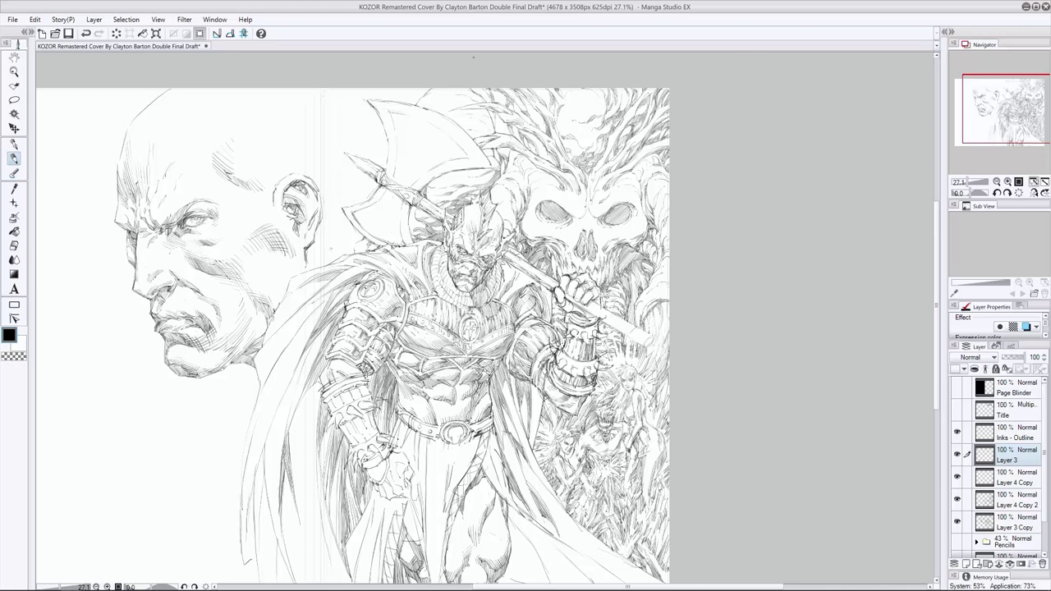
Touch up the hatching on Layer 3 around the warrior's head and axe shaft, and save the drawing.
key(e)
drag(474, 183, 490, 180)
drag(411, 231, 419, 225)
key(ctrl+s)
click(415, 222)
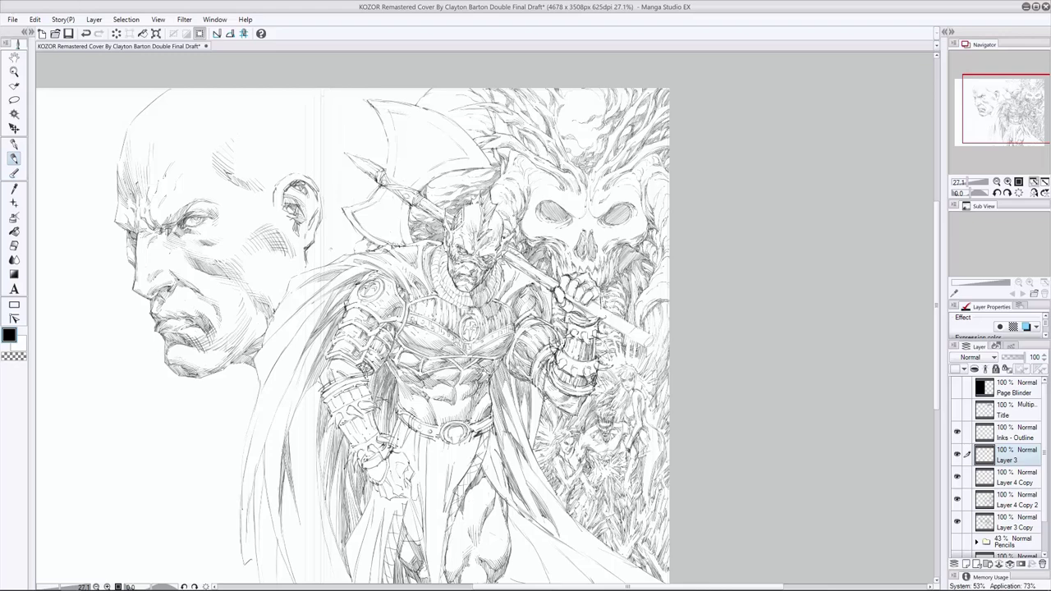
drag(499, 190, 512, 206)
drag(494, 199, 506, 207)
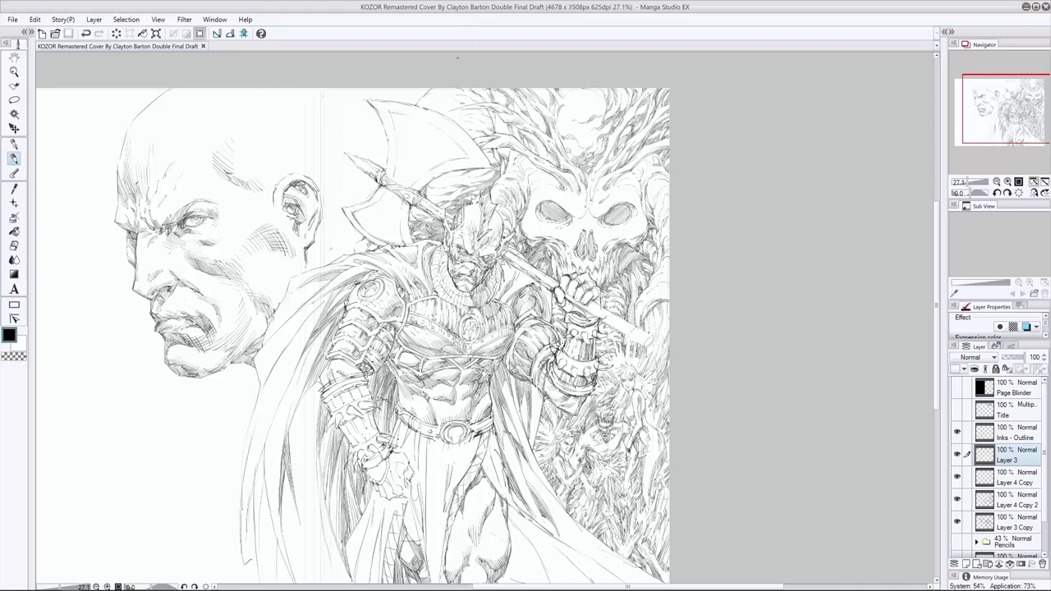
Examine which shading sits on Layer 3, Layer 4 Copy and Layer 4 Copy 2 by hiding, showing and selecting them.
key(e)
click(984, 478)
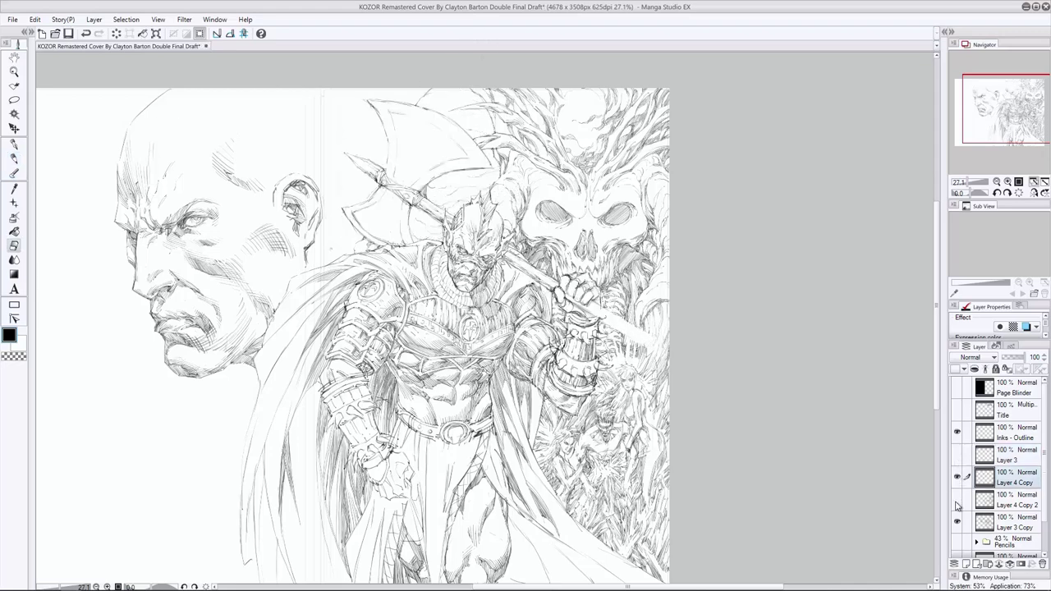
key(p)
key(e)
click(984, 500)
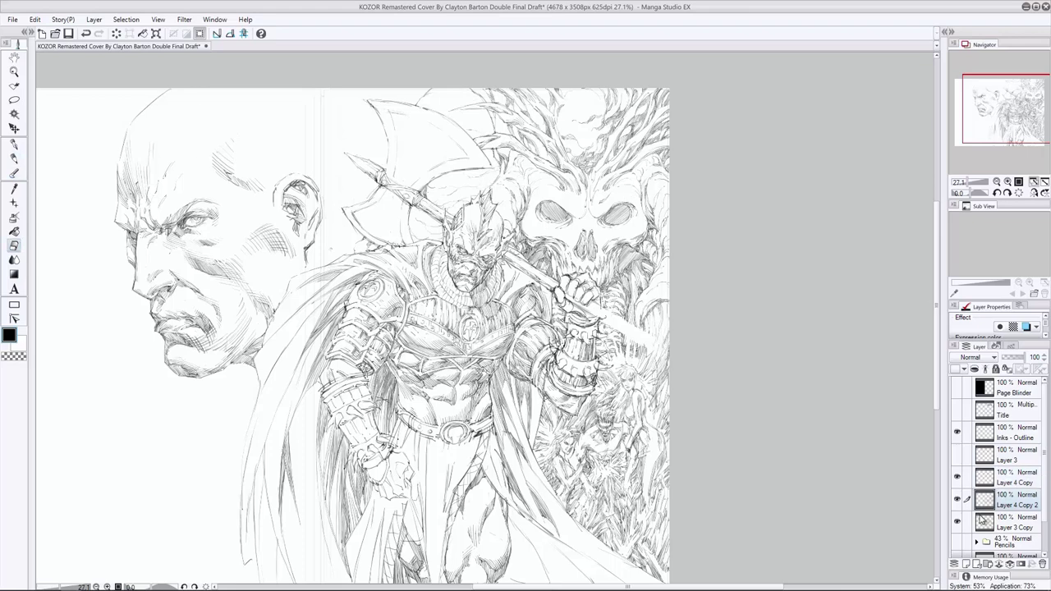
click(985, 478)
key(p)
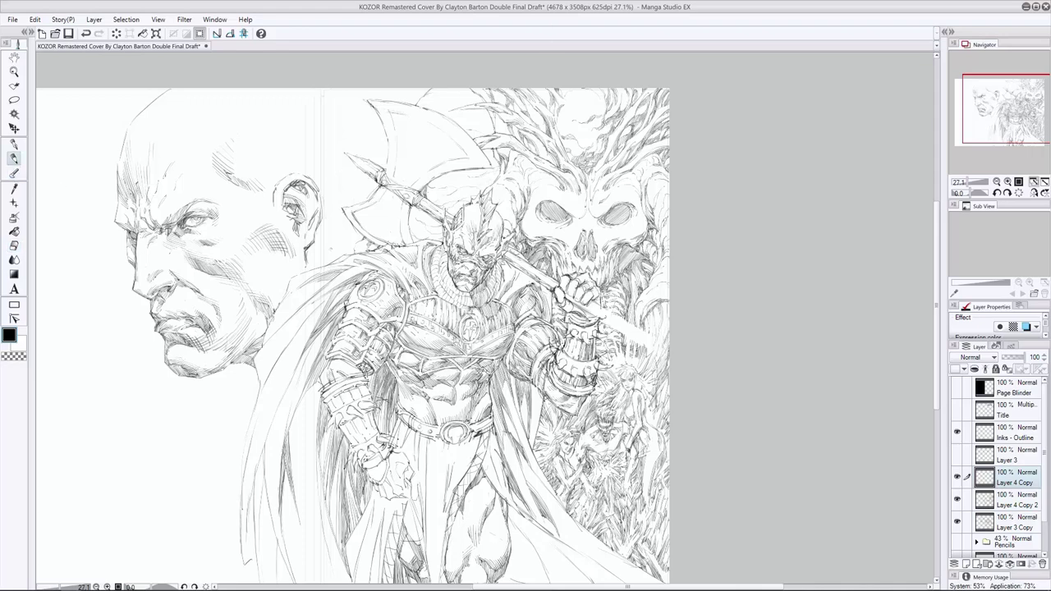
click(984, 455)
click(957, 455)
key(e)
key(p)
click(1010, 478)
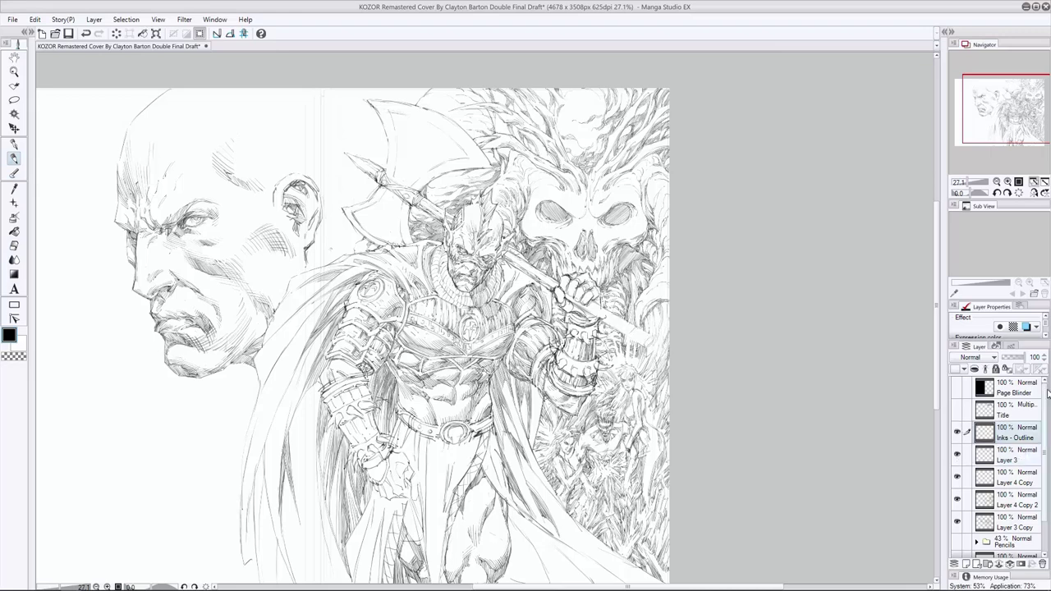
mouse_move(441, 182)
mouse_down()
mouse_move(459, 187)
mouse_move(460, 201)
mouse_move(452, 194)
mouse_up()
key(ctrl+z)
key(ctrl+z)
drag(430, 202, 476, 187)
key(ctrl+z)
key(ctrl+z)
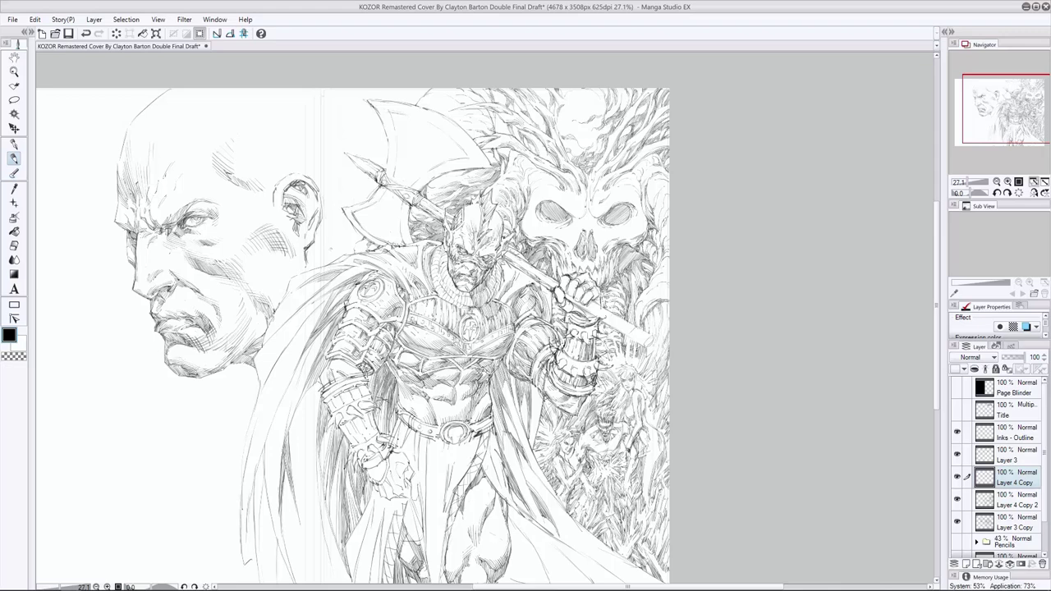
drag(445, 211, 451, 227)
key(ctrl+z)
Preview the cover with the Page Blinder and Title layers, and add a new layer directly beneath Inks - Outline.
click(957, 387)
click(957, 410)
click(957, 410)
click(957, 387)
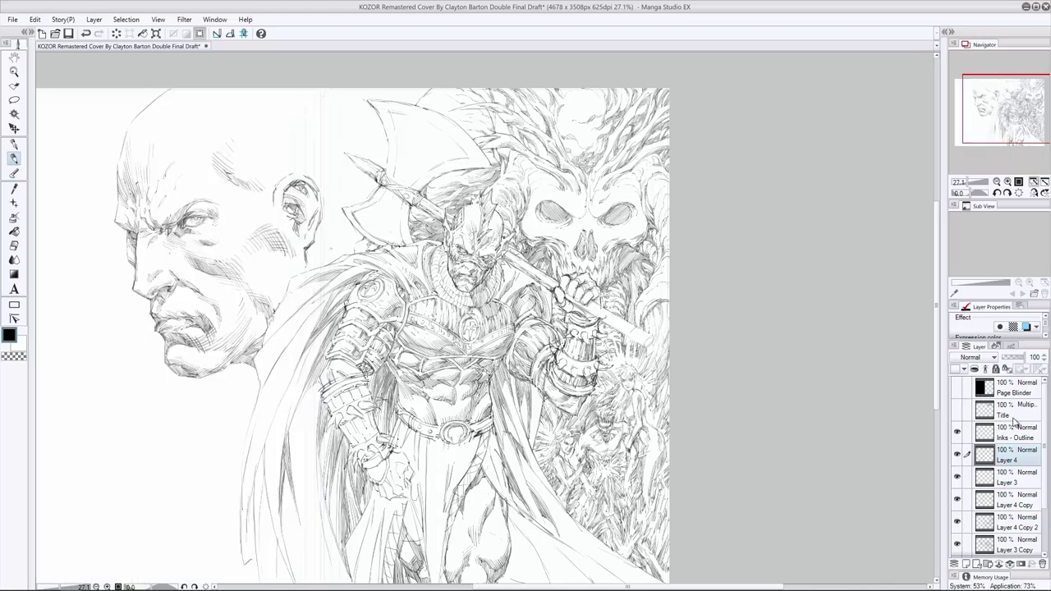
scroll(960, 493, down, 3)
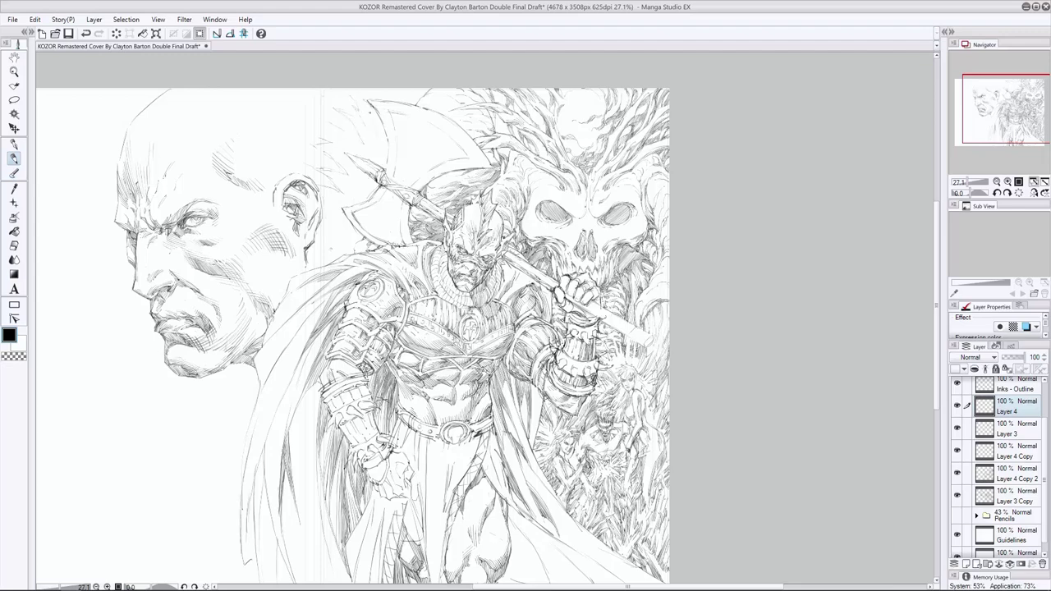
Rough in the first flowing background strokes on Layer 4 between the large head and the upper axe blade, erasing stray lines.
drag(319, 125, 339, 144)
click(14, 246)
click(14, 158)
drag(353, 101, 372, 115)
drag(327, 254, 342, 250)
key(e)
drag(374, 107, 300, 113)
key(p)
drag(354, 147, 370, 132)
Draw sweeping tendril lines from behind the large head's ear toward the axe shaft.
drag(289, 133, 312, 129)
drag(294, 165, 354, 159)
mouse_move(333, 161)
mouse_down()
mouse_move(352, 156)
mouse_move(338, 170)
mouse_move(363, 176)
mouse_up()
drag(347, 184, 363, 181)
mouse_move(358, 194)
mouse_down()
mouse_move(373, 179)
mouse_move(342, 155)
mouse_up()
mouse_move(331, 176)
mouse_down()
mouse_move(345, 168)
mouse_move(323, 163)
mouse_up()
mouse_move(304, 171)
mouse_down()
mouse_move(325, 164)
mouse_move(304, 161)
mouse_move(338, 186)
mouse_up()
mouse_move(313, 189)
mouse_down()
mouse_move(337, 169)
mouse_move(349, 179)
mouse_move(366, 155)
mouse_up()
key(e)
key(p)
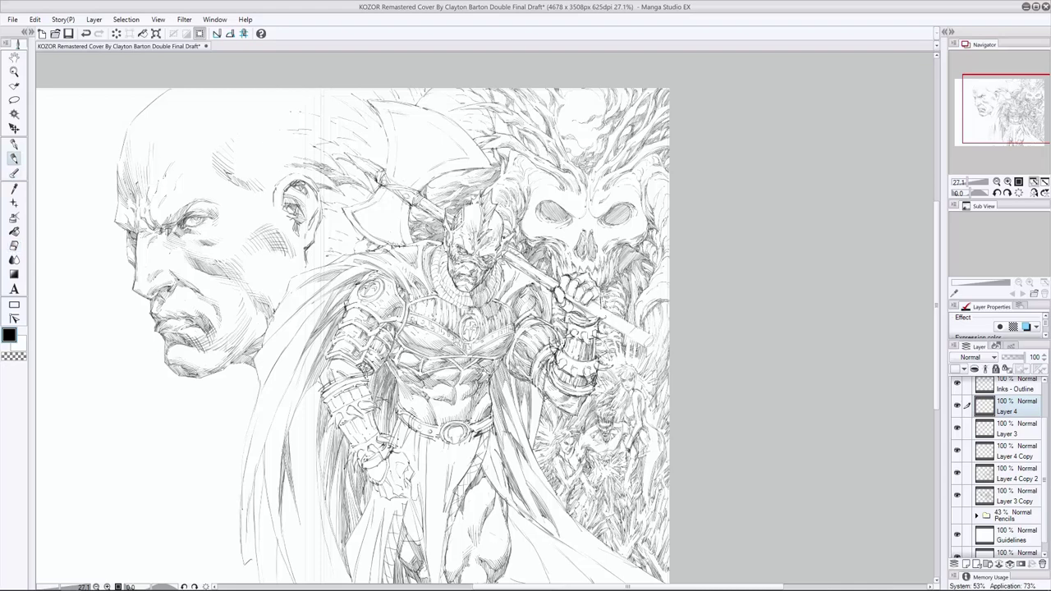
Add short background strokes between the large head's ear and the lower axe blade.
drag(325, 202, 335, 196)
mouse_move(330, 207)
mouse_down()
mouse_move(352, 199)
mouse_move(335, 192)
mouse_up()
drag(347, 207, 360, 198)
key(e)
key(p)
Build up the tendrils between the back of the large head and the upper axe blade with denser hatching.
mouse_move(334, 150)
mouse_down()
mouse_move(347, 135)
mouse_move(373, 138)
mouse_up()
drag(290, 127, 301, 122)
drag(291, 132, 325, 138)
mouse_move(310, 145)
mouse_down()
mouse_move(328, 138)
mouse_move(317, 139)
mouse_move(335, 148)
mouse_move(343, 115)
mouse_up()
mouse_move(334, 121)
mouse_down()
mouse_move(348, 115)
mouse_move(335, 111)
mouse_up()
mouse_move(320, 168)
mouse_down()
mouse_move(341, 154)
mouse_move(342, 165)
mouse_move(315, 174)
mouse_up()
mouse_move(309, 186)
mouse_down()
mouse_move(327, 178)
mouse_move(347, 189)
mouse_move(327, 174)
mouse_move(342, 187)
mouse_move(352, 166)
mouse_move(332, 187)
mouse_up()
key(e)
key(p)
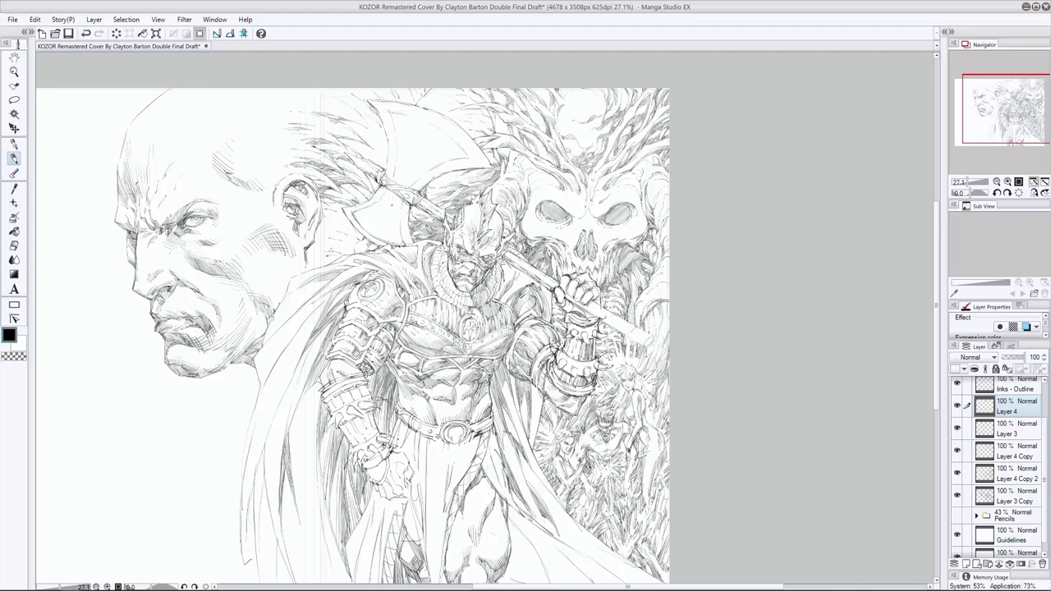
Darken the gaps between the tendrils beside the axe tip and behind the ear.
drag(338, 199, 378, 177)
drag(327, 197, 345, 193)
drag(344, 201, 355, 194)
mouse_move(363, 144)
mouse_down()
mouse_move(375, 138)
mouse_move(369, 129)
mouse_move(377, 141)
mouse_up()
mouse_move(347, 156)
mouse_down()
mouse_move(367, 142)
mouse_move(334, 127)
mouse_up()
drag(318, 134, 337, 125)
drag(339, 168, 354, 168)
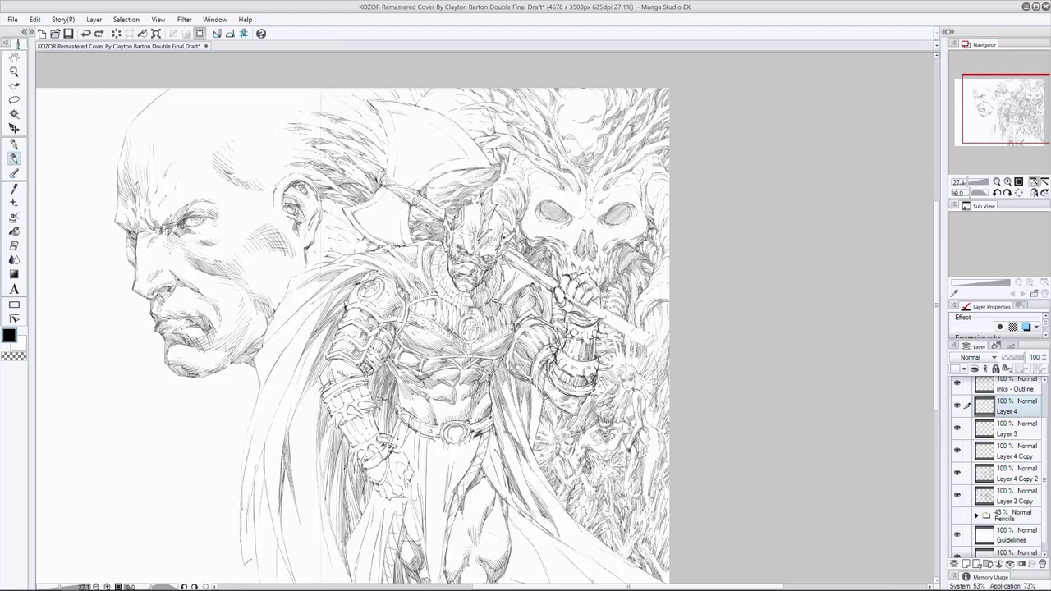
Compare the background texture with and without the most recent strokes.
key(ctrl+z)
key(ctrl+y)
key(ctrl+z)
key(ctrl+y)
key(ctrl+z)
key(ctrl+y)
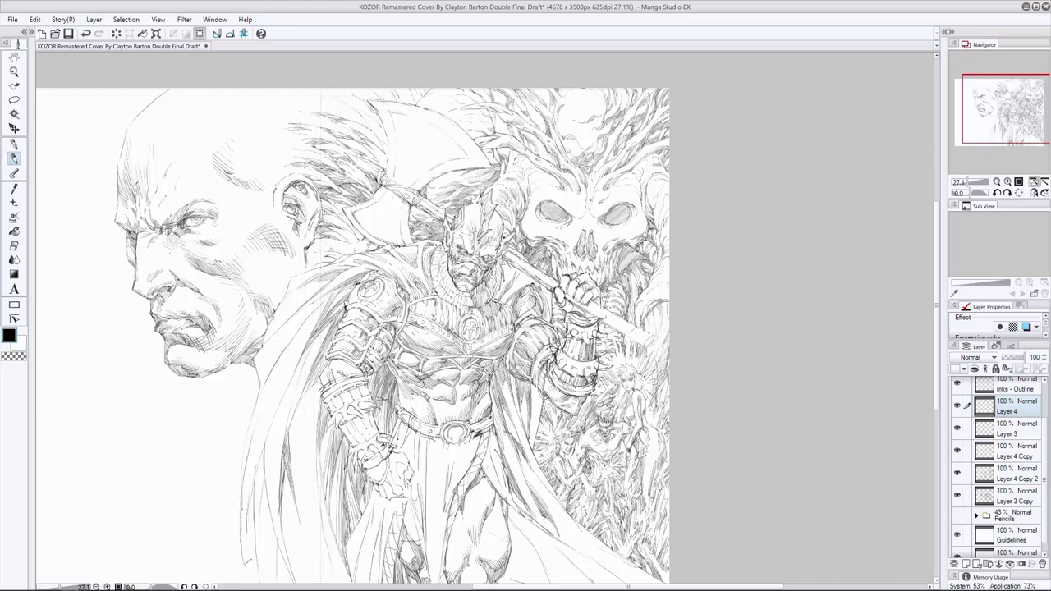
key(ctrl+z)
key(ctrl+y)
key(ctrl+z)
key(ctrl+y)
Sketch background strokes above the warrior's cape below the lower axe blade, and erase the excess.
mouse_move(346, 239)
mouse_down()
mouse_move(332, 250)
mouse_move(354, 253)
mouse_move(335, 233)
mouse_move(329, 255)
mouse_up()
drag(355, 250, 340, 250)
drag(322, 181, 312, 192)
key(e)
drag(357, 238, 324, 261)
drag(345, 235, 305, 251)
key(p)
Fill the gap between the large head's neck, the lower axe blade and the cape with curved, densely hatched tendrils.
mouse_move(344, 232)
mouse_down()
mouse_move(330, 241)
mouse_move(340, 256)
mouse_up()
drag(343, 243, 317, 254)
mouse_move(314, 252)
mouse_down()
mouse_move(305, 258)
mouse_move(314, 255)
mouse_up()
mouse_move(318, 243)
mouse_down()
mouse_move(308, 250)
mouse_move(318, 243)
mouse_up()
mouse_move(326, 236)
mouse_down()
mouse_move(314, 243)
mouse_move(345, 253)
mouse_up()
drag(352, 237, 309, 263)
drag(327, 256, 313, 270)
mouse_move(313, 266)
mouse_down()
mouse_move(304, 272)
mouse_move(307, 253)
mouse_up()
drag(317, 246, 307, 263)
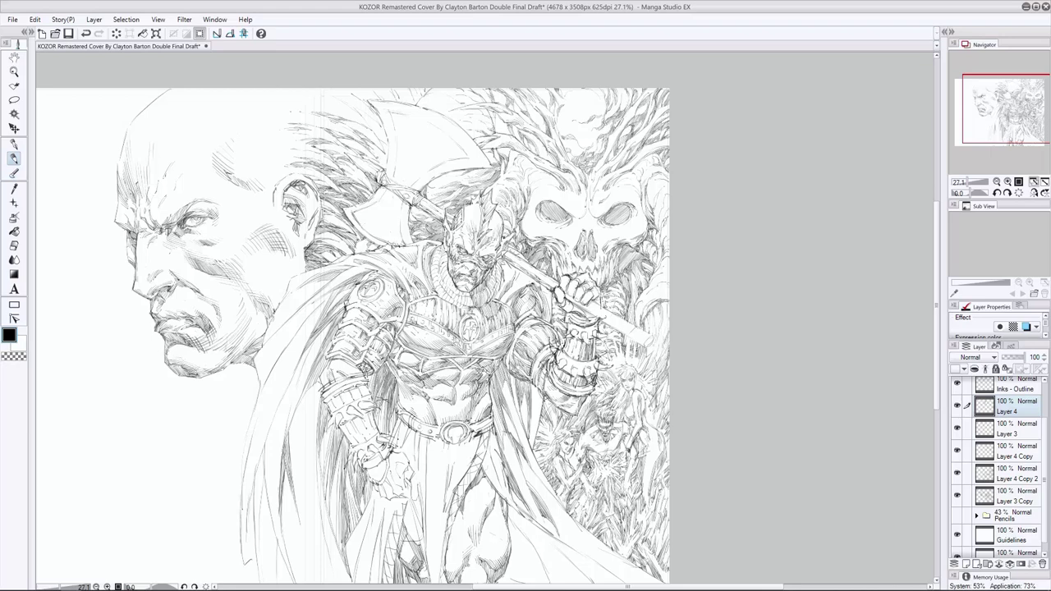
Add more tendril strokes beside the upper axe blade and clean up the hatching near the axe tip.
mouse_move(375, 106)
mouse_down()
mouse_move(354, 122)
mouse_move(305, 106)
mouse_up()
drag(377, 144, 369, 160)
key(e)
mouse_move(340, 151)
mouse_down()
mouse_move(362, 142)
mouse_move(384, 160)
mouse_move(370, 132)
mouse_move(347, 133)
mouse_up()
key(ctrl+z)
drag(361, 176, 348, 182)
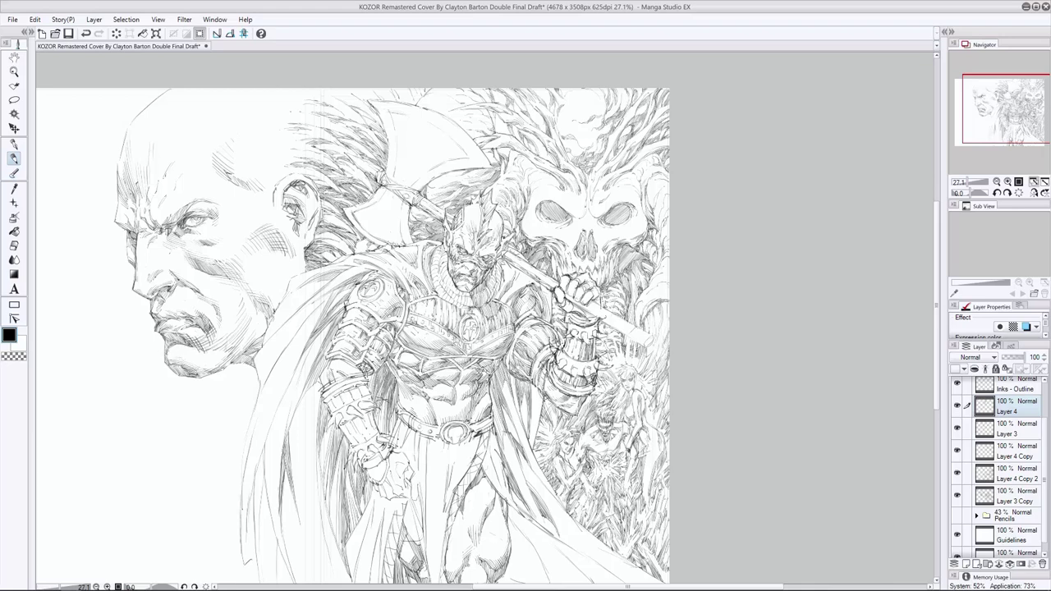
key(ctrl+z)
key(ctrl+y)
Extend the tendrils into the back of the large head and darken the strands around its ear.
drag(309, 147, 289, 149)
key(e)
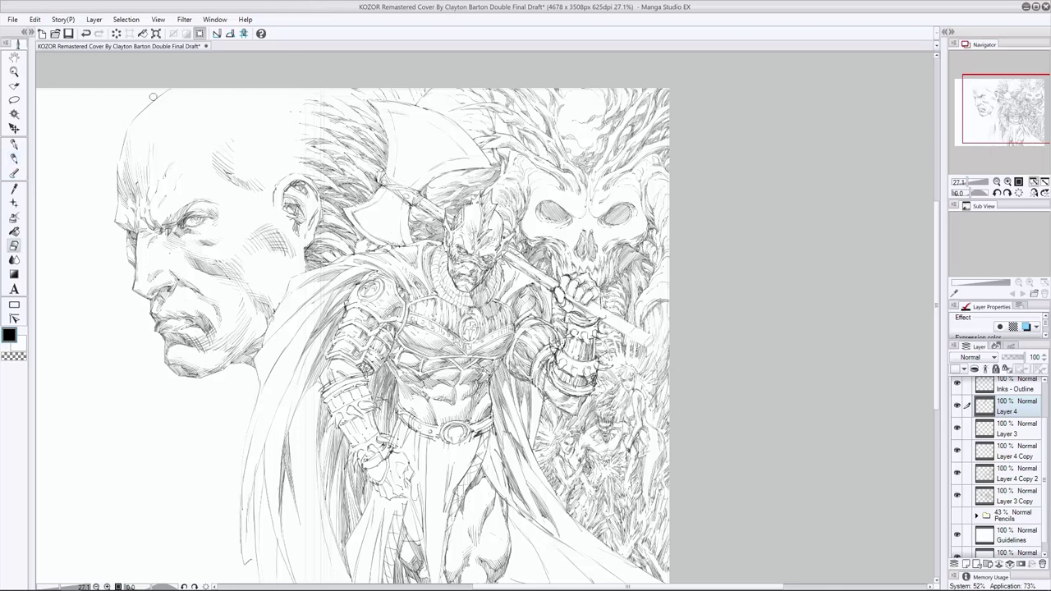
key(p)
key(ctrl+z)
mouse_move(327, 235)
mouse_down()
mouse_move(342, 243)
mouse_move(345, 217)
mouse_up()
mouse_move(289, 177)
mouse_down()
mouse_move(321, 170)
mouse_move(322, 154)
mouse_move(373, 187)
mouse_up()
Deepen the hatching among the tendrils along the axe's edge and up toward the top of the page.
mouse_move(345, 158)
mouse_down()
mouse_move(370, 141)
mouse_move(374, 151)
mouse_up()
key(ctrl+z)
drag(361, 194, 378, 153)
mouse_move(313, 112)
mouse_down()
mouse_move(345, 97)
mouse_move(346, 112)
mouse_move(370, 122)
mouse_move(361, 100)
mouse_up()
key(ctrl+z)
drag(348, 110, 363, 101)
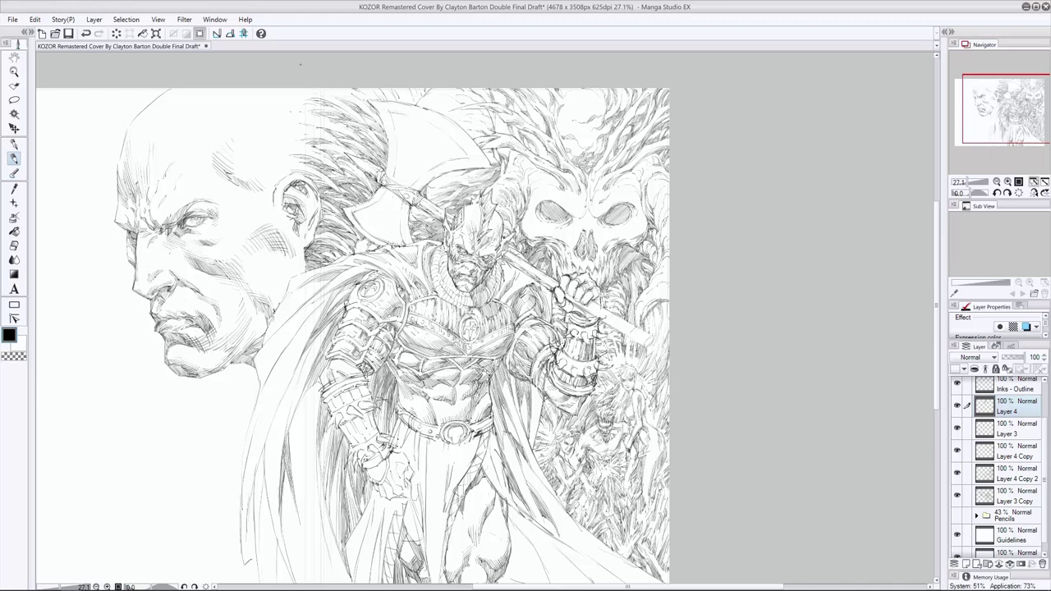
Continue the tendril texture across the page's top edge above the upper axe blade, and save the drawing.
mouse_move(380, 102)
mouse_down()
mouse_move(389, 88)
mouse_move(424, 87)
mouse_up()
drag(422, 96, 428, 88)
key(e)
key(p)
mouse_move(328, 135)
mouse_down()
mouse_move(381, 88)
mouse_move(415, 92)
mouse_up()
key(e)
key(p)
key(ctrl+s)
Clean up and redraw the tendril ends at the upper back of the large head.
key(e)
drag(300, 110, 301, 91)
key(p)
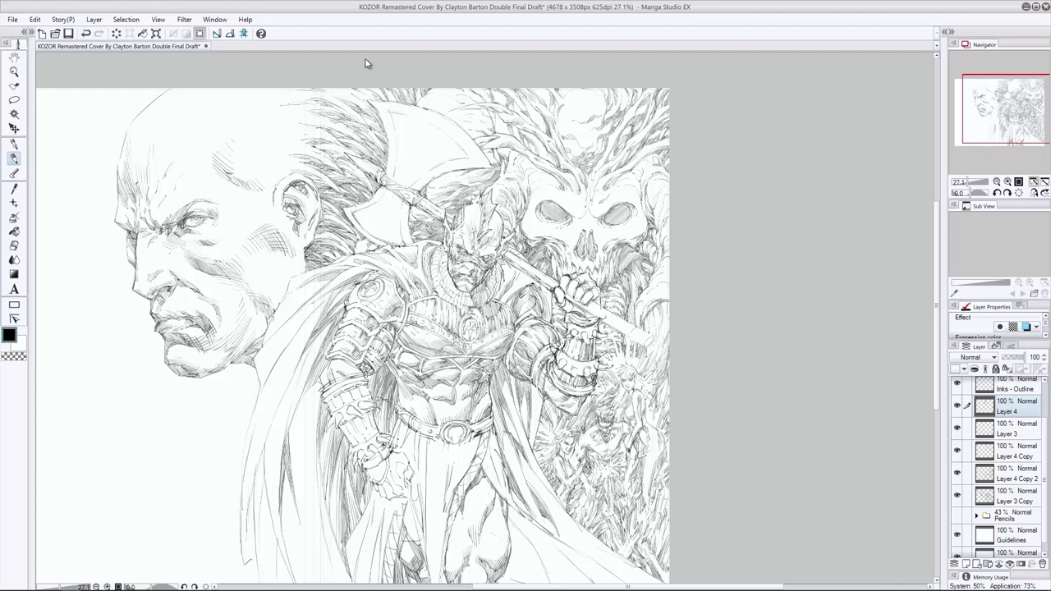
mouse_move(302, 95)
mouse_down()
mouse_move(281, 102)
mouse_move(307, 111)
mouse_move(296, 123)
mouse_up()
drag(325, 120, 299, 125)
Preview the front cover composition by temporarily showing the Page Blinder and Title layers.
scroll(986, 443, up, 2)
click(957, 391)
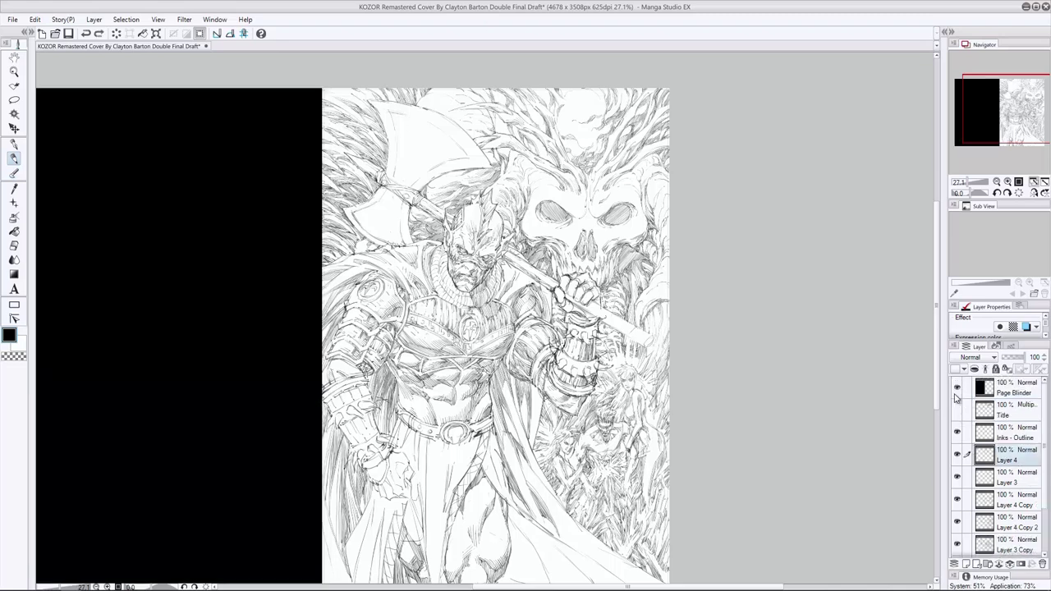
click(958, 410)
click(958, 410)
scroll(945, 303, down, 2)
click(957, 387)
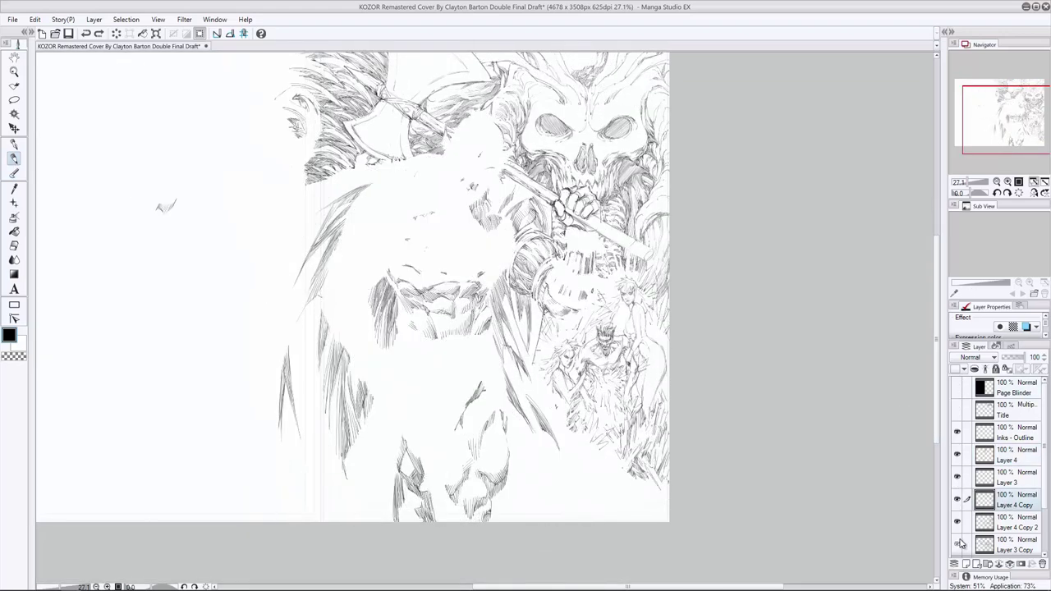
Shade the warrior's lowered hand and the hanging cloth below his belt with hatching on Layer 4 Copy 2.
click(986, 522)
scroll(353, 287, down, 1)
key(ctrl+z)
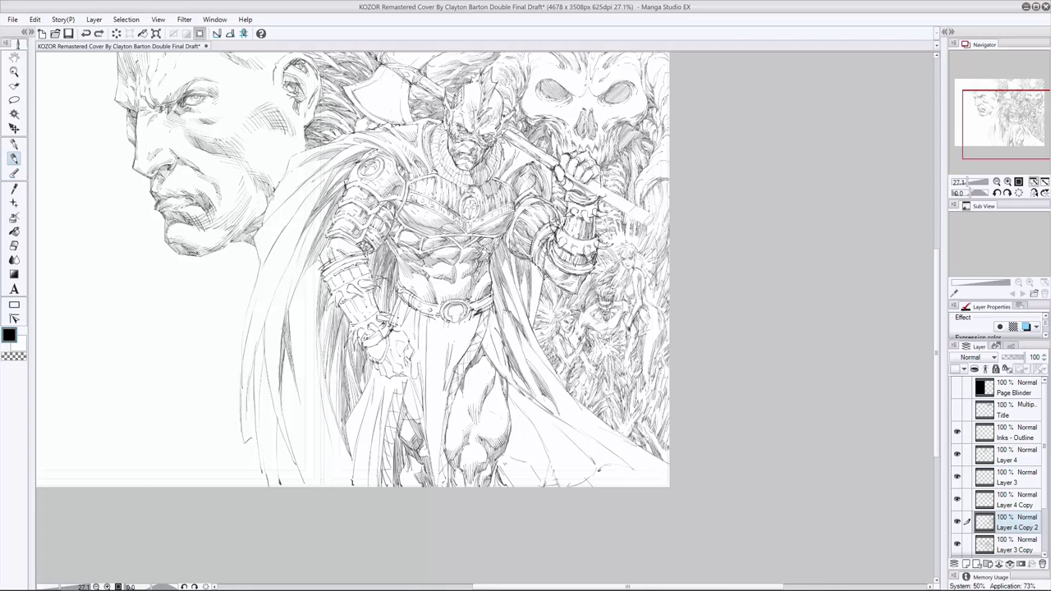
key(ctrl+y)
drag(416, 377, 410, 399)
drag(417, 339, 414, 365)
drag(422, 313, 404, 331)
drag(402, 305, 398, 328)
mouse_move(445, 376)
mouse_down()
mouse_move(438, 404)
mouse_move(440, 388)
mouse_up()
drag(444, 378, 437, 468)
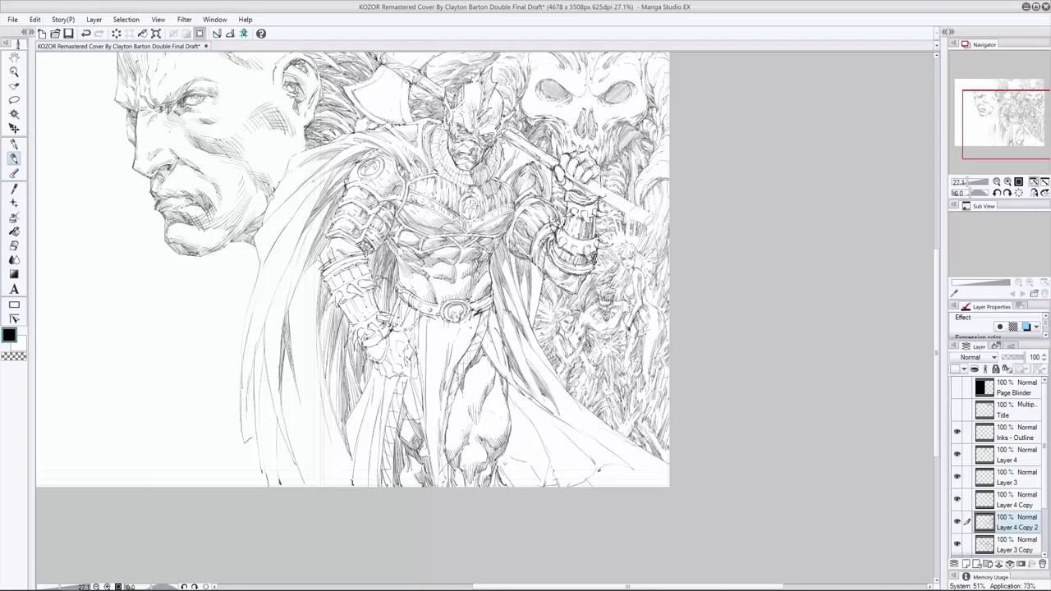
Hatch the upper folds of the warrior's hanging cloth just below the belt buckle on Layer 4 Copy 2.
mouse_move(429, 319)
mouse_down()
mouse_move(443, 324)
mouse_move(437, 364)
mouse_up()
key(ctrl+z)
drag(442, 352, 439, 390)
drag(442, 349, 439, 381)
drag(437, 322, 433, 344)
mouse_move(437, 317)
mouse_down()
mouse_move(432, 350)
mouse_move(440, 332)
mouse_move(450, 345)
mouse_up()
drag(454, 324, 448, 345)
drag(451, 340, 448, 363)
Continue the hatching down the lower half and along both edges of the warrior's hanging cloth.
drag(437, 417, 430, 452)
drag(438, 435, 432, 468)
drag(434, 385, 432, 411)
drag(442, 460, 436, 481)
drag(425, 345, 421, 382)
drag(425, 365, 422, 388)
drag(463, 350, 459, 361)
mouse_move(473, 333)
mouse_down()
mouse_move(468, 345)
mouse_move(430, 354)
mouse_move(430, 427)
mouse_move(465, 339)
mouse_move(451, 375)
mouse_up()
key(e)
key(p)
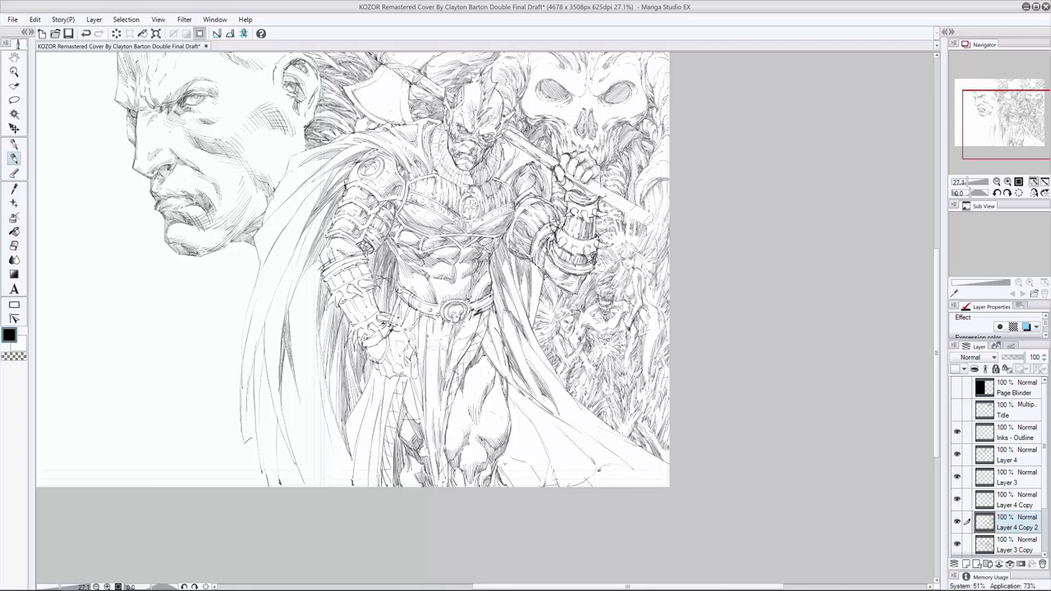
Deepen the hanging cloth with long fold strokes and add touches beside the lowered hand and the outer thigh.
mouse_move(440, 371)
mouse_down()
mouse_move(427, 380)
mouse_move(433, 420)
mouse_up()
mouse_move(440, 405)
mouse_down()
mouse_move(427, 413)
mouse_move(432, 487)
mouse_up()
drag(477, 316, 417, 365)
drag(391, 376, 386, 399)
drag(367, 370, 360, 393)
key(ctrl+z)
drag(508, 353, 501, 377)
Add fold strokes to the trailing cape and the cloth near the lowered hand on Layer 3 Copy, and save the drawing.
key(e)
key(alt+bracketleft)
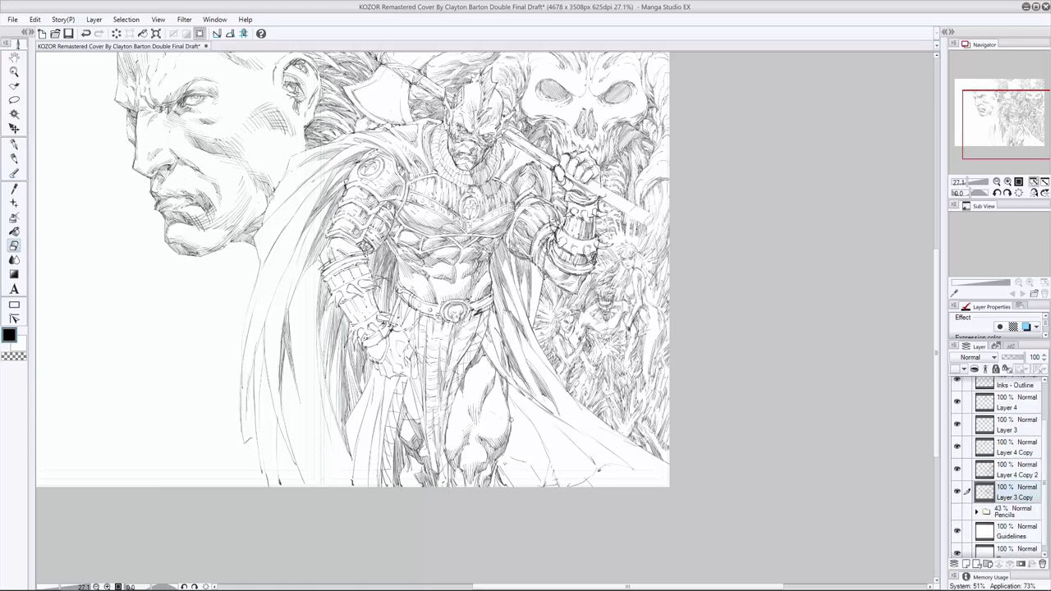
key(p)
mouse_move(539, 429)
mouse_down()
mouse_move(556, 488)
mouse_move(621, 427)
mouse_up()
drag(421, 379, 413, 392)
key(ctrl+s)
drag(366, 448, 358, 464)
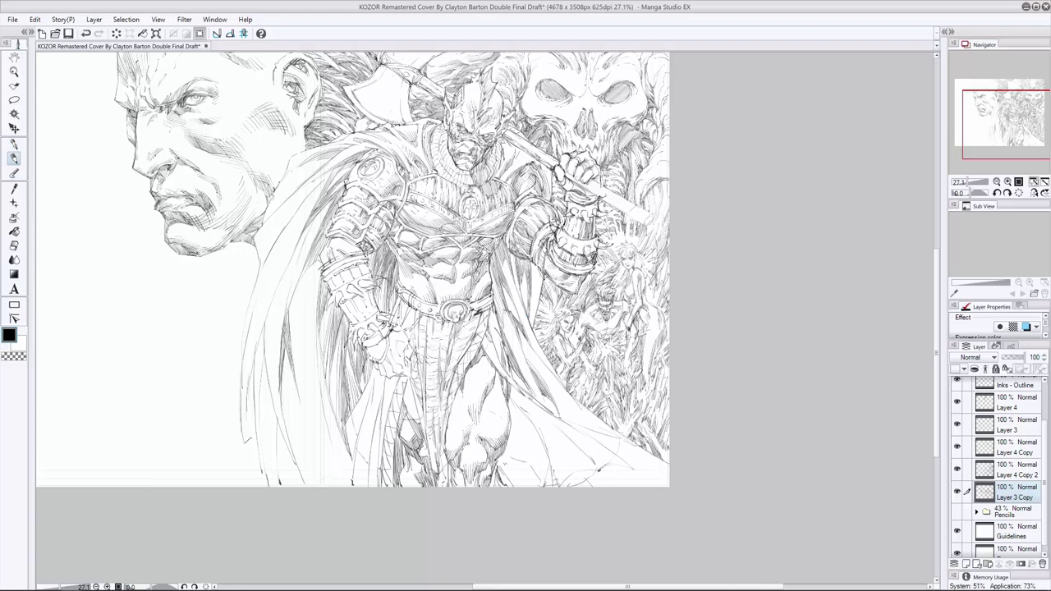
key(ctrl+z)
key(ctrl+s)
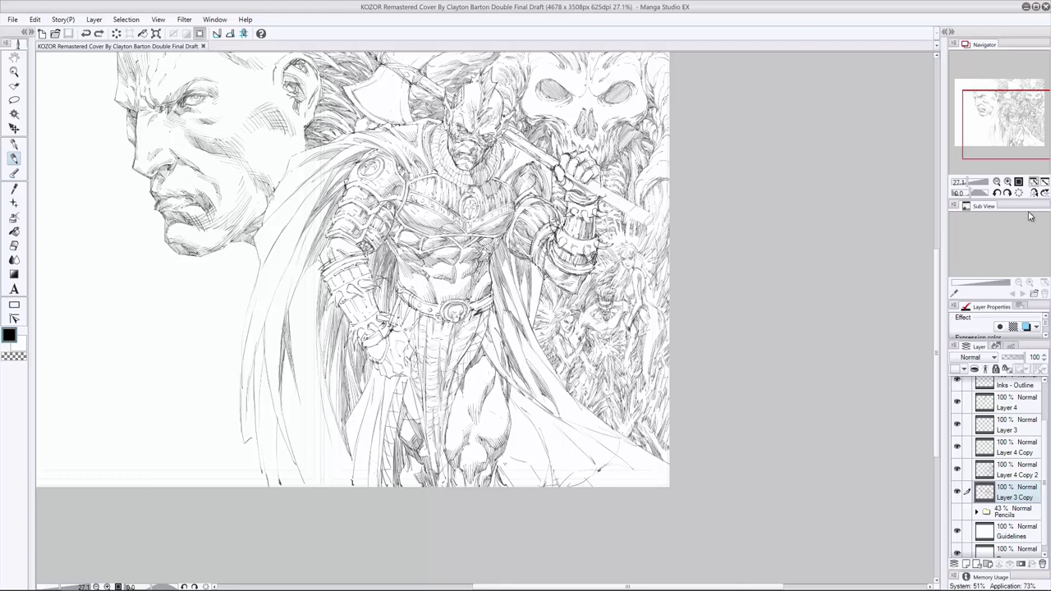
key(ctrl+y)
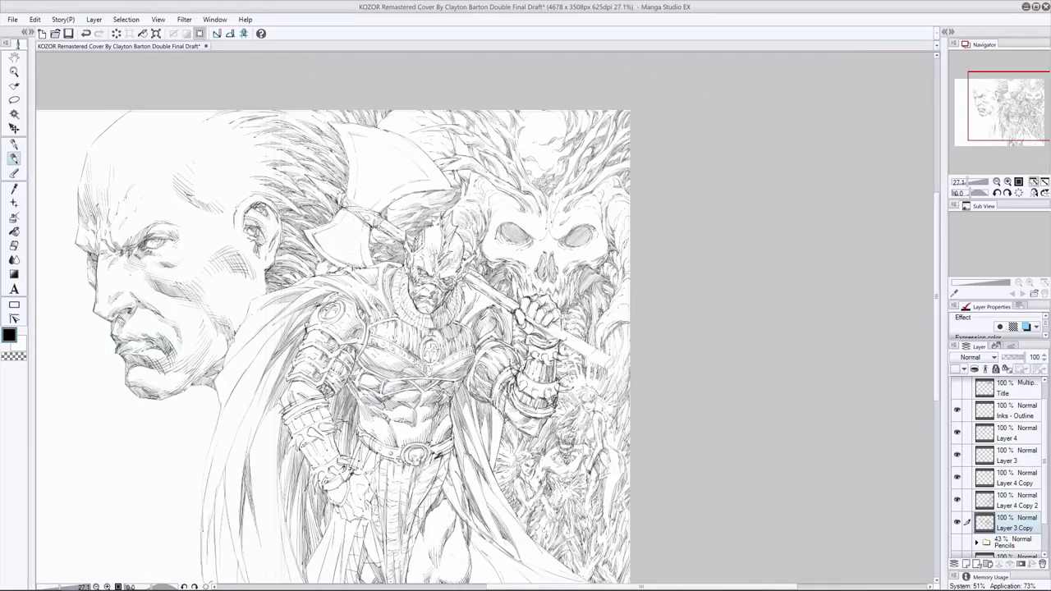
Try small touch-up strokes on the skull's face and jaw, select Layer 4, and compare the drawing with and without the changes.
mouse_move(526, 255)
mouse_down()
mouse_move(531, 265)
mouse_move(507, 244)
mouse_move(529, 224)
mouse_up()
click(1016, 433)
key(ctrl+z)
key(ctrl+y)
key(ctrl+z)
key(ctrl+y)
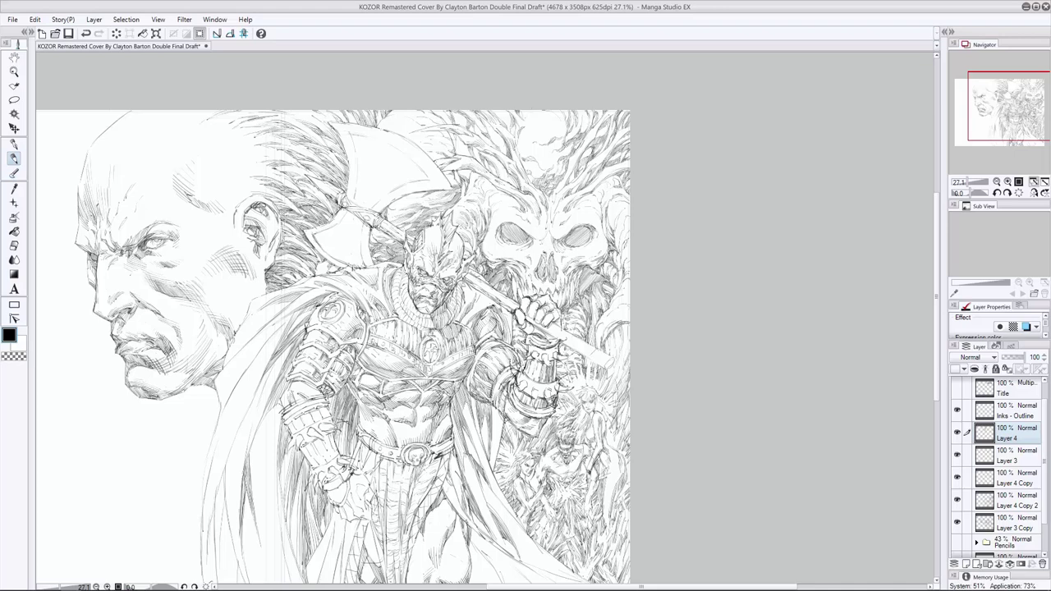
key(ctrl+z)
key(ctrl+y)
key(ctrl+z)
key(ctrl+y)
key(ctrl+z)
key(ctrl+y)
drag(558, 291, 561, 305)
key(ctrl+z)
key(ctrl+y)
key(ctrl+z)
key(ctrl+y)
key(ctrl+z)
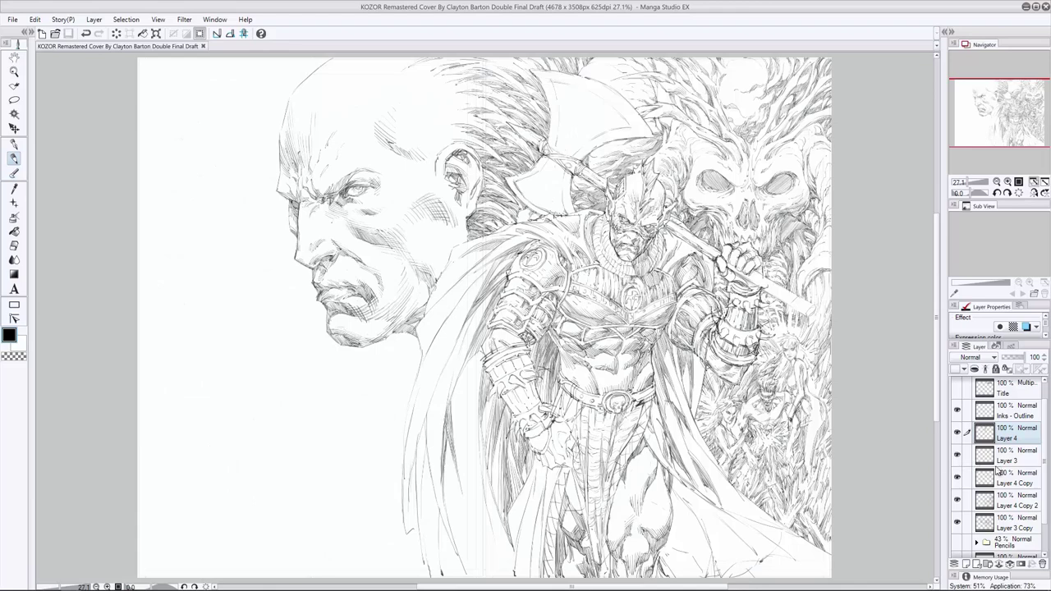
Remove the flowing strands between the back of the large head and the axe.
key(ctrl+y)
key(ctrl+y)
key(ctrl+y)
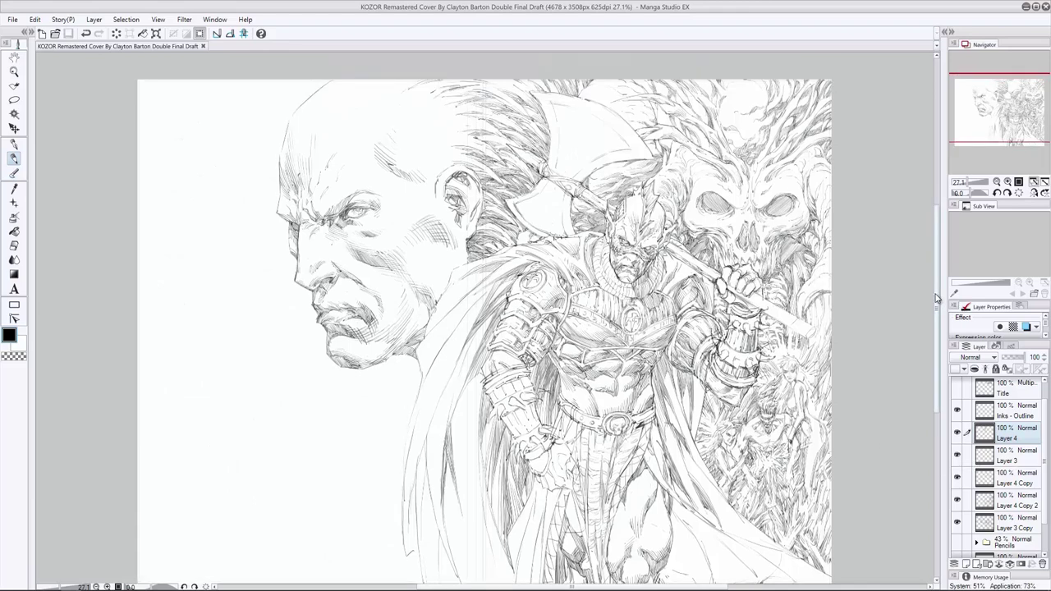
key(ctrl+z)
key(ctrl+z)
key(ctrl+z)
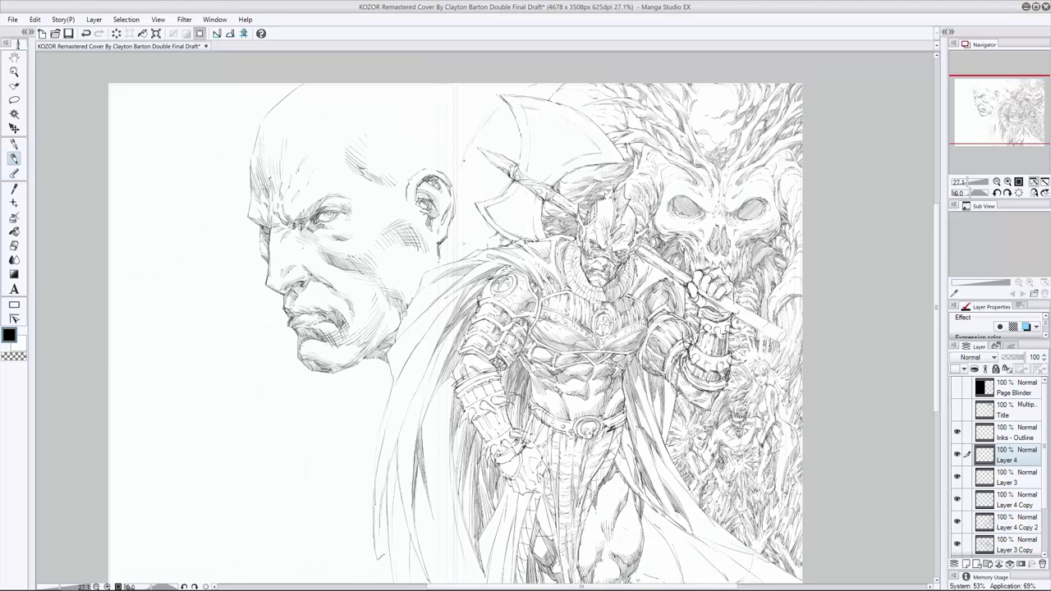
Compare the composition with and without the strands behind the large head.
key(ctrl+z)
key(ctrl+y)
key(ctrl+z)
key(ctrl+y)
key(ctrl+z)
key(ctrl+y)
key(ctrl+z)
key(ctrl+y)
key(ctrl+z)
key(ctrl+y)
Try a texture of short pointed marks in the cleared area between the large head and the axe on Layer 4.
drag(492, 113, 502, 106)
drag(465, 173, 454, 183)
mouse_move(428, 117)
mouse_down()
mouse_move(444, 113)
mouse_move(439, 97)
mouse_move(450, 110)
mouse_up()
drag(499, 170, 488, 184)
drag(488, 174, 478, 190)
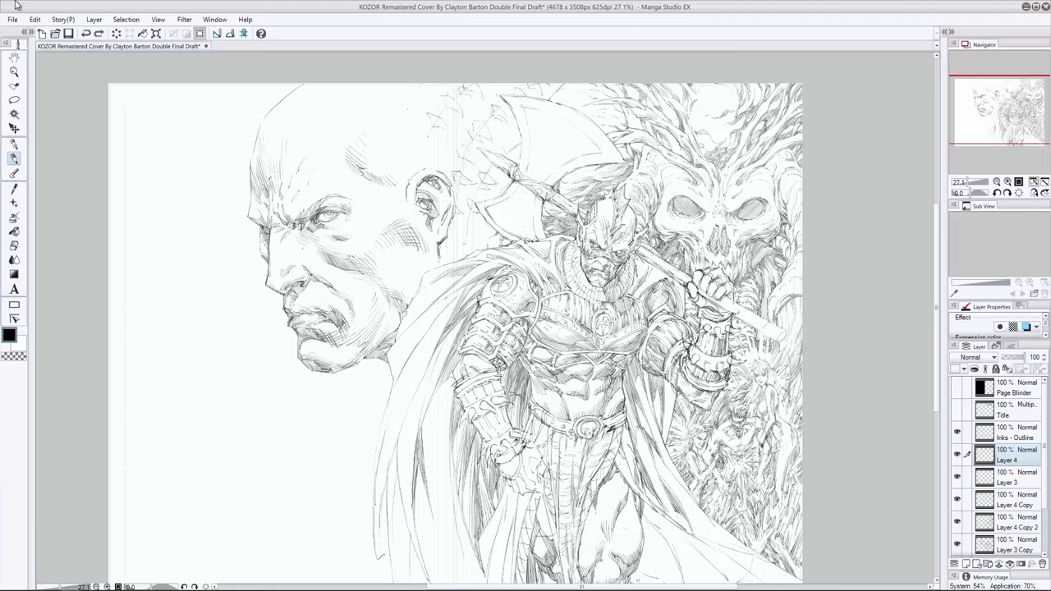
Extend the trial pointed texture from the page's top edge down behind the ear to the warrior's shoulder.
drag(521, 139, 517, 151)
key(ctrl+z)
key(ctrl+y)
drag(457, 162, 468, 155)
drag(466, 160, 475, 146)
drag(431, 144, 440, 155)
key(e)
key(p)
drag(456, 99, 437, 85)
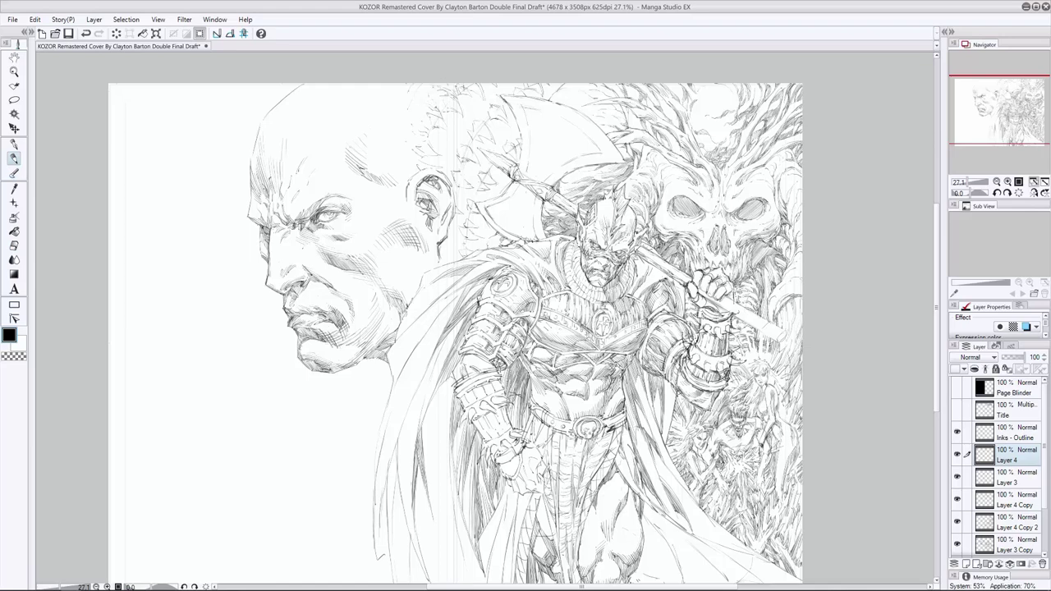
mouse_move(465, 177)
mouse_down()
mouse_move(451, 162)
mouse_move(467, 137)
mouse_up()
drag(474, 222, 466, 214)
mouse_move(469, 244)
mouse_down()
mouse_move(456, 239)
mouse_move(450, 252)
mouse_up()
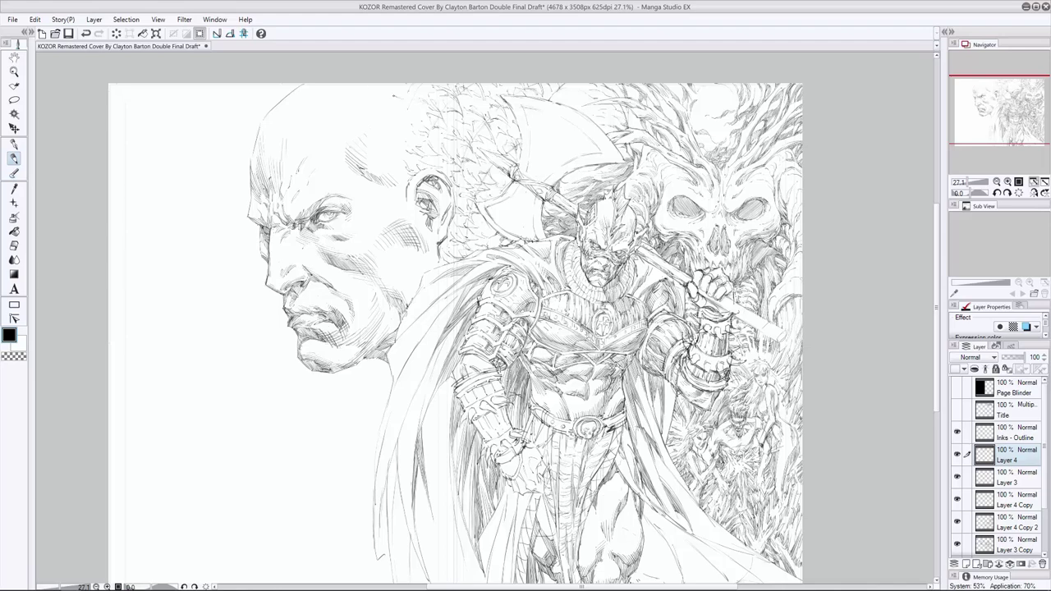
Spread the trial pointed texture over the upper back of the large head, cleaning up stray marks.
drag(399, 122, 415, 114)
drag(395, 159, 416, 156)
key(e)
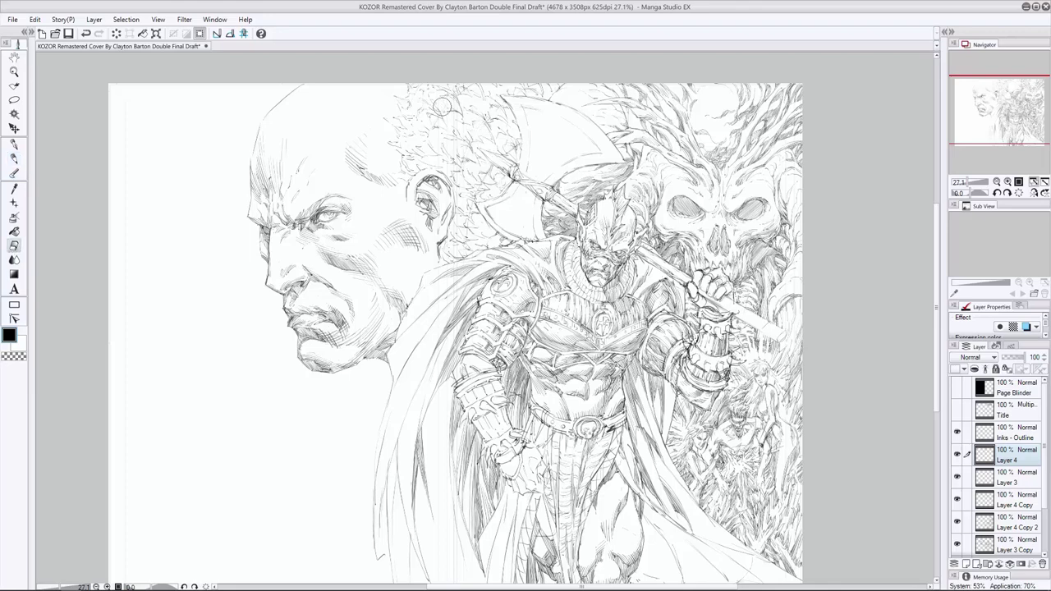
key(p)
key(e)
key(p)
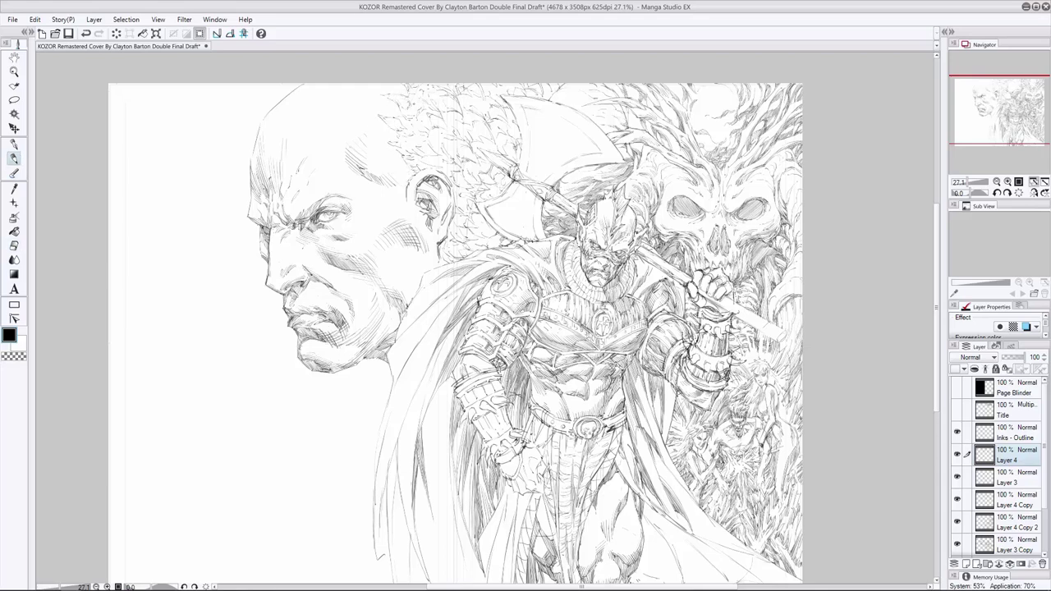
Preview the cover with the Page Blinder layer temporarily shown, and erase texture marks at the back of the head.
click(957, 388)
click(957, 388)
key(e)
drag(383, 116, 400, 135)
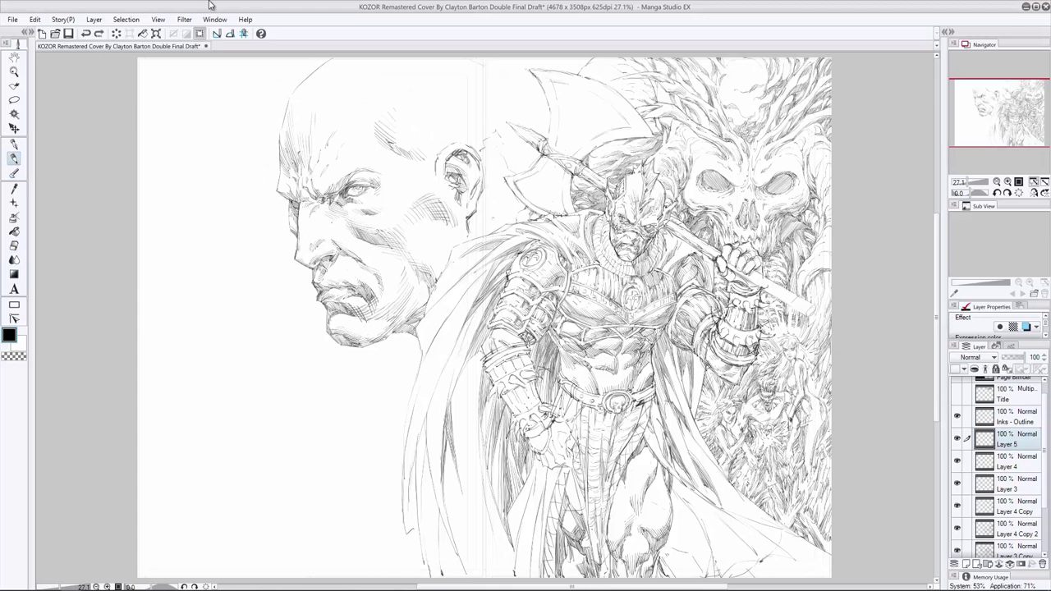
mouse_move(514, 212)
mouse_down()
mouse_move(475, 240)
mouse_move(505, 187)
mouse_up()
key(ctrl+z)
mouse_move(545, 115)
mouse_down()
mouse_move(536, 136)
mouse_move(541, 117)
mouse_up()
key(ctrl+z)
key(ctrl+y)
key(ctrl+z)
Hatch the background shadow between the large head's ear, the axe head and the warrior's shoulder on Layer 5.
drag(514, 212, 481, 237)
drag(491, 197, 475, 238)
mouse_move(493, 186)
mouse_down()
mouse_move(473, 227)
mouse_move(477, 210)
mouse_up()
drag(475, 213, 467, 229)
drag(511, 184, 493, 197)
drag(504, 159, 486, 191)
drag(498, 139, 483, 167)
mouse_move(488, 149)
mouse_down()
mouse_move(479, 163)
mouse_move(503, 178)
mouse_up()
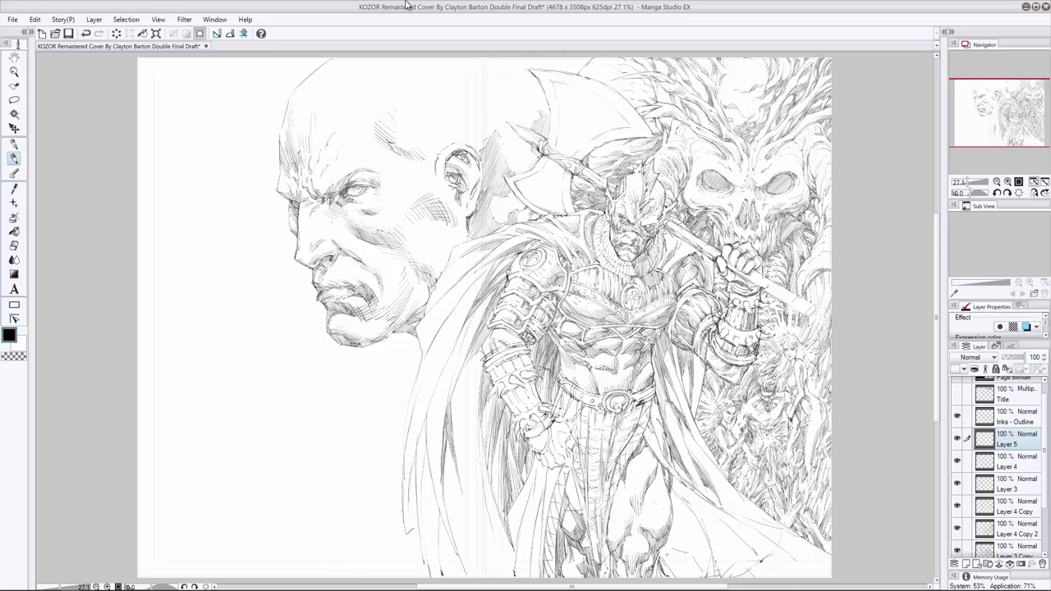
Preview the front cover by temporarily showing the Page Blinder layer, and redo the latest hatching strokes.
click(957, 379)
scroll(998, 460, up, 1)
click(957, 388)
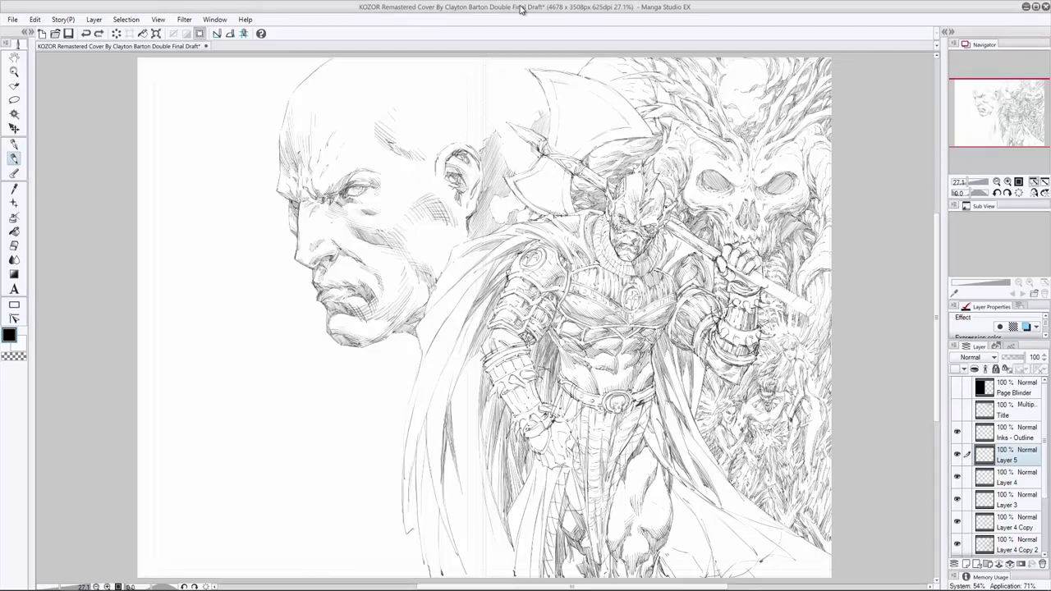
key(ctrl+y)
key(ctrl+y)
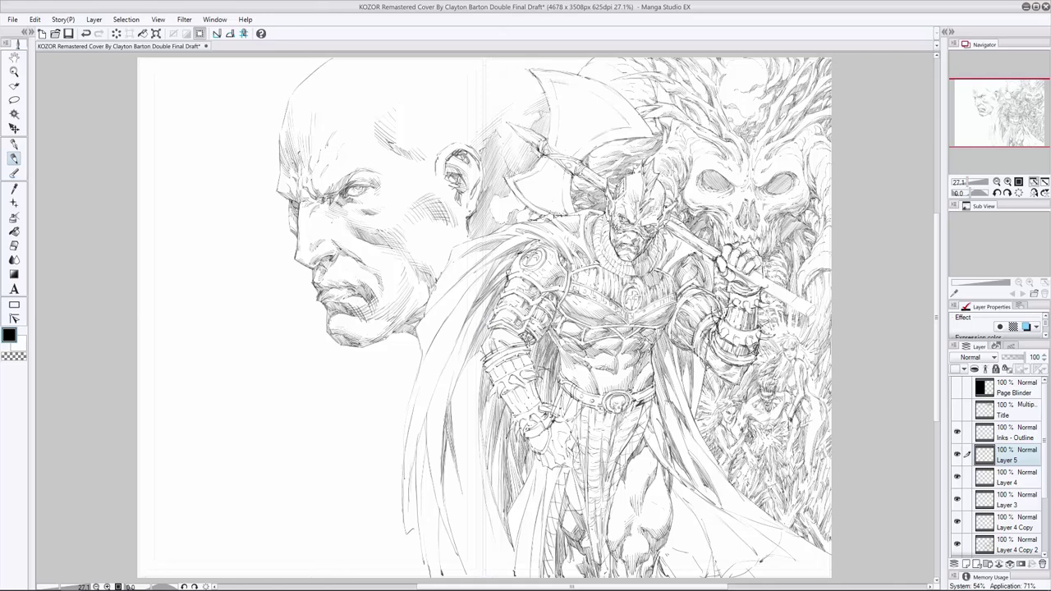
Add a new layer above Layer 5, and try hatching around the upper axe blade and the page's top edge.
click(966, 564)
drag(501, 154, 547, 100)
key(ctrl+z)
key(alt+bracketleft)
drag(588, 59, 570, 72)
drag(580, 59, 565, 63)
mouse_move(562, 59)
mouse_down()
mouse_move(538, 66)
mouse_move(572, 74)
mouse_move(544, 66)
mouse_up()
key(ctrl+z)
key(ctrl+z)
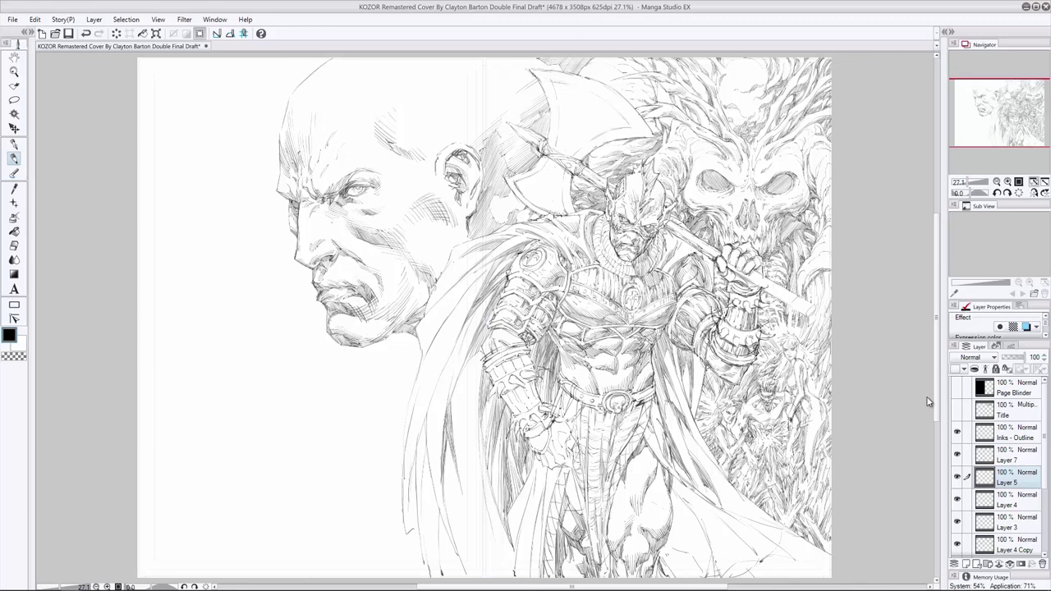
On Layer 7, darken the background between the large head's neck and the lower axe blade, and hatch the top edge above the head.
key(alt+bracketright)
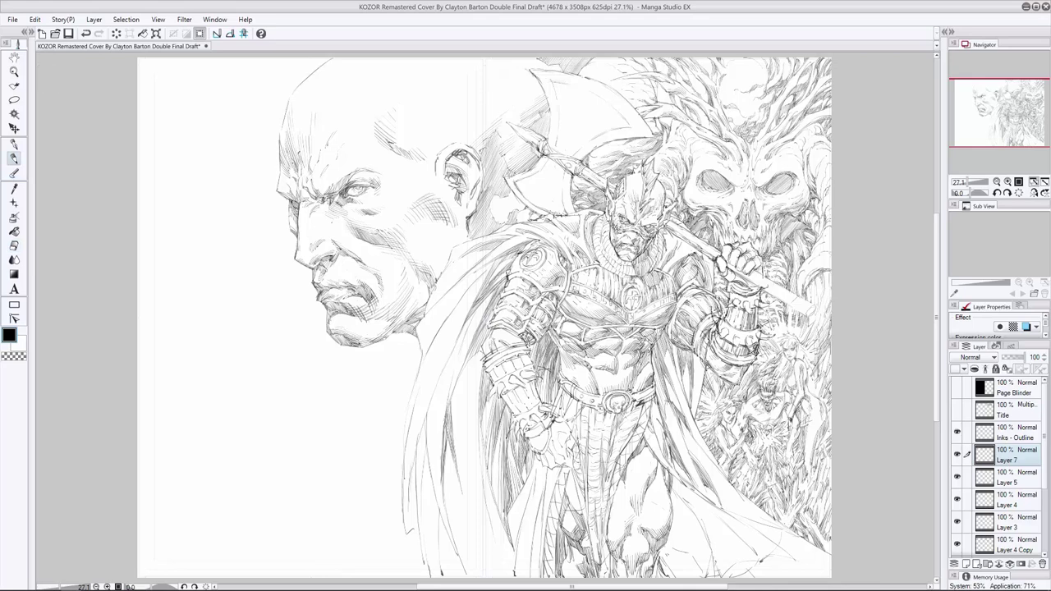
mouse_move(516, 194)
mouse_down()
mouse_move(509, 215)
mouse_move(489, 207)
mouse_up()
drag(504, 202, 493, 225)
drag(509, 215, 499, 224)
key(ctrl+z)
mouse_move(508, 210)
mouse_down()
mouse_move(495, 224)
mouse_move(490, 215)
mouse_up()
drag(498, 195, 489, 210)
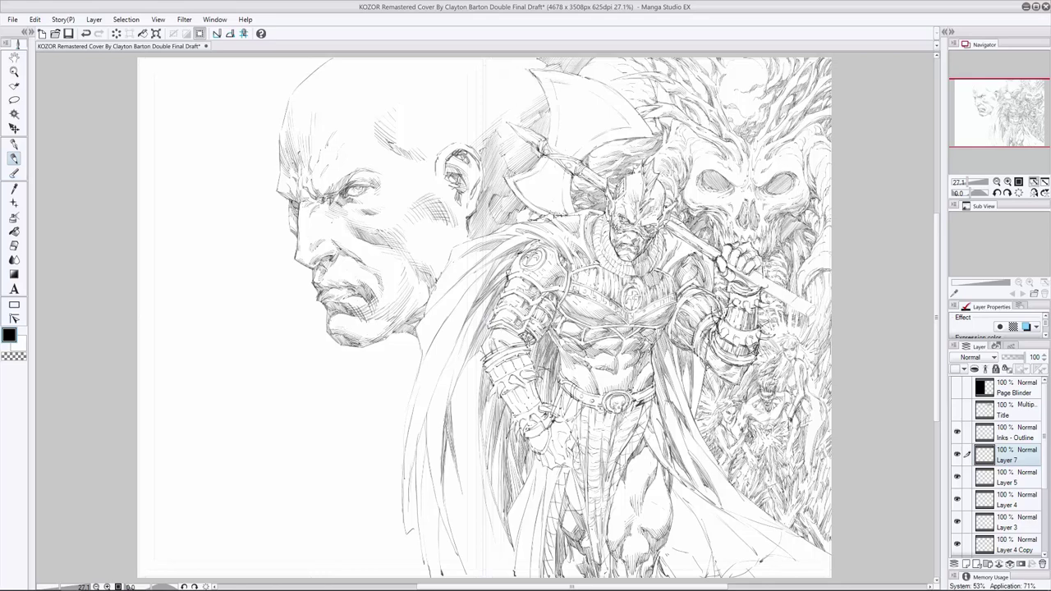
key(ctrl+z)
key(ctrl+y)
mouse_move(510, 69)
mouse_down()
mouse_move(546, 61)
mouse_move(485, 59)
mouse_up()
mouse_move(457, 78)
mouse_down()
mouse_move(475, 61)
mouse_move(447, 58)
mouse_up()
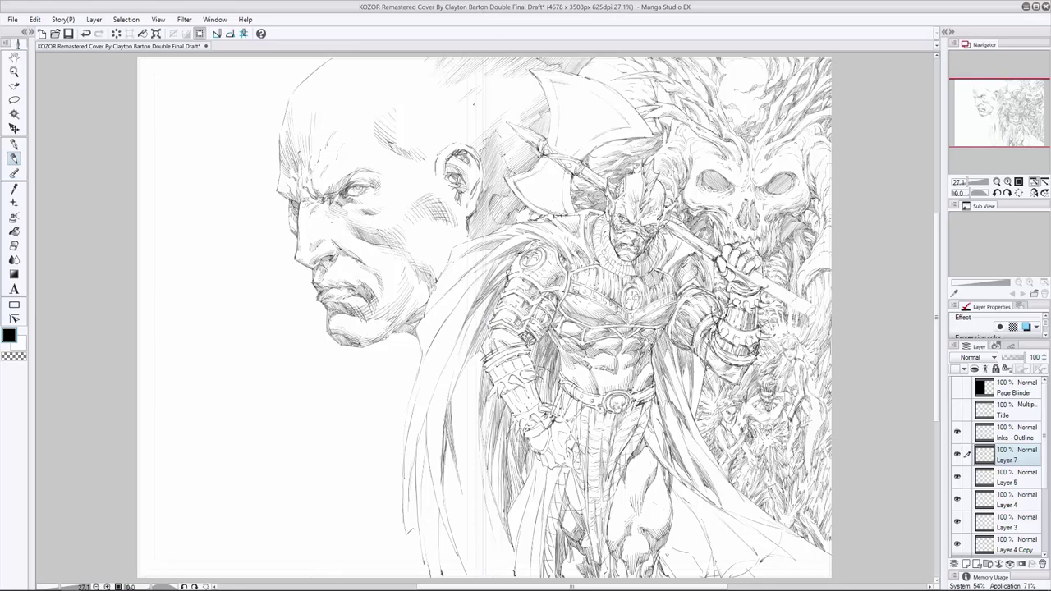
mouse_move(462, 129)
mouse_down()
mouse_move(484, 109)
mouse_move(478, 101)
mouse_move(488, 118)
mouse_up()
drag(463, 142, 490, 123)
key(ctrl+z)
key(ctrl+z)
key(ctrl+z)
key(ctrl+z)
key(ctrl+z)
Hatch the background behind the large head with long diagonal strokes from above the ear to the page's top edge on Layer 7.
key(e)
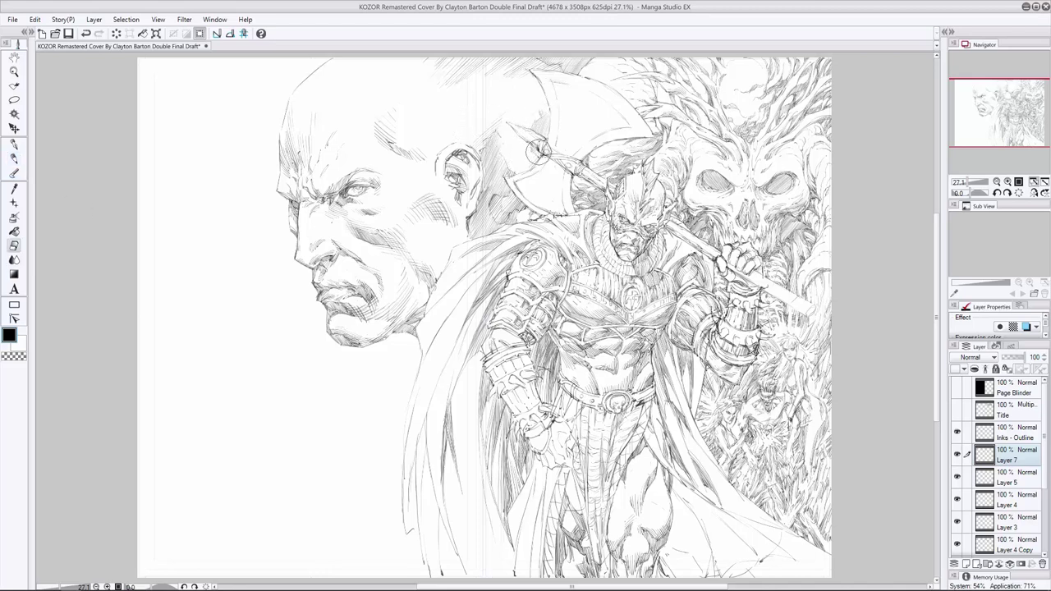
click(1019, 477)
click(1038, 451)
key(p)
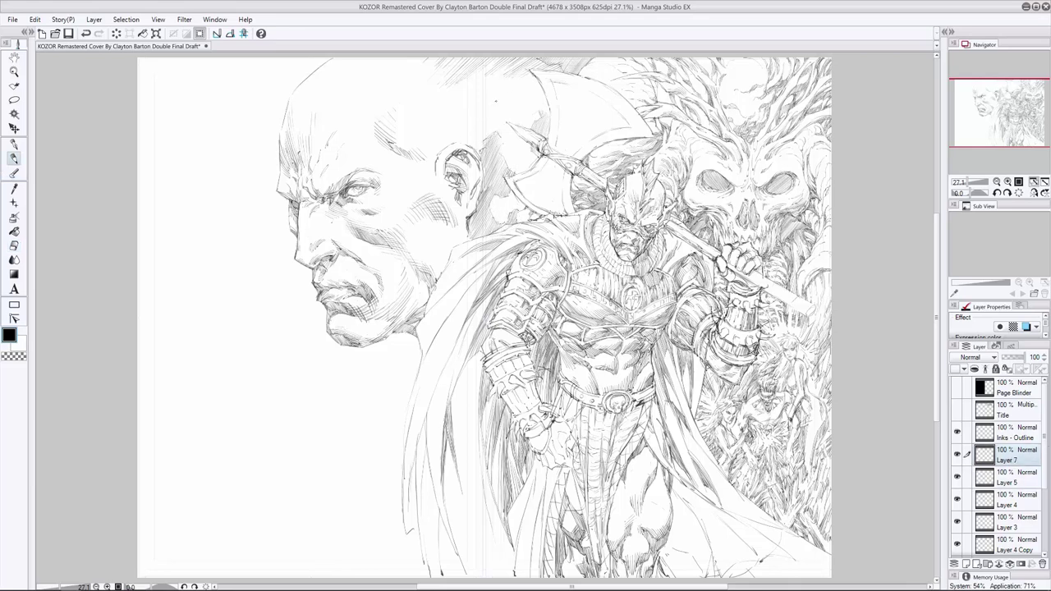
mouse_move(472, 139)
mouse_down()
mouse_move(508, 115)
mouse_move(486, 140)
mouse_move(474, 117)
mouse_move(504, 69)
mouse_move(476, 72)
mouse_move(528, 62)
mouse_up()
key(ctrl+z)
key(ctrl+z)
key(ctrl+z)
drag(459, 144, 472, 132)
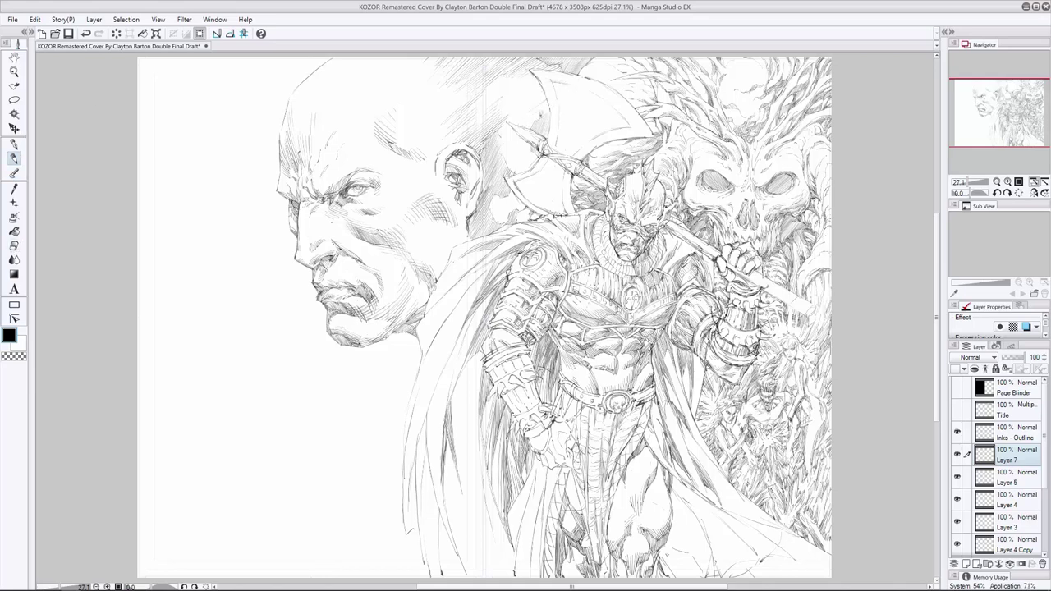
Compare the latest background hatching, undo the trial stroke beside the axe head, and flip the canvas view horizontally to check the drawing.
key(ctrl+z)
key(ctrl+y)
key(ctrl+z)
key(ctrl+y)
mouse_move(519, 151)
mouse_down()
mouse_move(537, 175)
mouse_move(526, 156)
mouse_up()
key(ctrl+z)
key(ctrl+z)
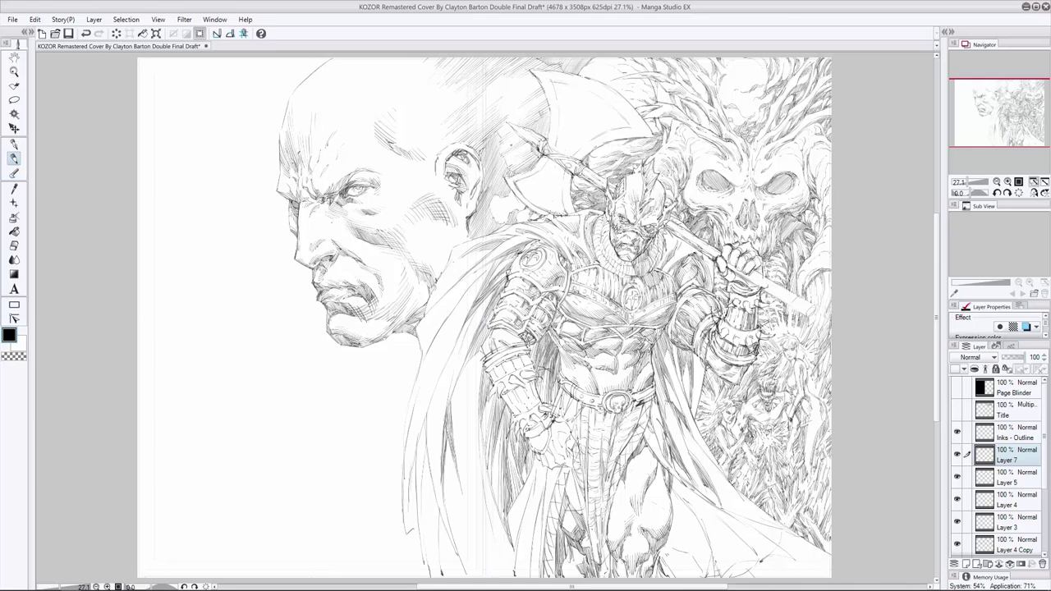
click(1034, 192)
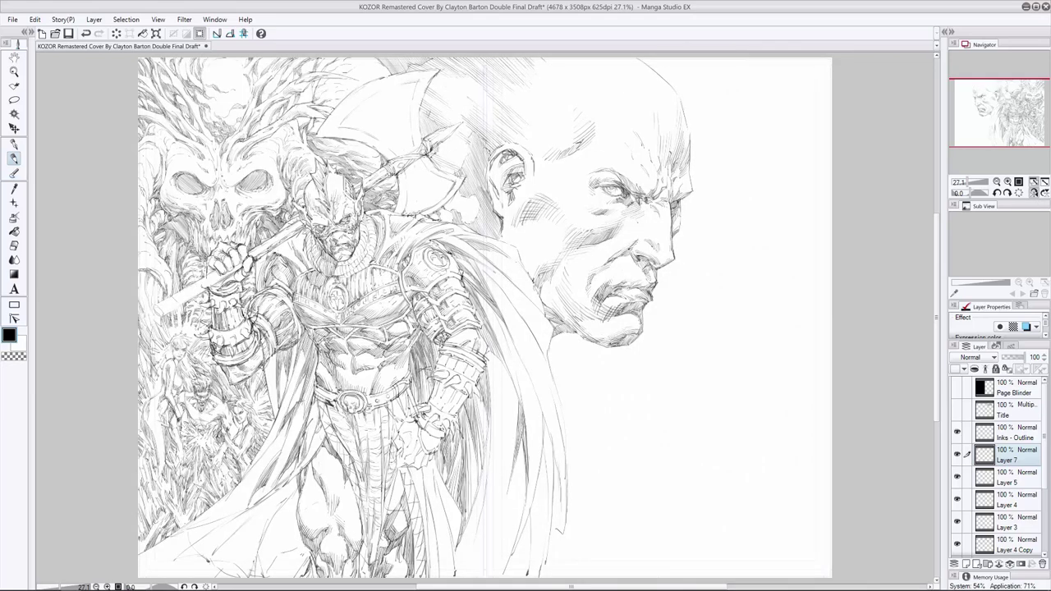
Try reworking the hatching between the axe's spike and the large head's ear on Layer 7.
drag(437, 147, 448, 140)
key(e)
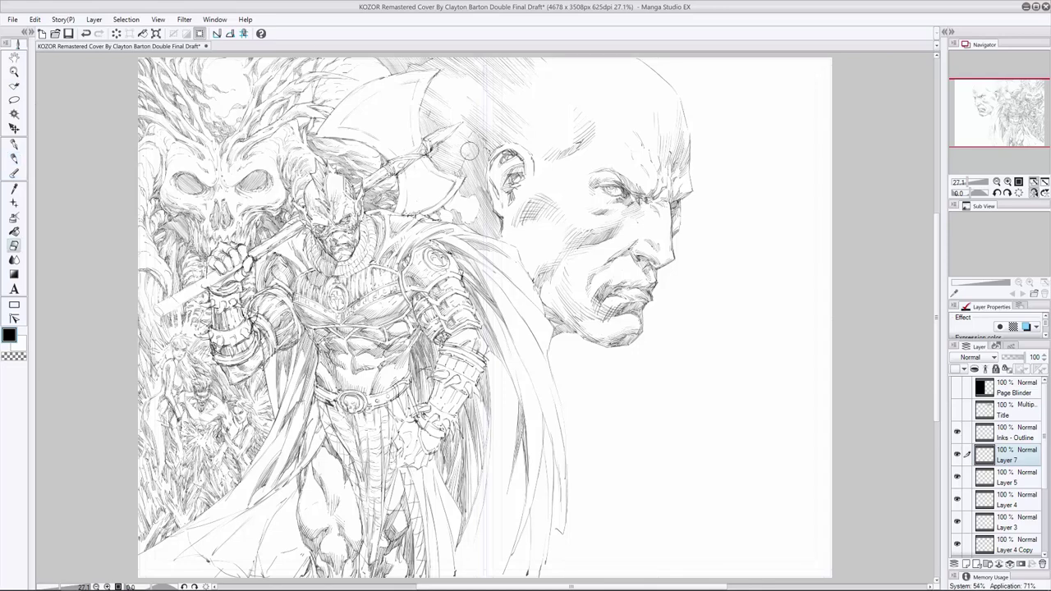
key(p)
key(ctrl+z)
key(ctrl+y)
drag(437, 149, 470, 145)
key(e)
key(p)
key(ctrl+z)
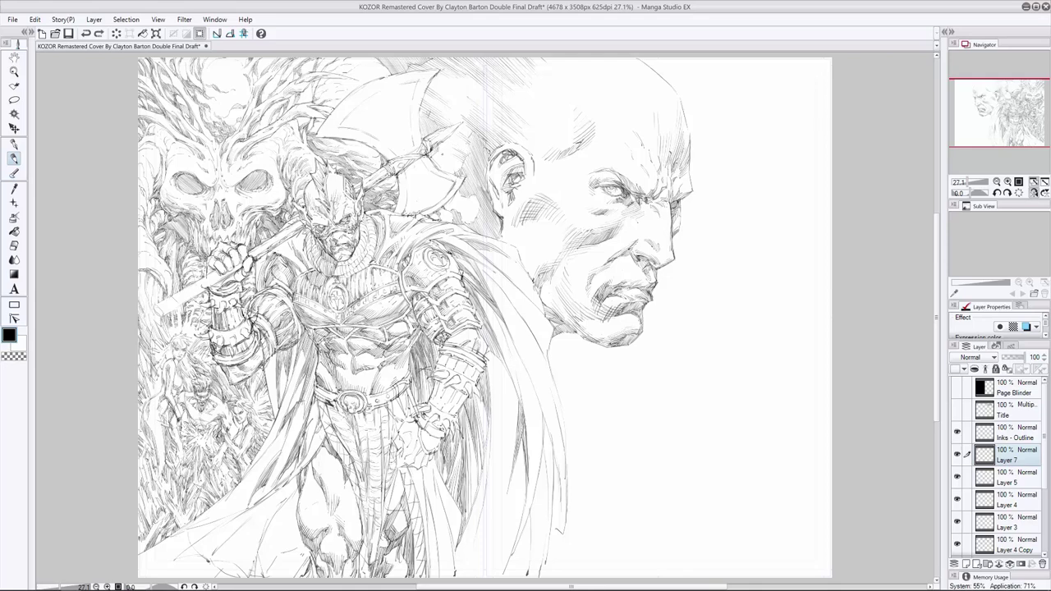
key(ctrl+z)
Hatch the background beside the axe's spike and below the lower blade on Layer 7, erasing excess lines around the spike.
key(e)
key(p)
drag(442, 160, 473, 141)
mouse_move(443, 213)
mouse_down()
mouse_move(465, 202)
mouse_move(473, 215)
mouse_move(479, 204)
mouse_up()
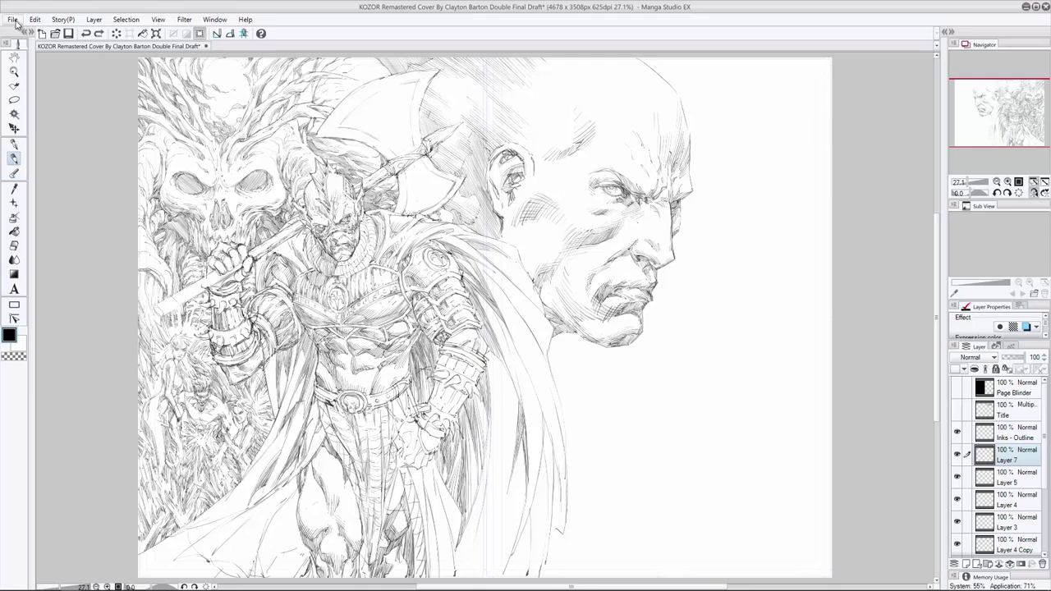
key(e)
drag(436, 164, 462, 142)
key(p)
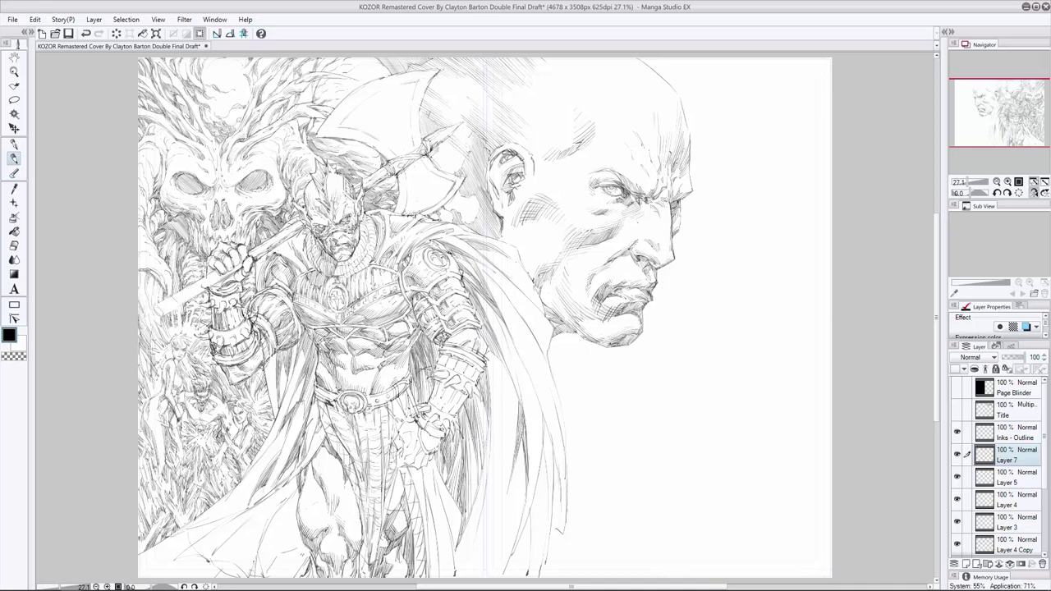
Flip the canvas view horizontally, compare the last hatching change, and check the drawing with the Page Blinder and Title layers.
key(h)
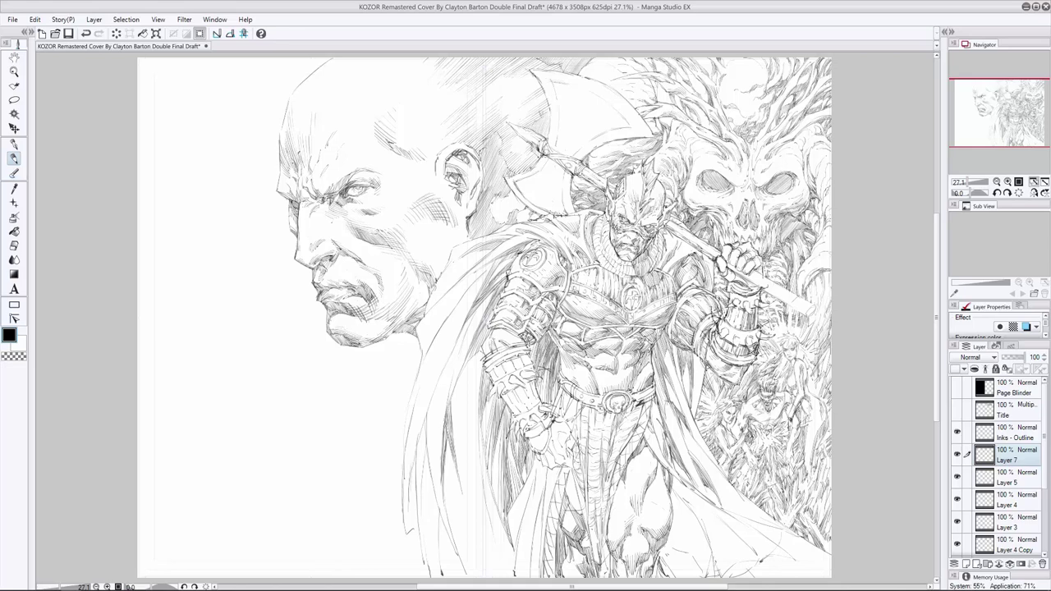
key(ctrl+z)
key(ctrl+y)
key(ctrl+z)
key(ctrl+y)
click(957, 386)
click(957, 408)
click(957, 408)
click(957, 386)
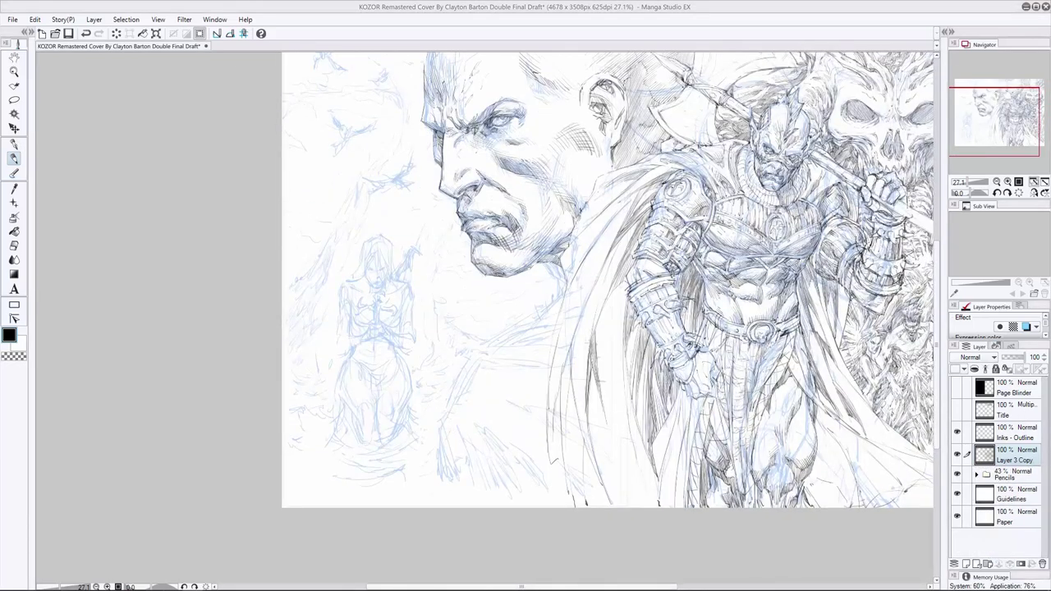
Lasso the small woman's head in the blue rough, transform it on the Pencils folder, and clear the selection.
click(14, 99)
drag(401, 268, 400, 261)
key(ctrl+t)
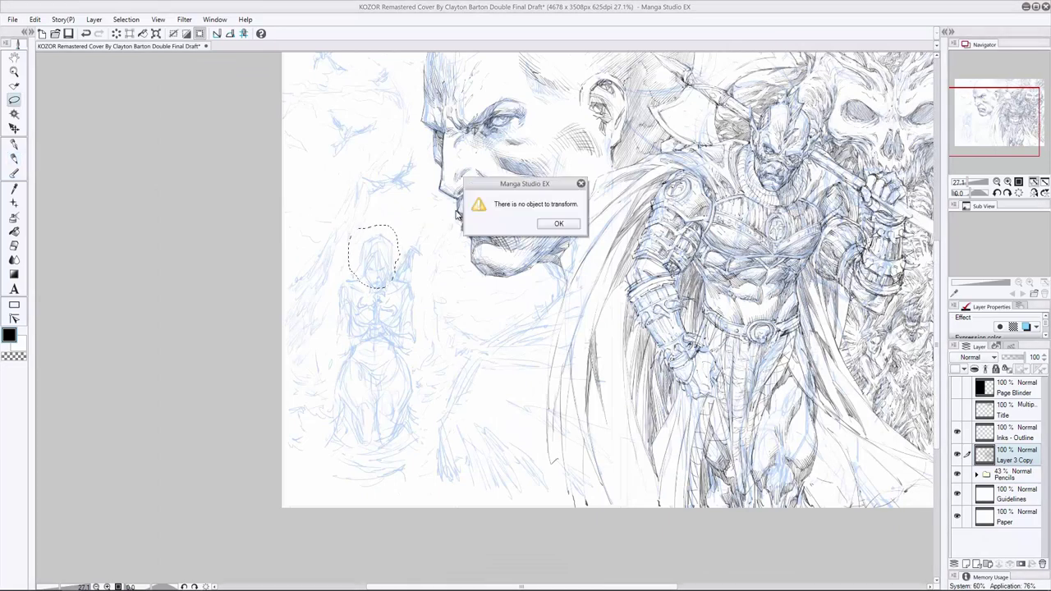
key(Return)
click(1014, 475)
key(ctrl+t)
key(Return)
key(ctrl+d)
Add a new layer, sketch the woman's oval head with facial guidelines over the blue rough, and hide the Pencils folder.
key(p)
key(ctrl+shift+n)
mouse_move(381, 234)
mouse_down()
mouse_move(391, 278)
mouse_move(396, 262)
mouse_move(378, 284)
mouse_move(396, 266)
mouse_move(362, 268)
mouse_up()
mouse_move(393, 247)
mouse_down()
mouse_move(393, 263)
mouse_move(360, 262)
mouse_up()
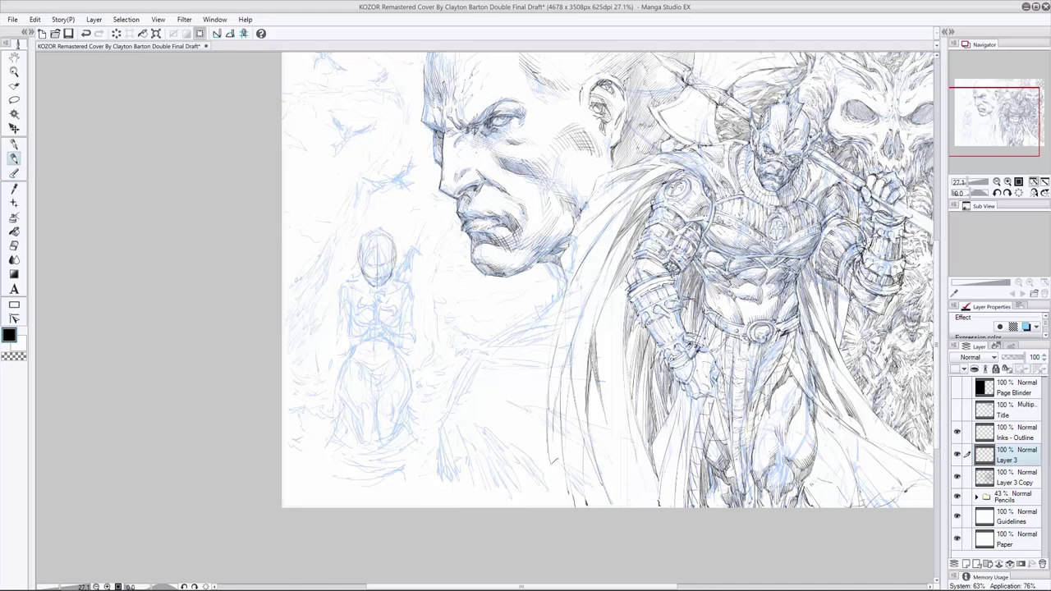
key(ctrl+h)
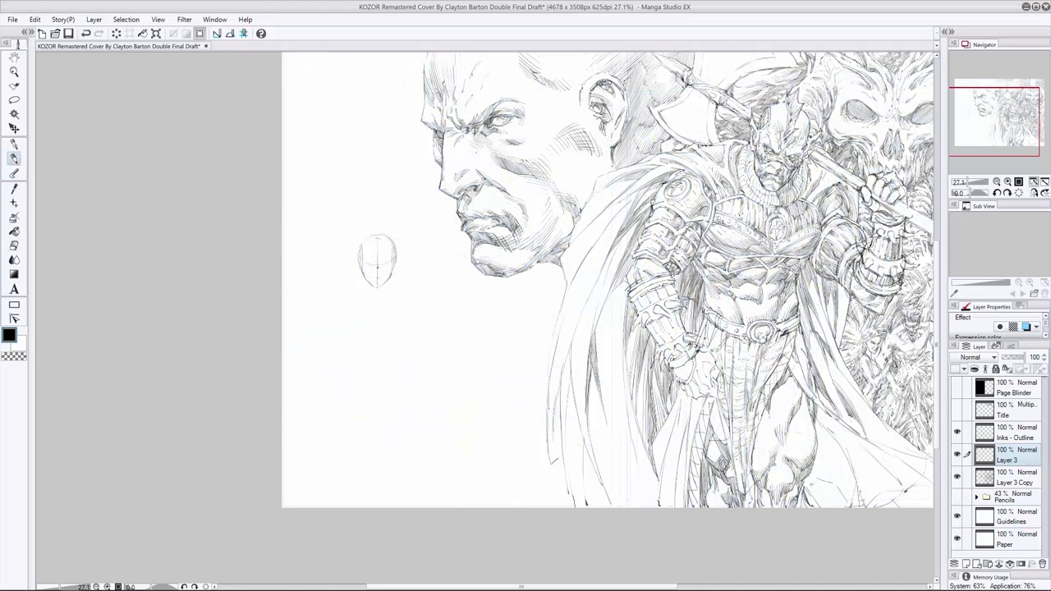
Draw the woman's eyes, nose, mouth and hairline inside the head oval on Layer 3, erasing stray construction lines.
drag(359, 257, 359, 270)
key(ctrl+z)
key(e)
key(p)
key(e)
key(p)
key(e)
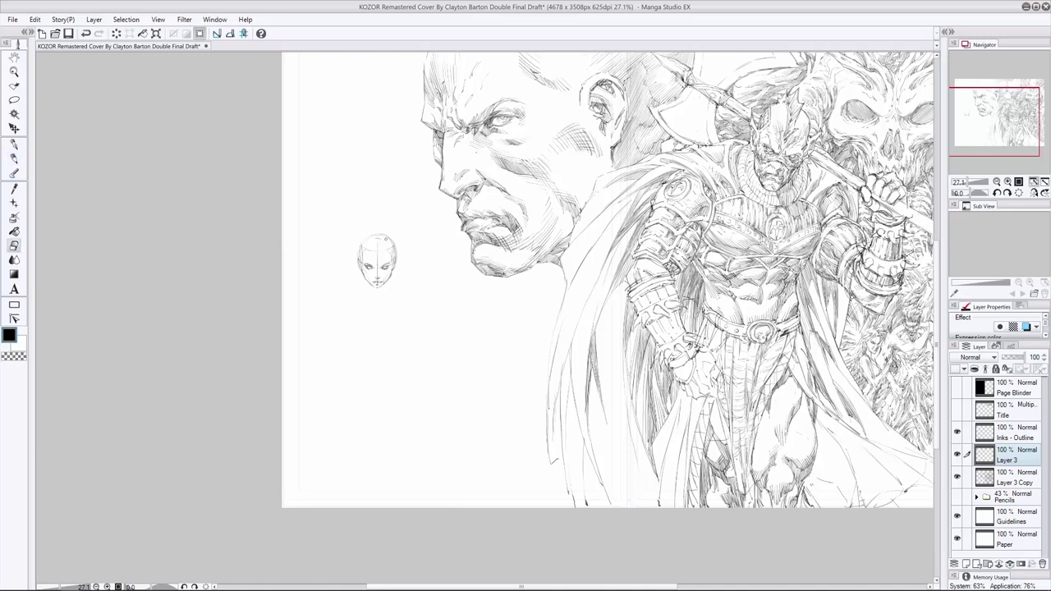
mouse_move(368, 273)
mouse_down()
mouse_move(383, 279)
mouse_move(377, 255)
mouse_move(396, 251)
mouse_move(376, 232)
mouse_up()
key(p)
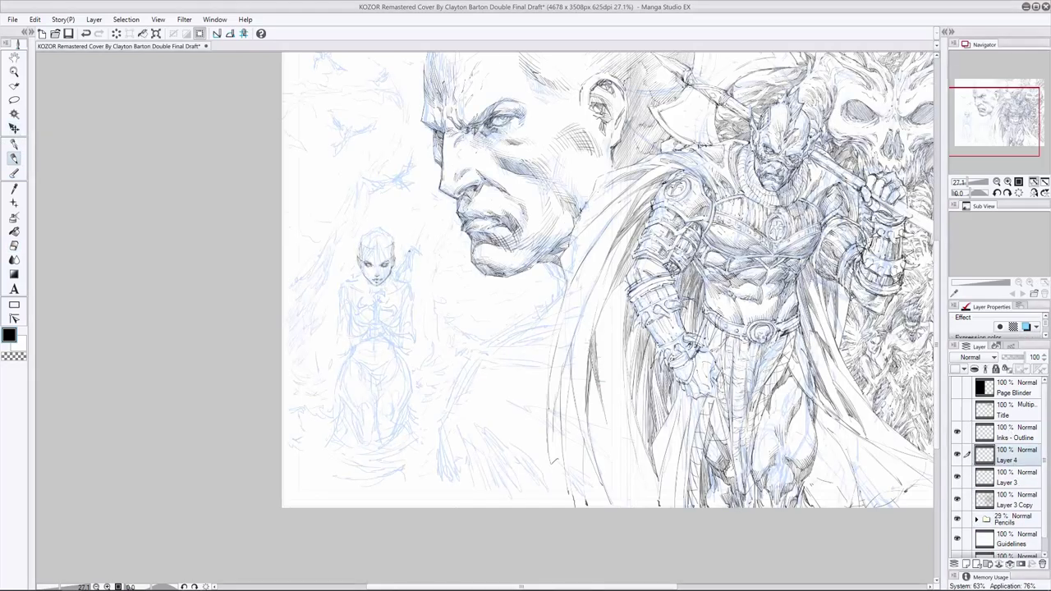
Draw the first hair strands around the woman's face on Layer 4, then hide the Pencils folder and switch to Layer 3.
drag(379, 247, 380, 264)
drag(387, 277, 389, 288)
key(e)
click(957, 519)
click(1010, 477)
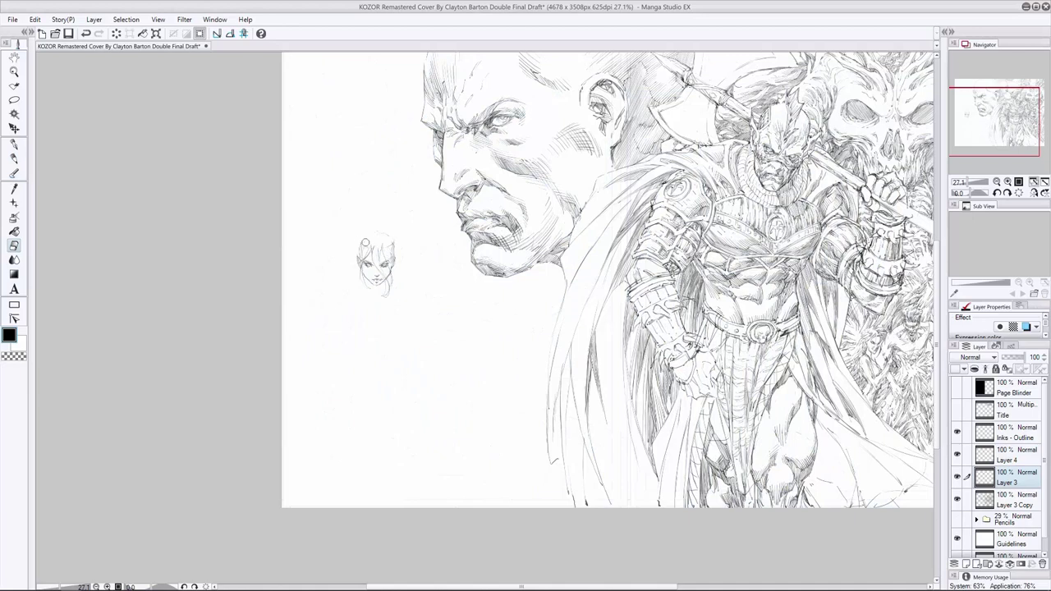
Draw the woman's long hair falling around both sides of her face on Layer 4, erasing unneeded lines.
key(p)
key(alt+bracketright)
mouse_move(389, 234)
mouse_down()
mouse_move(395, 244)
mouse_move(349, 261)
mouse_move(348, 273)
mouse_up()
mouse_move(397, 245)
mouse_down()
mouse_move(406, 264)
mouse_move(346, 288)
mouse_move(393, 264)
mouse_move(358, 268)
mouse_up()
key(ctrl+z)
key(e)
key(p)
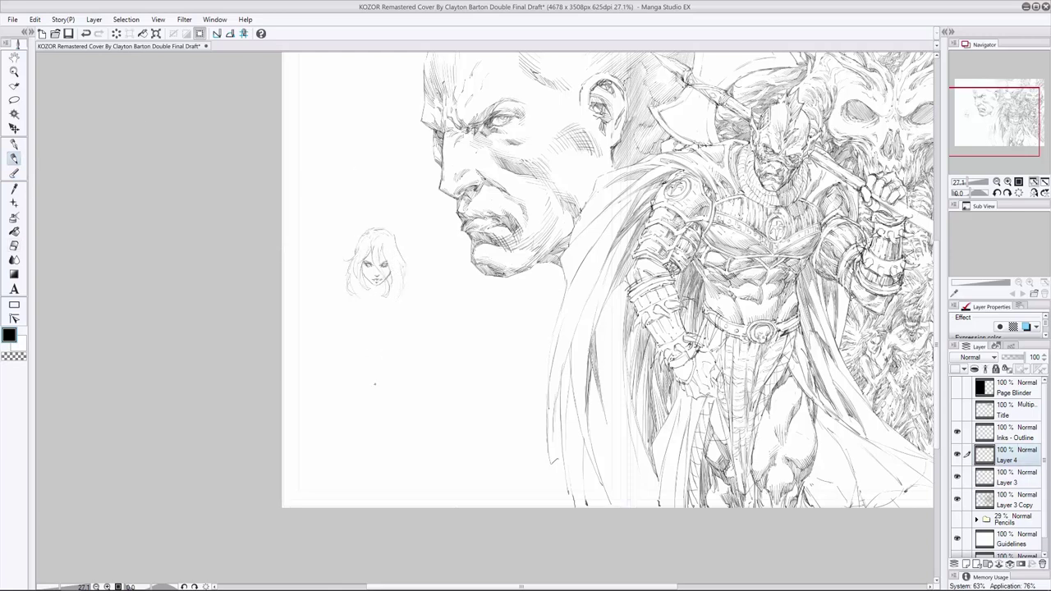
Show the Pencils folder, select the woman's head and hair on Layers 3 and 4, and move them slightly up to fit the rough.
click(957, 519)
key(m)
drag(324, 232, 421, 279)
key(ctrl+t)
key(Return)
key(p)
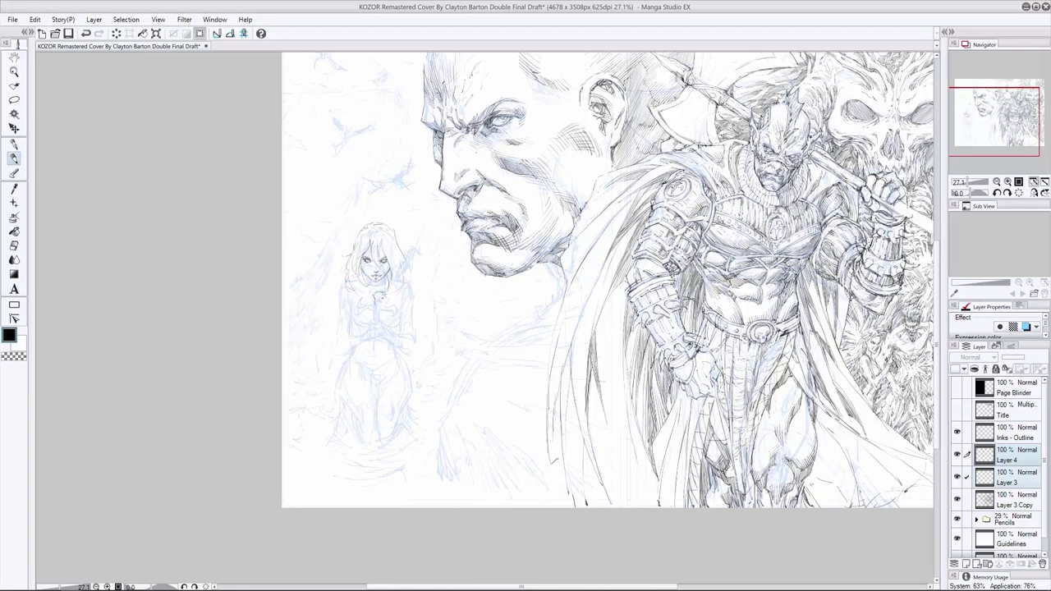
Check the head's new placement and draw the curved sword hilt in front of the woman's chest.
key(ctrl+z)
key(ctrl+y)
key(e)
key(p)
key(e)
key(p)
mouse_move(391, 305)
mouse_down()
mouse_move(394, 317)
mouse_move(361, 306)
mouse_move(382, 320)
mouse_up()
key(e)
key(p)
key(e)
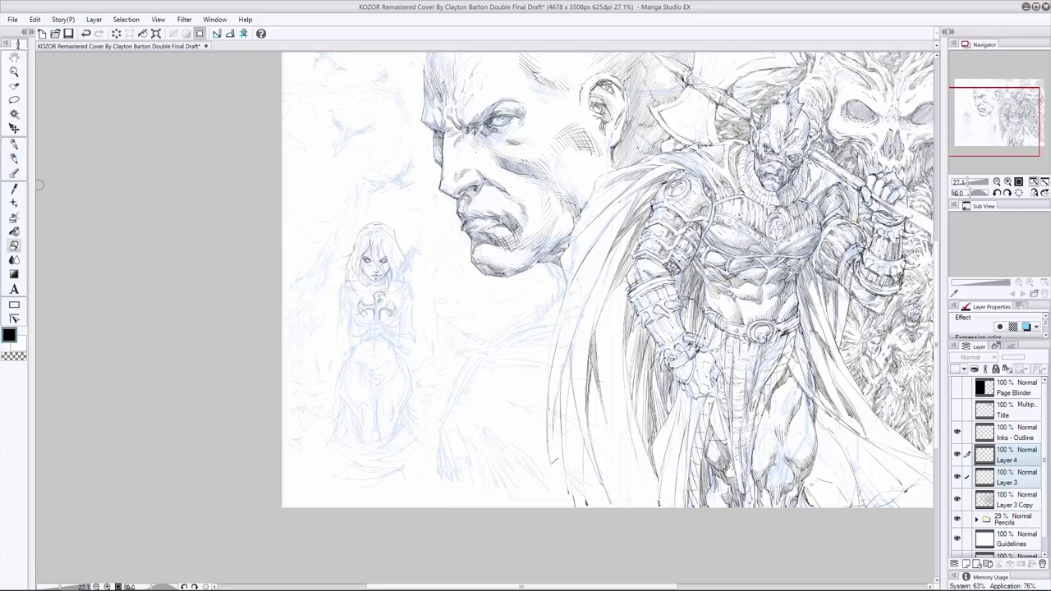
key(p)
Clean up the woman's face outline on Layer 3 and extend her hair over the shoulders on Layer 4.
click(1010, 476)
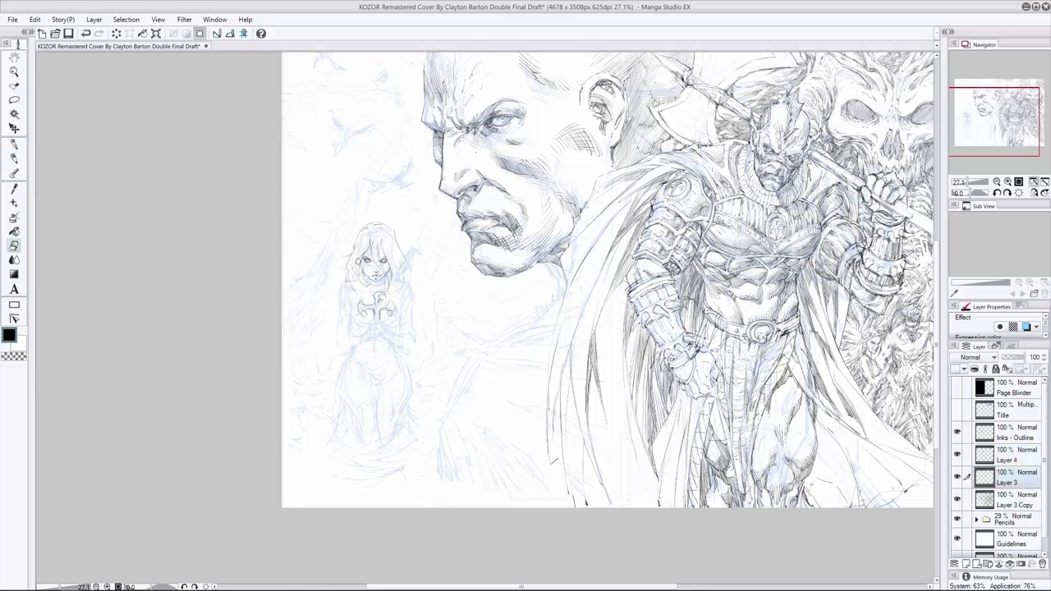
key(alt+bracketright)
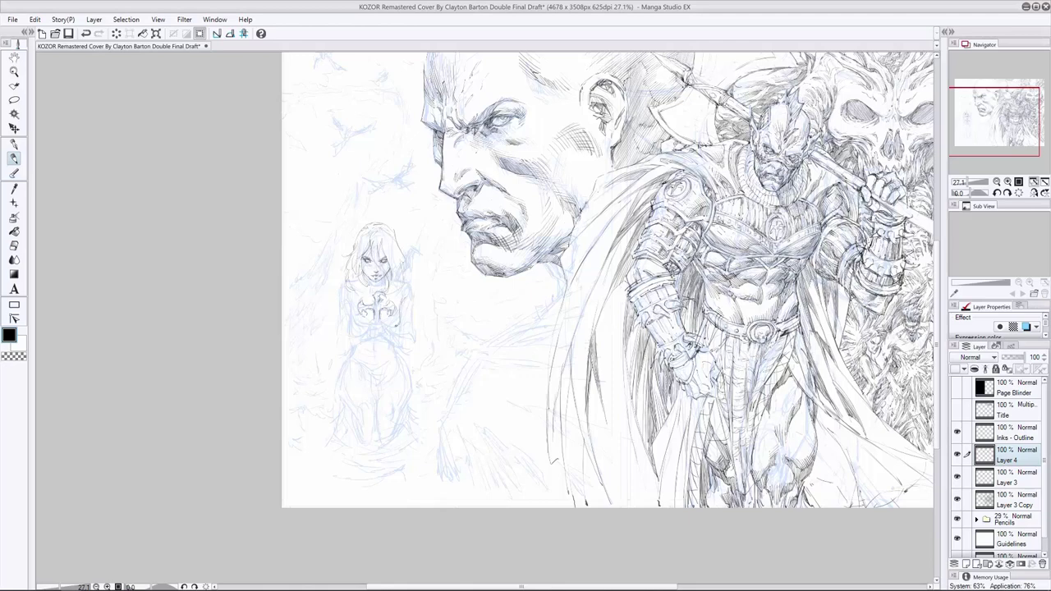
drag(348, 298, 351, 312)
mouse_move(390, 282)
mouse_down()
mouse_move(399, 300)
mouse_move(371, 297)
mouse_up()
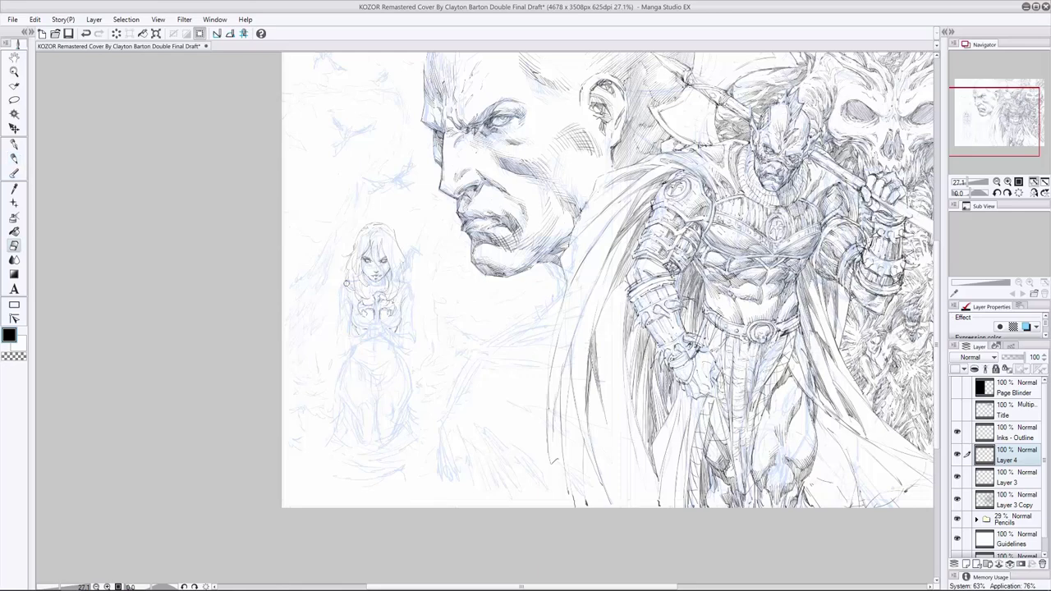
Draw the woman's hands gripping the sword handle below the hilt, with the start of the blade beneath them.
drag(376, 329, 382, 335)
key(ctrl+z)
key(e)
key(p)
key(e)
click(15, 158)
key(ctrl+z)
drag(377, 342, 376, 378)
key(e)
key(p)
key(e)
click(17, 159)
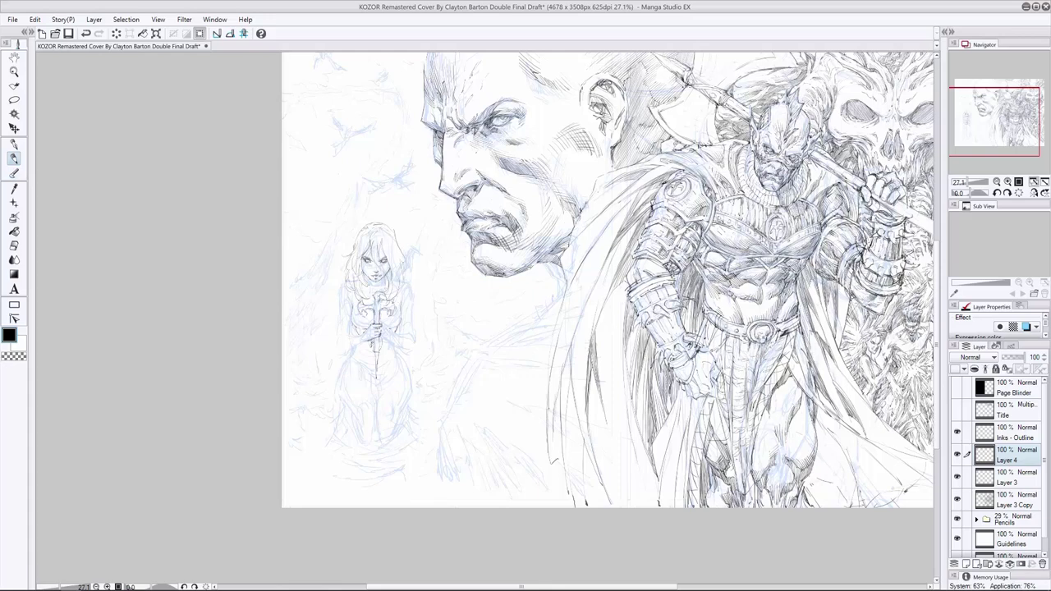
Refine the sword blade below the hands and draw the woman's upper arms and bent forearms on Layer 4.
mouse_move(374, 346)
mouse_down()
mouse_move(386, 351)
mouse_move(380, 378)
mouse_up()
key(e)
key(p)
key(e)
key(p)
key(e)
key(p)
key(e)
key(p)
key(e)
key(p)
key(e)
mouse_move(391, 352)
mouse_down()
mouse_move(389, 331)
mouse_move(414, 350)
mouse_move(376, 336)
mouse_move(371, 352)
mouse_move(340, 354)
mouse_move(348, 339)
mouse_up()
key(p)
key(e)
key(p)
key(e)
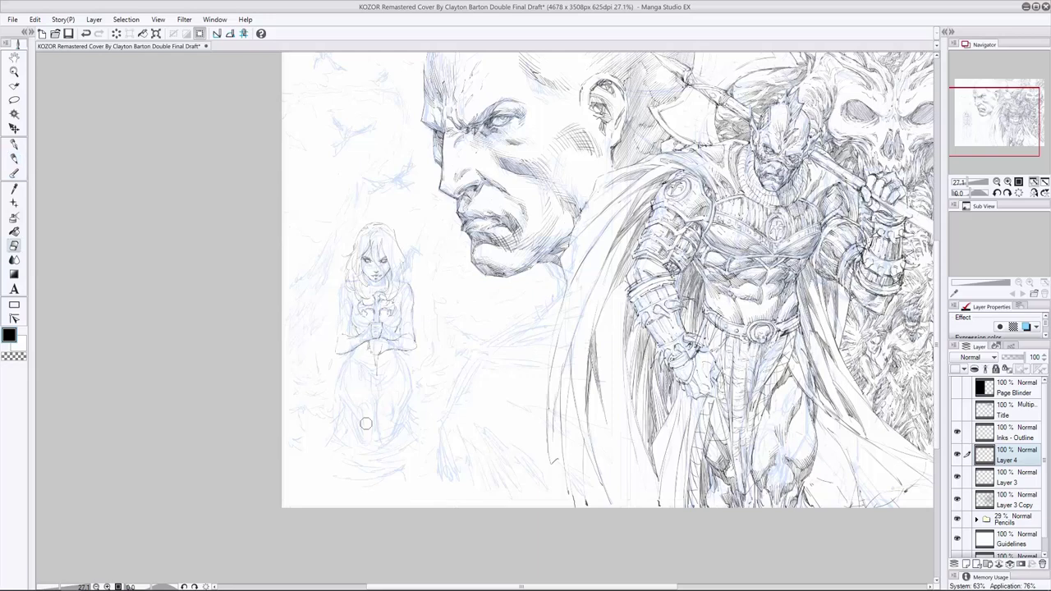
Redraw the outer contours of the woman's shoulders and elbows on Layer 4.
key(p)
drag(338, 284, 340, 306)
key(ctrl+z)
key(e)
key(p)
drag(397, 351, 415, 347)
key(e)
click(14, 159)
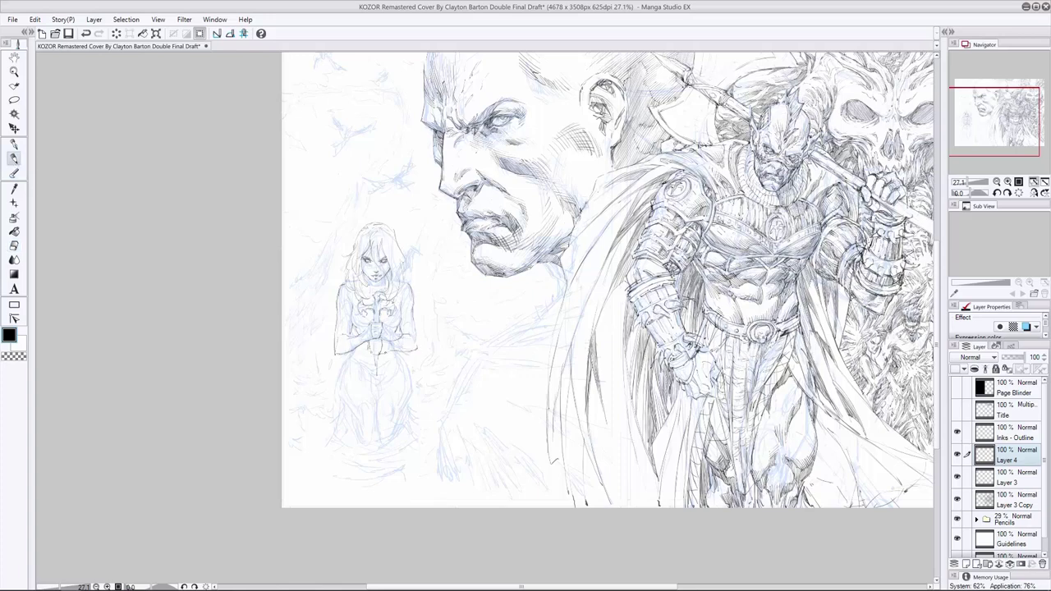
Hide the Pencils folder, extend the woman's elbow line, and adjust it again in a horizontally flipped view.
click(958, 519)
key(e)
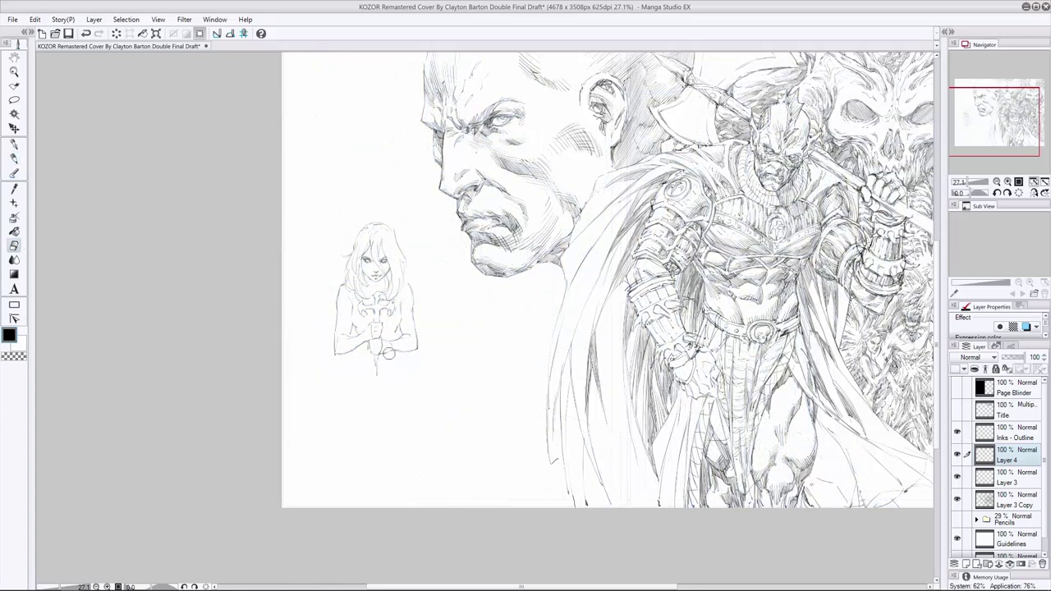
key(p)
drag(399, 353, 420, 352)
key(h)
key(e)
key(p)
mouse_move(561, 345)
mouse_down()
mouse_move(581, 343)
mouse_move(570, 354)
mouse_move(573, 338)
mouse_up()
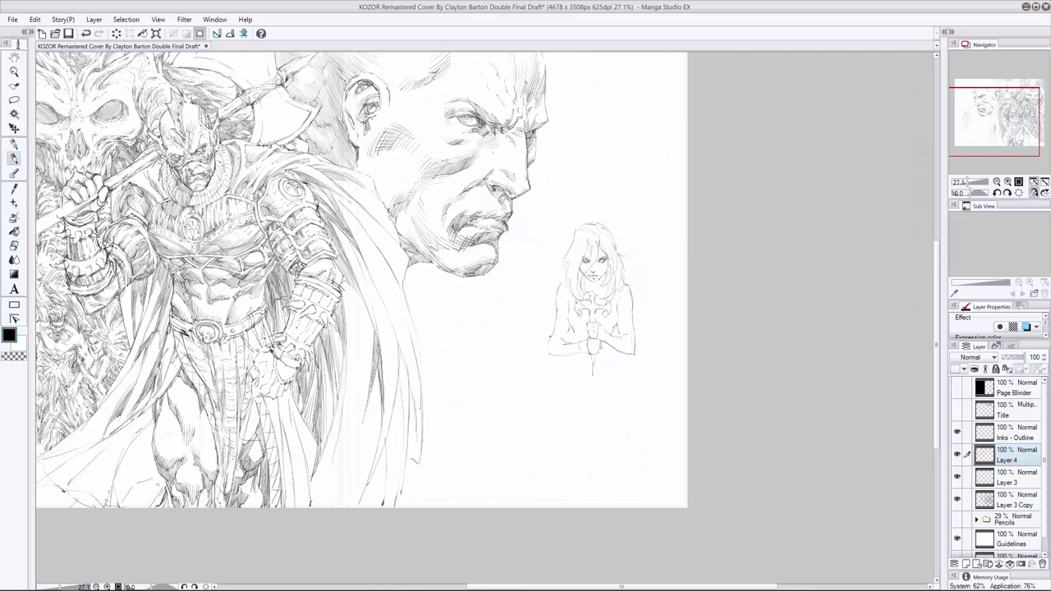
Correct the woman's elbow and forearm outlines in the mirrored view, then flip the canvas back.
key(e)
key(p)
drag(549, 331, 549, 351)
key(e)
key(p)
key(e)
key(p)
key(e)
key(p)
key(h)
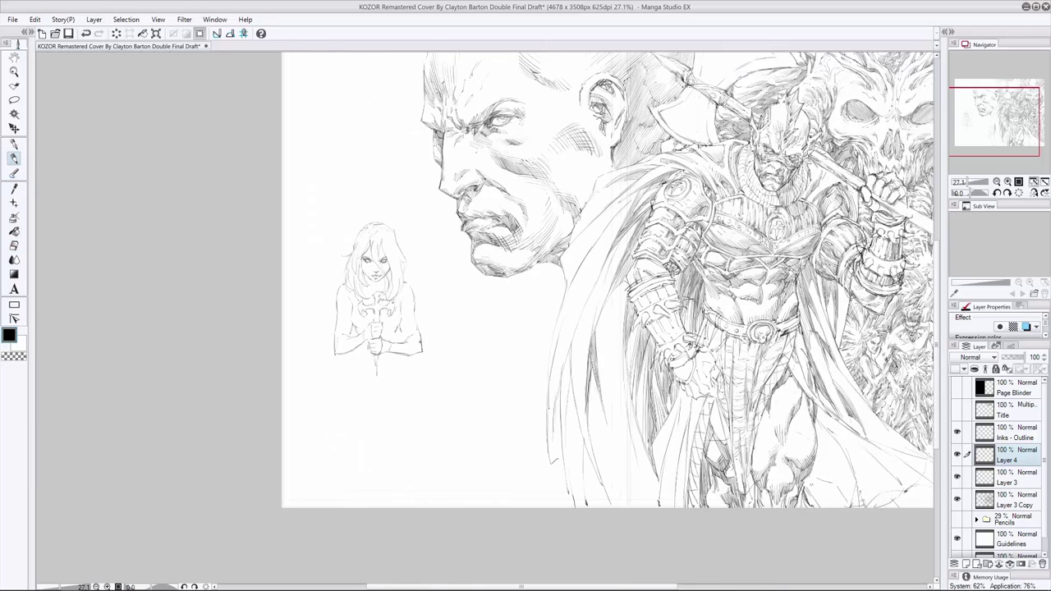
Erase and redraw the woman's elbow and forearm nearest the large head, and show the Pencils folder again.
key(e)
mouse_move(420, 333)
mouse_down()
mouse_move(432, 365)
mouse_move(418, 331)
mouse_move(402, 354)
mouse_up()
key(p)
key(ctrl+z)
key(e)
mouse_move(417, 347)
mouse_down()
mouse_move(393, 355)
mouse_move(405, 355)
mouse_move(387, 345)
mouse_move(417, 355)
mouse_move(390, 354)
mouse_move(409, 338)
mouse_move(392, 346)
mouse_up()
key(p)
key(e)
key(p)
key(e)
key(p)
mouse_move(405, 351)
mouse_down()
mouse_move(387, 354)
mouse_move(391, 342)
mouse_move(417, 363)
mouse_up()
key(e)
key(p)
click(957, 519)
key(e)
key(p)
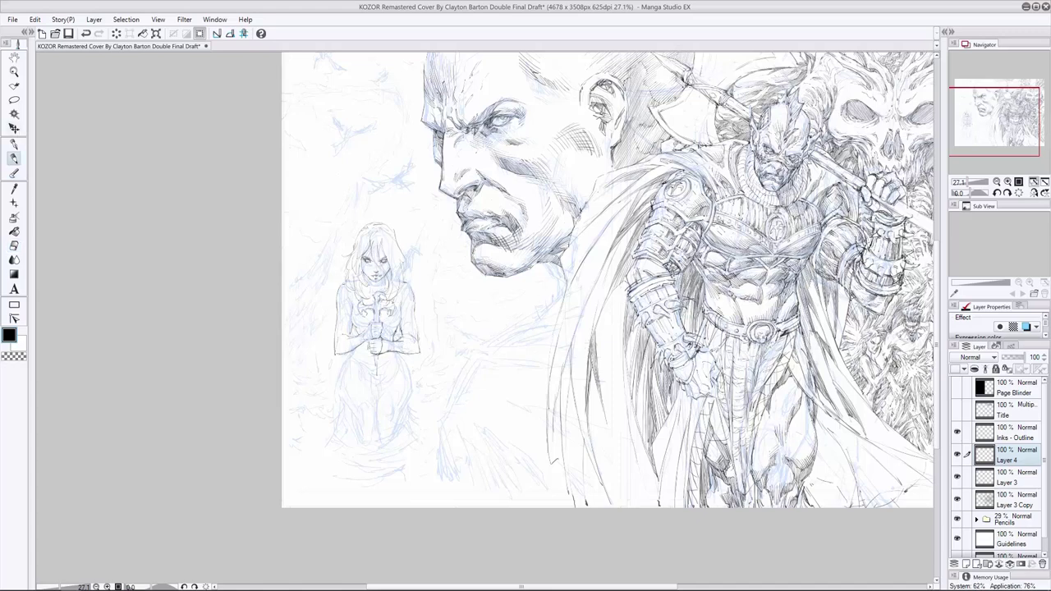
Draw the kneeling woman's hips, thighs, and knees on Layer 4 over the blue rough.
drag(402, 361, 407, 370)
key(ctrl+z)
drag(392, 412, 395, 443)
mouse_move(373, 417)
mouse_down()
mouse_move(373, 437)
mouse_move(364, 432)
mouse_up()
drag(359, 414, 360, 433)
drag(363, 433, 374, 447)
drag(352, 362, 341, 404)
drag(353, 418, 358, 435)
drag(406, 362, 410, 389)
drag(409, 388, 390, 446)
drag(356, 410, 347, 440)
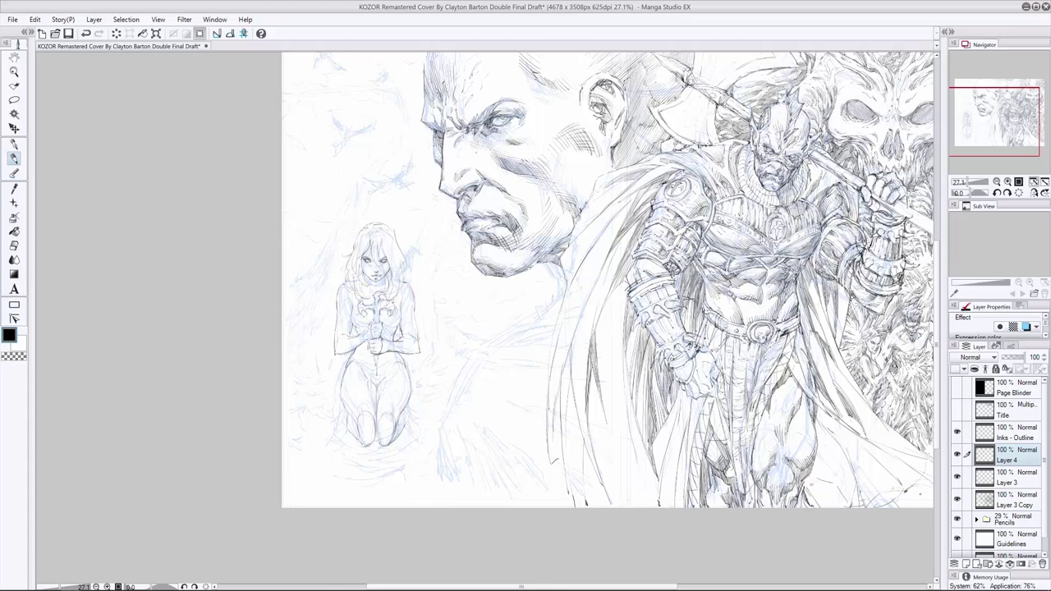
Hide the Pencils folder, then erase and rework the lower ends of the woman's knees.
key(e)
key(p)
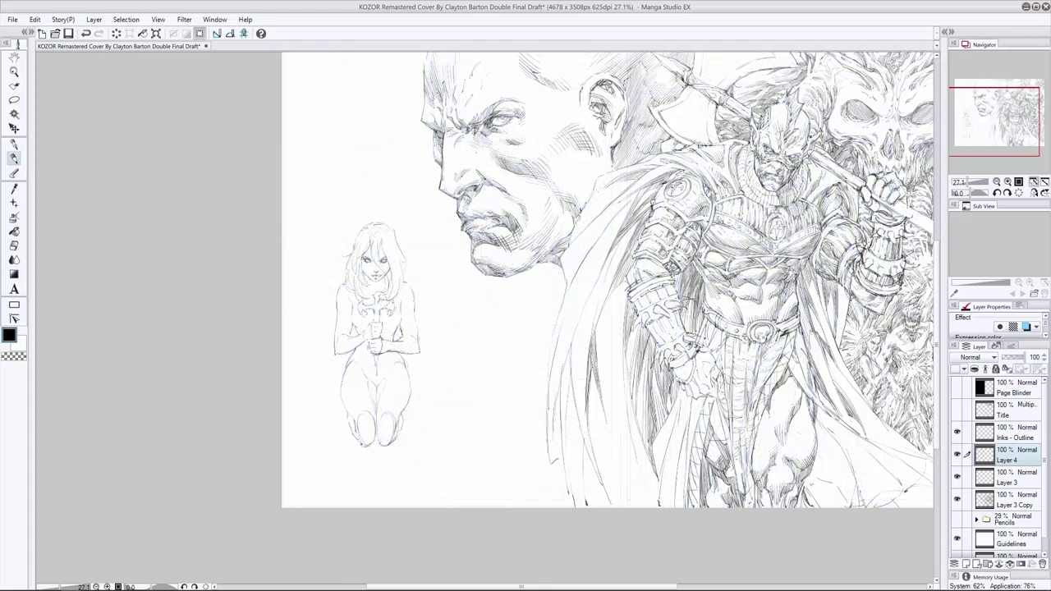
drag(376, 424, 375, 445)
key(e)
mouse_move(386, 404)
mouse_down()
mouse_move(363, 445)
mouse_move(359, 419)
mouse_move(355, 447)
mouse_up()
key(p)
key(e)
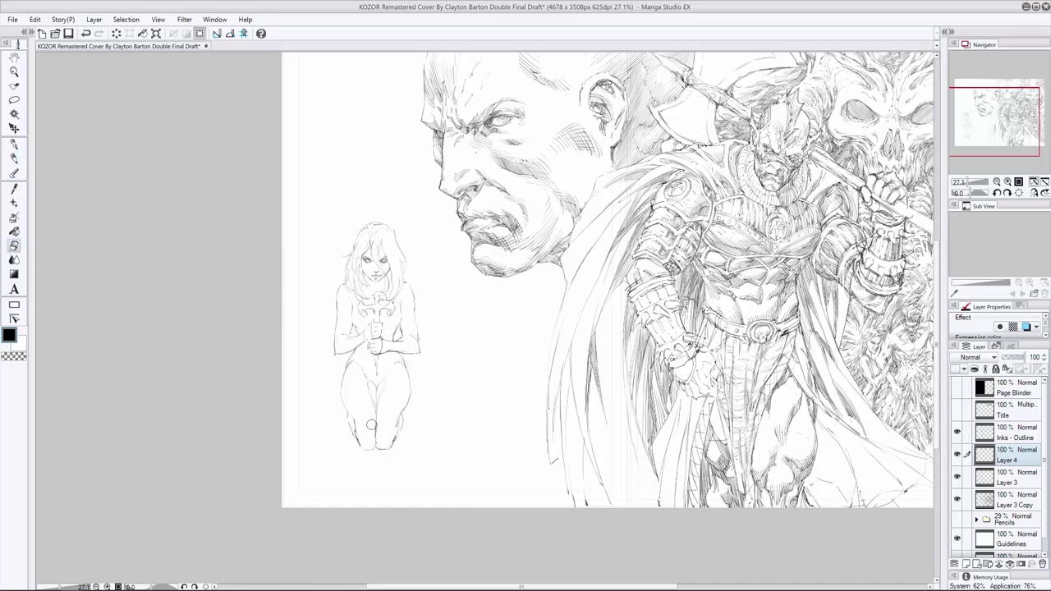
key(p)
key(e)
Show the Pencils folder and redraw the woman's knees and outer thigh lines slightly lower.
click(957, 519)
key(p)
drag(376, 414, 382, 449)
mouse_move(396, 420)
mouse_down()
mouse_move(396, 453)
mouse_move(373, 448)
mouse_up()
drag(371, 437, 353, 455)
mouse_move(409, 393)
mouse_down()
mouse_move(409, 418)
mouse_move(348, 438)
mouse_up()
Clean up and redraw the outer contours and rounded tops of the woman's knees.
key(e)
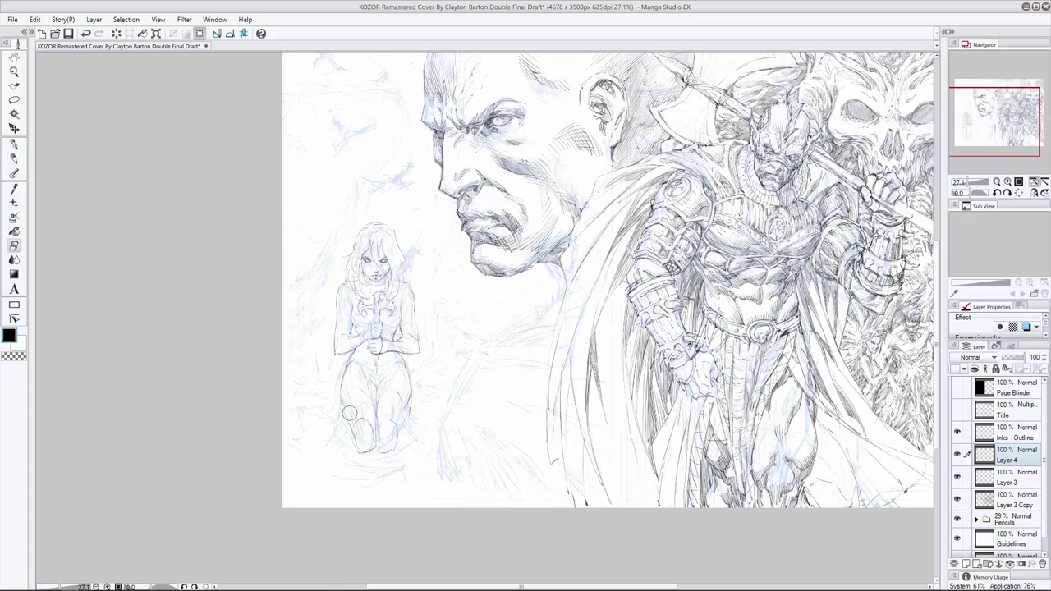
key(p)
mouse_move(408, 410)
mouse_down()
mouse_move(377, 453)
mouse_move(355, 450)
mouse_move(389, 455)
mouse_move(350, 451)
mouse_move(402, 444)
mouse_up()
key(e)
key(p)
mouse_move(352, 419)
mouse_down()
mouse_move(347, 447)
mouse_move(371, 439)
mouse_up()
key(e)
key(p)
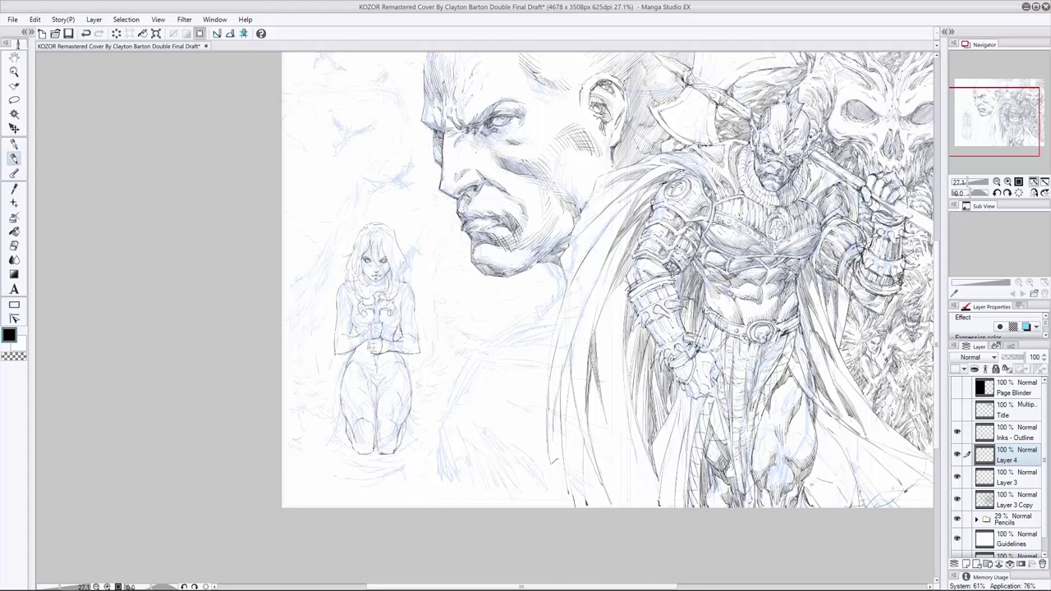
Hide the Pencils folder and tidy the lines along the base of the woman's knees.
key(ctrl+comma)
key(e)
mouse_move(388, 451)
mouse_down()
mouse_move(349, 412)
mouse_move(371, 457)
mouse_up()
key(p)
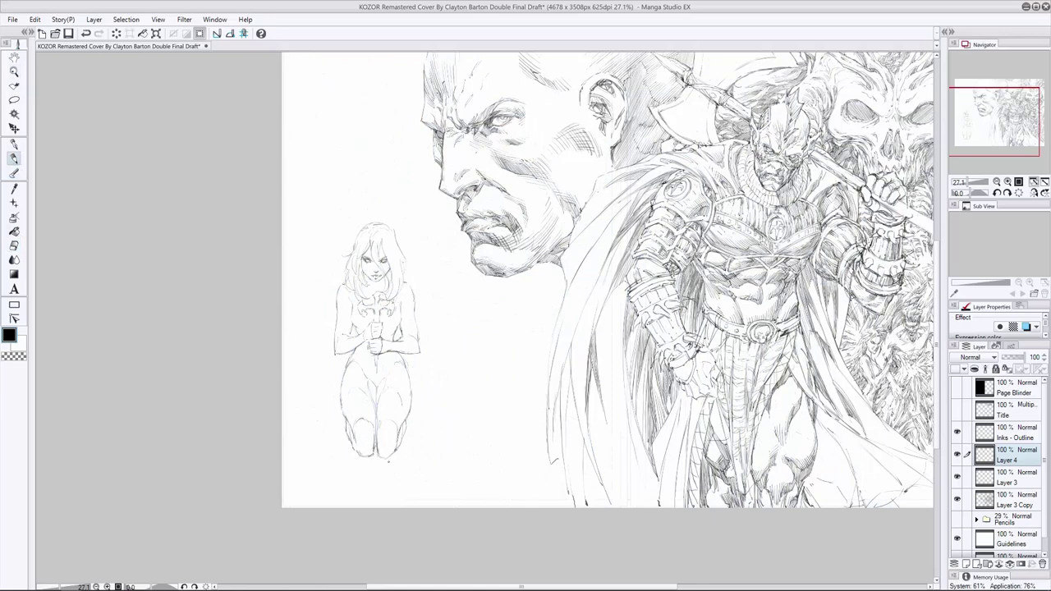
key(ctrl+s)
Erase and redraw the lines around the woman's clasped hands and forearm.
key(e)
drag(392, 355, 376, 346)
key(p)
key(e)
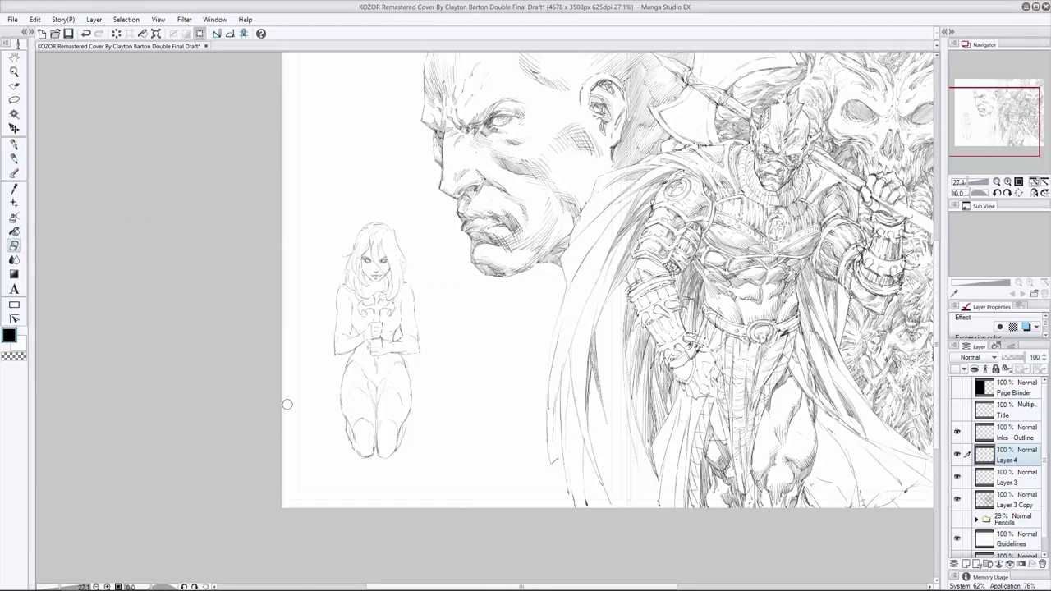
key(p)
Flip the canvas horizontally, refine the lines between the woman's chest and hands, and flip the canvas back.
key(h)
key(e)
key(p)
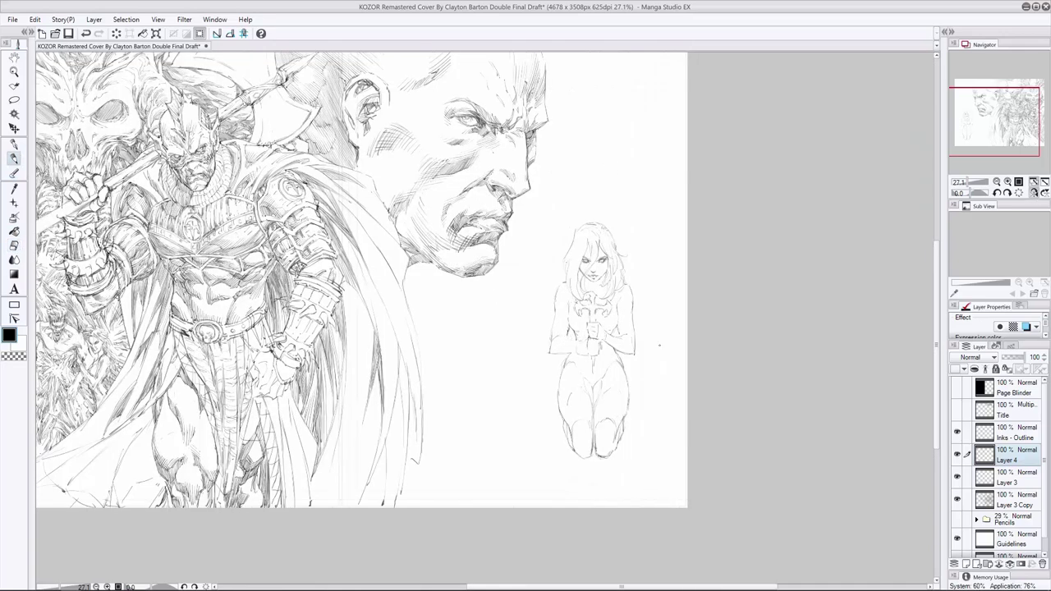
key(e)
drag(580, 322, 598, 323)
key(p)
click(1034, 182)
Add a new layer above Layer 4 and start the woman's dress with sleeve lines and folds across the skirt.
key(ctrl+shift+n)
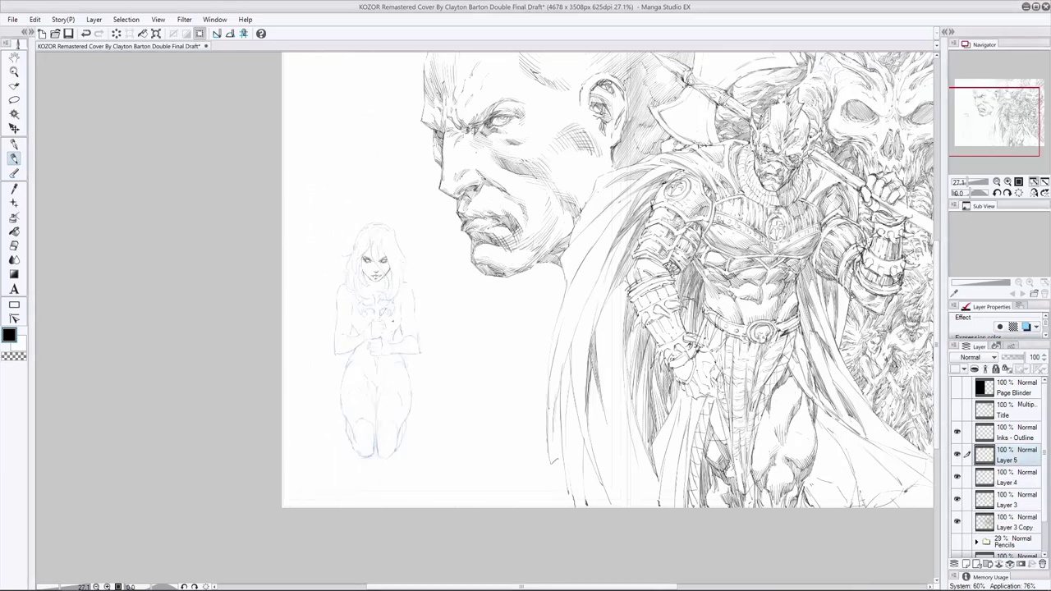
drag(404, 293, 400, 313)
mouse_move(402, 345)
mouse_down()
mouse_move(413, 336)
mouse_move(358, 349)
mouse_move(353, 341)
mouse_up()
key(ctrl+z)
key(ctrl+z)
key(ctrl+z)
key(ctrl+z)
mouse_move(363, 372)
mouse_down()
mouse_move(381, 377)
mouse_move(383, 422)
mouse_up()
mouse_move(374, 395)
mouse_down()
mouse_move(391, 394)
mouse_move(376, 381)
mouse_move(339, 405)
mouse_up()
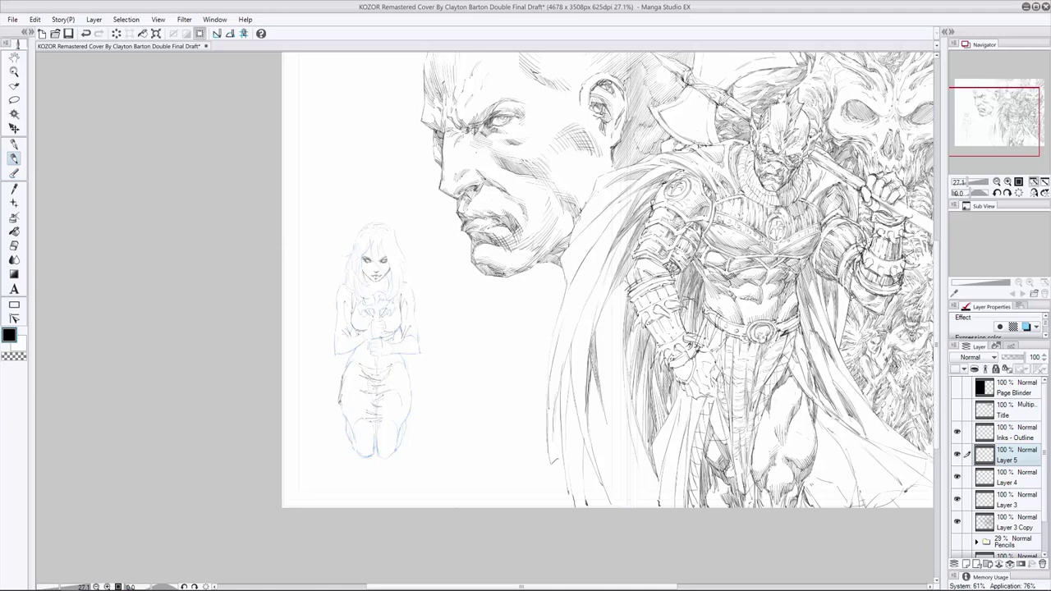
Refine the dress and draw the outer sleeve contours and cuffs around the woman's shoulders and forearms.
key(e)
key(p)
key(e)
key(p)
mouse_move(393, 349)
mouse_down()
mouse_move(393, 365)
mouse_move(403, 360)
mouse_move(340, 346)
mouse_move(331, 356)
mouse_up()
key(ctrl+z)
drag(338, 284, 337, 309)
drag(335, 320, 333, 348)
drag(411, 281, 417, 353)
click(957, 520)
click(958, 521)
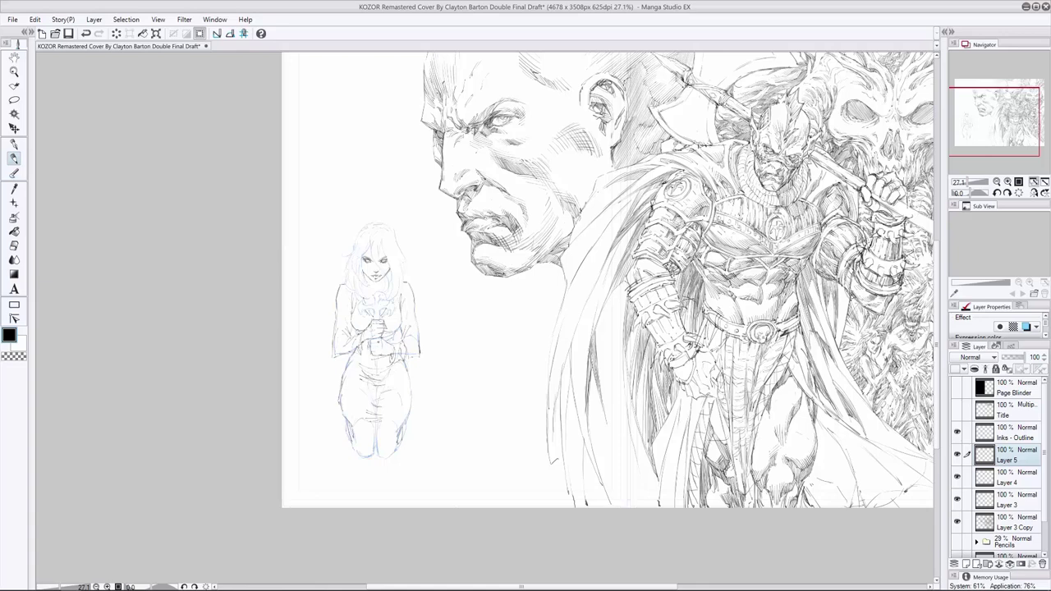
drag(404, 336, 416, 341)
Select Layer 3 and Layer 4 together, lasso the woman's head, shift it slightly lower, and deselect.
click(1011, 499)
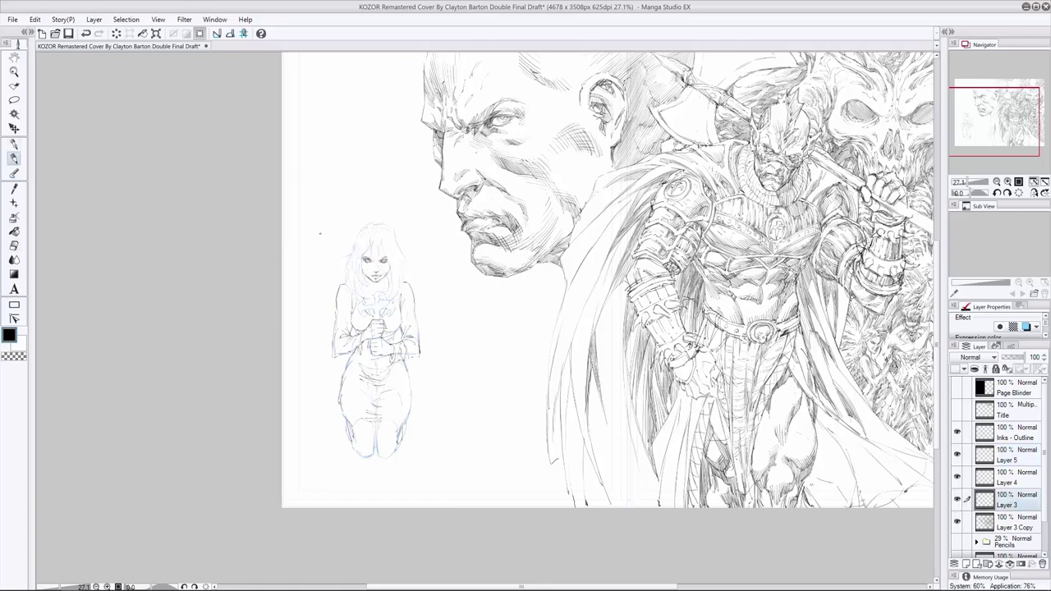
key(ctrl+z)
ctrl+click(1007, 484)
click(14, 100)
click(14, 129)
key(ctrl+t)
key(ctrl+d)
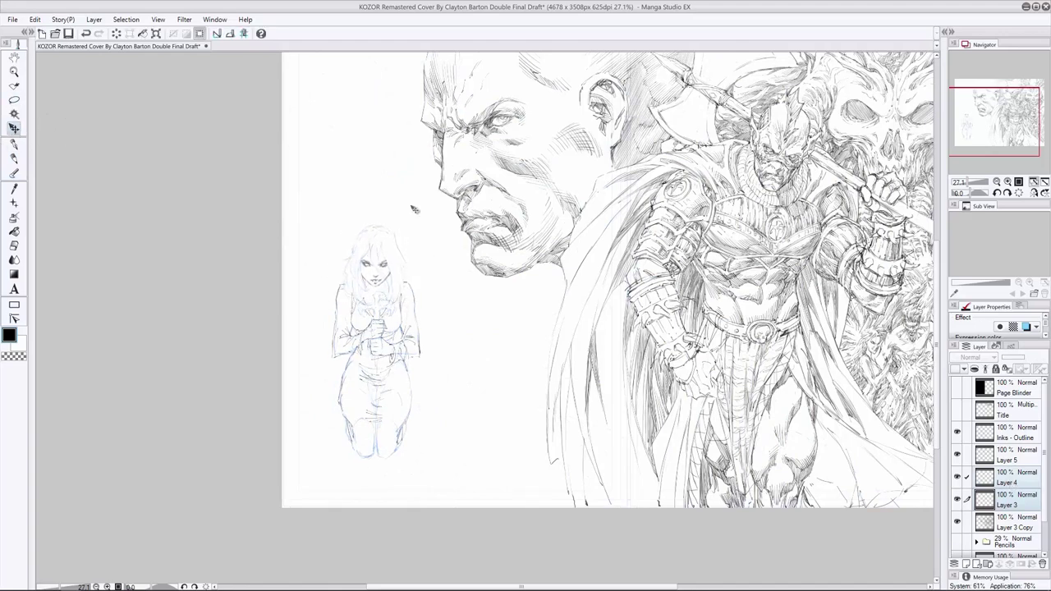
Erase the arm and waist lines on Layer 4 that overlap the woman's sleeves.
click(1010, 477)
key(e)
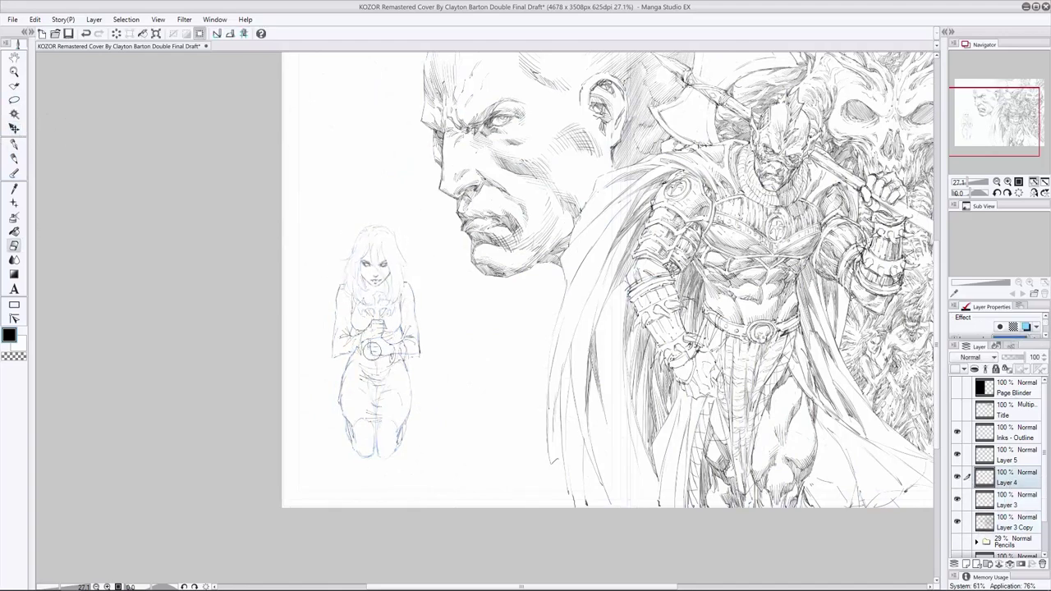
key(ctrl+z)
key(i)
Show the Pencils folder, draw the dress hem gathered around the knees on Layer 5, and hide the folder again.
click(1009, 493)
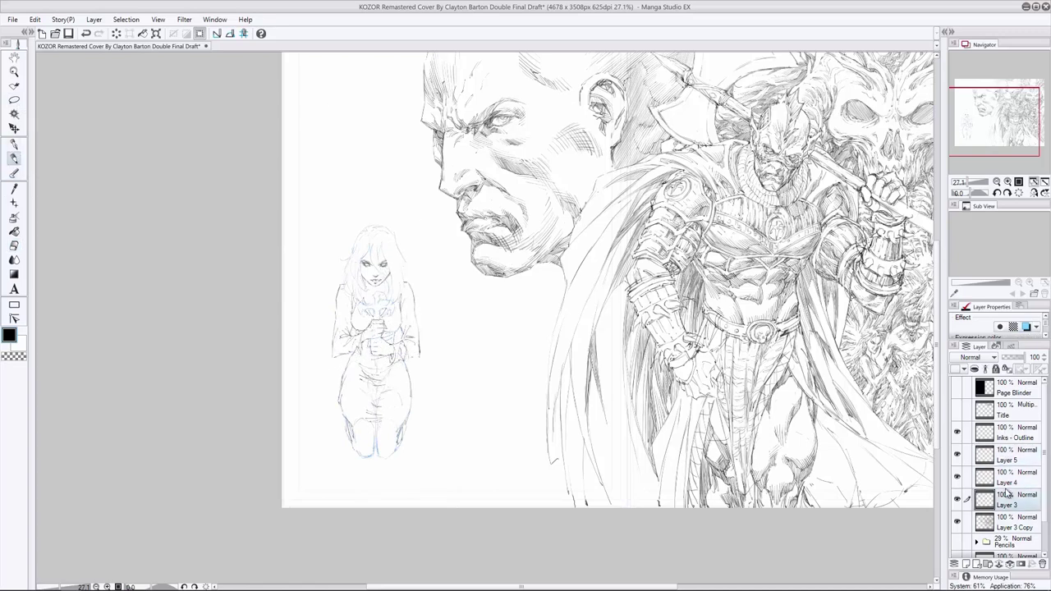
click(956, 543)
click(1008, 456)
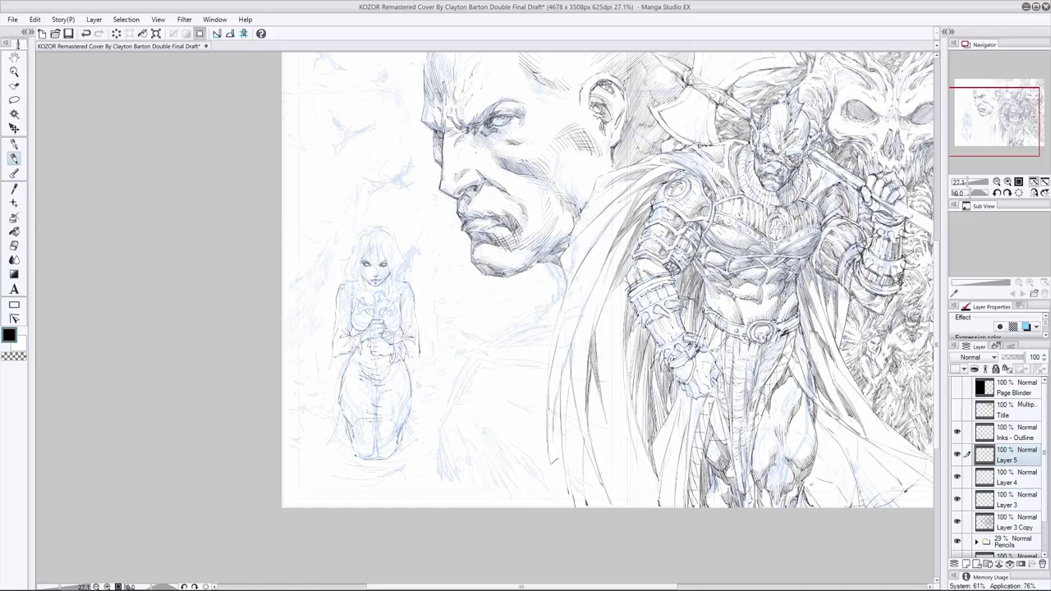
drag(327, 437, 320, 424)
click(966, 480)
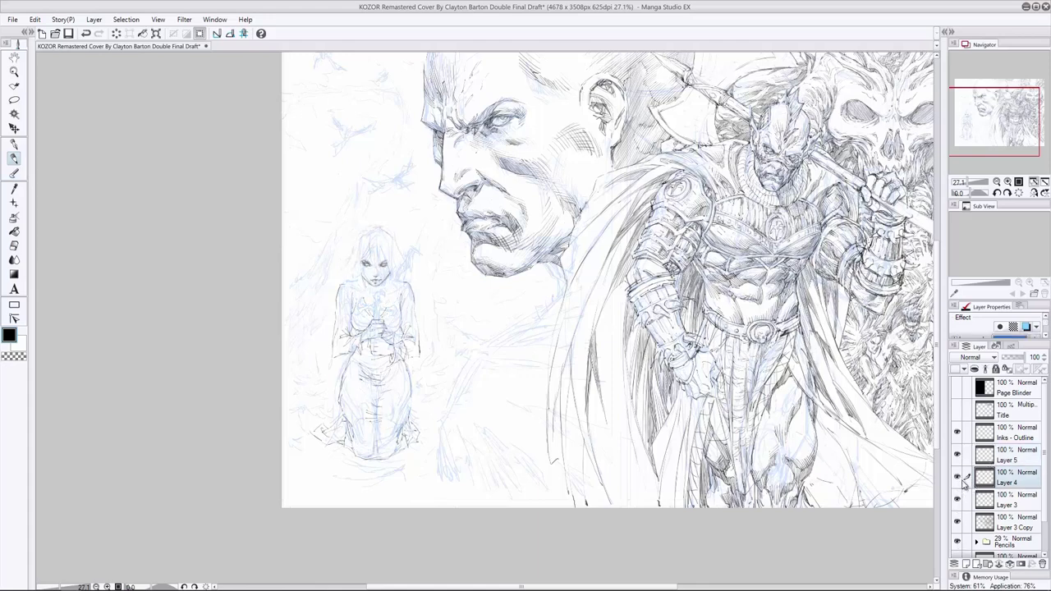
click(957, 542)
Try erasing the leg lines on Layer 4 and adding folds along the dress hem on Layer 5.
key(e)
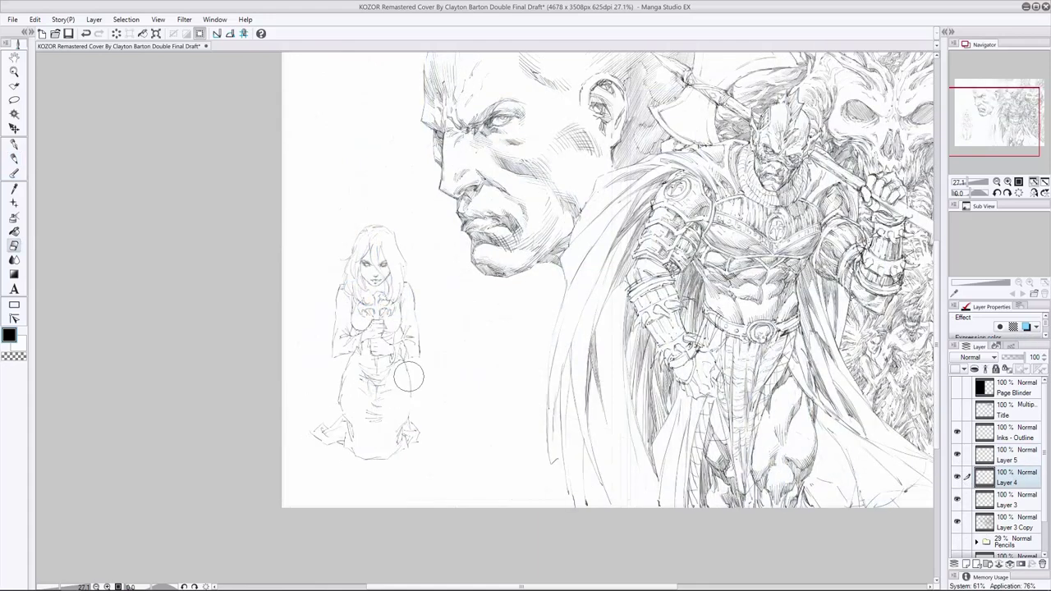
key(p)
key(alt+bracketright)
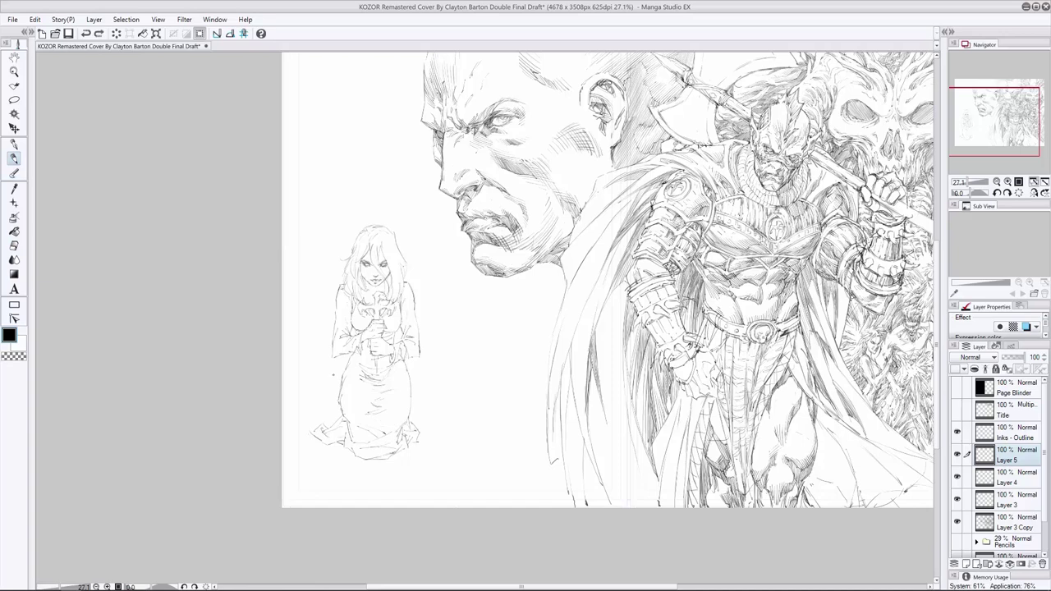
drag(362, 449, 374, 442)
key(e)
key(alt+bracketright)
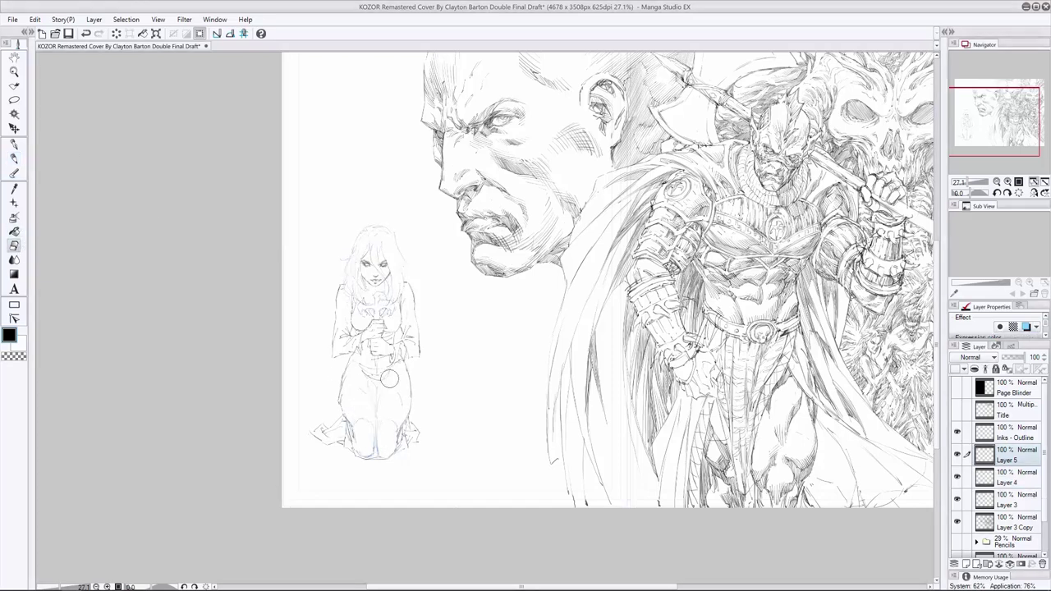
Erase and redraw the dress folds across the woman's waist and upper thighs on Layer 5.
key(p)
drag(358, 386, 384, 386)
key(ctrl+z)
key(ctrl+z)
click(469, 343)
key(e)
key(p)
key(e)
key(p)
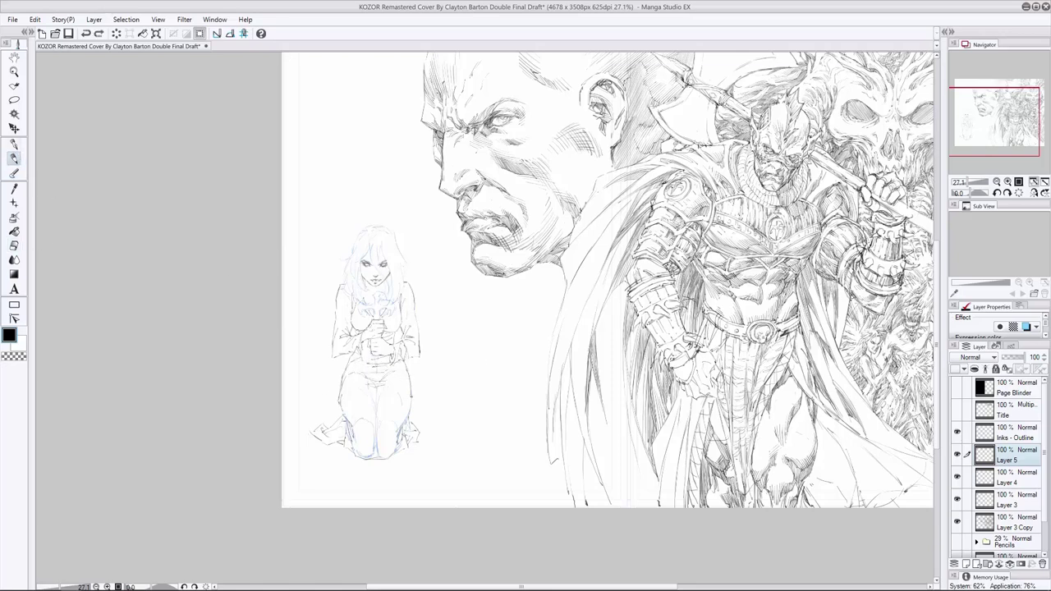
Draw skirt folds stretching across the woman's thighs and the tops of her knees.
key(e)
key(p)
drag(356, 413, 378, 413)
key(e)
key(p)
key(e)
key(p)
Rework the hem folds beneath the woman's knees and hide Layer 4.
drag(385, 449, 404, 442)
key(p)
key(e)
drag(397, 448, 361, 443)
key(p)
key(e)
click(957, 476)
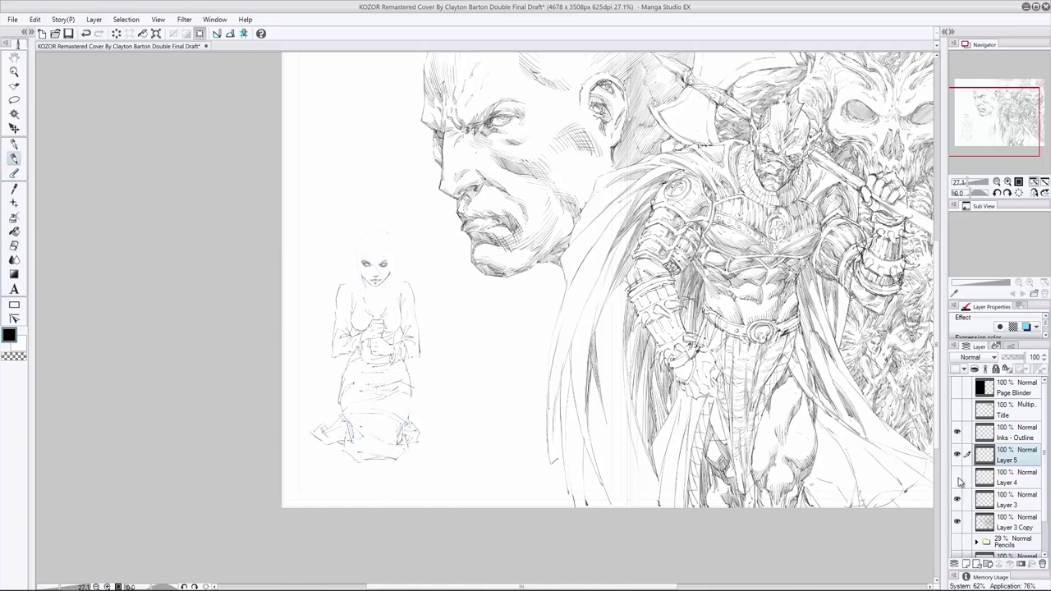
Erase and redraw the skirt folds draped over the woman's knees on Layer 5.
click(14, 158)
key(e)
click(14, 158)
key(e)
click(14, 158)
key(ctrl+z)
key(ctrl+y)
Extend the dress hem into a wide spread of folds on the ground around the woman.
key(e)
key(p)
key(e)
key(p)
key(e)
key(p)
key(e)
key(p)
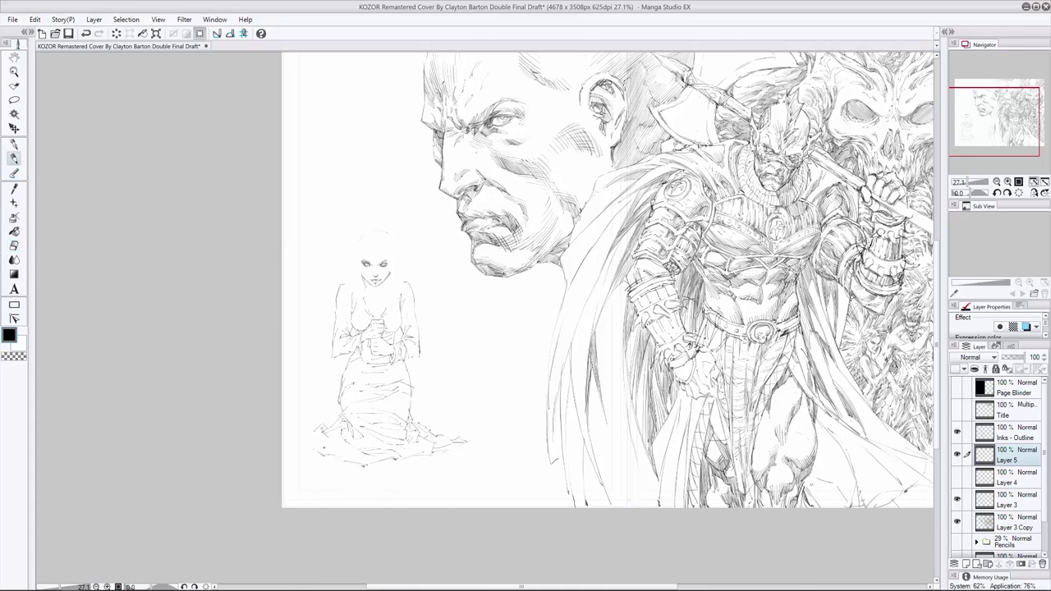
Erase and redraw the dress folds fanning out beside the woman's knee on the side facing the warrior.
key(e)
key(p)
key(ctrl+z)
drag(406, 451, 439, 424)
key(e)
key(p)
key(e)
key(p)
key(e)
key(p)
key(e)
Rework the hem folds on both sides of the woman's knees and lengthen the pointed cloth edge toward the warrior.
drag(343, 427, 359, 439)
key(p)
key(ctrl+z)
key(ctrl+z)
mouse_move(425, 415)
mouse_down()
mouse_move(443, 422)
mouse_move(442, 439)
mouse_move(465, 442)
mouse_up()
key(e)
key(p)
key(e)
drag(415, 419, 431, 429)
key(p)
key(ctrl+z)
key(ctrl+y)
Widen the dress hem with long outer folds curving around the front and the far side of the kneeling woman.
mouse_move(325, 469)
mouse_down()
mouse_move(424, 482)
mouse_move(431, 469)
mouse_move(380, 499)
mouse_move(440, 495)
mouse_move(479, 463)
mouse_up()
drag(391, 494, 417, 495)
key(e)
key(p)
mouse_move(298, 444)
mouse_down()
mouse_move(317, 460)
mouse_move(332, 416)
mouse_up()
key(e)
drag(315, 450, 334, 462)
key(p)
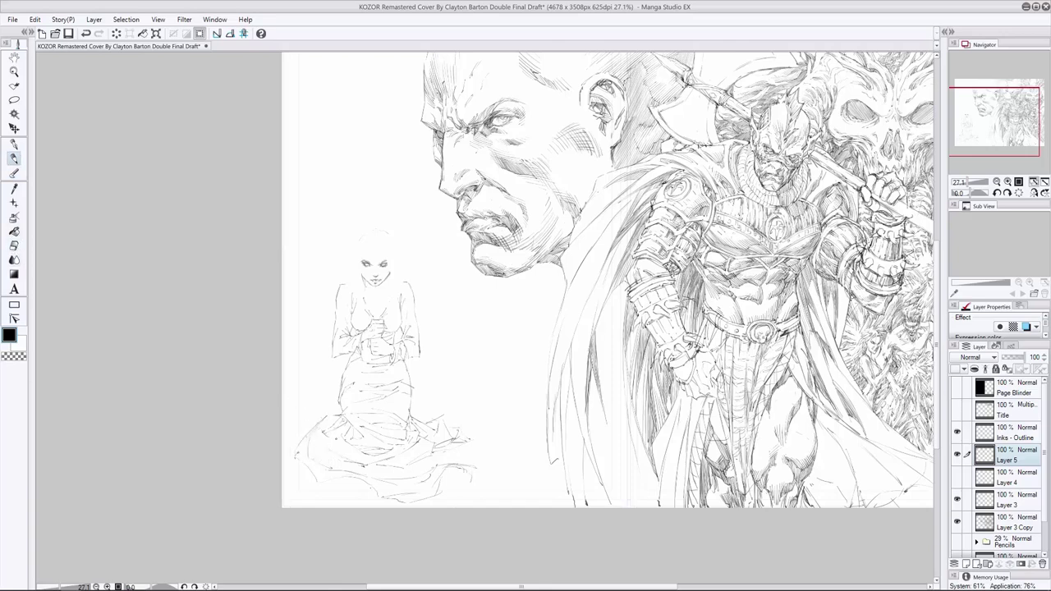
Refine the hem folds and add a pointed cloth tip at the end nearest the warrior's cape.
key(e)
key(p)
key(e)
key(p)
key(e)
key(p)
drag(465, 439, 486, 448)
drag(441, 450, 465, 452)
key(e)
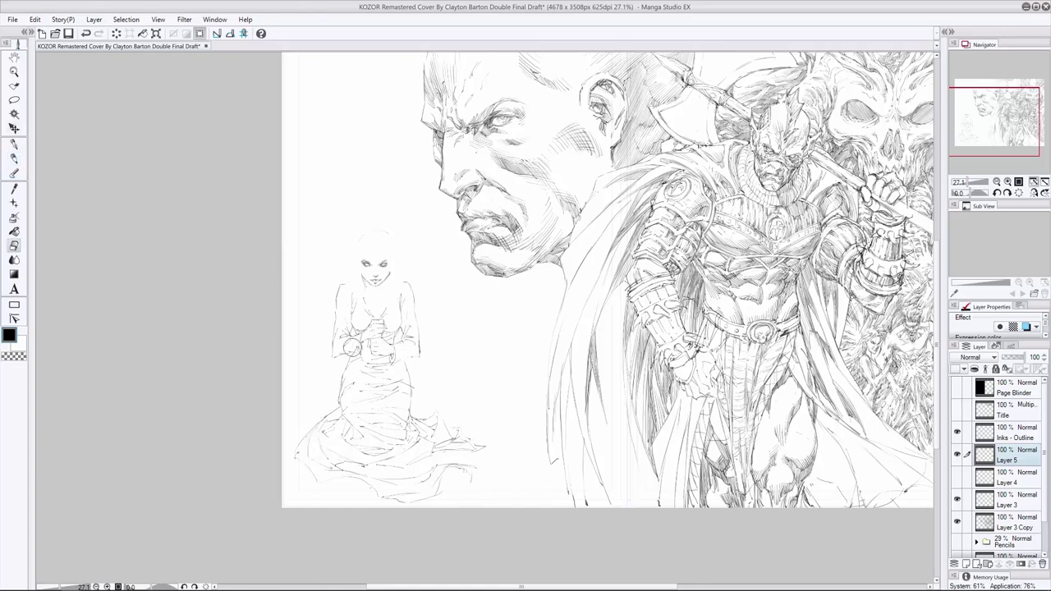
key(p)
key(e)
key(p)
key(e)
key(p)
Show and duplicate Layer 4, clear the legs beneath the skirt, hide Layer 4 Copy, and add Layer 7.
click(957, 477)
click(1032, 474)
click(14, 99)
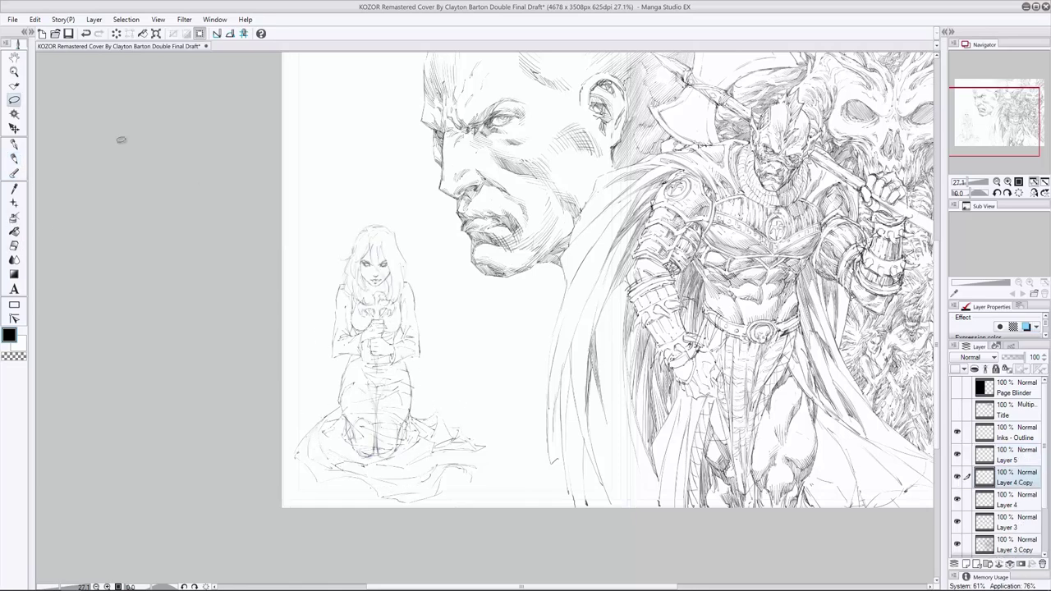
click(957, 501)
key(ctrl+shift+n)
key(p)
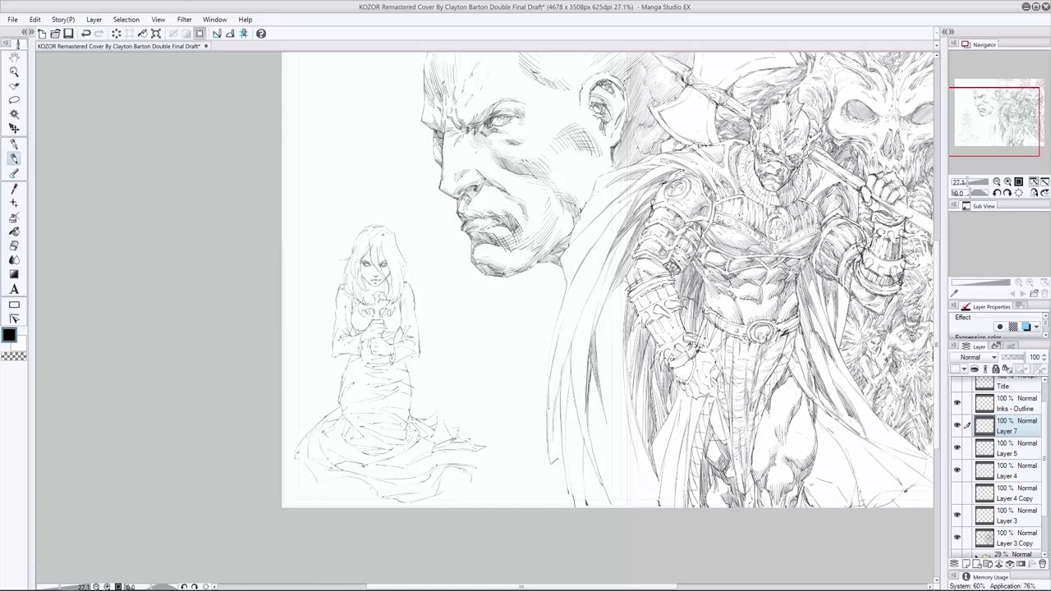
Erase and redraw the woman's hair strands around her face on Layer 4.
key(alt+bracketleft)
key(alt+bracketleft)
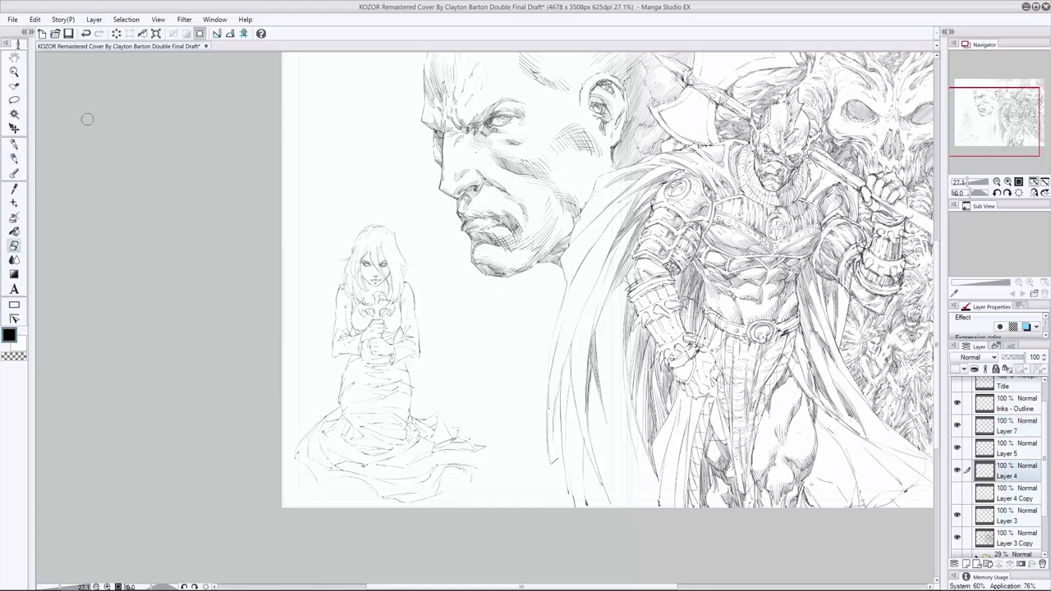
key(e)
key(p)
key(e)
key(p)
key(e)
key(p)
drag(348, 265, 351, 294)
key(e)
mouse_move(355, 231)
mouse_down()
mouse_move(368, 251)
mouse_move(348, 275)
mouse_move(378, 293)
mouse_move(371, 302)
mouse_up()
key(p)
key(e)
key(p)
key(ctrl+z)
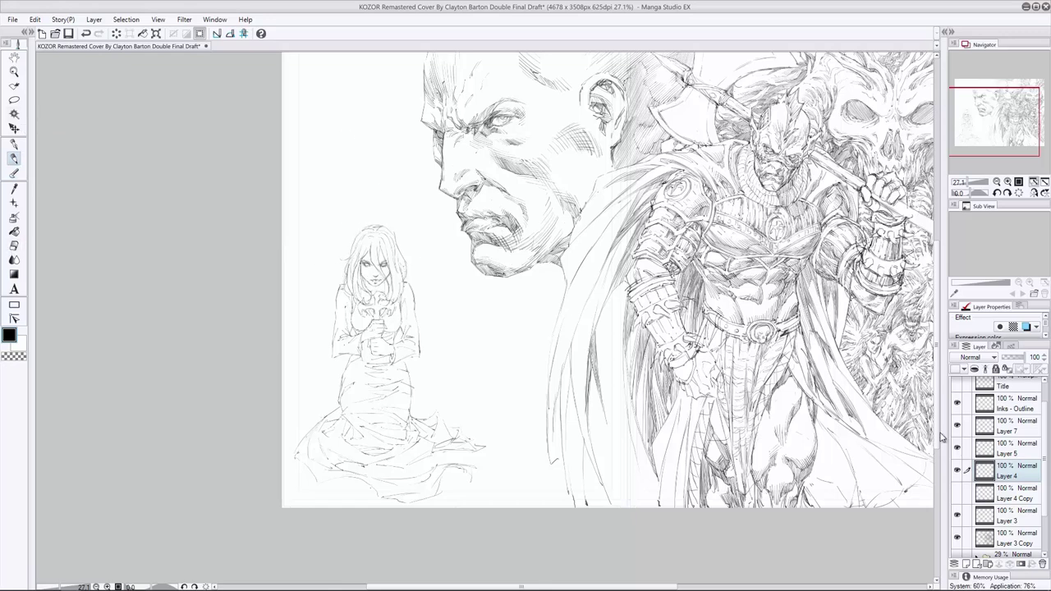
Clean up the skirt lines on Layer 5 below the woman's hands where the sword blade passes.
click(1010, 426)
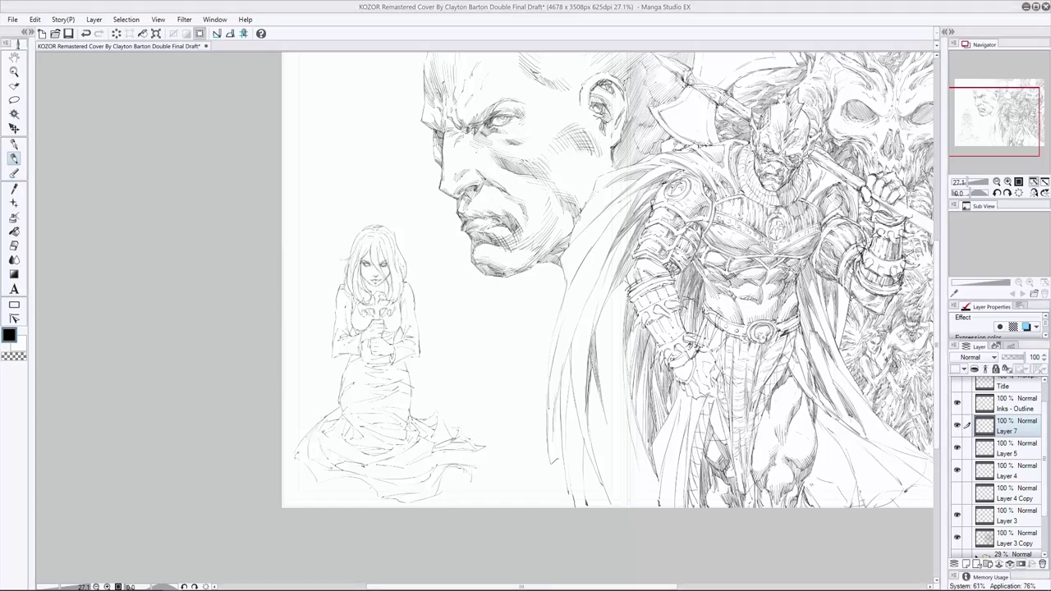
click(11, 245)
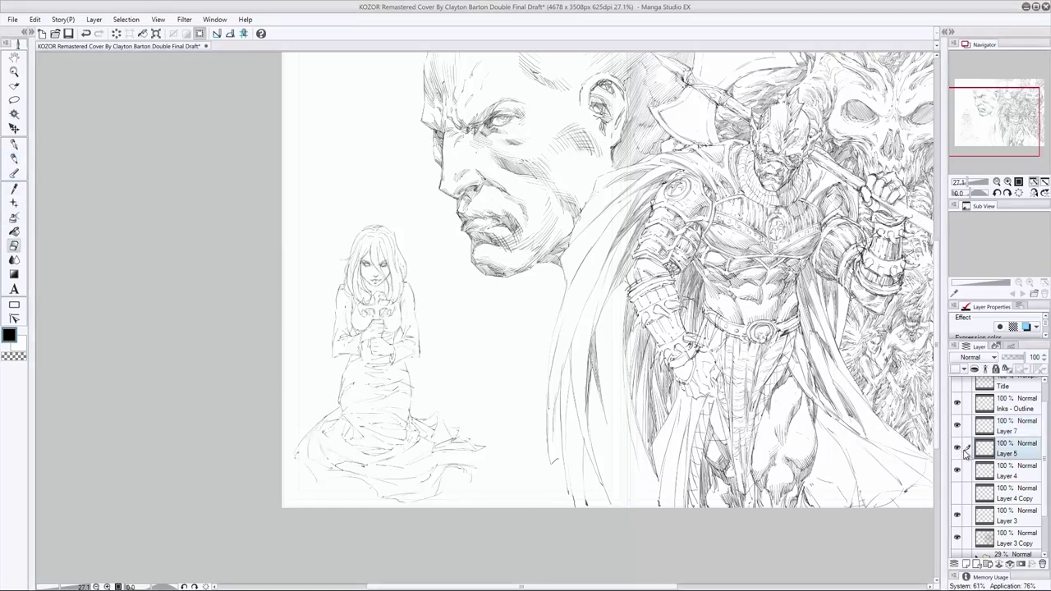
key(ctrl+z)
mouse_move(358, 354)
mouse_down()
mouse_move(362, 408)
mouse_move(387, 413)
mouse_up()
key(p)
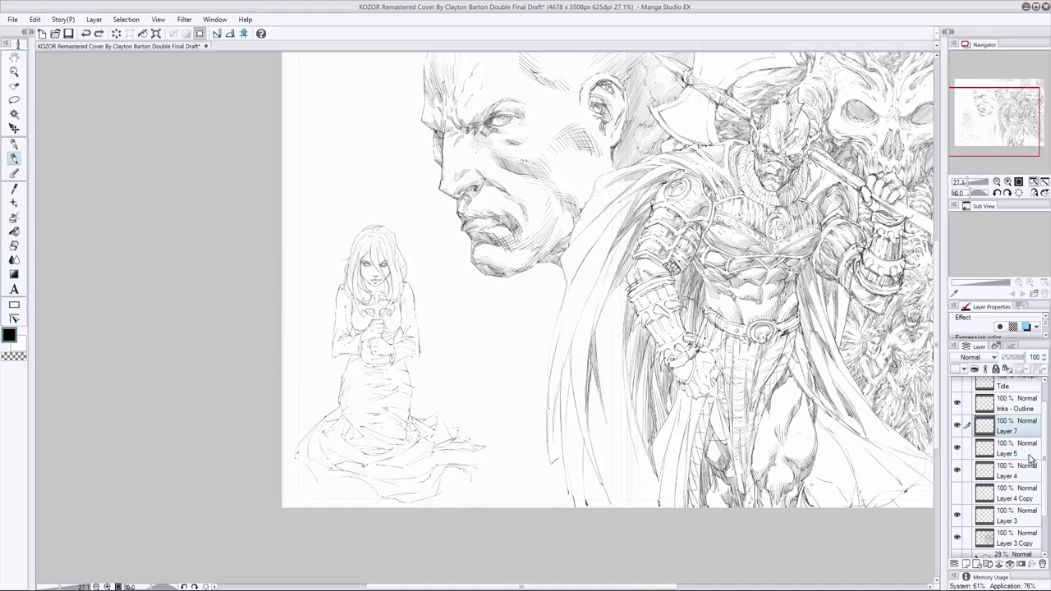
Draw the sword blade below the woman's clasped hands and shade beneath them on Layer 7.
key(e)
key(p)
drag(367, 355, 386, 366)
key(ctrl+z)
key(ctrl+y)
key(alt+[)
drag(357, 327, 403, 330)
key(ctrl+z)
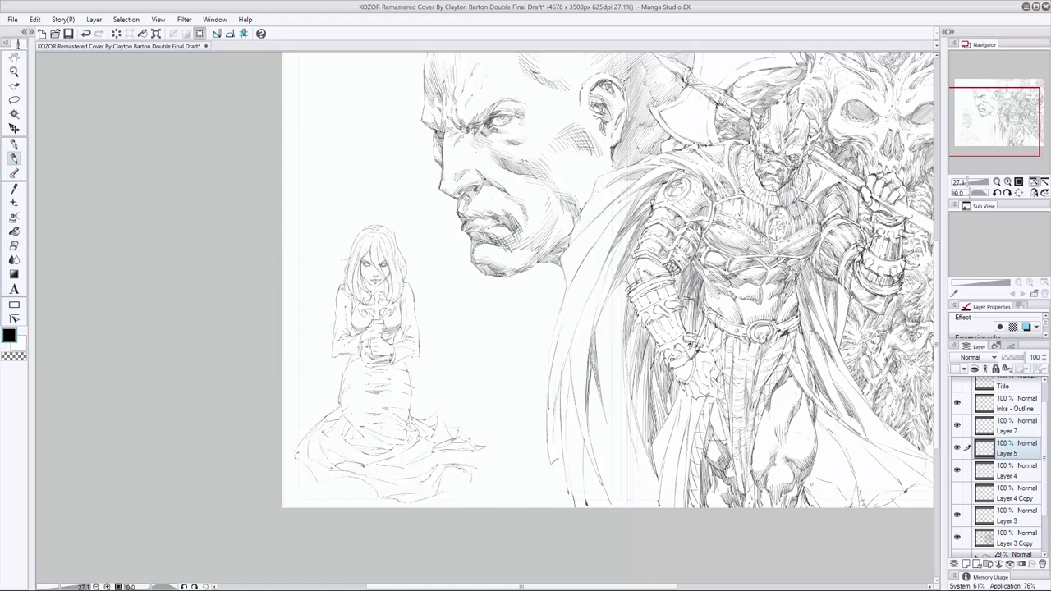
key(alt+])
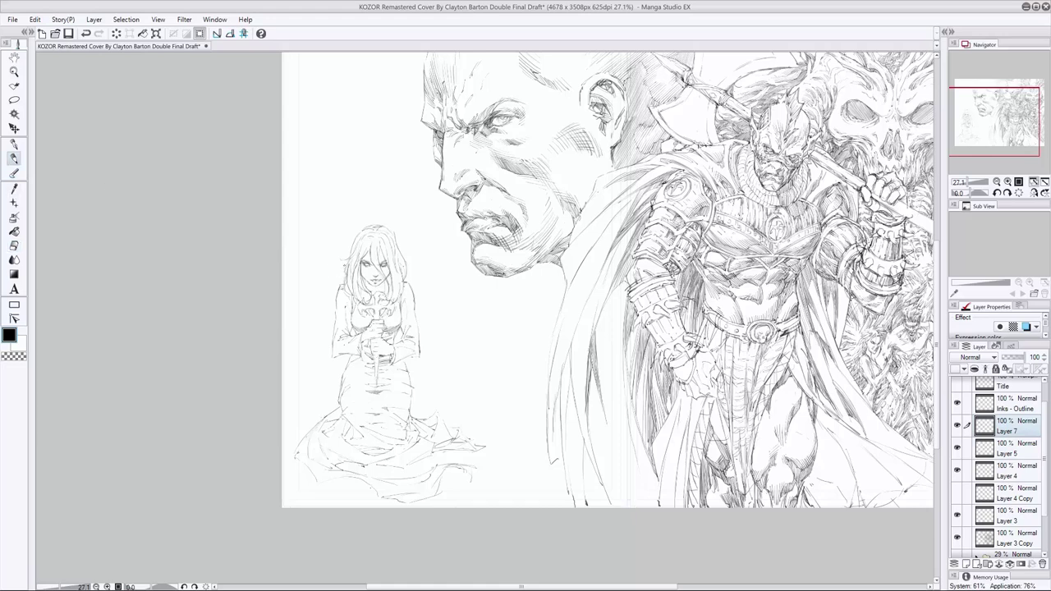
Sketch short skirt folds around the sword blade on the woman's lap and hide Layer 4 Copy.
scroll(334, 402, up, 2)
scroll(335, 403, down, 1)
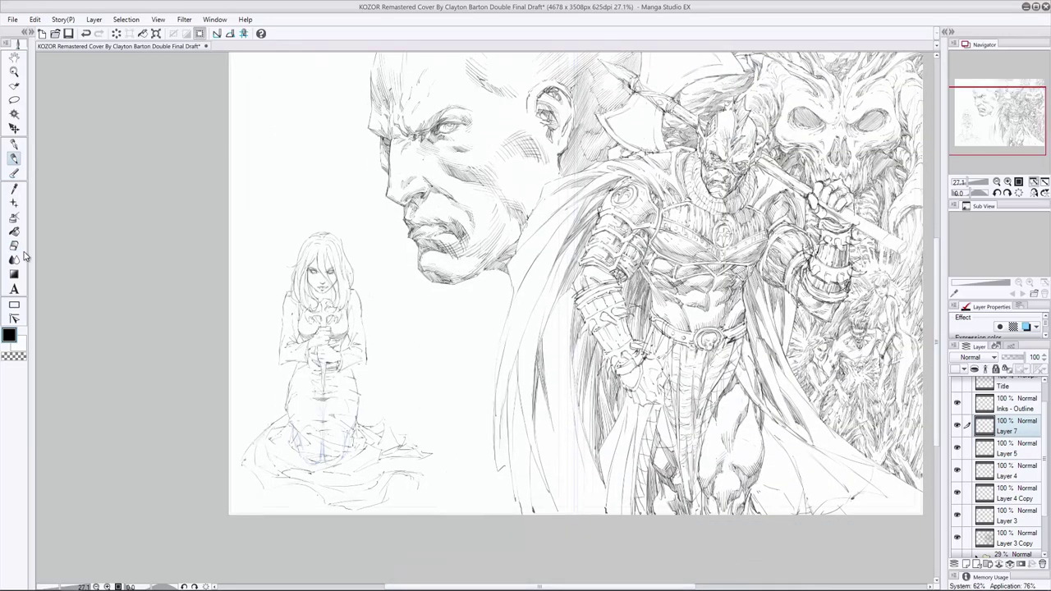
drag(313, 387, 327, 392)
key(ctrl+z)
drag(317, 405, 325, 414)
mouse_move(309, 377)
mouse_down()
mouse_move(321, 382)
mouse_move(318, 415)
mouse_move(315, 404)
mouse_move(354, 418)
mouse_up()
key(ctrl+z)
key(ctrl+z)
key(ctrl+z)
click(957, 492)
key(e)
key(p)
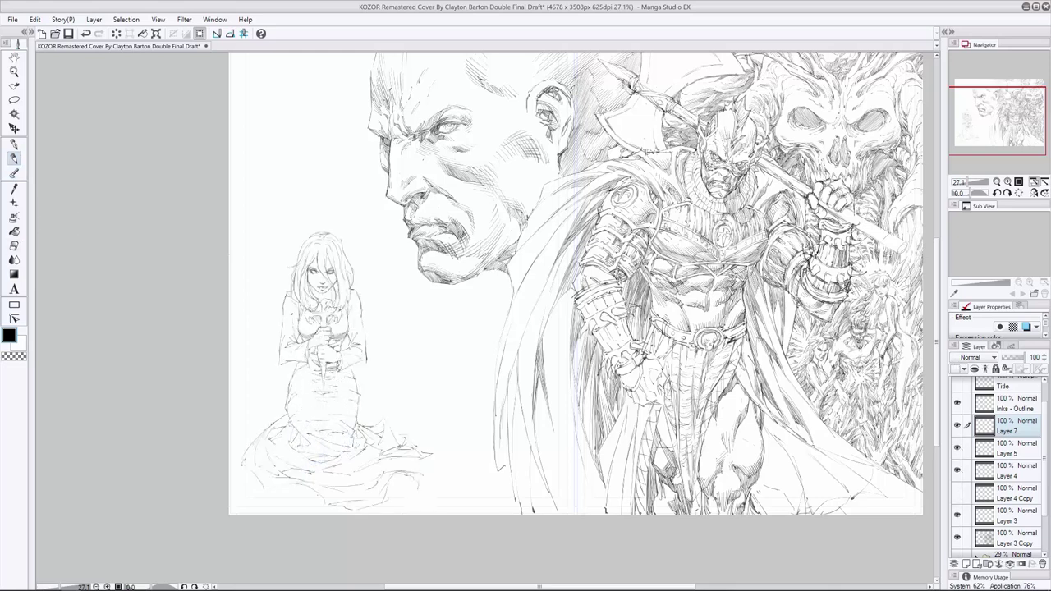
Shade the deep dress folds beneath the woman's knees on Layer 7.
mouse_move(331, 433)
mouse_down()
mouse_move(350, 431)
mouse_move(332, 444)
mouse_move(350, 452)
mouse_move(355, 442)
mouse_move(324, 443)
mouse_move(348, 452)
mouse_move(364, 431)
mouse_move(347, 449)
mouse_move(320, 420)
mouse_move(312, 465)
mouse_up()
key(ctrl+z)
key(ctrl+z)
click(957, 491)
mouse_move(311, 461)
mouse_down()
mouse_move(339, 452)
mouse_move(296, 445)
mouse_up()
key(ctrl+z)
drag(299, 430, 292, 440)
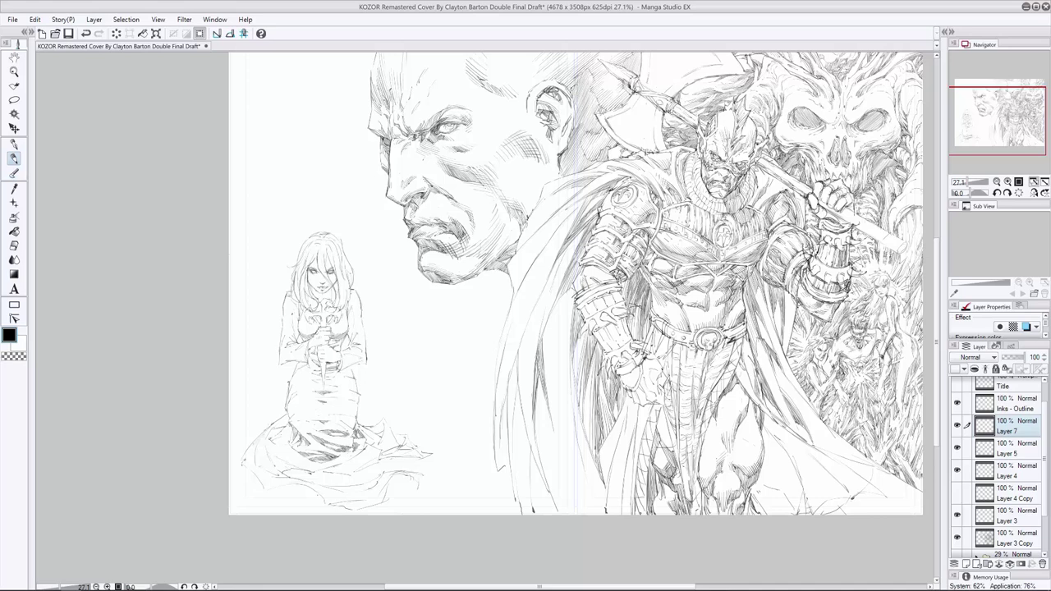
Erase and redraw the sword blade over the lap, and shade the woman's hands and cuffs.
key(e)
drag(313, 361, 337, 386)
key(p)
drag(329, 345, 336, 339)
drag(354, 285, 360, 273)
key(ctrl+z)
drag(328, 344, 337, 339)
drag(310, 349, 317, 354)
key(ctrl+z)
key(ctrl+y)
key(ctrl+z)
key(ctrl+y)
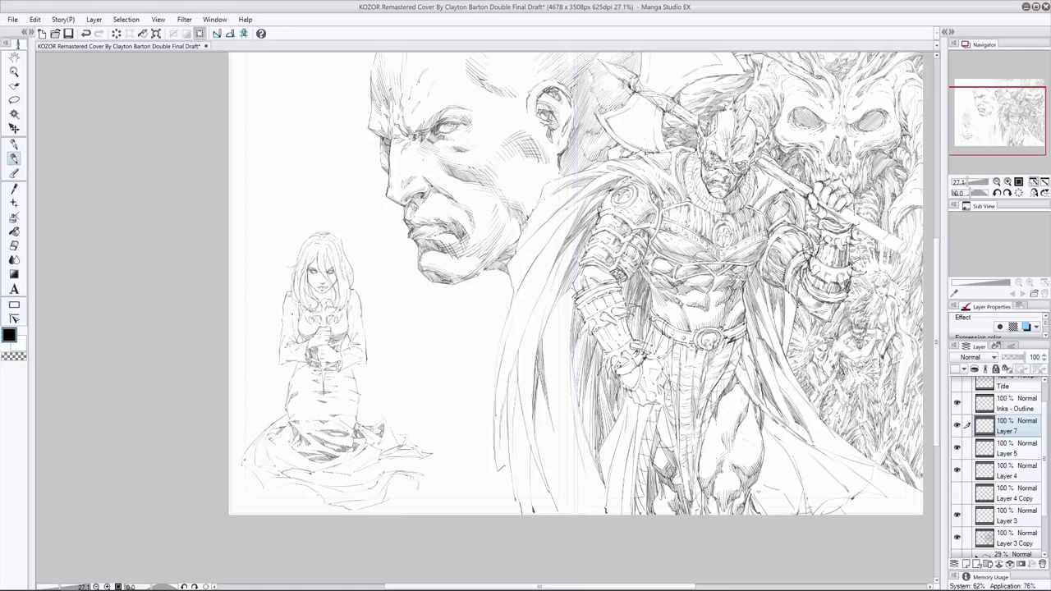
key(ctrl+z)
key(ctrl+y)
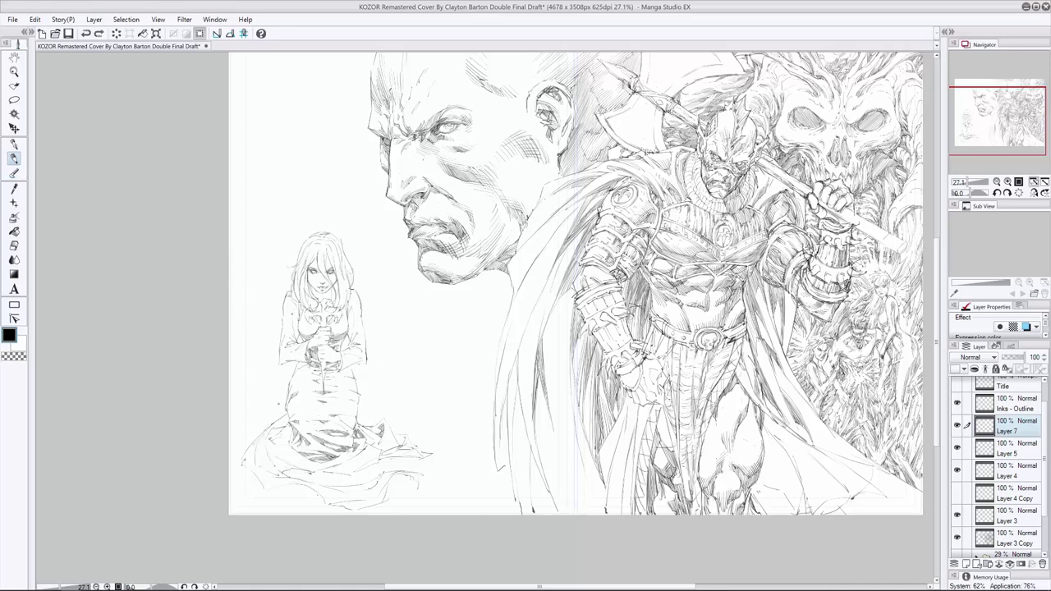
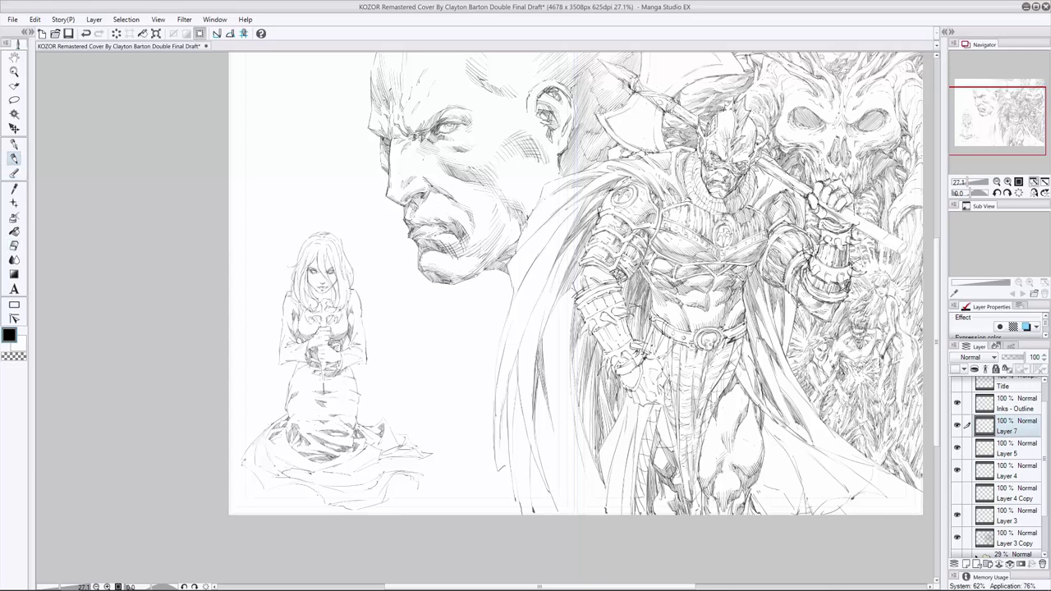
Shade the upper skirt below the hands and the sleeve folds around the woman's wrists.
mouse_move(312, 370)
mouse_down()
mouse_move(299, 363)
mouse_move(299, 375)
mouse_move(325, 376)
mouse_up()
key(e)
key(p)
drag(358, 357, 348, 364)
drag(368, 362, 343, 366)
key(e)
key(p)
mouse_move(330, 291)
mouse_down()
mouse_move(310, 301)
mouse_move(333, 306)
mouse_up()
key(ctrl+z)
key(ctrl+z)
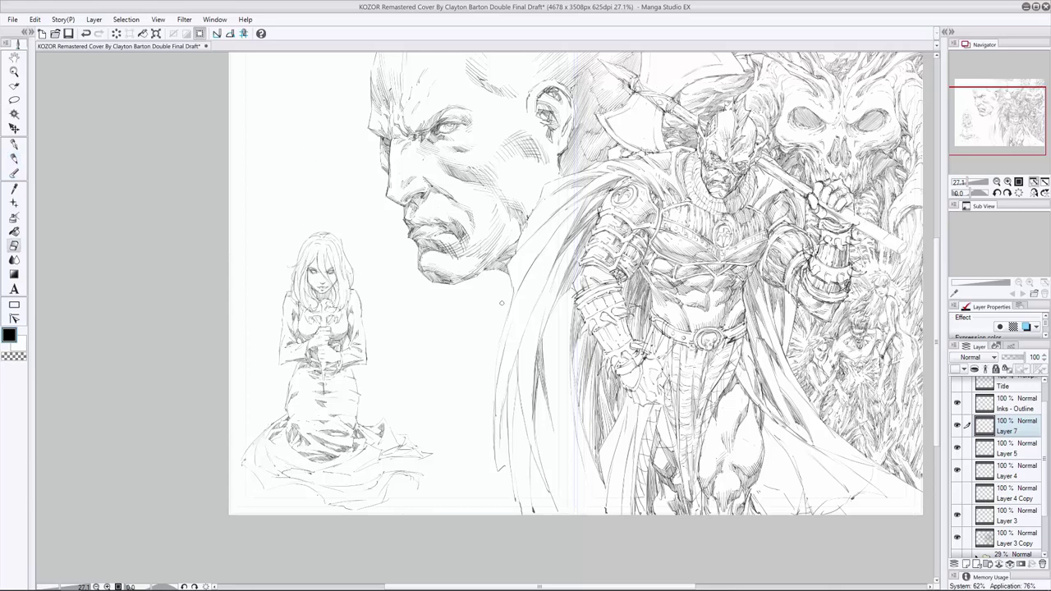
Add a shading stroke to the hair beside the woman's face on Layer 7.
key(alt+bracketleft)
key(alt+bracketleft)
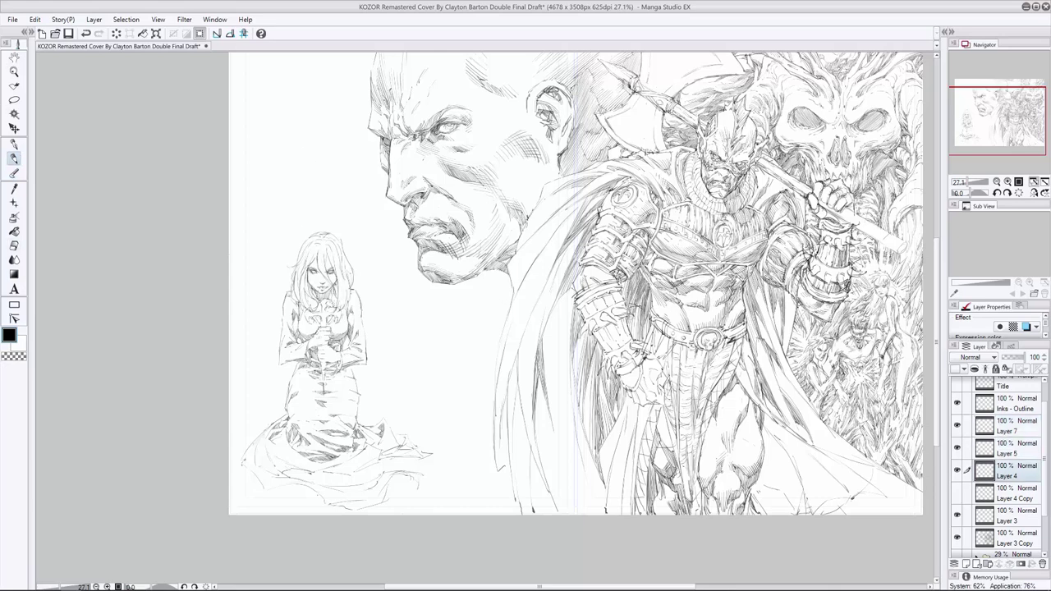
key(alt+bracketright)
key(alt+bracketright)
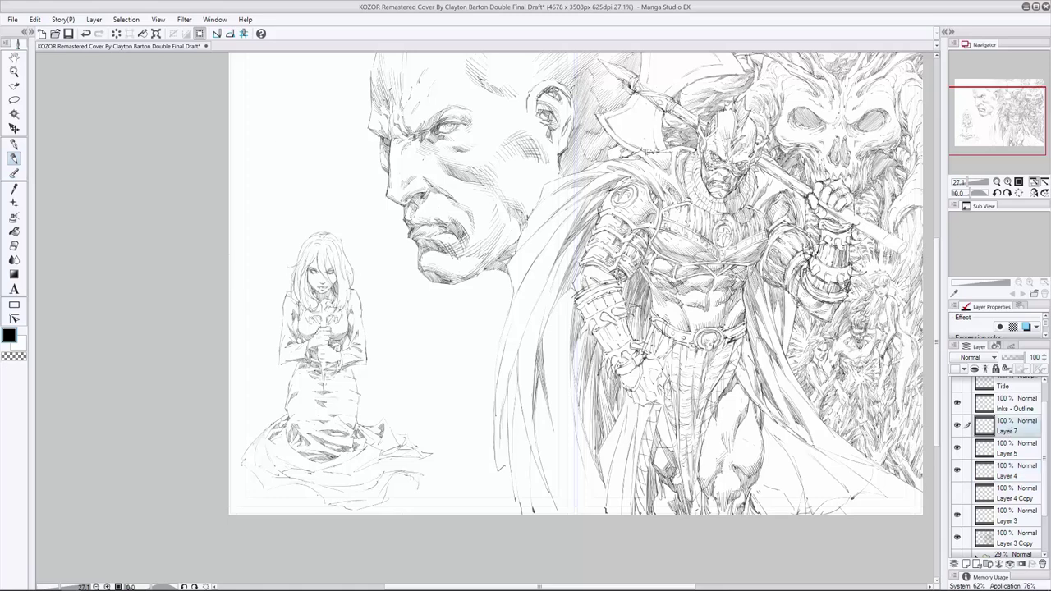
drag(312, 297, 309, 307)
Add Layer 8 and shade the inner hem folds sweeping around the woman's knees on Layer 7.
key(ctrl+shift+n)
mouse_move(301, 463)
mouse_down()
mouse_move(257, 477)
mouse_move(249, 468)
mouse_move(258, 477)
mouse_move(287, 461)
mouse_up()
drag(299, 452, 290, 460)
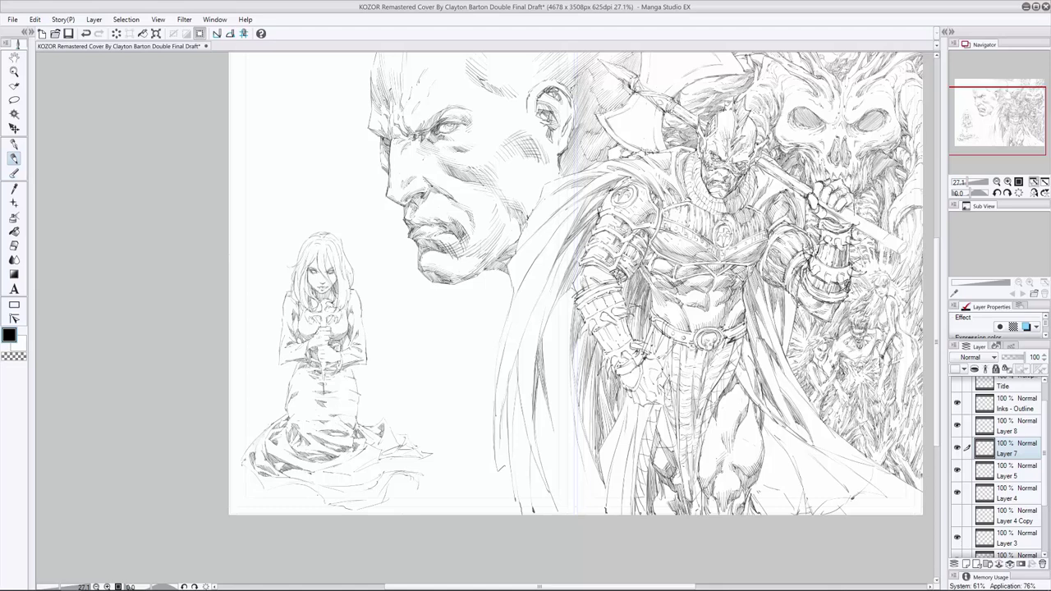
drag(378, 458, 357, 473)
drag(358, 463, 344, 472)
drag(369, 460, 307, 478)
mouse_move(304, 469)
mouse_down()
mouse_move(285, 474)
mouse_move(298, 473)
mouse_up()
drag(340, 471, 311, 476)
mouse_move(397, 448)
mouse_down()
mouse_move(383, 456)
mouse_move(365, 445)
mouse_up()
drag(376, 437, 344, 461)
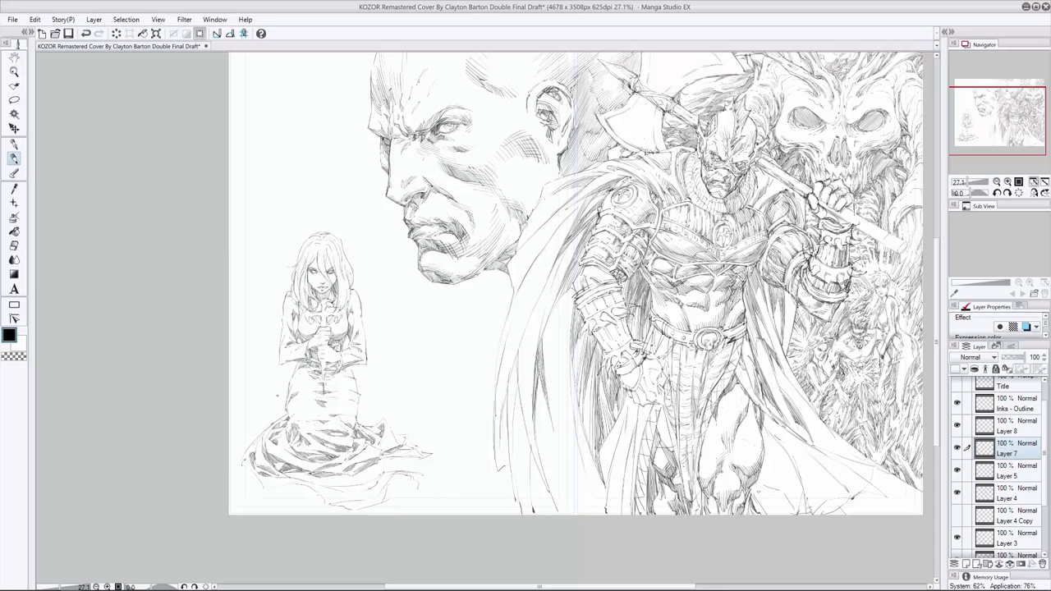
Shade the outer folds along the front edge of the dress on the ground.
key(e)
drag(325, 401, 315, 409)
key(p)
drag(322, 484, 307, 498)
drag(304, 482, 263, 483)
key(ctrl+z)
drag(357, 501, 339, 505)
key(ctrl+z)
mouse_move(381, 503)
mouse_down()
mouse_move(277, 492)
mouse_move(294, 490)
mouse_move(315, 494)
mouse_move(260, 503)
mouse_move(243, 483)
mouse_up()
key(e)
key(p)
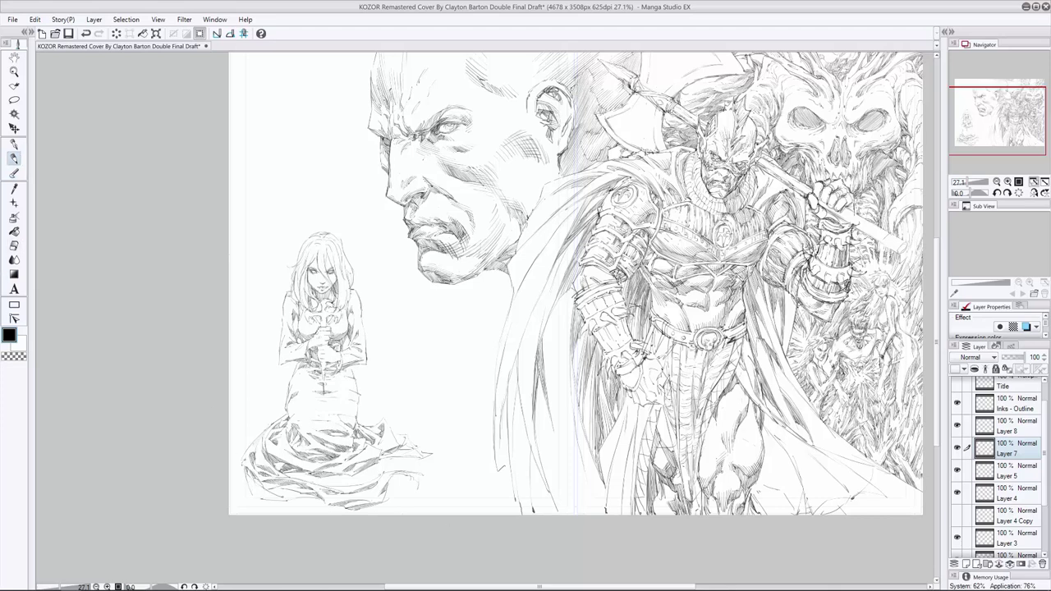
mouse_move(282, 490)
mouse_down()
mouse_move(268, 495)
mouse_move(294, 498)
mouse_up()
Extend the dress on Layer 5 with a trailing sweep of cloth toward the warrior's cape.
key(e)
key(alt+[)
key(p)
mouse_move(415, 473)
mouse_down()
mouse_move(446, 483)
mouse_move(466, 507)
mouse_move(468, 477)
mouse_move(473, 502)
mouse_move(446, 499)
mouse_move(471, 510)
mouse_up()
key(e)
key(p)
drag(462, 501, 447, 503)
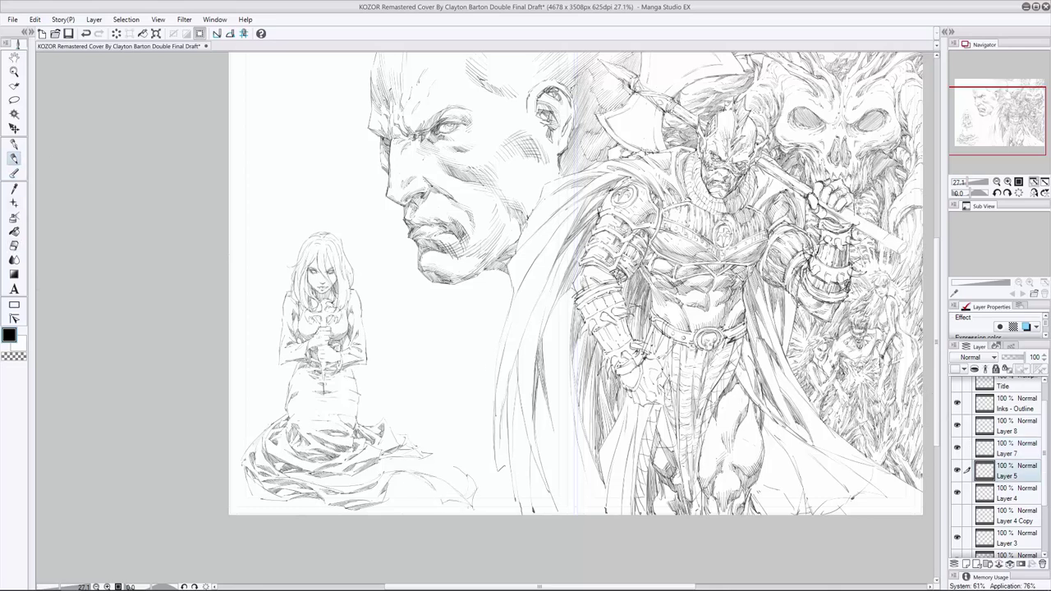
Shade the trailing cloth and the pointed hem folds beside it on Layer 7.
key(alt+])
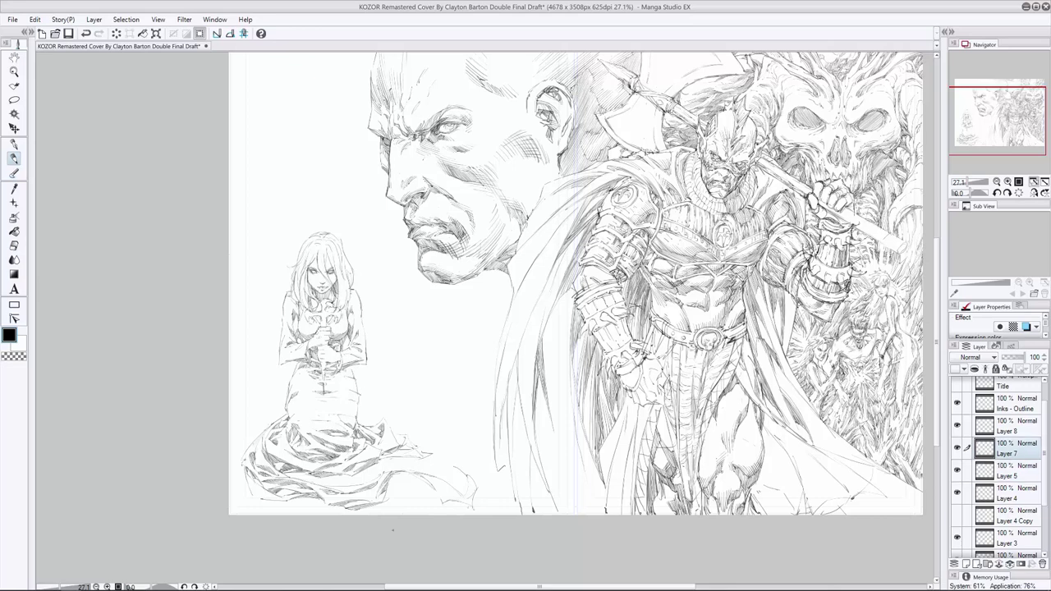
mouse_move(406, 471)
mouse_down()
mouse_move(461, 502)
mouse_move(429, 488)
mouse_up()
drag(398, 437, 422, 458)
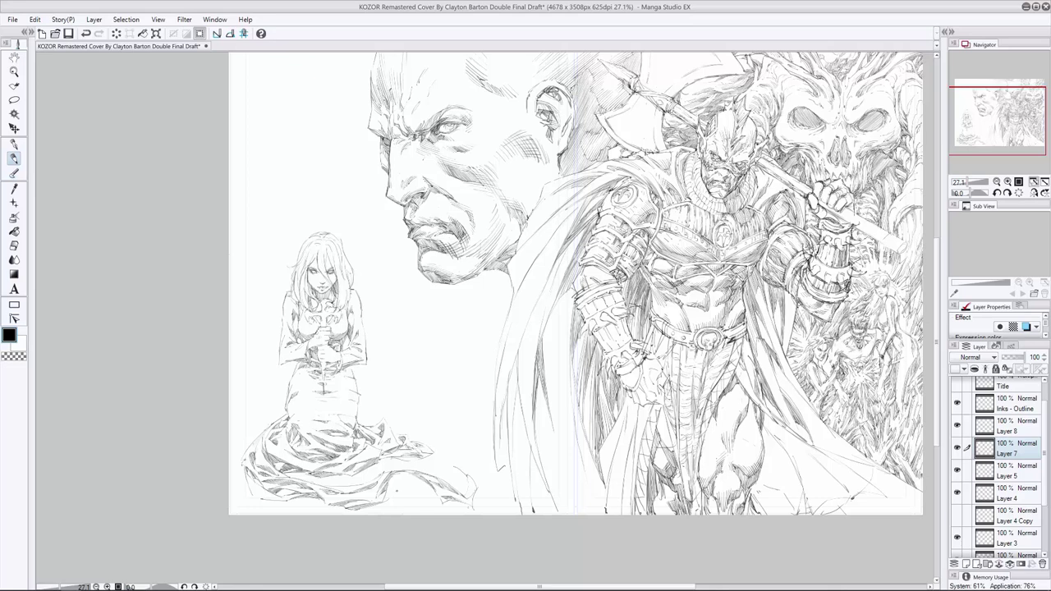
Merge Layer 8 down into Layer 7 and save the drawing.
click(1033, 192)
click(1033, 193)
click(1010, 426)
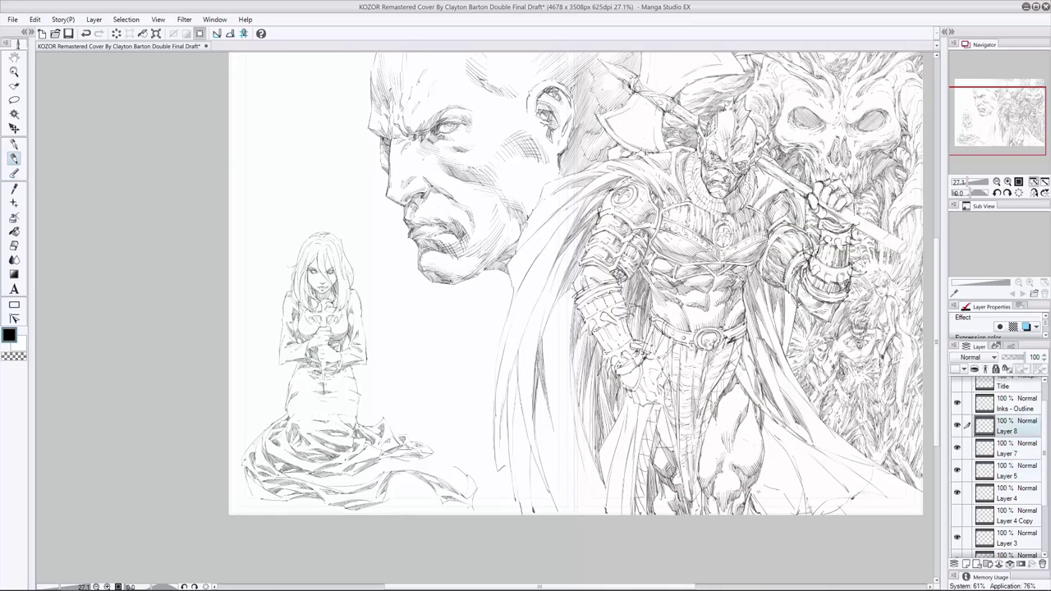
drag(286, 305, 294, 332)
key(ctrl+z)
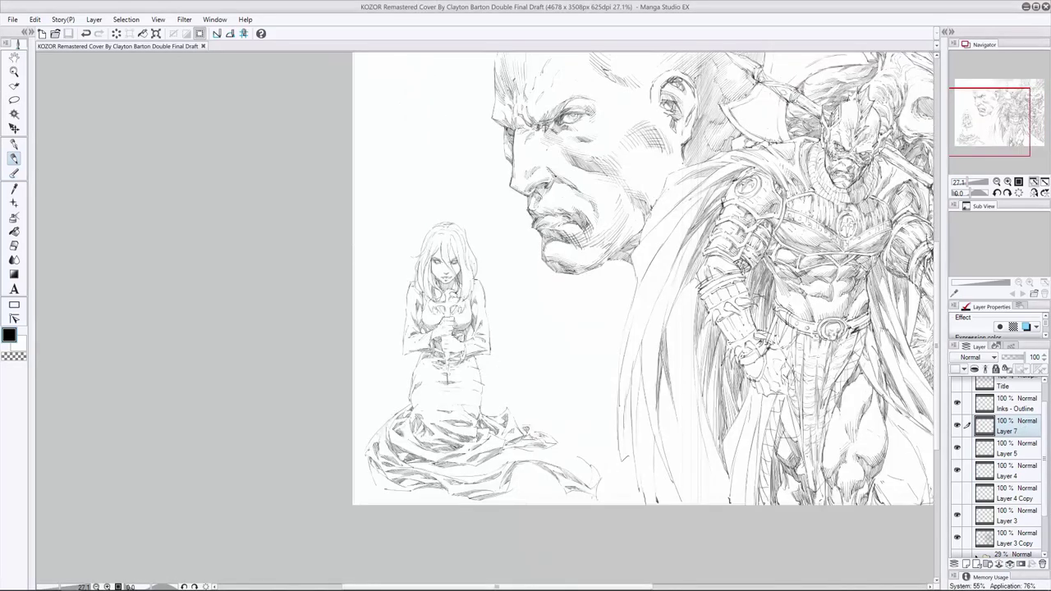
Erase the lap lines below the woman's hands and draw the sword blade down over her skirt on Layer 7.
key(e)
drag(444, 375, 460, 361)
key(p)
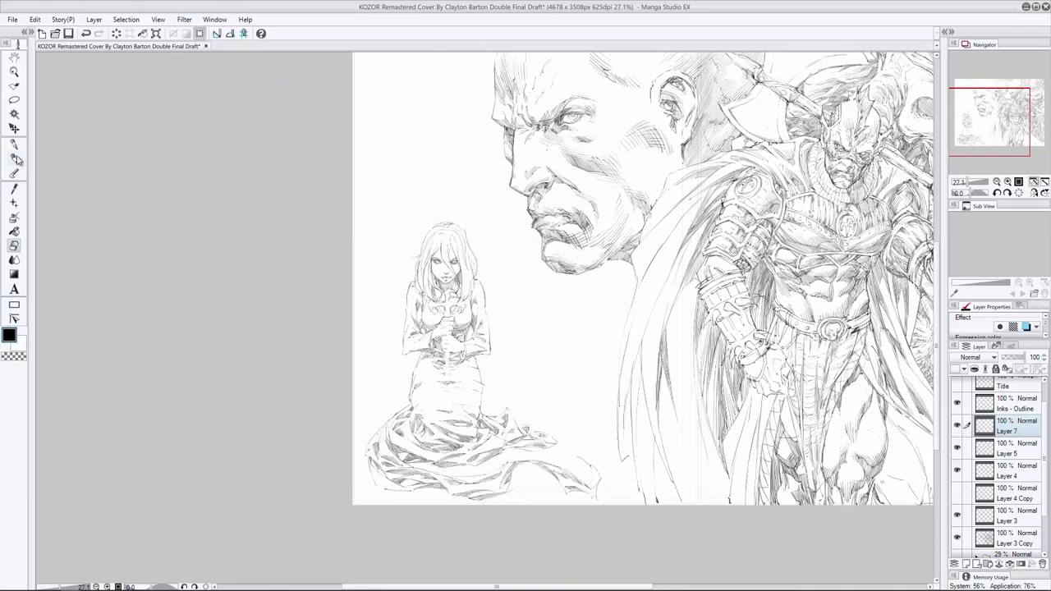
scroll(59, 179, down, 2)
key(e)
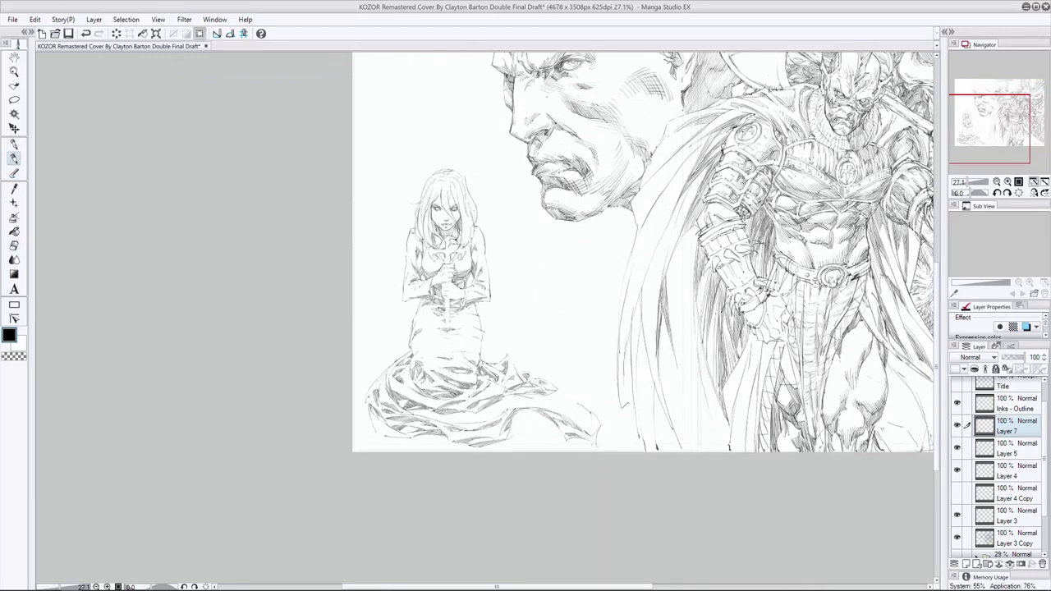
drag(448, 312, 448, 327)
key(e)
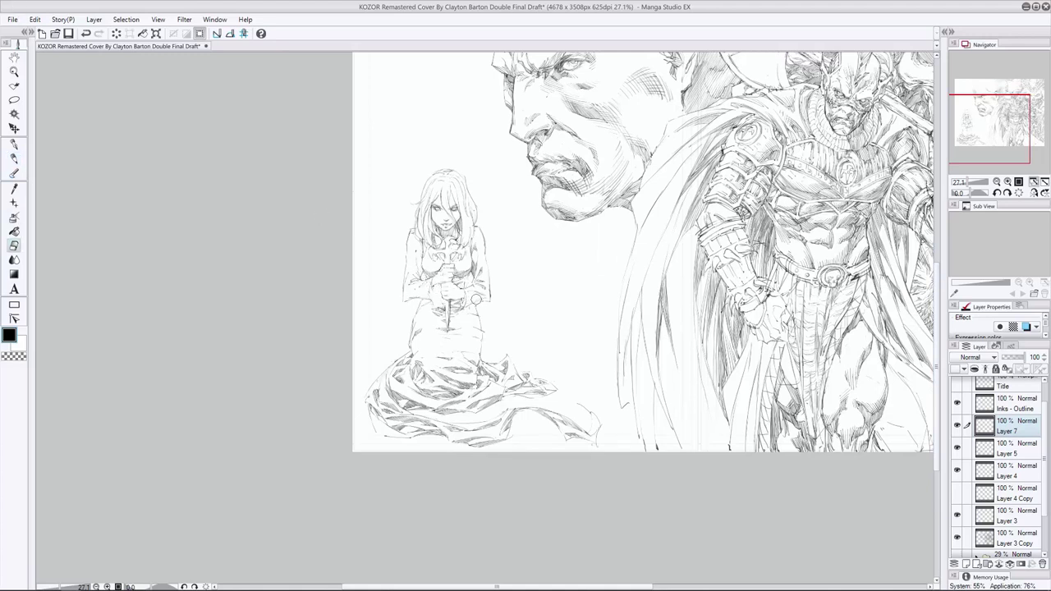
drag(464, 301, 450, 334)
Clean up the contours of the woman's arms and waist across Layers 4, 5 and 7.
key(alt+bracketleft)
key(p)
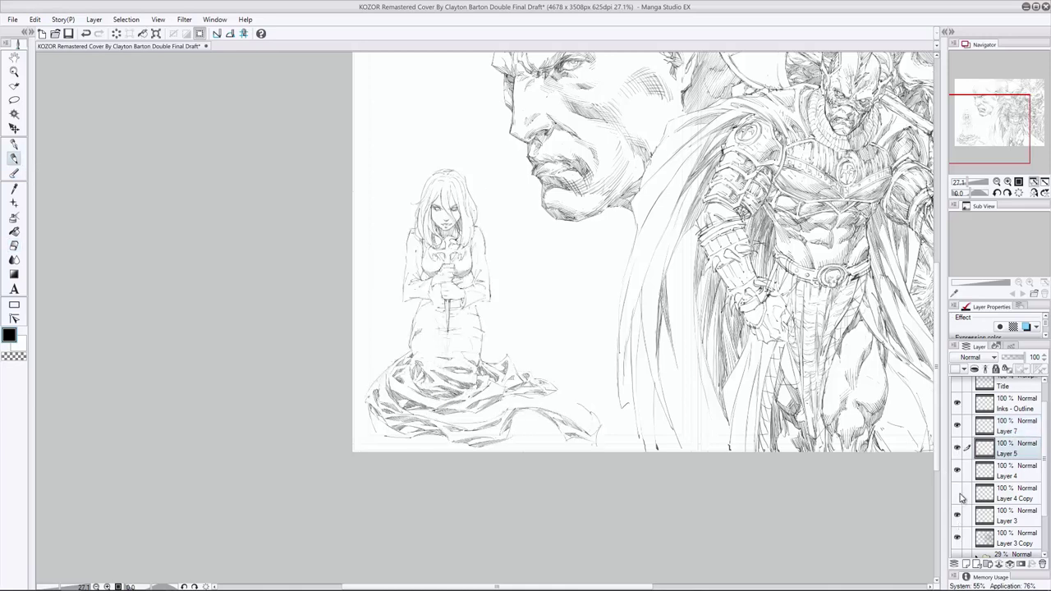
scroll(961, 498, down, 2)
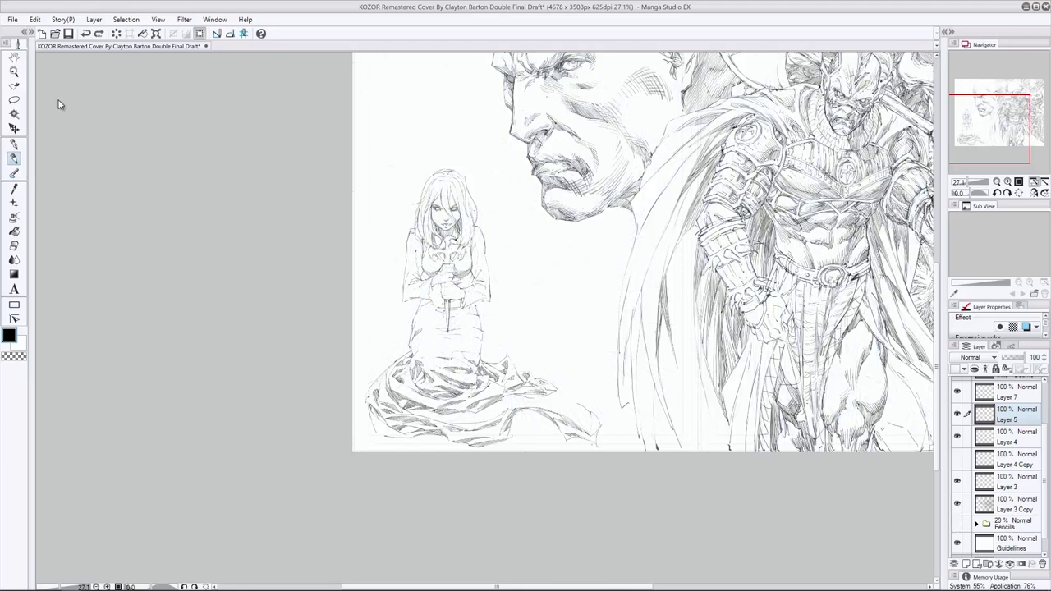
key(e)
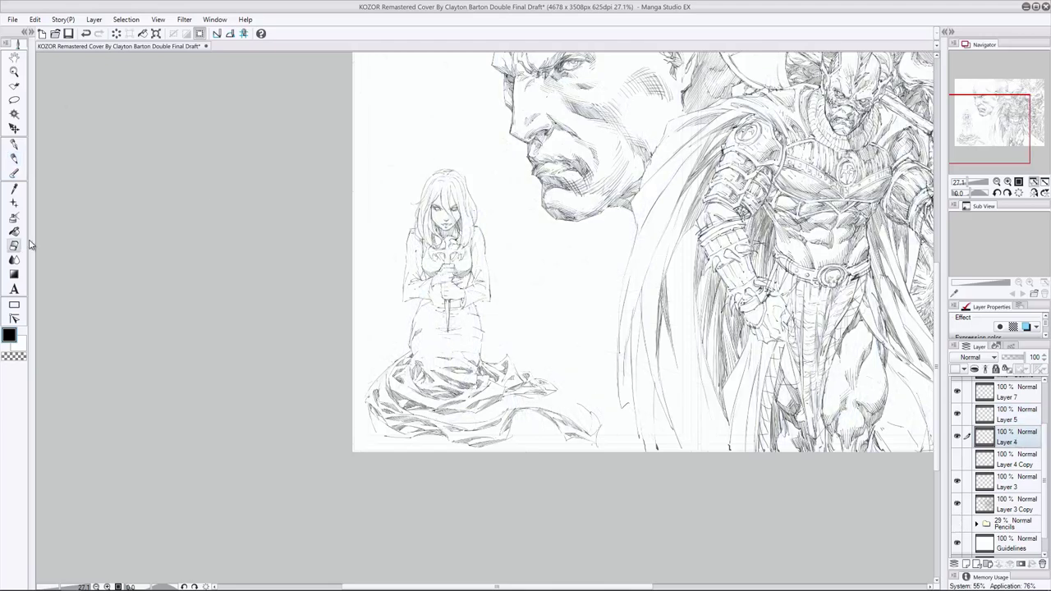
click(1010, 392)
scroll(1046, 441, up, 1)
key(p)
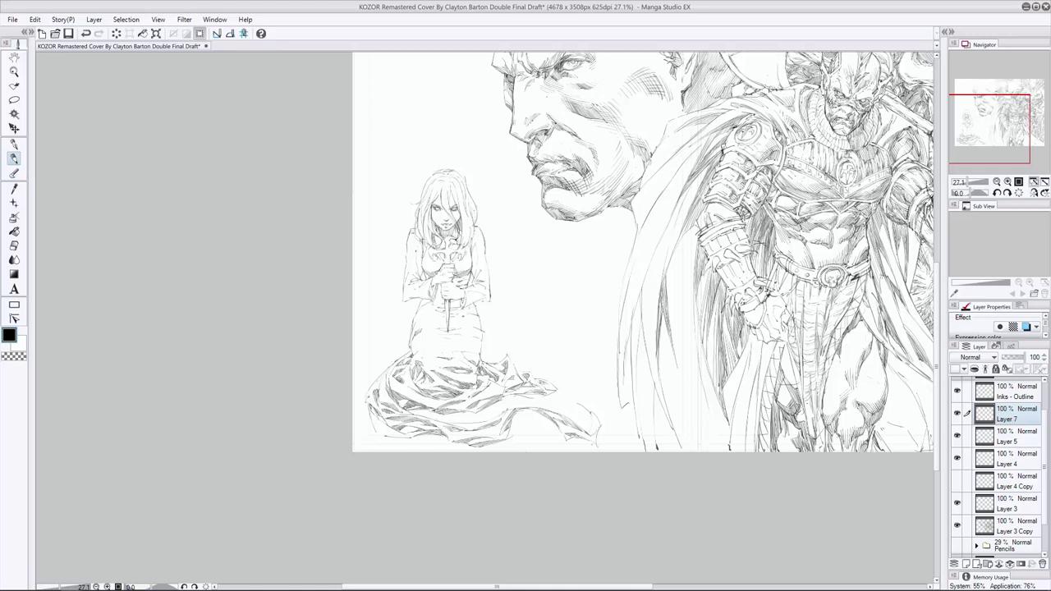
key(e)
click(1006, 436)
key(p)
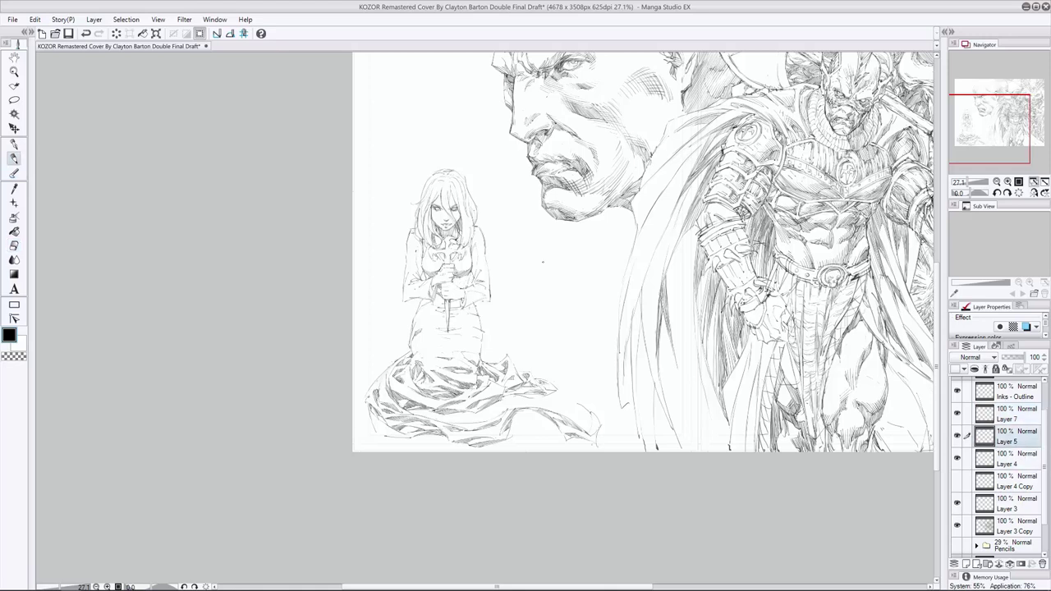
click(1006, 414)
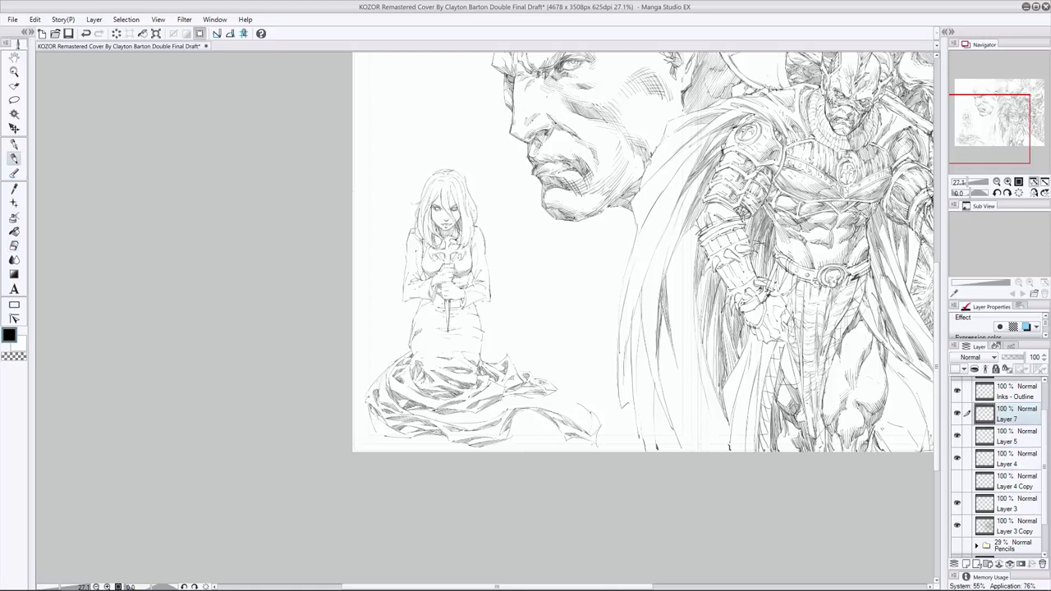
Shade the sleeve fold beside the hands on Layer 7 and redraw the skirt's side outline at the thigh on Layer 5.
drag(468, 276, 455, 283)
key(e)
click(1006, 436)
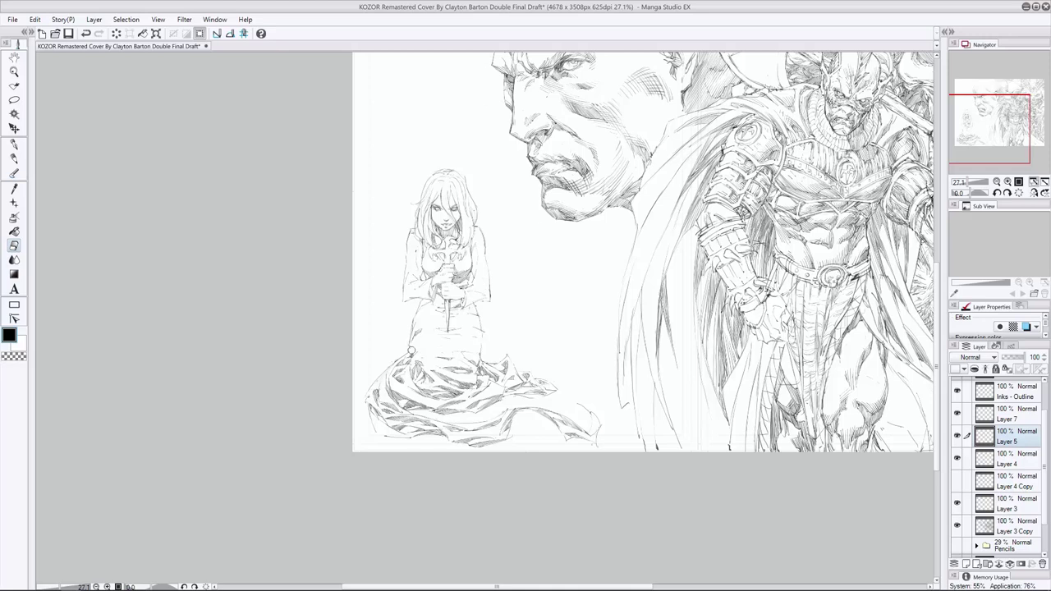
key(p)
drag(484, 342, 484, 363)
key(e)
key(alt+bracketright)
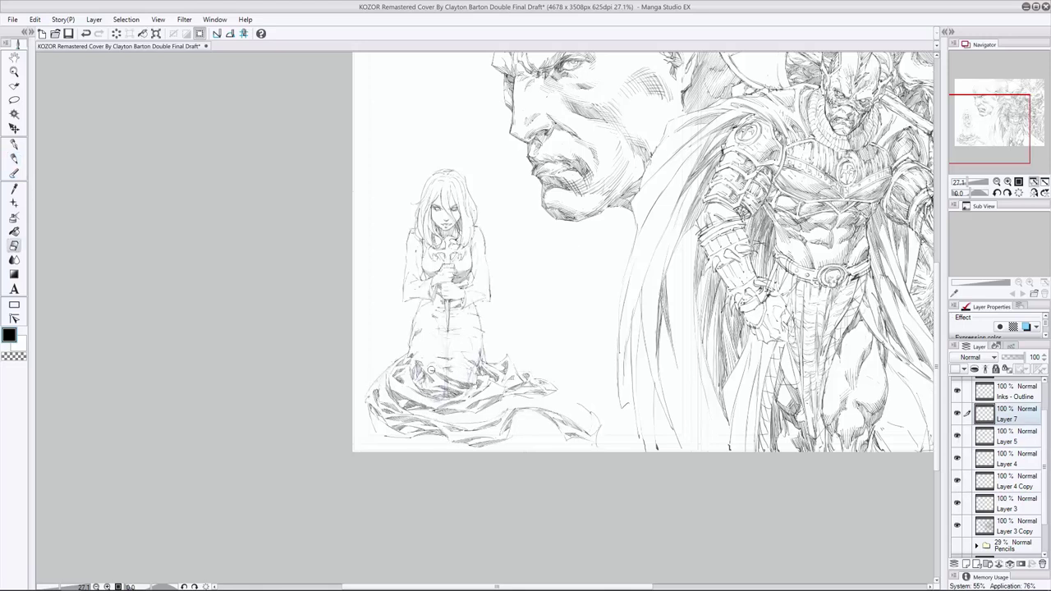
Erase stray fold lines over the thighs and knees on Layers 5 and 7, using Layer 4 Copy as a temporary guide.
key(alt+bracketleft)
key(alt+bracketright)
key(alt+bracketleft)
key(alt+bracketleft)
key(alt+bracketright)
key(alt+bracketright)
key(alt+bracketleft)
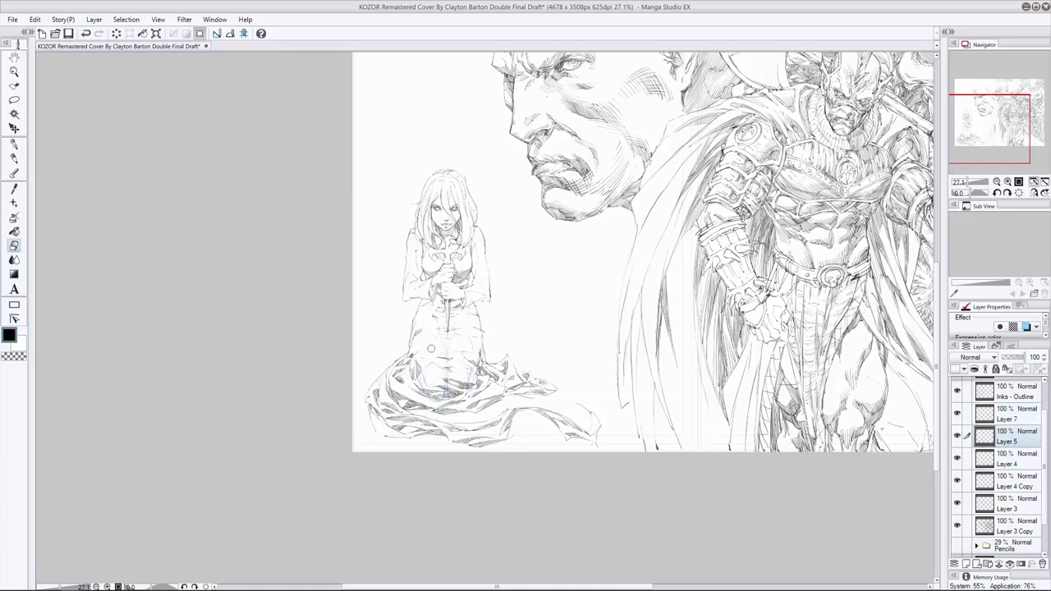
key(alt+bracketright)
click(957, 480)
Shade the sleeve cuff and the dress just beneath it on Layer 7.
key(alt+bracketleft)
key(p)
key(alt+bracketright)
drag(464, 307, 476, 300)
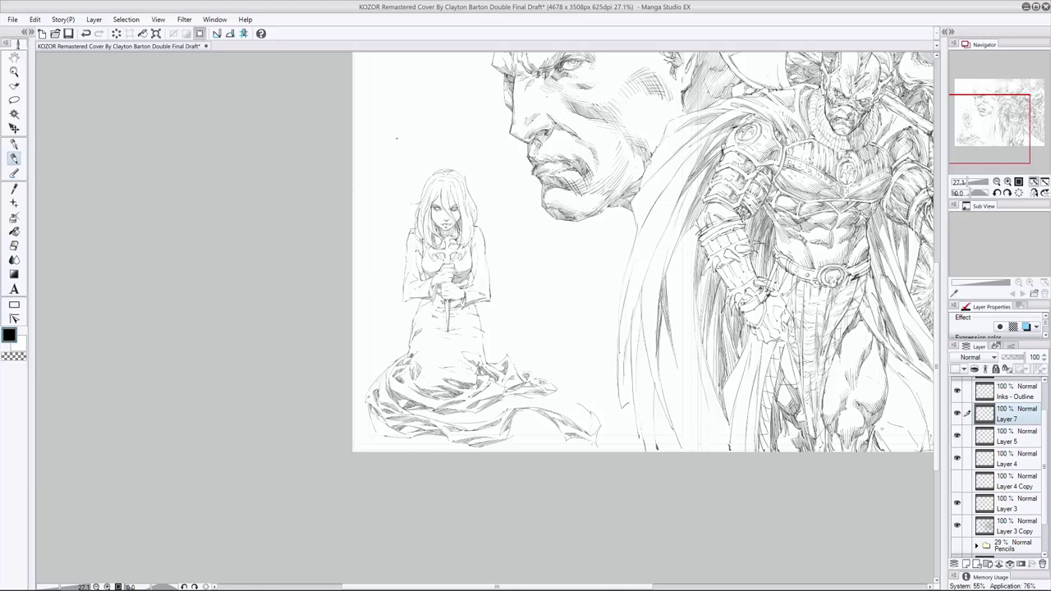
key(ctrl+z)
key(ctrl+y)
key(e)
key(p)
key(e)
key(alt+bracketleft)
key(p)
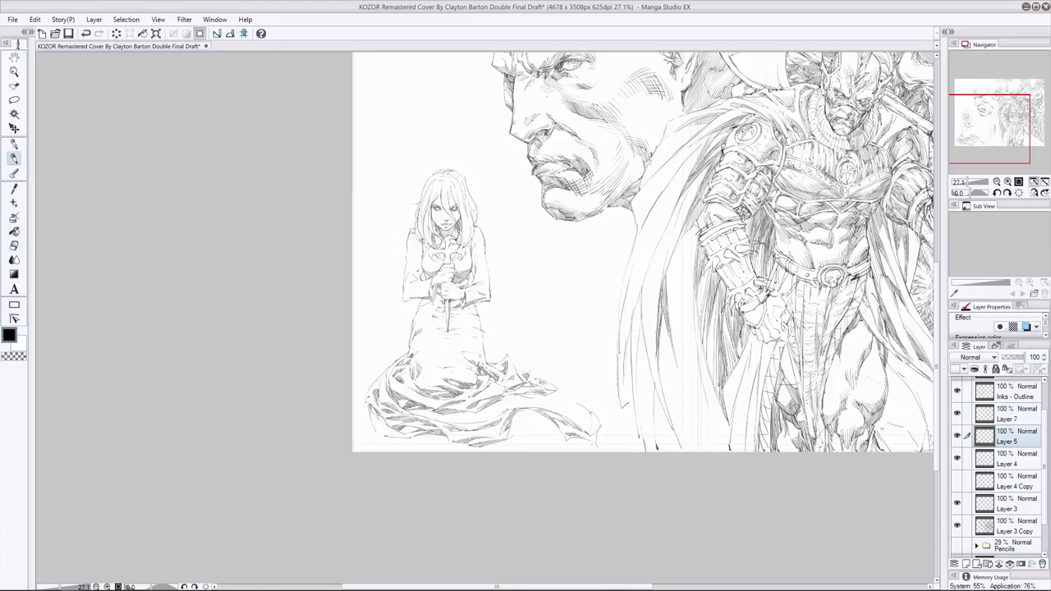
Refine the outlines of both sleeves on Layer 5 and add fold shading to the forearms on Layer 7.
key(ctrl+z)
key(ctrl+y)
key(ctrl+z)
key(ctrl+y)
key(ctrl+z)
key(ctrl+y)
key(ctrl+z)
key(ctrl+y)
key(ctrl+z)
key(ctrl+y)
key(e)
key(p)
key(e)
key(p)
key(e)
key(alt+bracketright)
key(p)
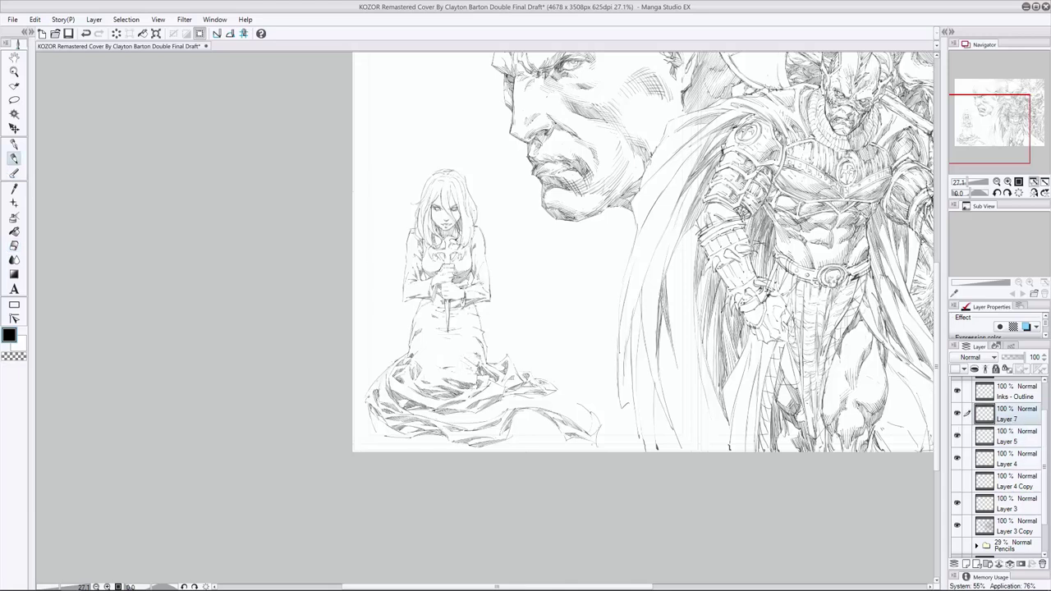
Erase the fold lines across the knees on Layer 7 and rework them against the Layer 4 Copy sketch.
key(e)
drag(441, 370, 467, 390)
key(p)
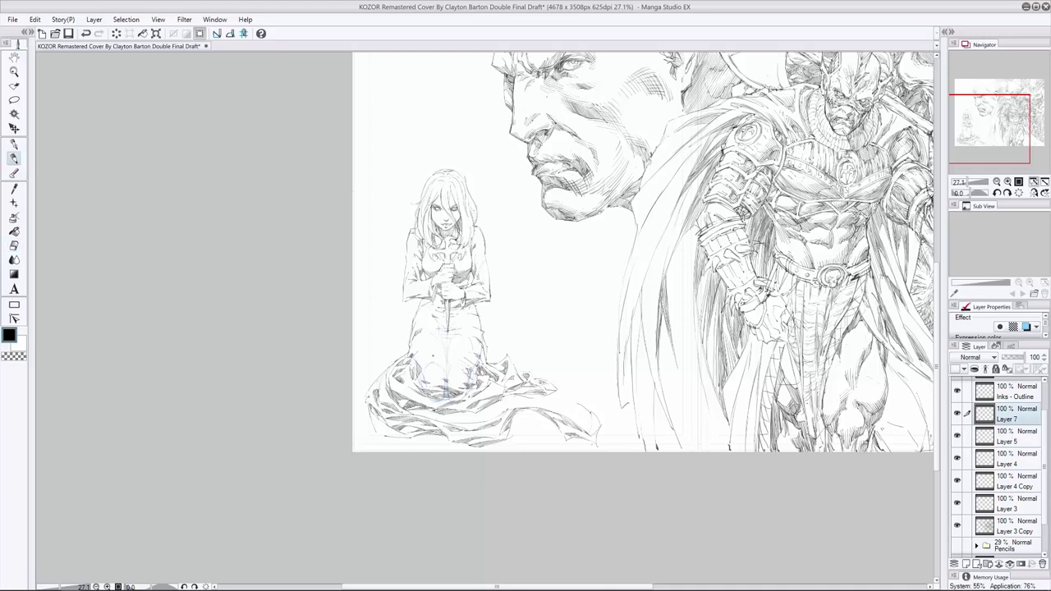
key(e)
key(p)
key(e)
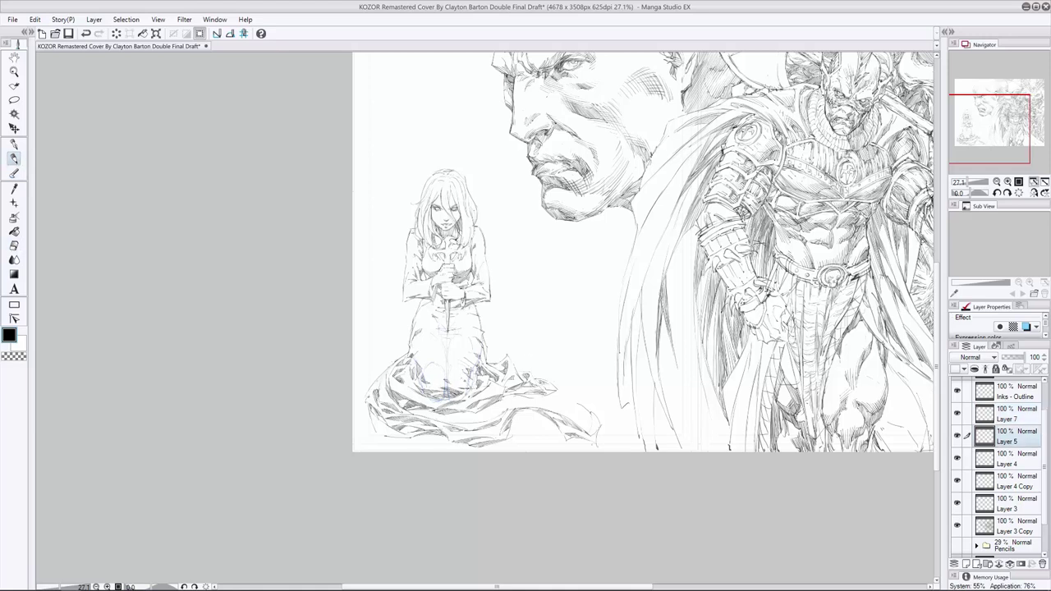
Hide Layer 4 Copy and clean up the pointed hem fold beside the knees on Layers 5 and 7.
ctrl+shift+click(507, 372)
click(13, 156)
click(957, 480)
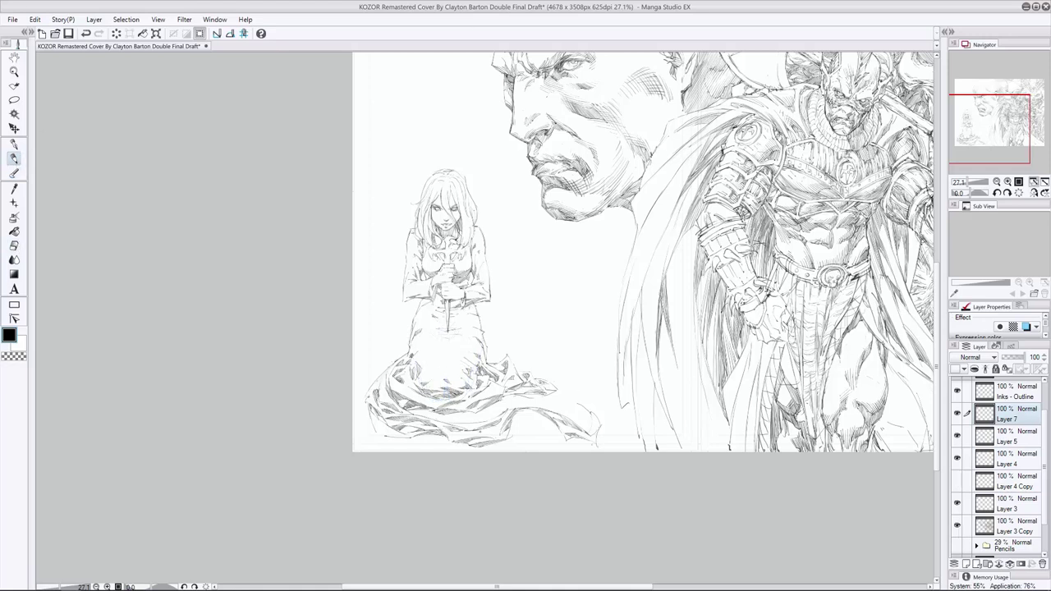
ctrl+shift+click(544, 388)
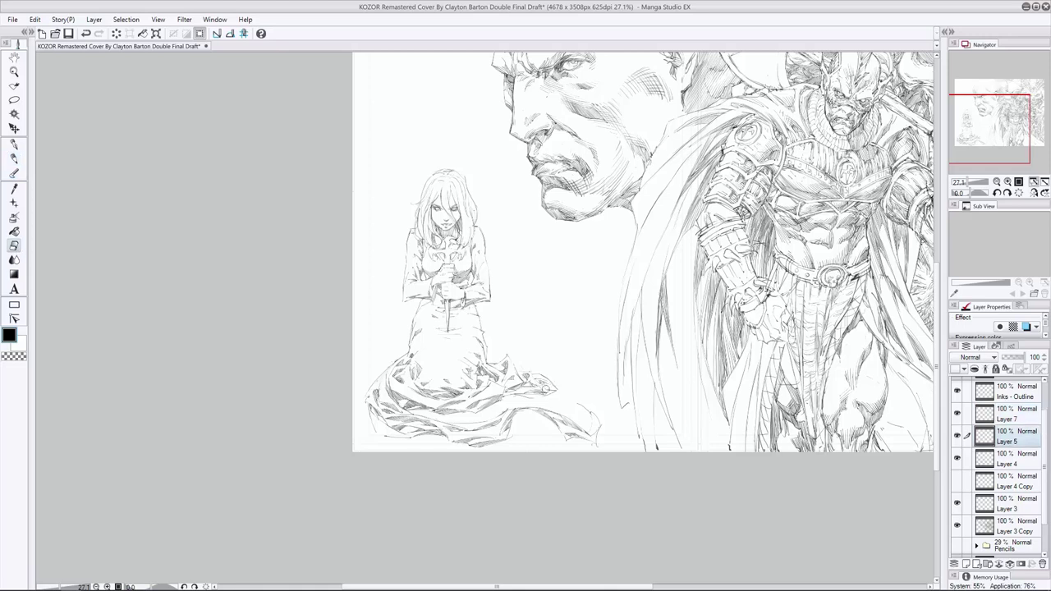
ctrl+shift+click(541, 382)
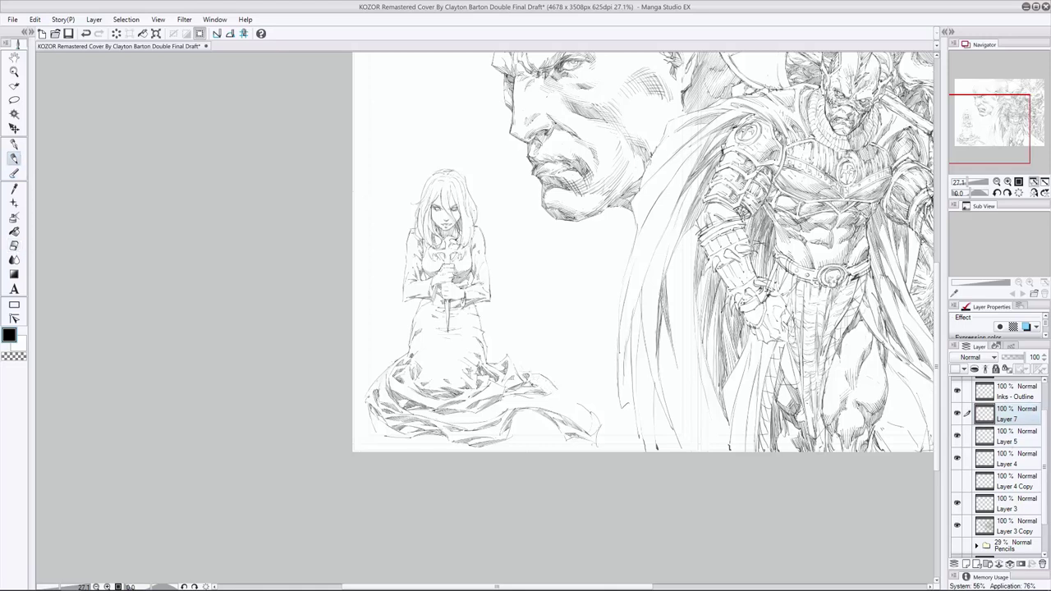
Add Layer 8 above Layer 7 and place the first shading strokes in the hem folds at the knees.
click(966, 565)
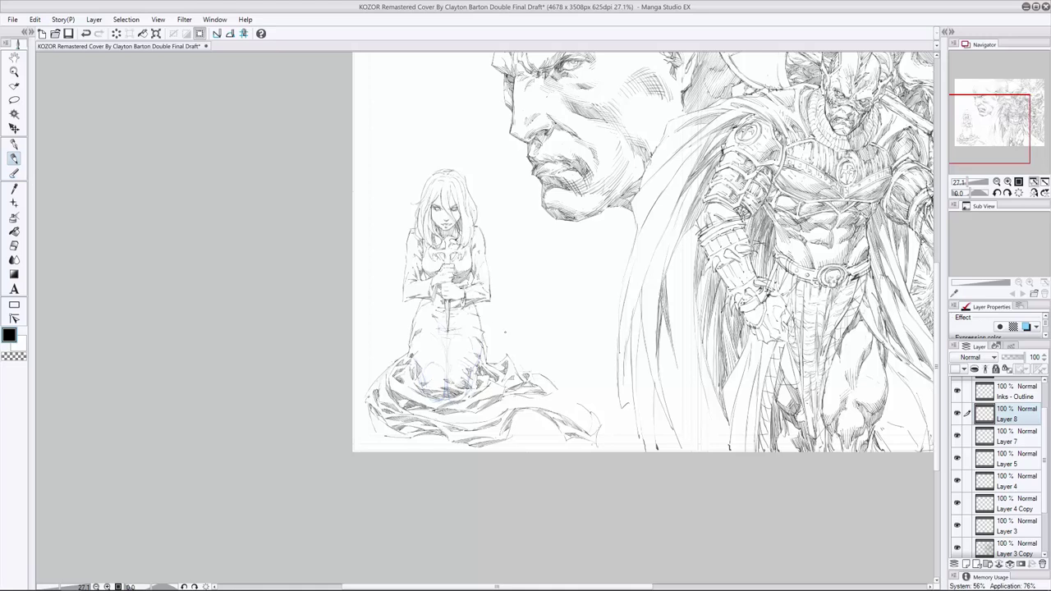
click(957, 502)
drag(459, 388, 428, 386)
key(ctrl+z)
key(ctrl+z)
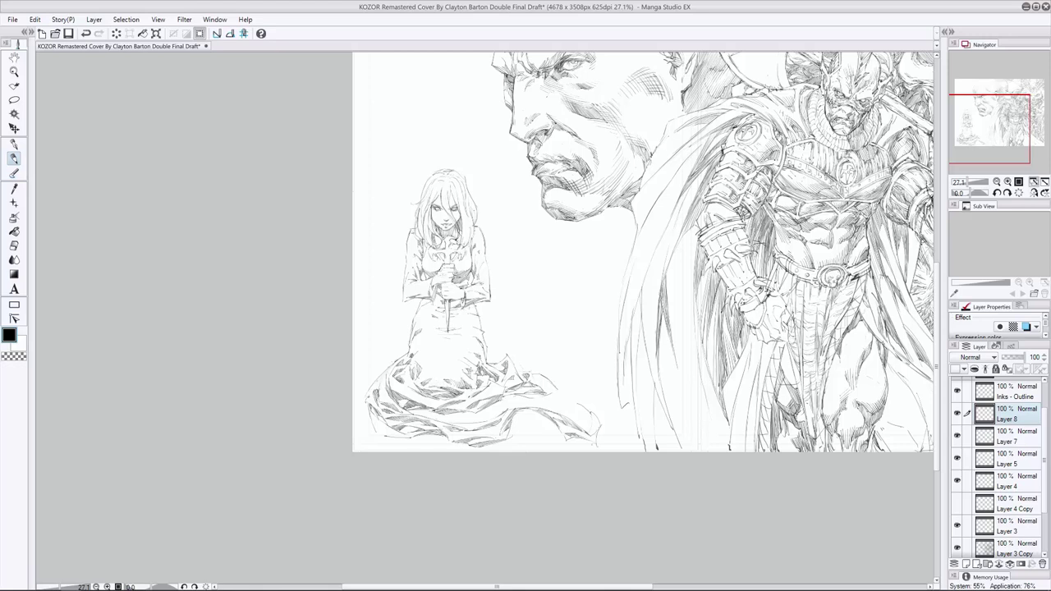
key(ctrl+z)
key(ctrl+y)
key(ctrl+z)
key(ctrl+y)
Hatch the knees and the sides of the skirt above the hem folds on Layer 8.
drag(439, 384, 430, 384)
key(ctrl+z)
key(ctrl+y)
key(ctrl+z)
key(ctrl+y)
drag(455, 366, 469, 374)
key(ctrl+z)
key(ctrl+y)
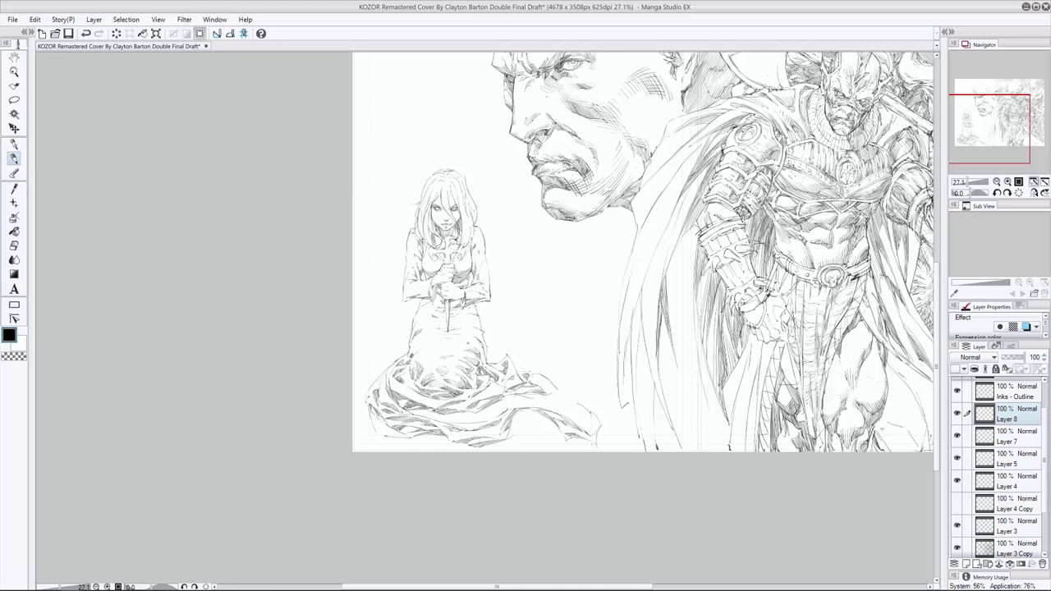
mouse_move(435, 355)
mouse_down()
mouse_move(450, 365)
mouse_move(448, 403)
mouse_up()
key(ctrl+z)
Add Layer 9, hatch the skirt folds below the waist around the sword blade, and save the drawing.
click(967, 564)
drag(454, 320, 468, 326)
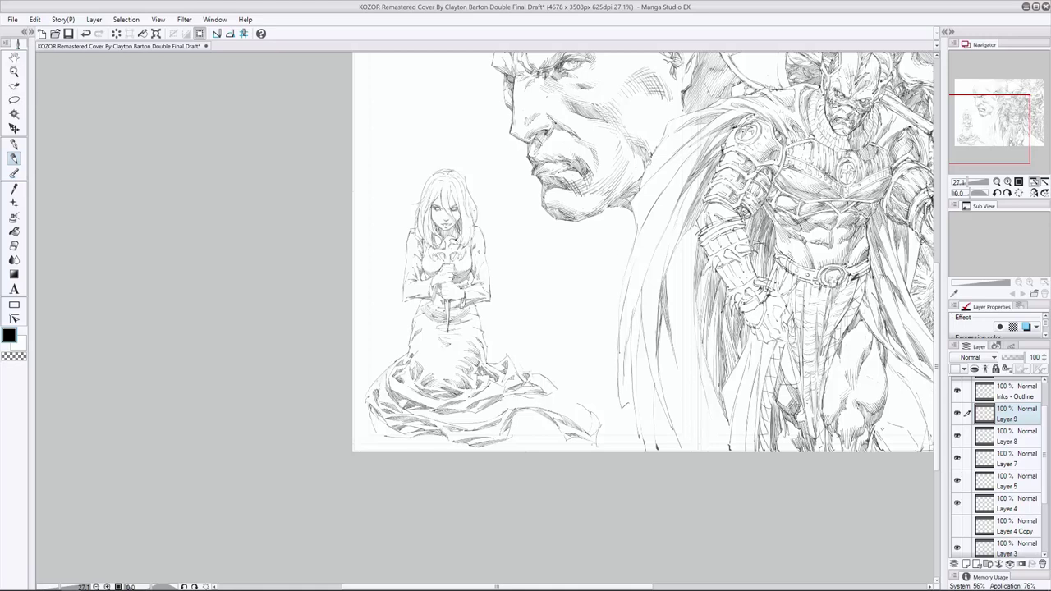
key(ctrl+z)
key(ctrl+y)
mouse_move(428, 321)
mouse_down()
mouse_move(450, 317)
mouse_move(431, 307)
mouse_move(464, 308)
mouse_move(431, 298)
mouse_move(469, 280)
mouse_up()
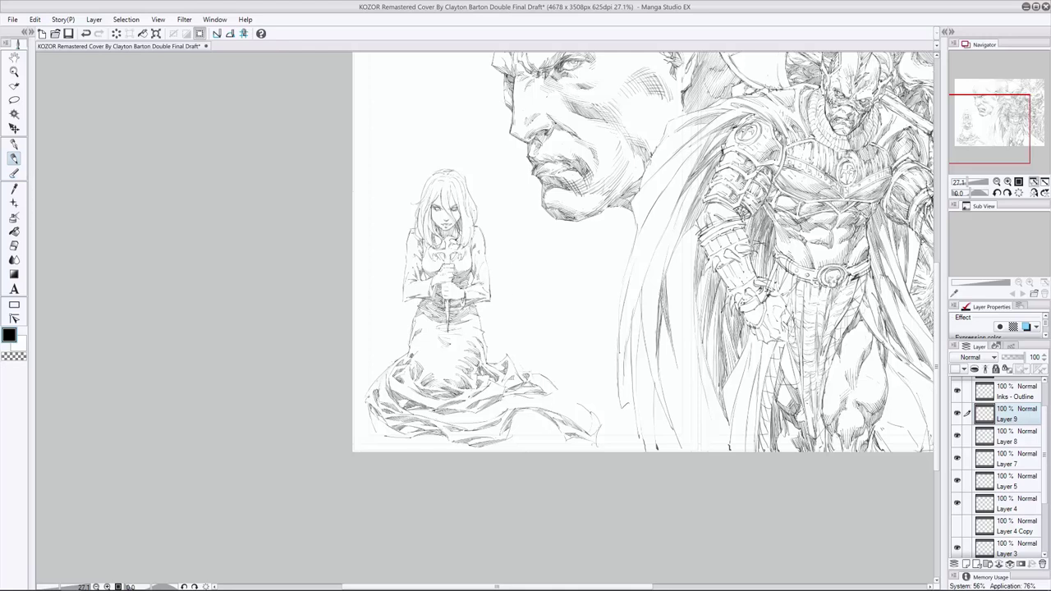
key(ctrl+s)
Retouch the lap on Layer 9 and erase shading over the knees on Layers 8 and 7 against Layer 4 Copy.
mouse_move(439, 343)
mouse_down()
mouse_move(454, 337)
mouse_move(449, 322)
mouse_move(477, 330)
mouse_move(443, 330)
mouse_move(456, 338)
mouse_up()
key(e)
click(957, 524)
key(e)
click(1010, 436)
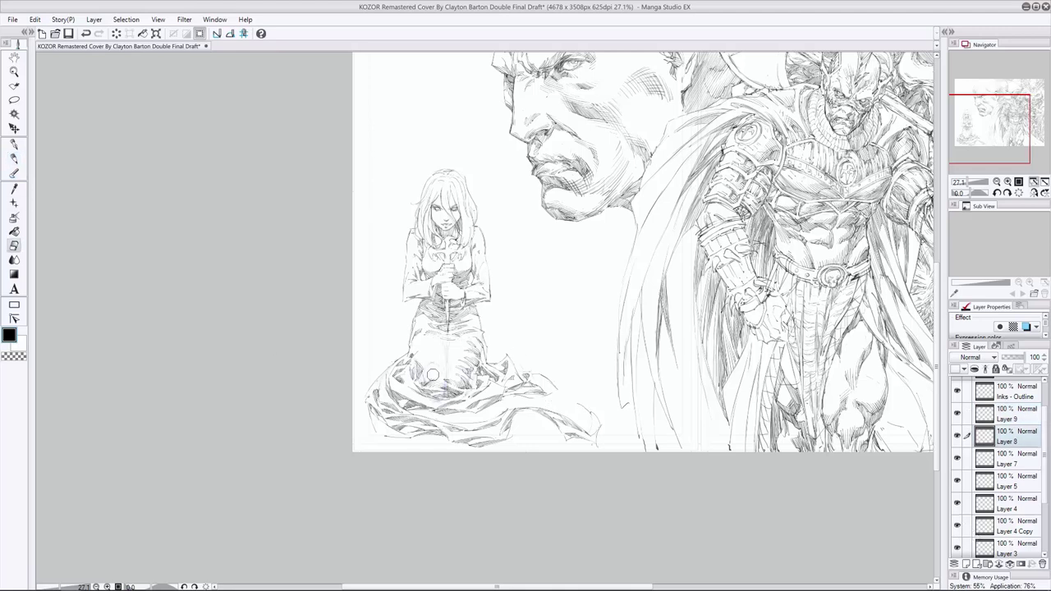
click(958, 500)
click(958, 500)
click(957, 524)
key(alt+[)
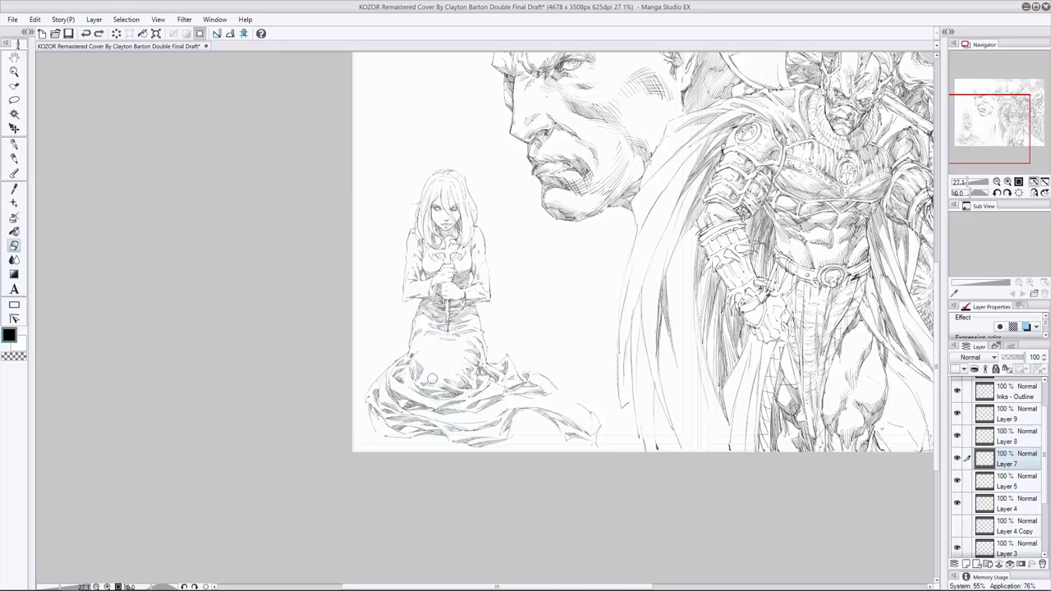
key(alt+[)
key(alt+])
Try reworking the fold shading at the knees on Layer 8.
key(p)
key(ctrl+z)
key(ctrl+y)
key(j)
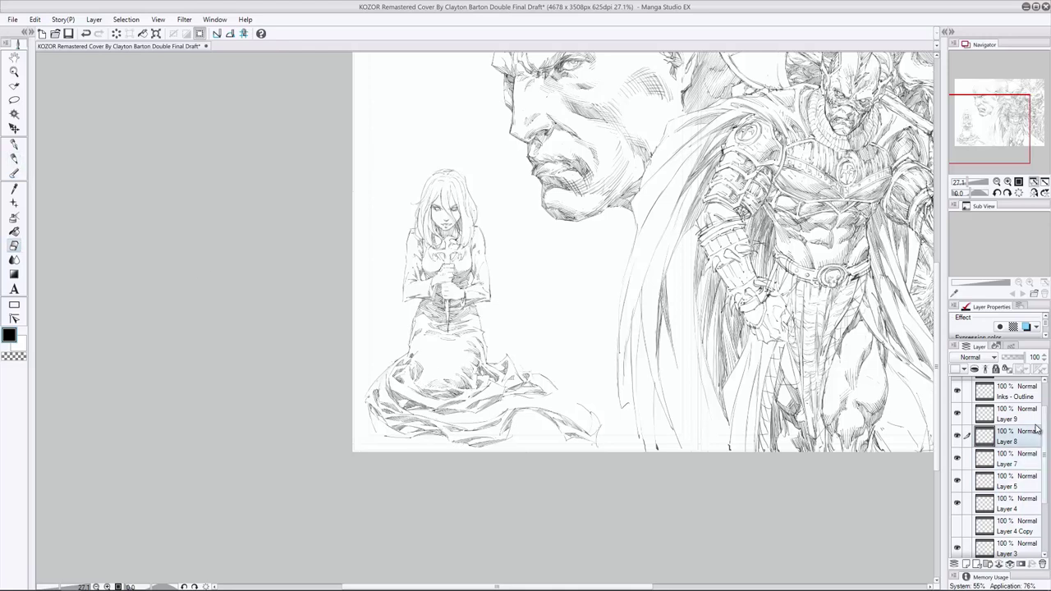
key(alt+[)
key(alt+])
key(alt+])
key(p)
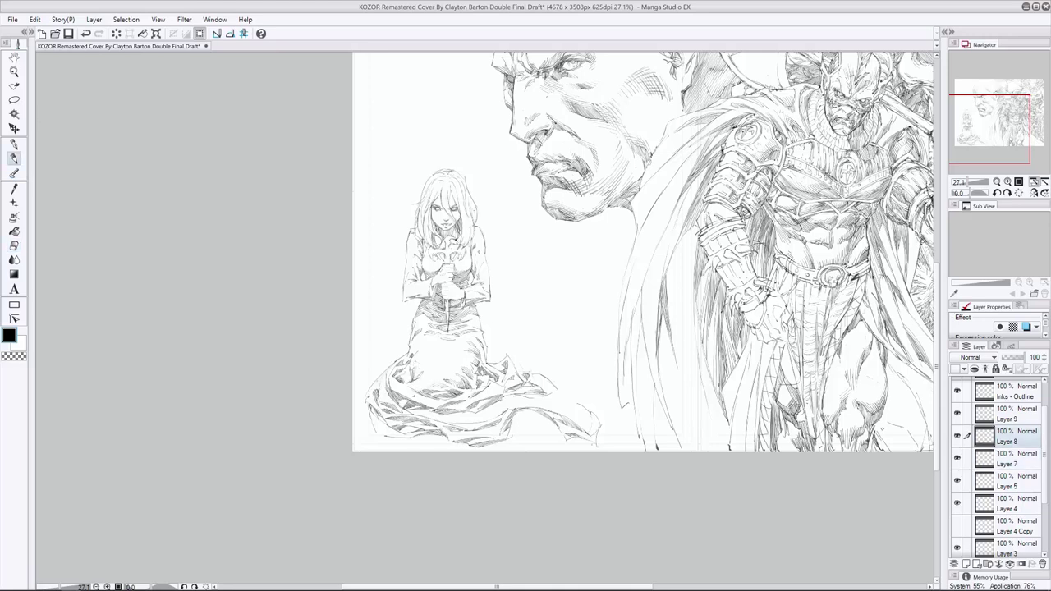
Erase the remaining fold lines and shading over the knees on Layers 5, 7 and 8, showing Layer 4 Copy as a guide.
key(j)
key(alt+[)
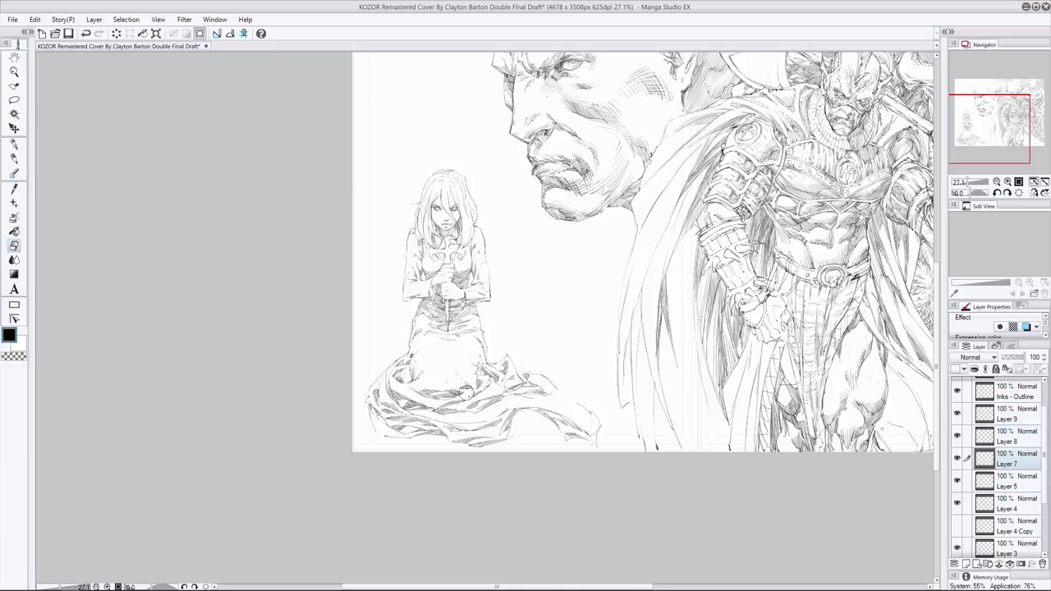
key(alt+[)
key(alt+[)
key(alt+])
key(alt+])
key(alt+])
key(alt+[)
drag(471, 387, 464, 344)
drag(440, 396, 480, 374)
key(i)
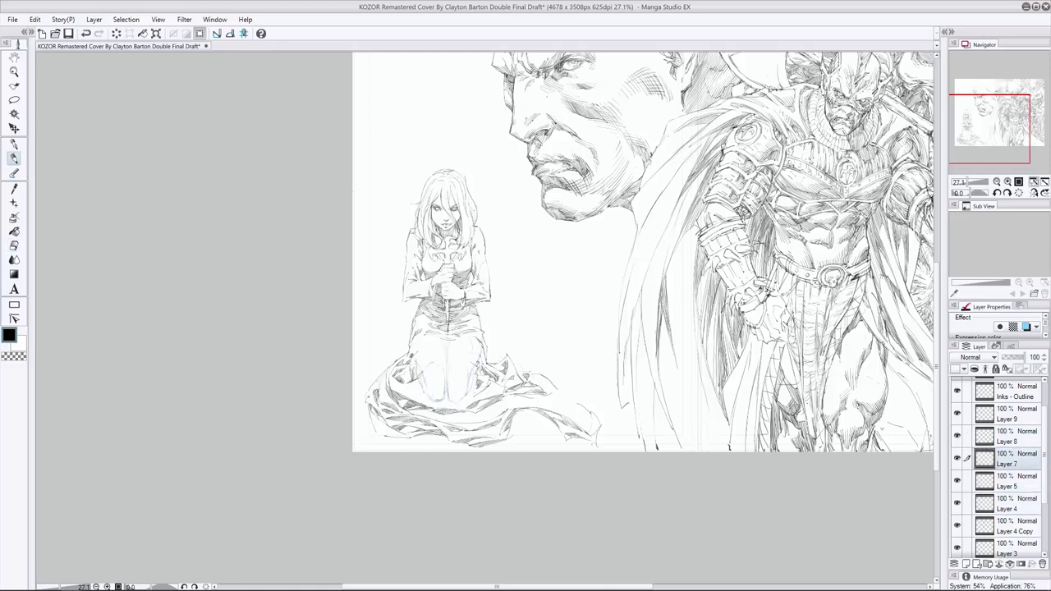
Redraw the hem folds around the knees on Layer 5 from the Layer 4 Copy sketch, and hide that sketch.
key(alt+[)
mouse_move(419, 391)
mouse_down()
mouse_move(442, 402)
mouse_move(424, 394)
mouse_move(475, 395)
mouse_up()
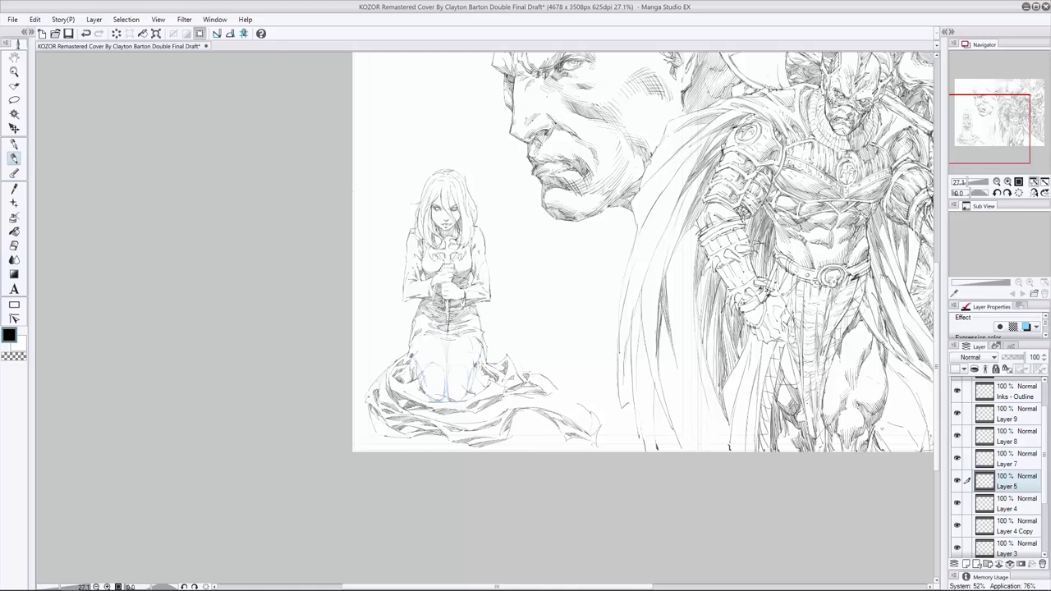
key(ctrl+z)
key(e)
key(alt+])
key(alt+])
key(alt+[)
key(alt+[)
key(p)
mouse_move(413, 377)
mouse_down()
mouse_move(426, 389)
mouse_move(480, 394)
mouse_up()
click(957, 525)
drag(448, 391, 468, 400)
key(ctrl+z)
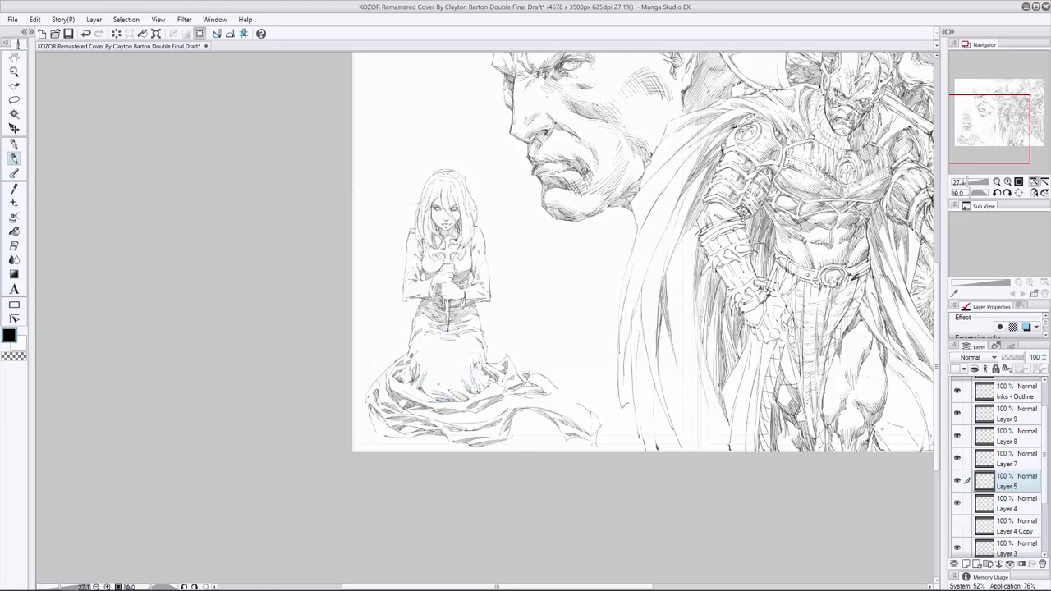
Rework the fold lines around the knees and down the middle of the lap on Layer 5, using Layer 4 Copy as a guide.
mouse_move(414, 371)
mouse_down()
mouse_move(428, 395)
mouse_move(445, 391)
mouse_move(423, 358)
mouse_move(455, 382)
mouse_up()
key(ctrl+z)
key(ctrl+z)
key(e)
key(p)
drag(474, 337, 476, 386)
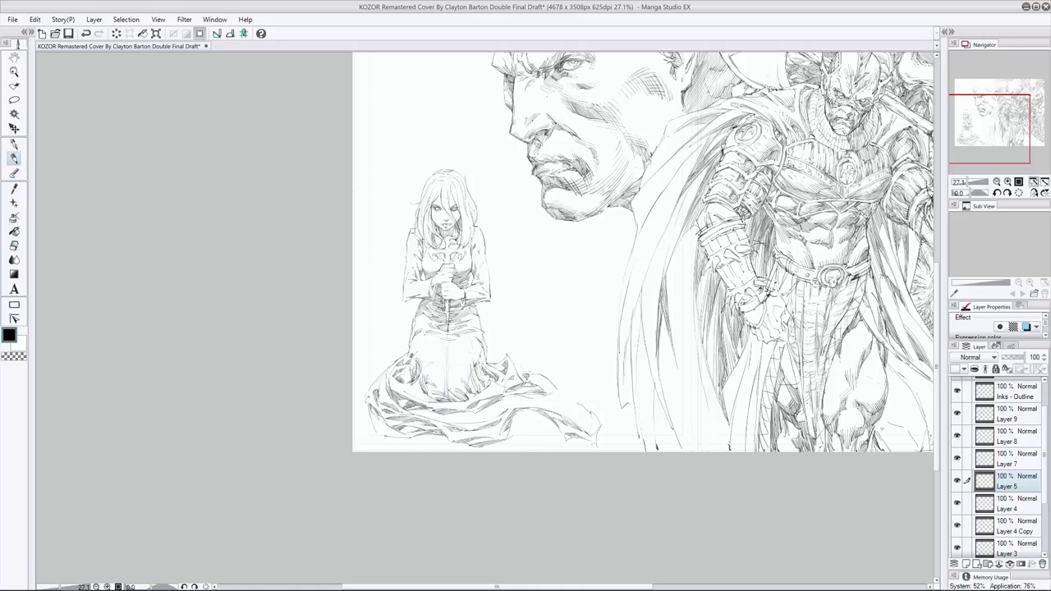
key(e)
key(p)
mouse_move(446, 348)
mouse_down()
mouse_move(448, 397)
mouse_move(426, 388)
mouse_move(432, 398)
mouse_move(419, 399)
mouse_move(451, 384)
mouse_up()
Draw curved fold lines across the thighs and upper skirt below the woman's waist on Layer 5.
click(957, 525)
key(e)
key(p)
mouse_move(411, 345)
mouse_down()
mouse_move(417, 356)
mouse_move(480, 357)
mouse_move(484, 343)
mouse_up()
key(ctrl+z)
drag(470, 325, 480, 329)
drag(417, 316, 478, 320)
Compare the lap with the Layer 4 Copy sketch, retouch its folds on Layer 5, and hide that sketch.
click(957, 524)
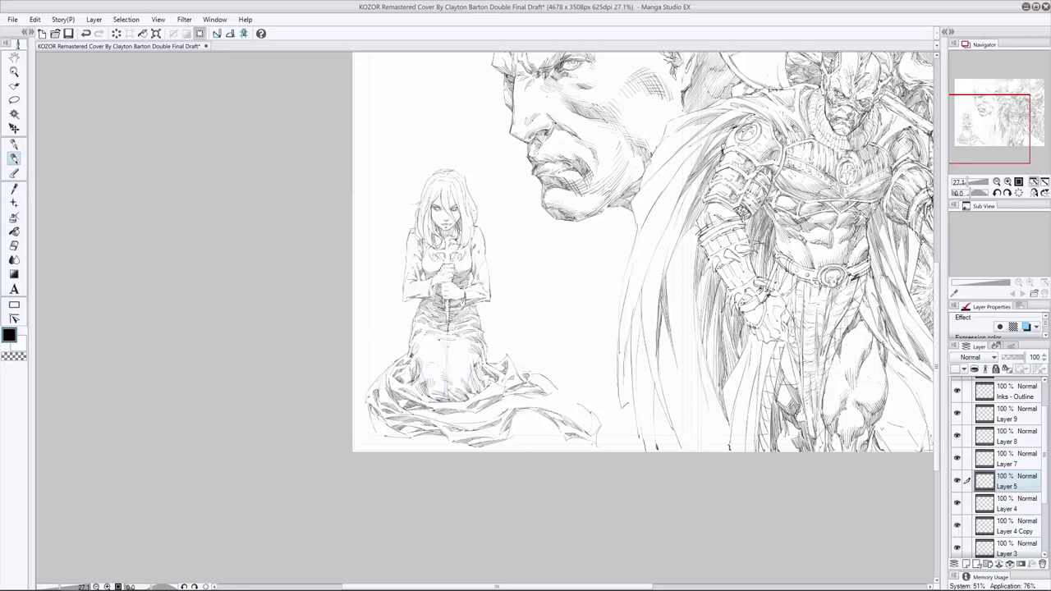
click(957, 524)
key(e)
key(p)
key(e)
key(p)
click(957, 524)
click(957, 524)
key(ctrl+z)
key(ctrl+y)
key(e)
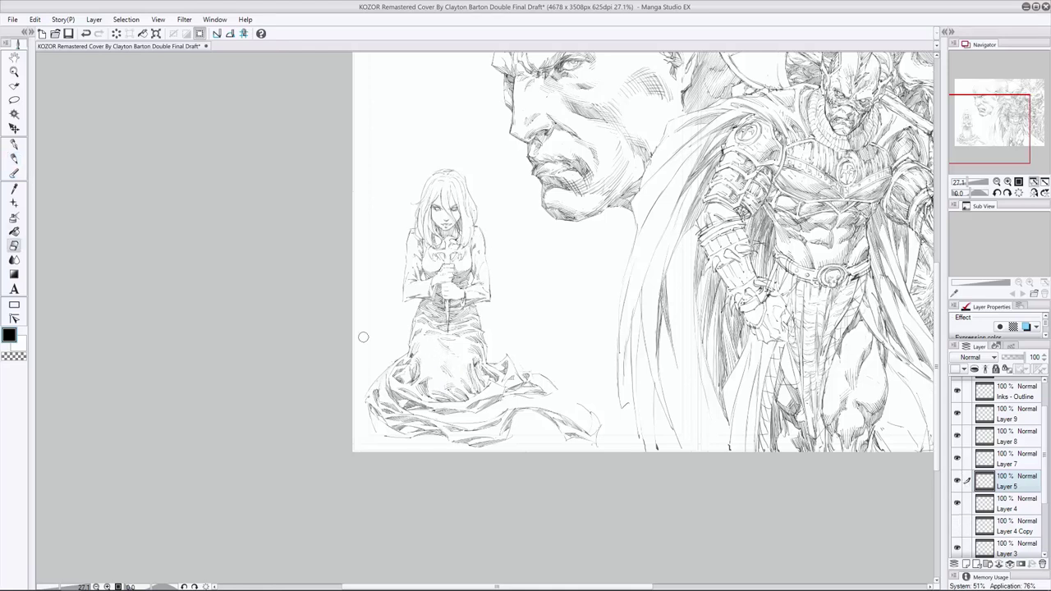
Hatch shading on Layer 8 into the dress folds spread on the ground, from the front folds to the trailing end.
key(alt+])
key(alt+])
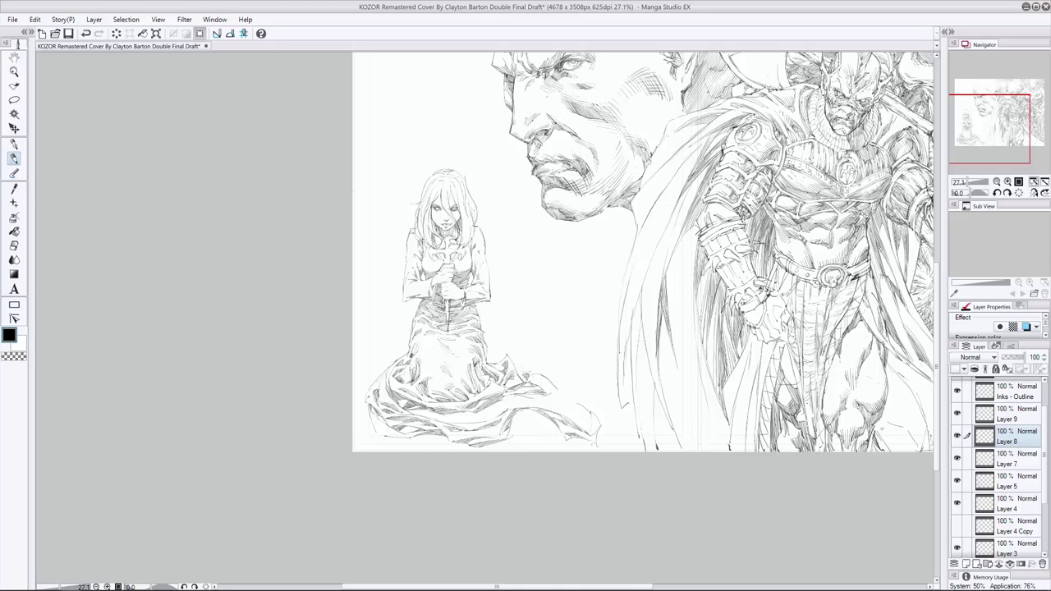
key(ctrl+z)
key(ctrl+y)
mouse_move(421, 405)
mouse_down()
mouse_move(436, 398)
mouse_move(416, 392)
mouse_up()
drag(468, 438, 495, 433)
mouse_move(450, 439)
mouse_down()
mouse_move(488, 435)
mouse_move(471, 438)
mouse_move(500, 414)
mouse_up()
mouse_move(398, 435)
mouse_down()
mouse_move(421, 428)
mouse_move(387, 416)
mouse_move(402, 428)
mouse_move(392, 425)
mouse_up()
key(ctrl+z)
drag(383, 438, 403, 419)
key(ctrl+z)
mouse_move(384, 424)
mouse_down()
mouse_move(426, 422)
mouse_move(393, 400)
mouse_up()
drag(566, 440, 597, 414)
drag(581, 413, 593, 405)
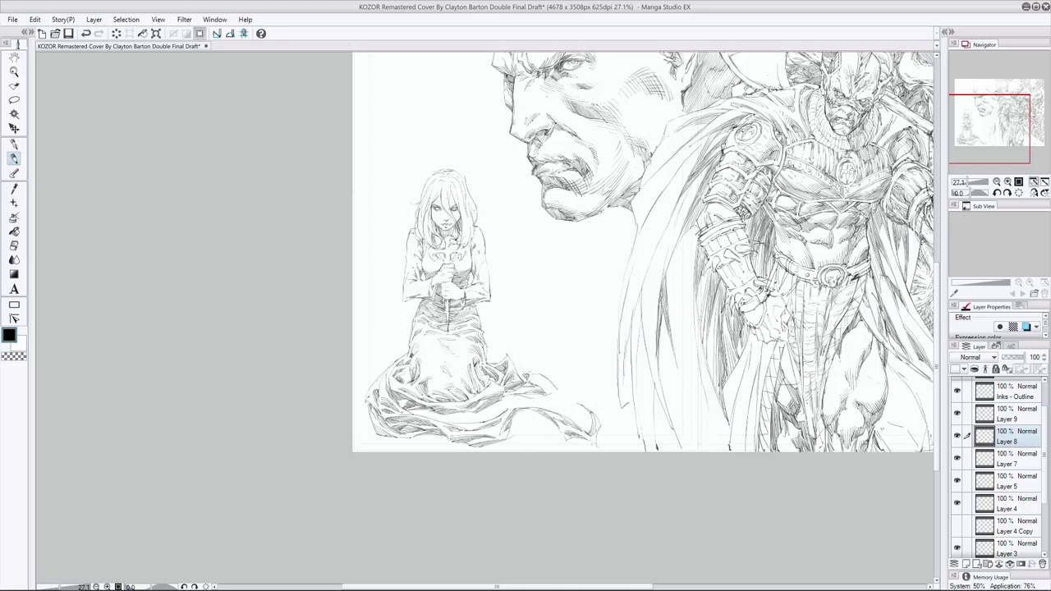
drag(500, 408, 521, 404)
drag(456, 415, 500, 405)
Erase stray lines in the trailing folds on Layer 5 and add shading beside them on Layer 8.
key(e)
key(alt+bracketleft)
key(alt+bracketleft)
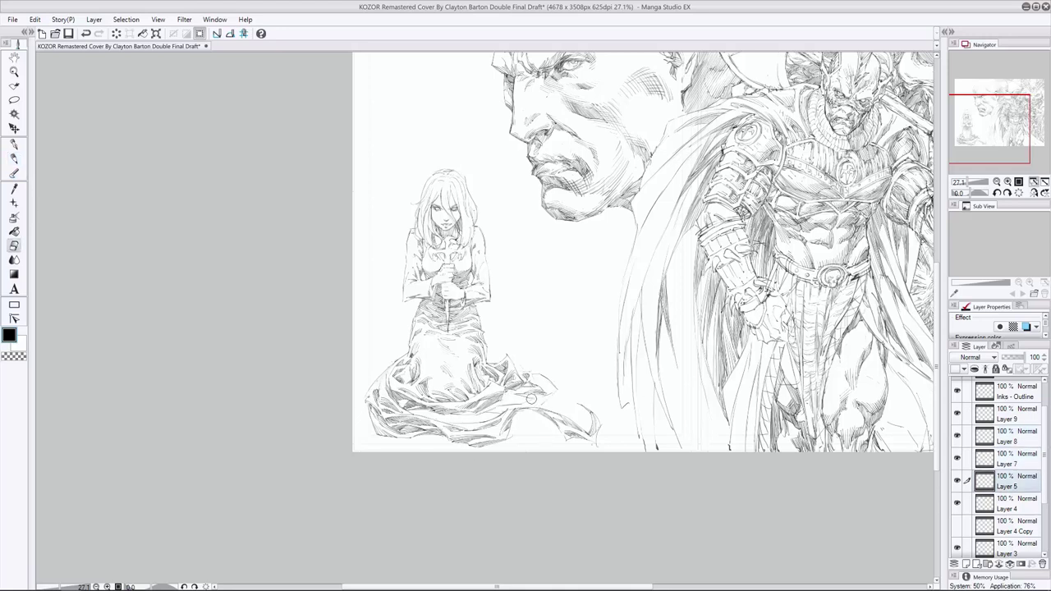
key(alt+bracketright)
key(alt+bracketright)
click(14, 157)
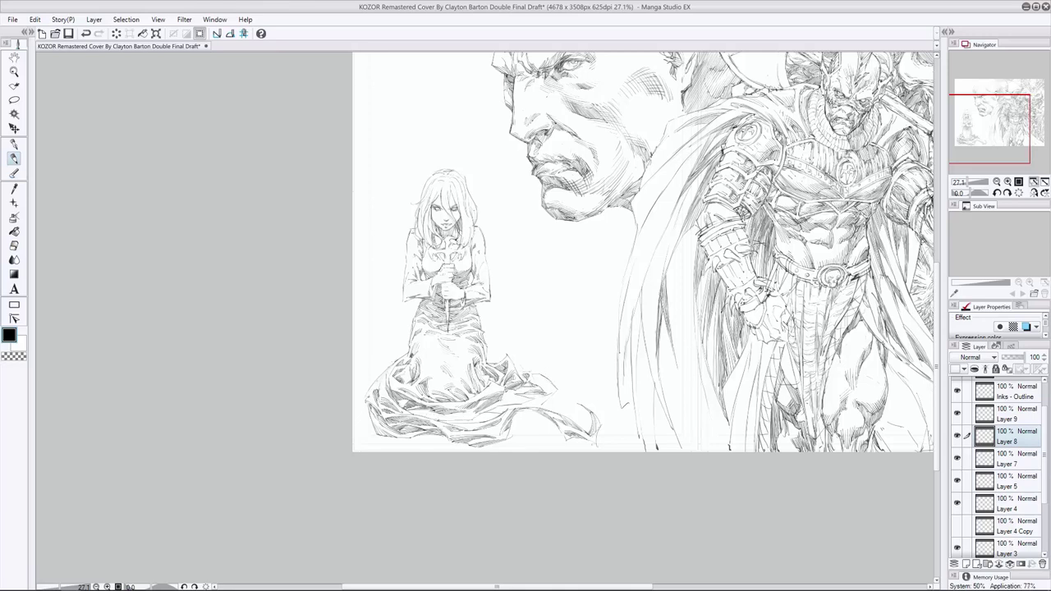
Redraw the fold spreading out from the knee on the trailing side on Layer 5 and shade it on Layer 8.
key(e)
key(alt+bracketleft)
key(alt+bracketleft)
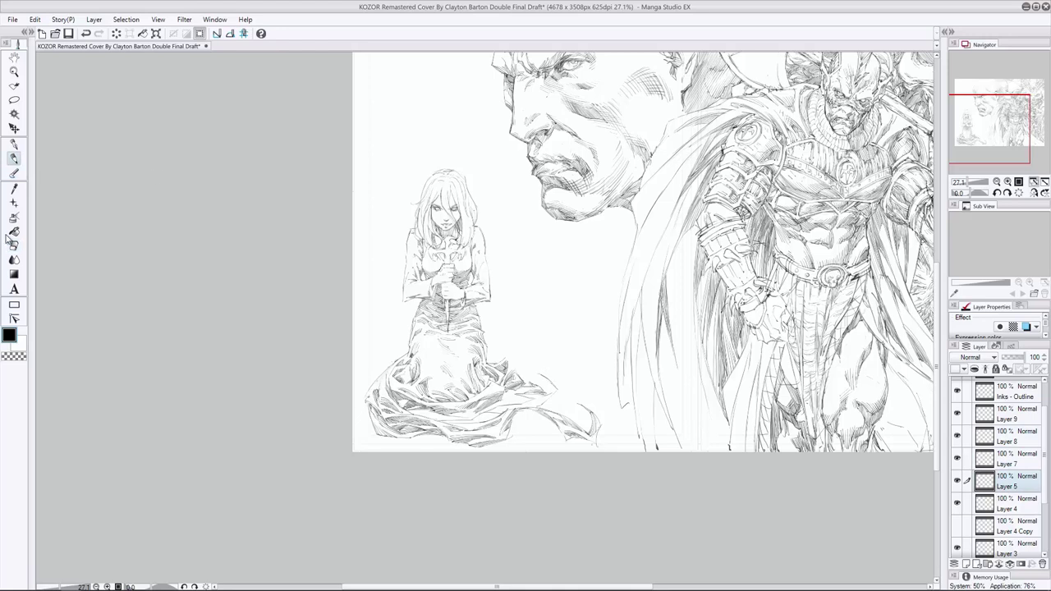
key(alt+bracketright)
key(alt+bracketright)
key(p)
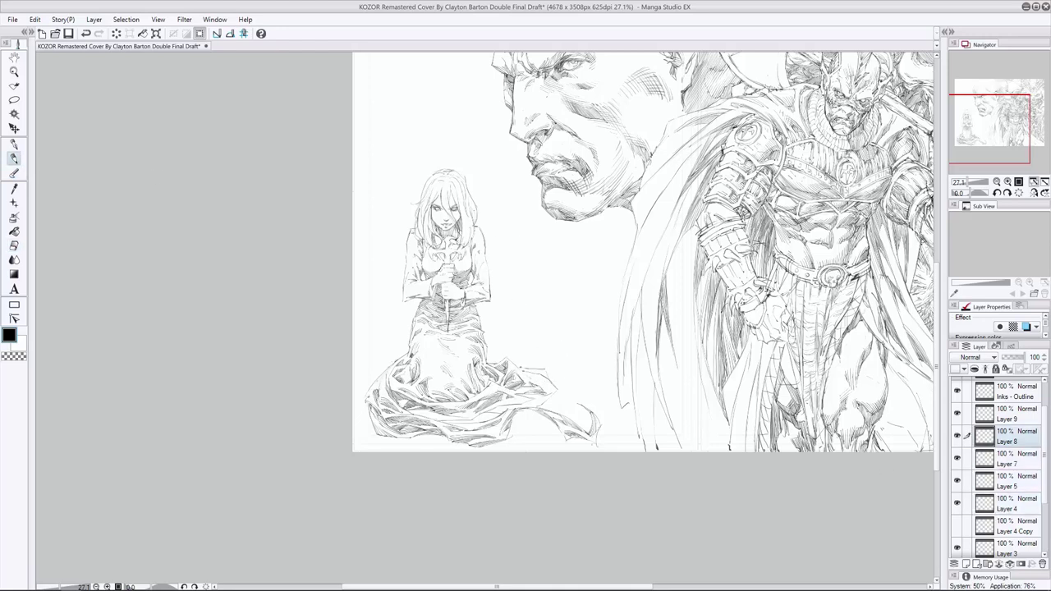
key(e)
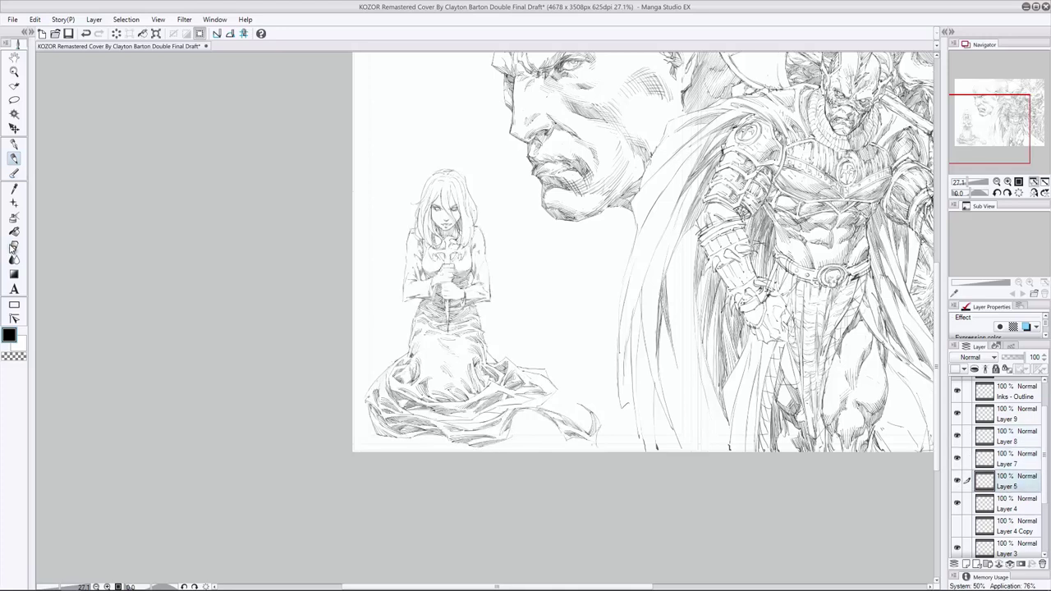
key(p)
Clean up the front dress folds on Layers 5 and 8, and erase shading beside the knee on Layer 9.
key(alt+bracketleft)
key(alt+bracketleft)
key(e)
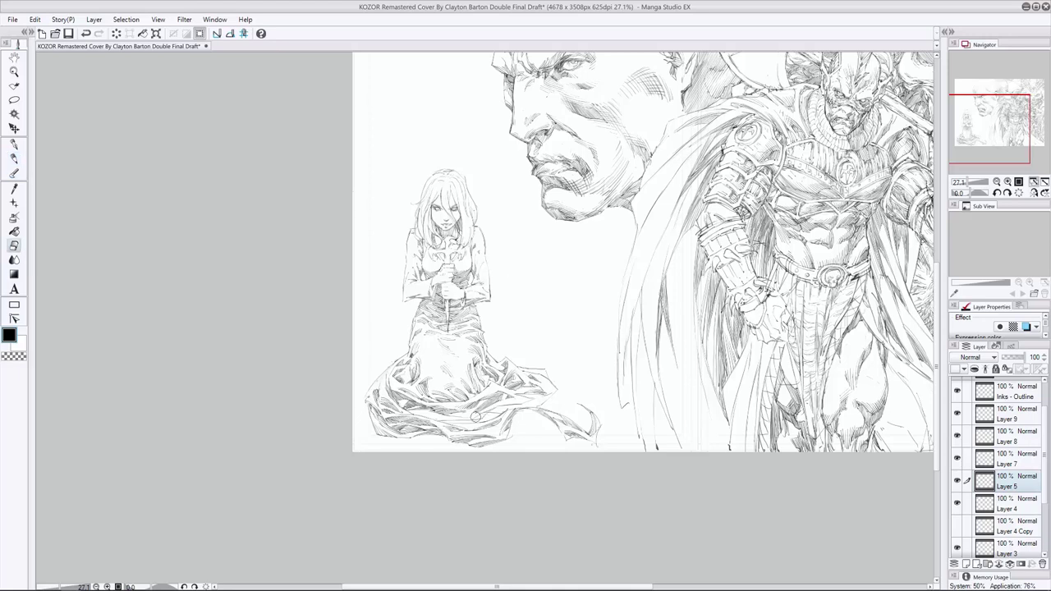
key(alt+bracketright)
key(alt+bracketright)
key(p)
key(e)
key(alt+bracketright)
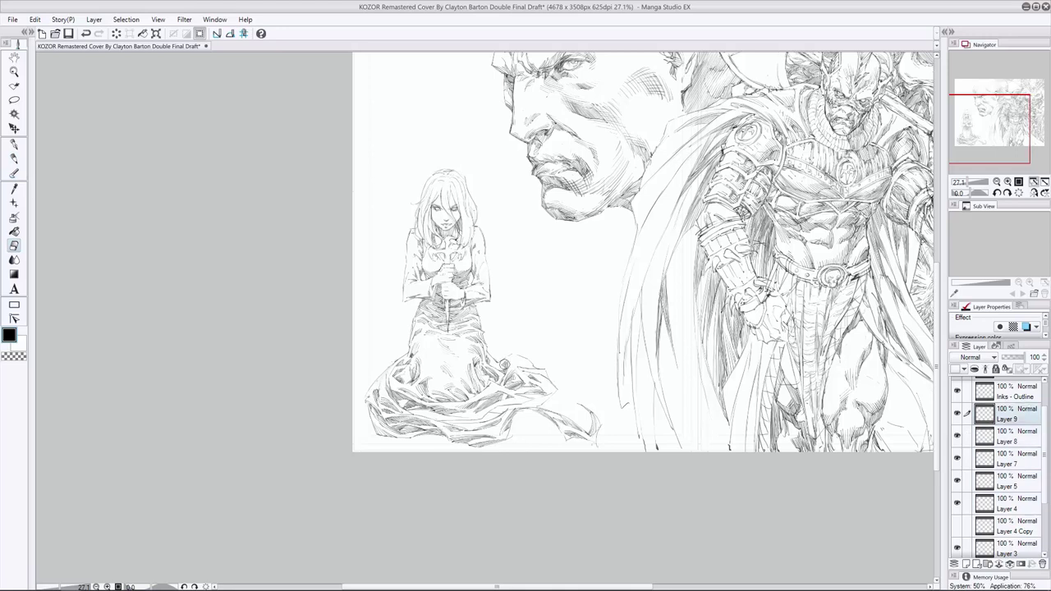
Erase overlapping lines and shading from the ground folds in front of the knees, working across Layers 5, 7 and 8.
key(alt+bracketleft)
key(alt+bracketleft)
key(p)
key(e)
key(alt+bracketright)
key(alt+bracketright)
key(alt+bracketleft)
key(alt+bracketleft)
key(alt+bracketleft)
key(p)
key(e)
key(alt+bracketright)
key(alt+bracketleft)
key(alt+bracketleft)
key(alt+bracketright)
key(alt+bracketright)
key(alt+bracketright)
key(alt+bracketright)
key(alt+bracketleft)
key(alt+bracketleft)
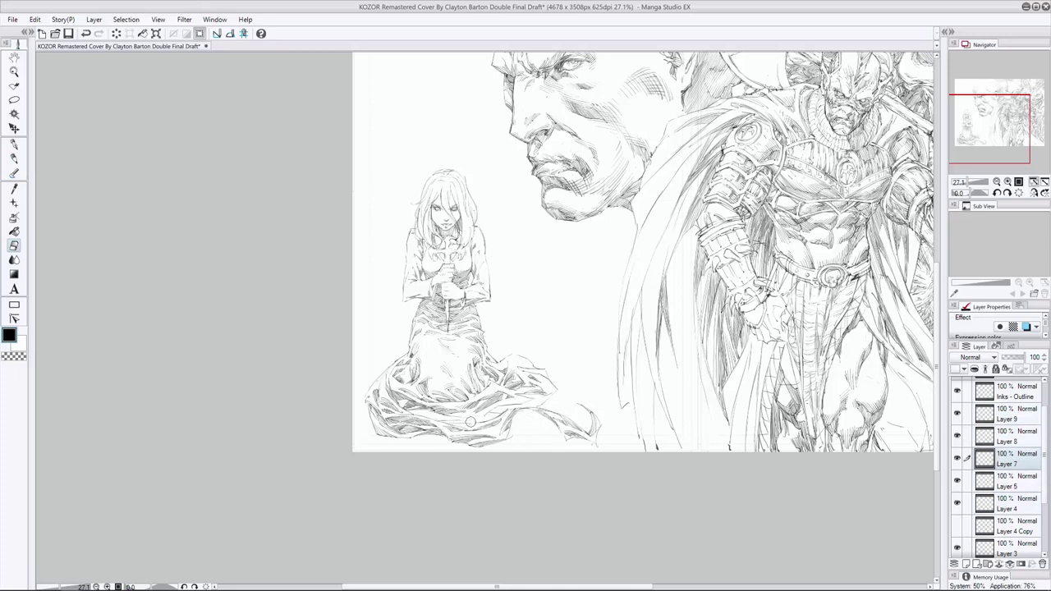
key(alt+bracketleft)
Redraw the folds at the front of the spread dress on Layer 5 and touch up their shading on Layer 8.
key(p)
drag(437, 422, 471, 422)
key(ctrl+z)
key(ctrl+y)
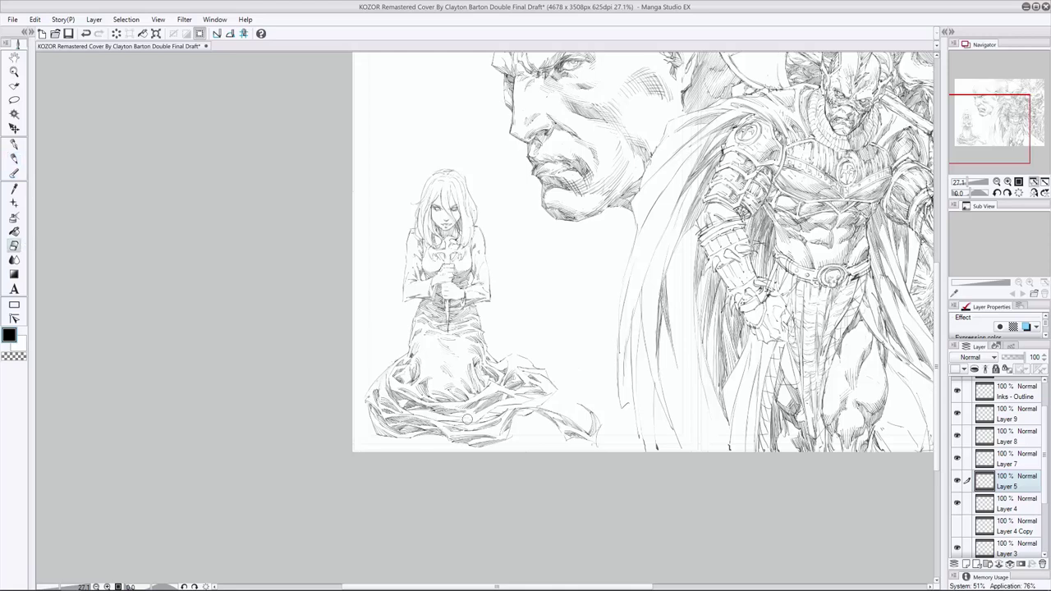
key(alt+bracketright)
key(alt+bracketright)
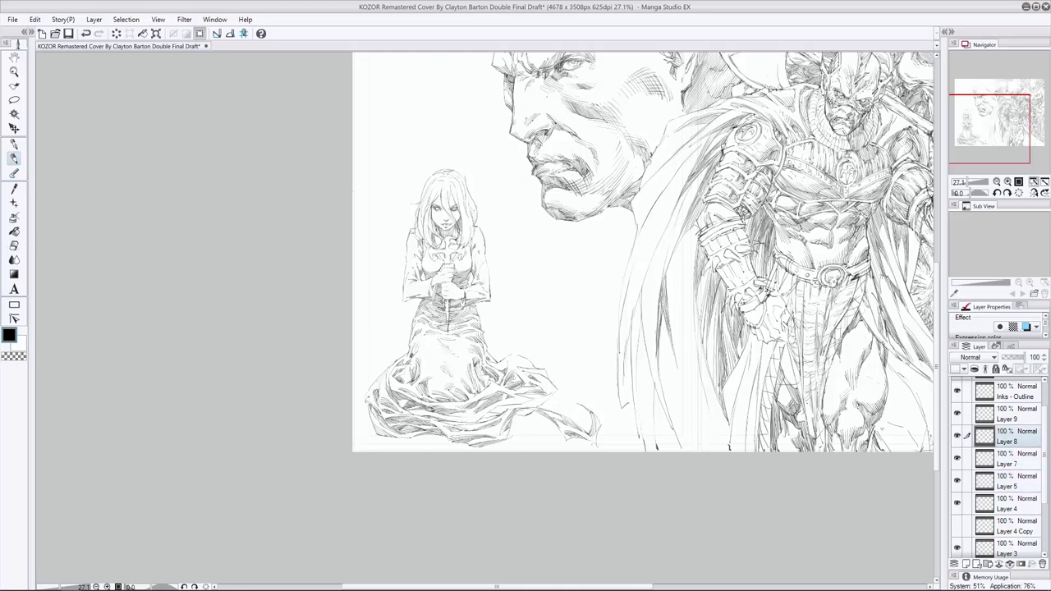
key(alt+bracketleft)
key(alt+bracketleft)
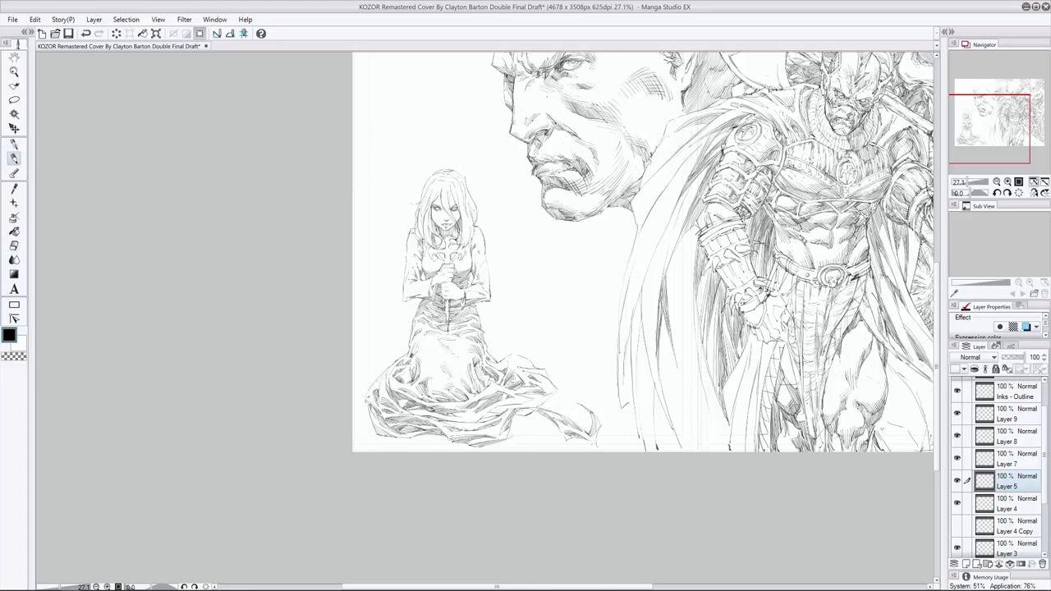
Redraw the outer contours at both ends of the spread dress on Layer 5 and erase part of its trailing fold.
key(ctrl+z)
key(ctrl+y)
key(ctrl+z)
key(ctrl+y)
key(ctrl+y)
key(ctrl+z)
key(ctrl+y)
key(ctrl+z)
key(ctrl+y)
key(e)
key(p)
key(e)
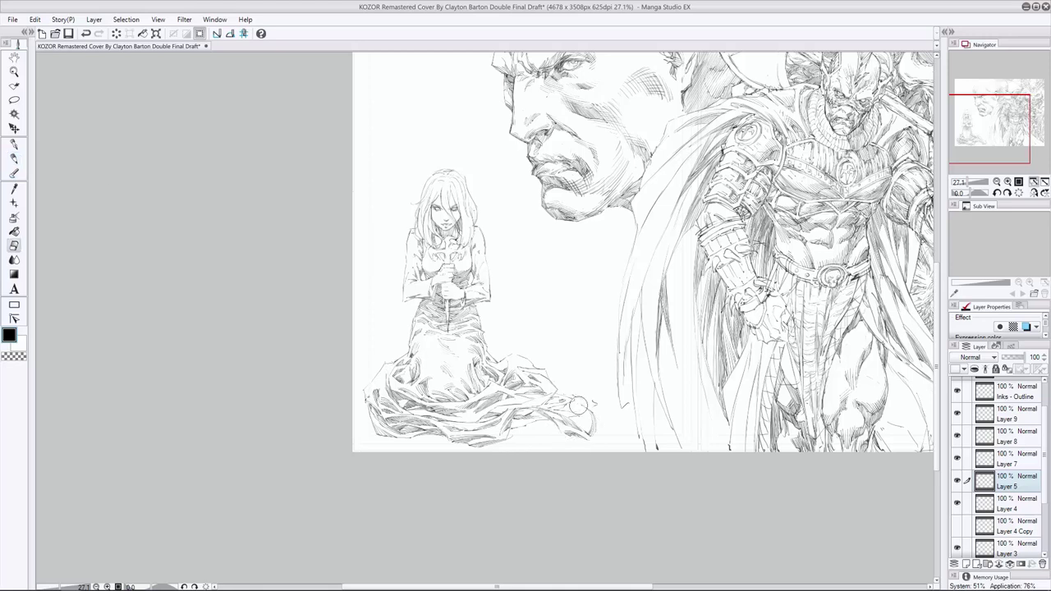
Erase the old trailing end of the dress and its shading, working across Layers 5, 7 and 8.
key(alt+bracketright)
key(alt+bracketright)
click(986, 460)
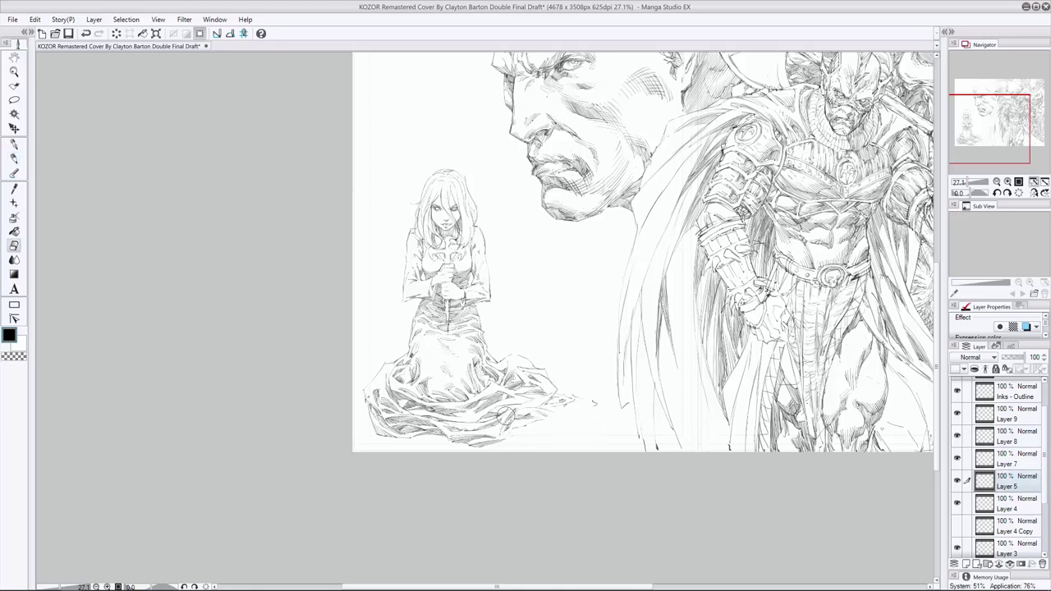
key(p)
key(ctrl+z)
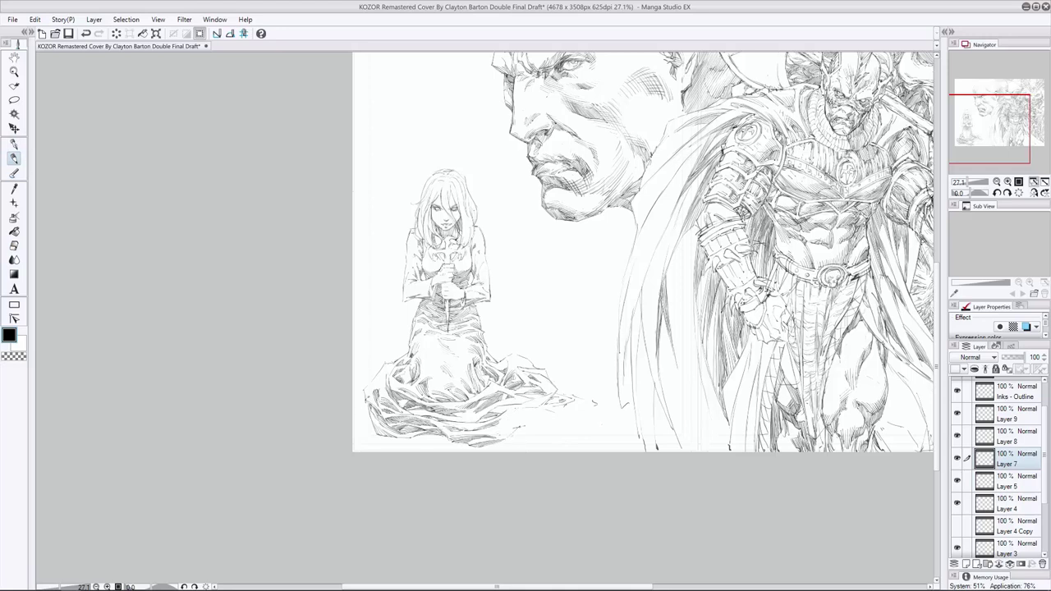
Draw a new pointed trailing end for the dress on Layer 7, with folds leading back to the front hem.
drag(568, 432, 598, 410)
key(e)
mouse_move(532, 426)
mouse_down()
mouse_move(552, 404)
mouse_move(539, 425)
mouse_move(514, 425)
mouse_move(562, 427)
mouse_up()
key(p)
key(e)
key(p)
key(ctrl+z)
mouse_move(539, 427)
mouse_down()
mouse_move(510, 418)
mouse_move(545, 421)
mouse_move(519, 423)
mouse_move(521, 407)
mouse_up()
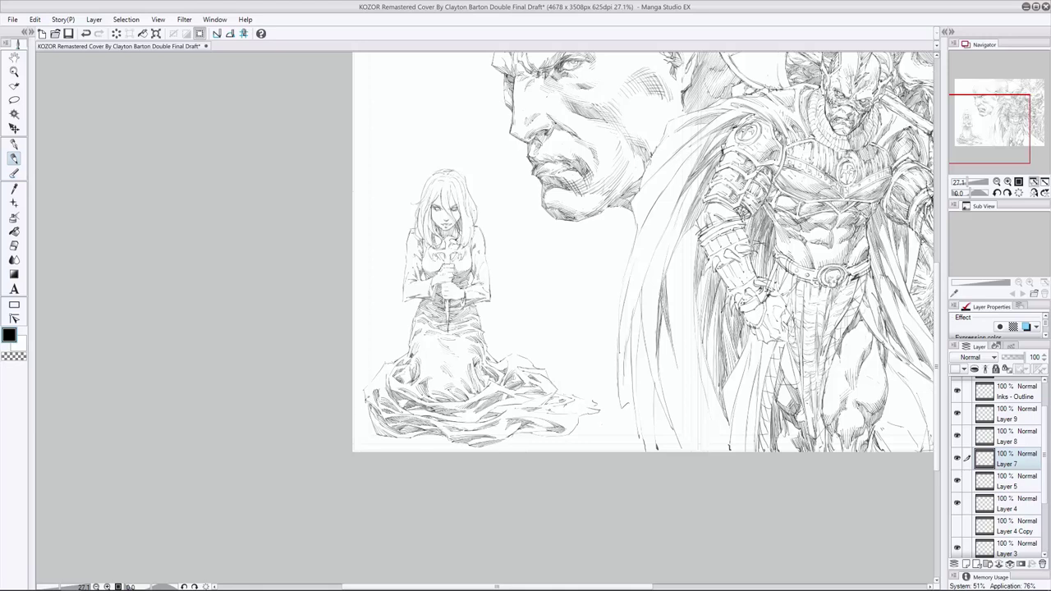
Clean up the trailing folds on Layer 5 and hatch shading into the new dress end on Layer 8.
key(e)
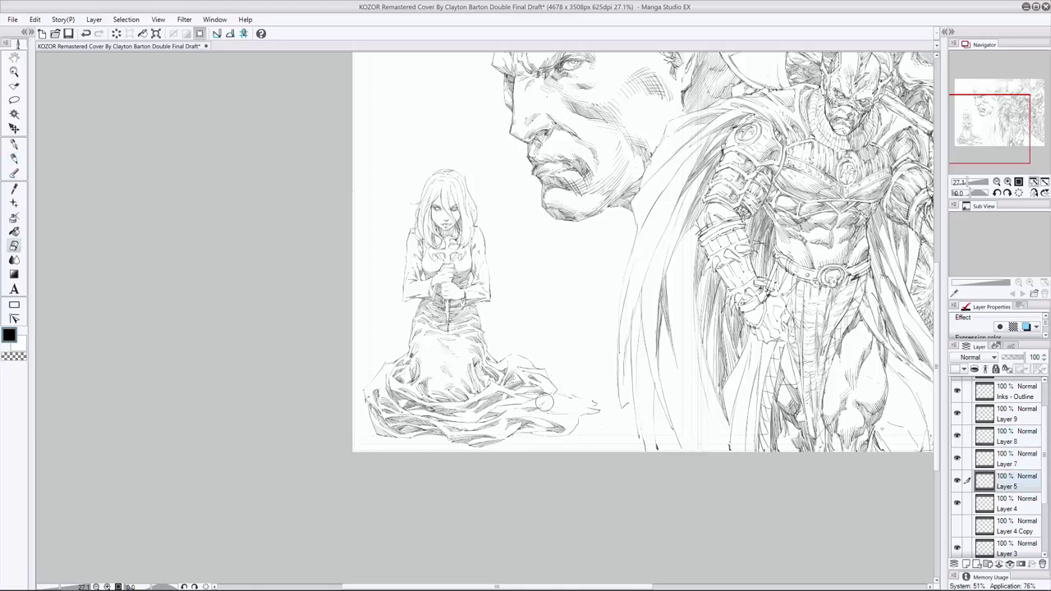
click(989, 435)
key(p)
mouse_move(576, 406)
mouse_down()
mouse_move(534, 400)
mouse_move(578, 396)
mouse_move(547, 397)
mouse_up()
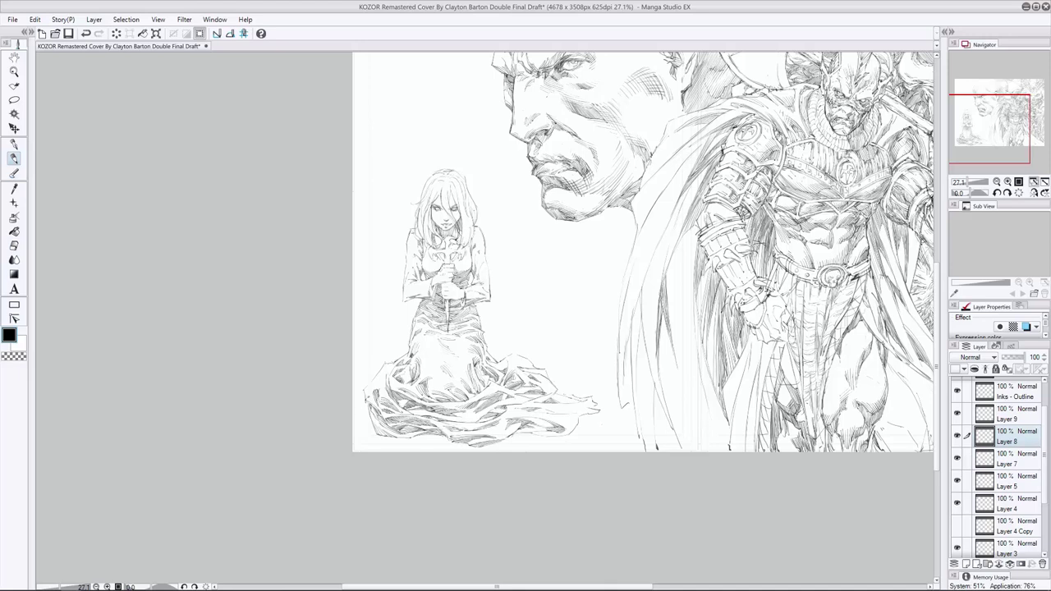
drag(585, 413, 563, 404)
Erase stray marks along the dress's lower hem on Layer 7 and refine its contour on Layer 5.
key(e)
key(alt+bracketleft)
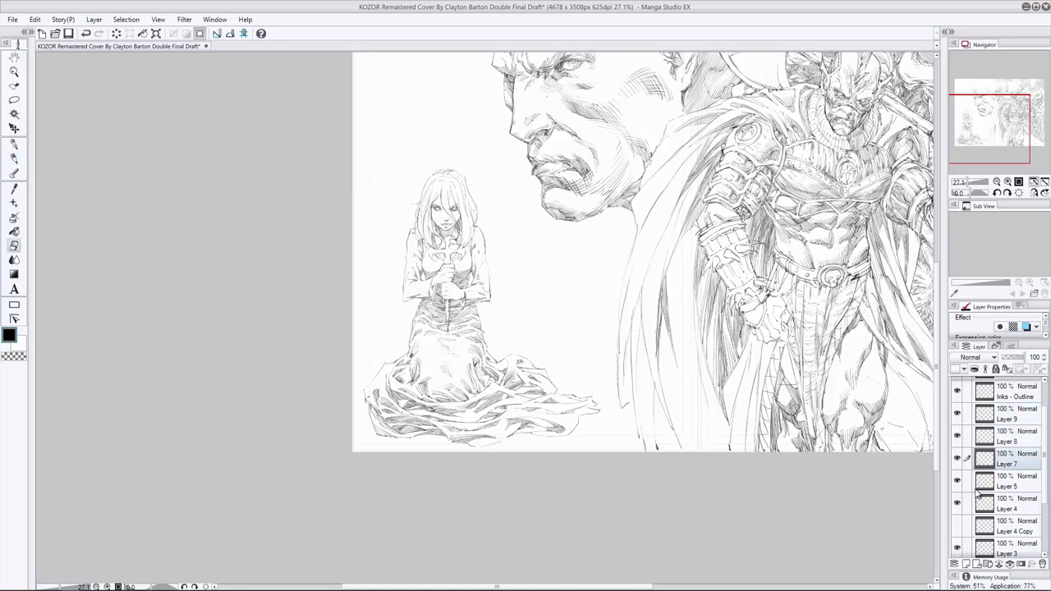
key(alt+bracketleft)
click(14, 157)
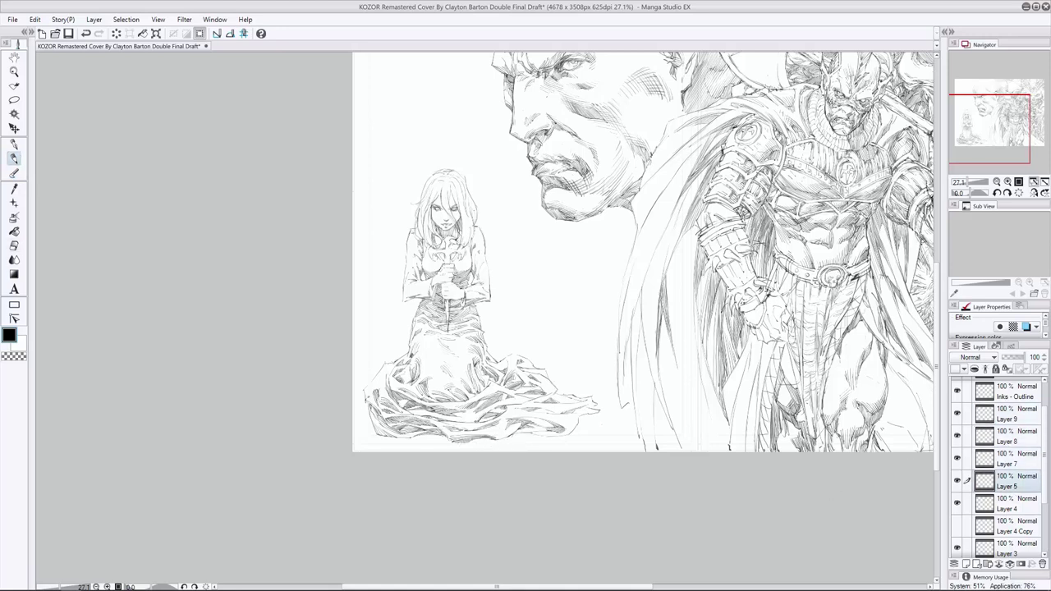
key(ctrl+z)
Hatch shading on Layer 8 into the folds beside and in front of the knees and toward the trailing end.
key(e)
key(alt+bracketright)
key(alt+bracketright)
key(p)
mouse_move(483, 409)
mouse_down()
mouse_move(451, 418)
mouse_move(474, 424)
mouse_up()
mouse_move(483, 412)
mouse_down()
mouse_move(452, 432)
mouse_move(415, 417)
mouse_up()
mouse_move(405, 360)
mouse_down()
mouse_move(385, 374)
mouse_move(399, 407)
mouse_up()
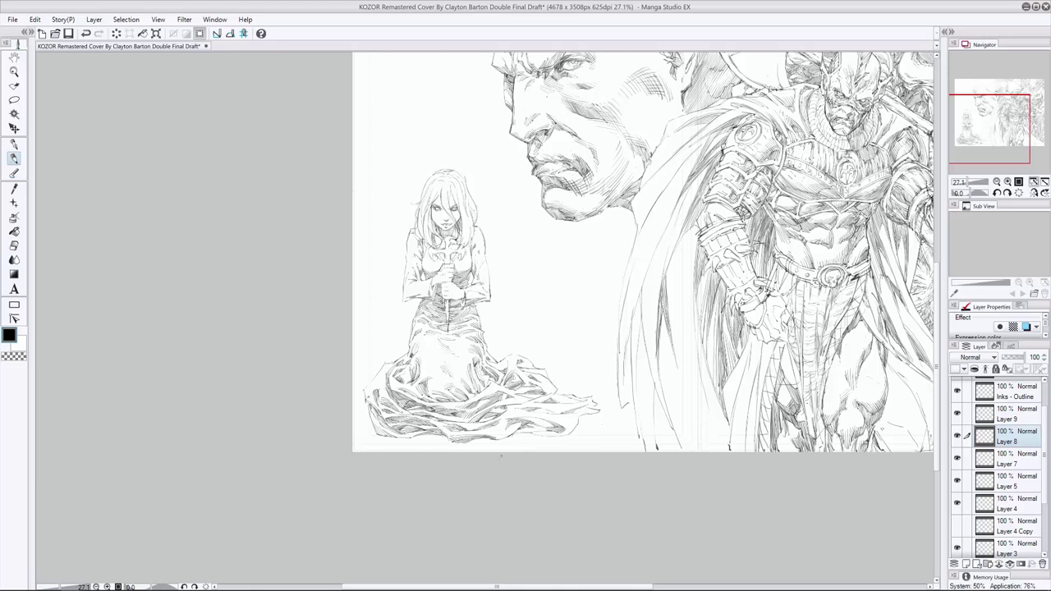
drag(540, 418, 519, 427)
drag(545, 419, 541, 429)
mouse_move(522, 416)
mouse_down()
mouse_move(506, 420)
mouse_move(547, 429)
mouse_up()
Try adding longer hatching strokes across the outer front and trailing folds on Layer 8.
mouse_move(569, 419)
mouse_down()
mouse_move(512, 433)
mouse_move(537, 437)
mouse_move(514, 434)
mouse_move(545, 429)
mouse_move(495, 437)
mouse_up()
key(ctrl+z)
key(ctrl+z)
key(e)
key(p)
key(ctrl+z)
drag(566, 418, 506, 439)
key(ctrl+z)
key(ctrl+z)
key(ctrl+z)
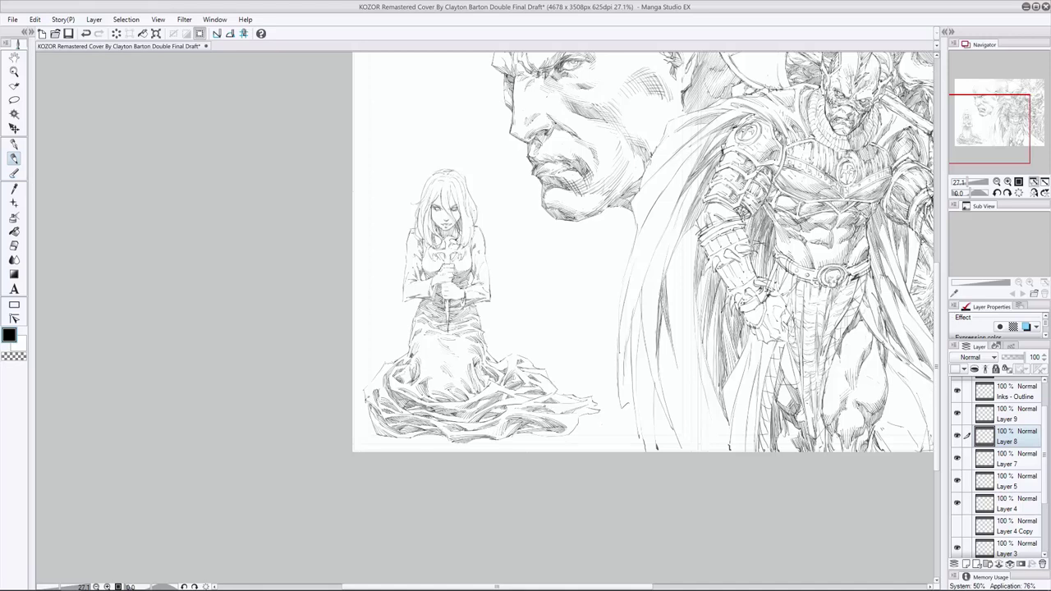
mouse_move(581, 406)
mouse_down()
mouse_move(555, 416)
mouse_move(568, 416)
mouse_move(533, 385)
mouse_up()
key(ctrl+z)
Erase stray marks in the trailing folds on Layer 7 and hatch the front folds on Layer 8.
key(e)
click(996, 464)
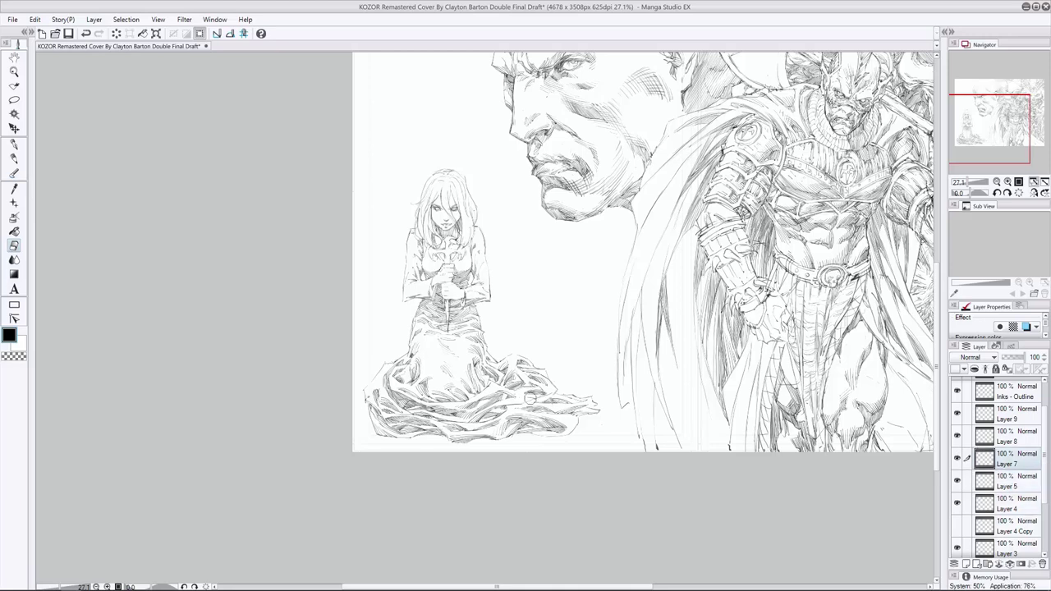
click(996, 441)
key(p)
drag(464, 430, 506, 410)
drag(498, 407, 529, 400)
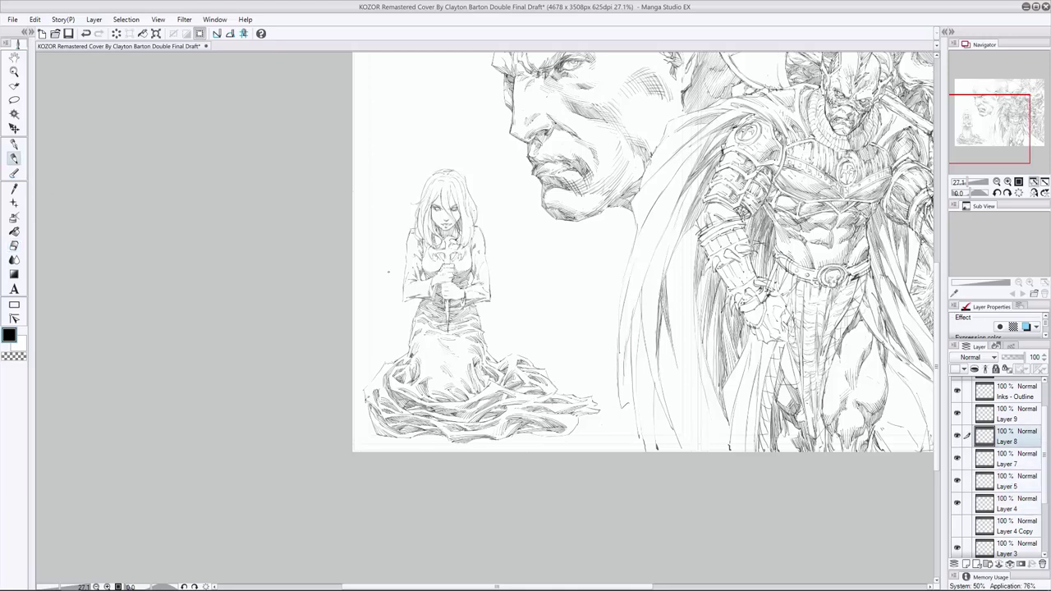
Clean up and redraw the folds beside the knee opposite the trailing end on Layer 5.
ctrl+shift+click(401, 369)
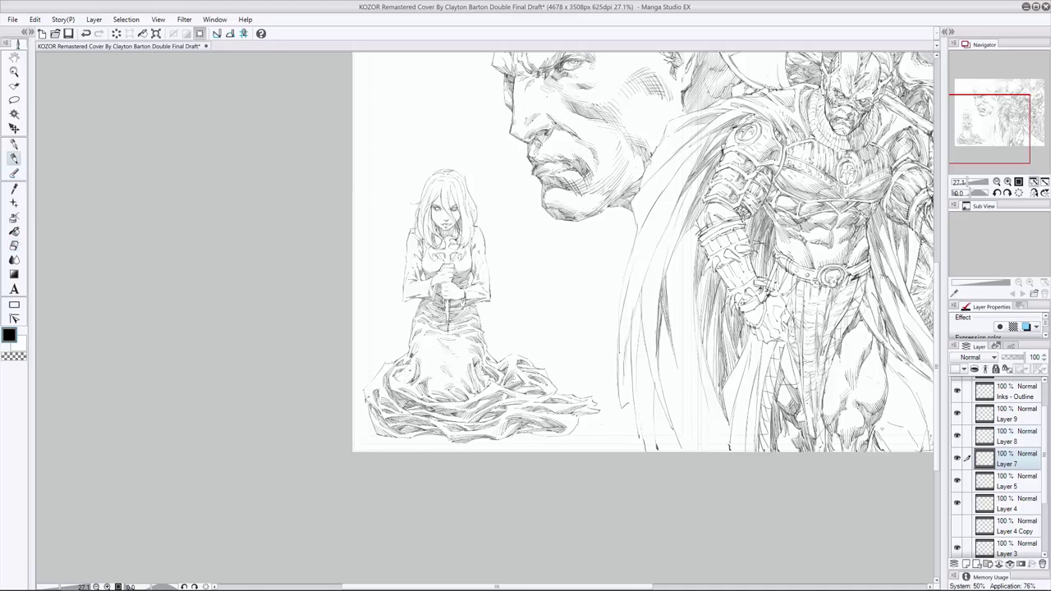
ctrl+shift+click(416, 371)
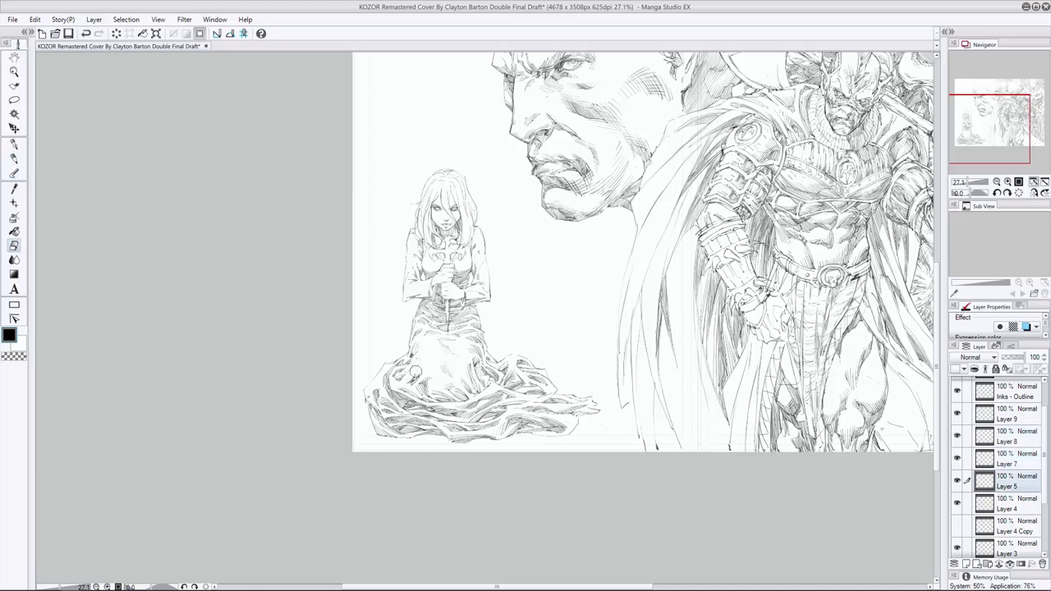
click(14, 158)
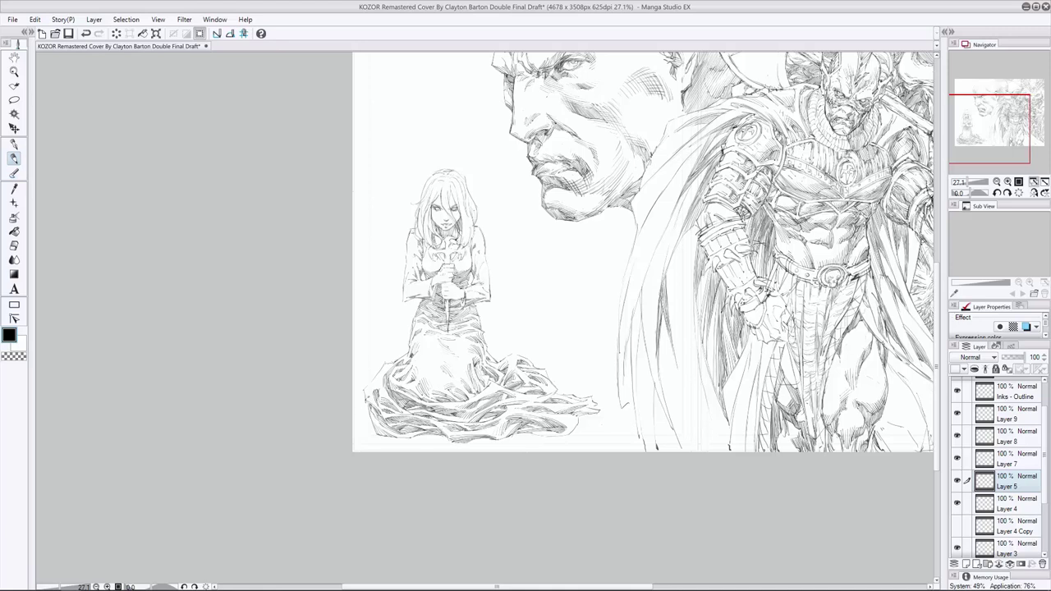
Draw wrinkle lines and light hatching across the lap of the kneeling woman's dress on Layer 5.
key(ctrl+z)
key(ctrl+y)
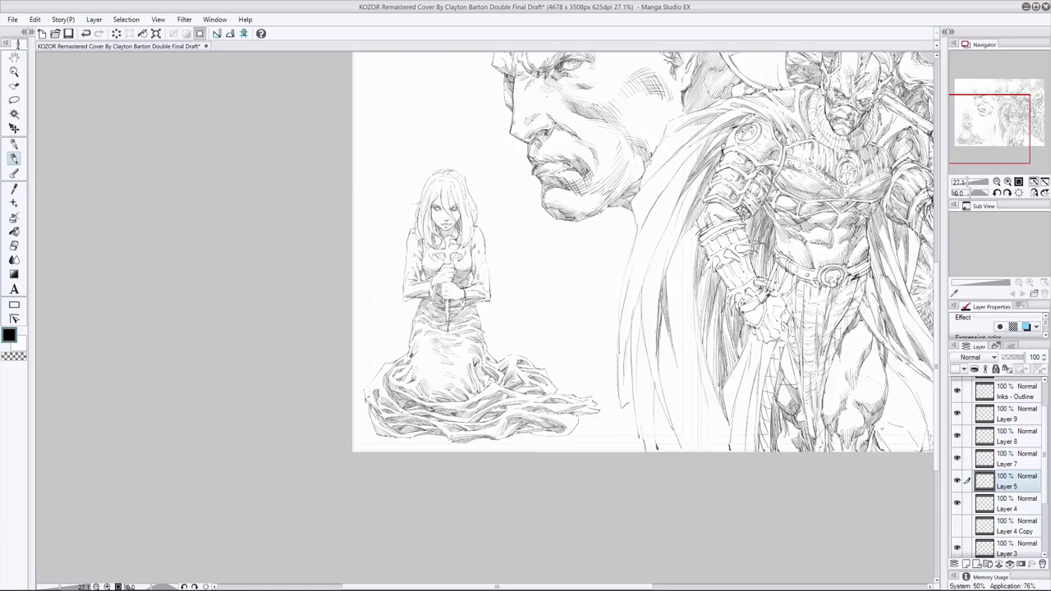
key(e)
key(p)
key(e)
key(p)
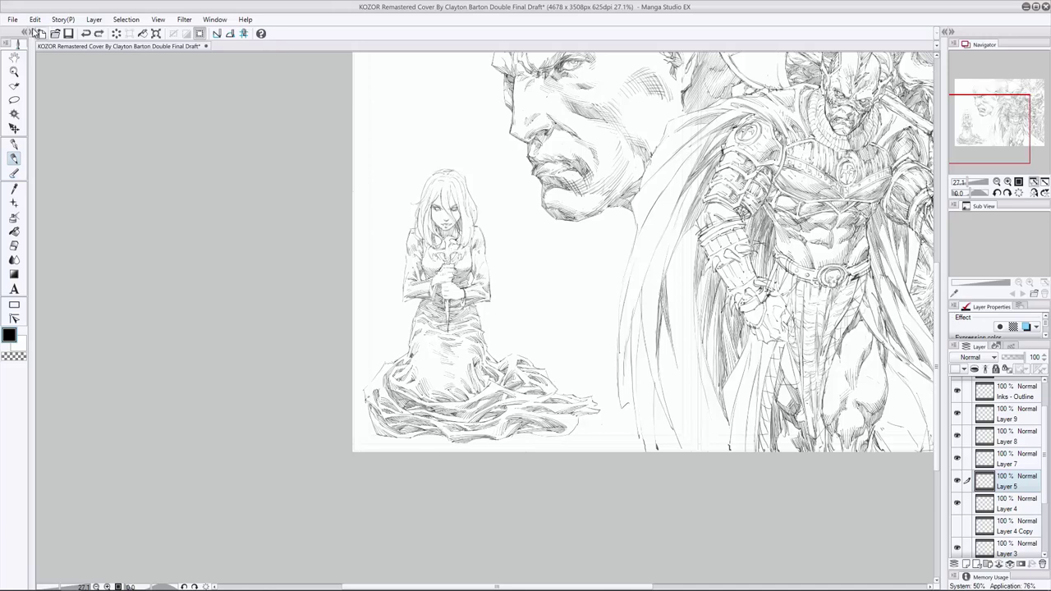
Erase and redraw the wrinkles along the thighs and lower lap on Layer 5.
key(ctrl+z)
key(ctrl+y)
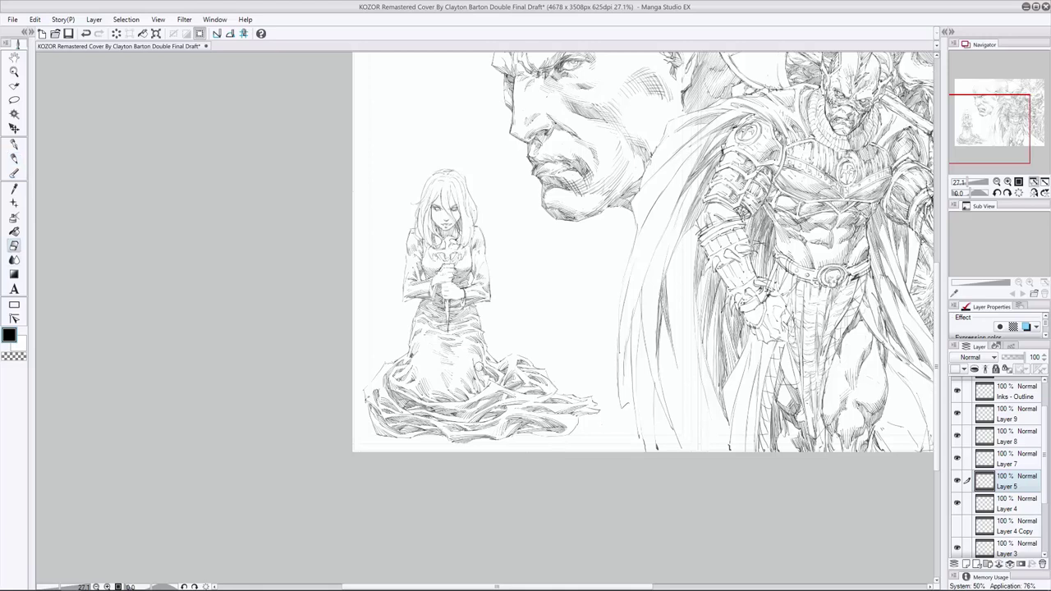
key(e)
key(p)
key(e)
key(alt+bracketleft)
key(alt+bracketleft)
key(p)
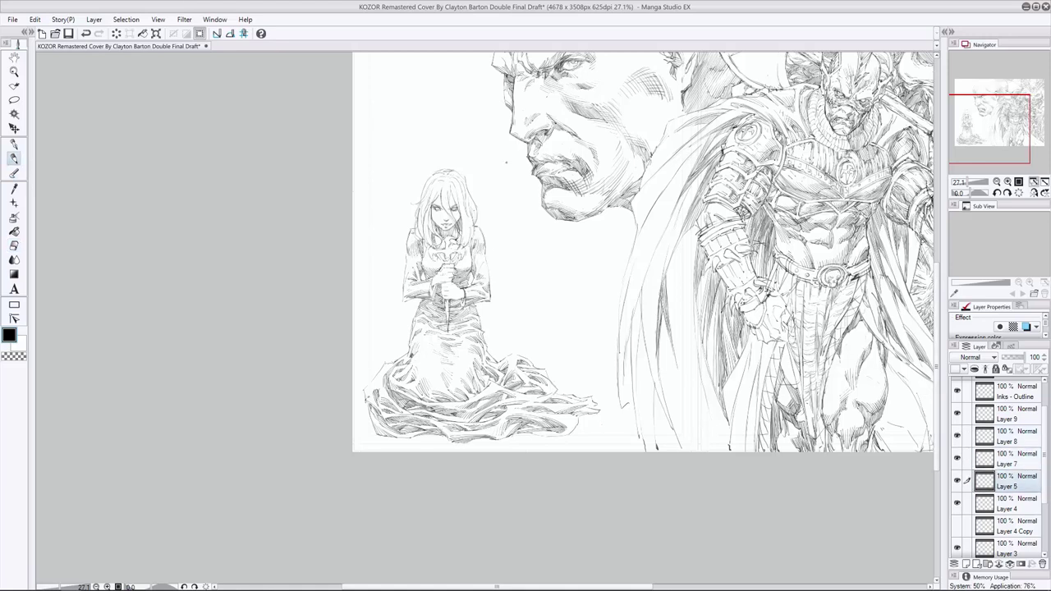
Shade both of the kneeling woman's upper sleeves.
drag(419, 239, 414, 257)
drag(474, 237, 478, 254)
key(alt+bracketleft)
Add hair strands from the crown down both sides of the woman's face and shoulders on Layer 4.
drag(465, 224, 460, 247)
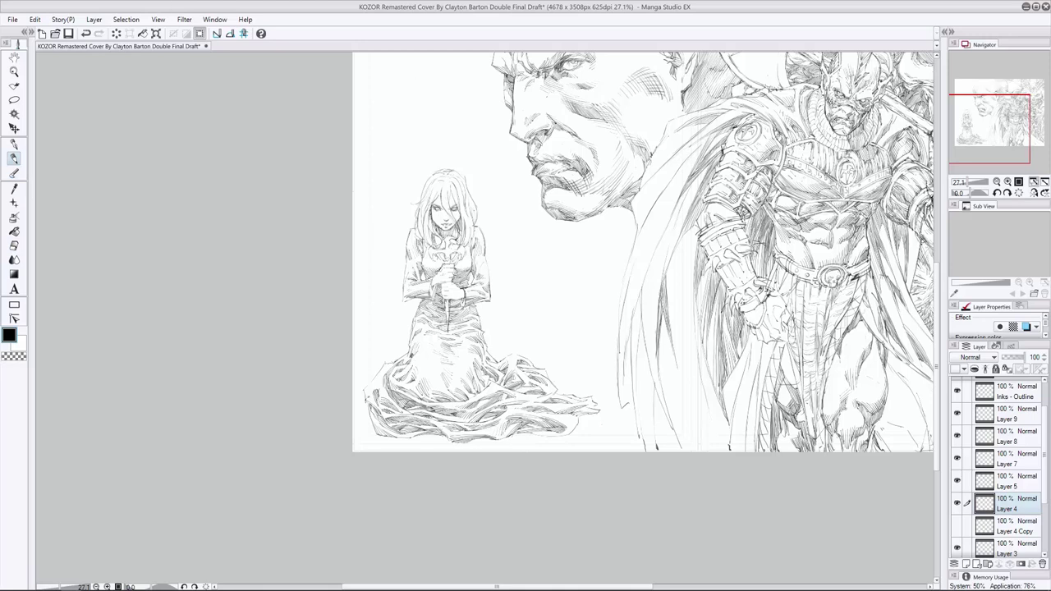
drag(452, 191, 445, 219)
drag(474, 198, 470, 219)
key(ctrl+z)
drag(420, 207, 422, 233)
Check Layer 3 by toggling its visibility and sharpen the sword's hilt and guard on it.
key(e)
click(1011, 481)
click(957, 546)
click(957, 546)
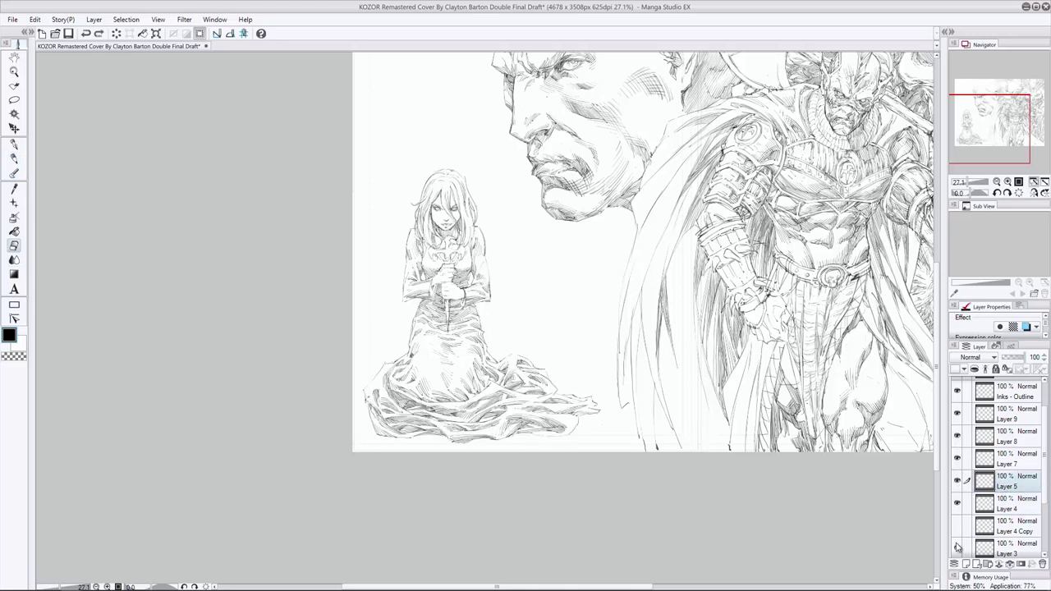
click(986, 548)
key(alt)
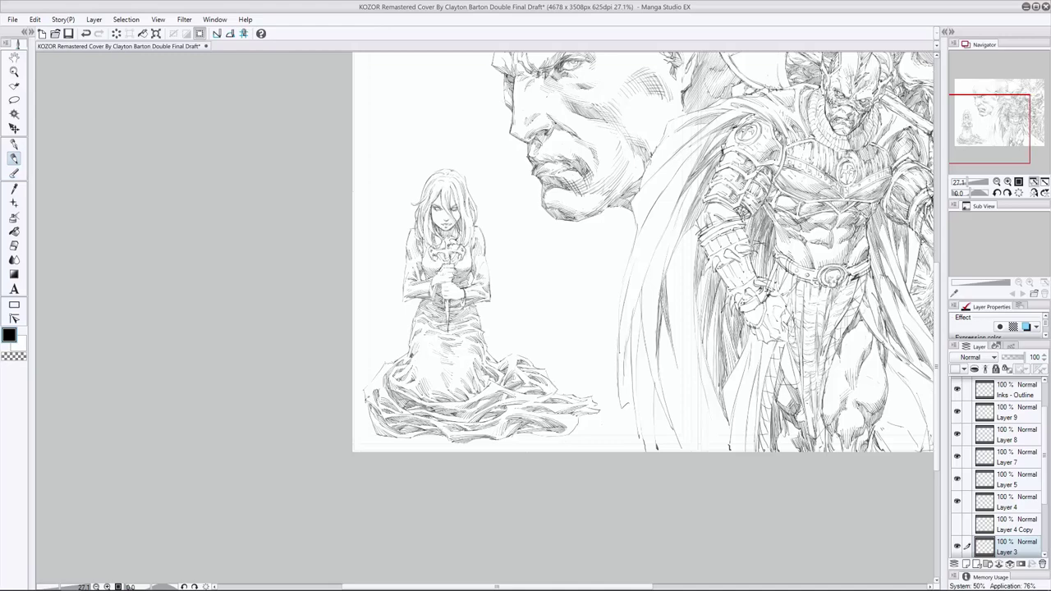
Combine Layers 3, 4, 5, 7, 8 and 9 into one layer, leaving out Layer 4 Copy.
right_click(1016, 506)
click(995, 469)
right_click(1011, 482)
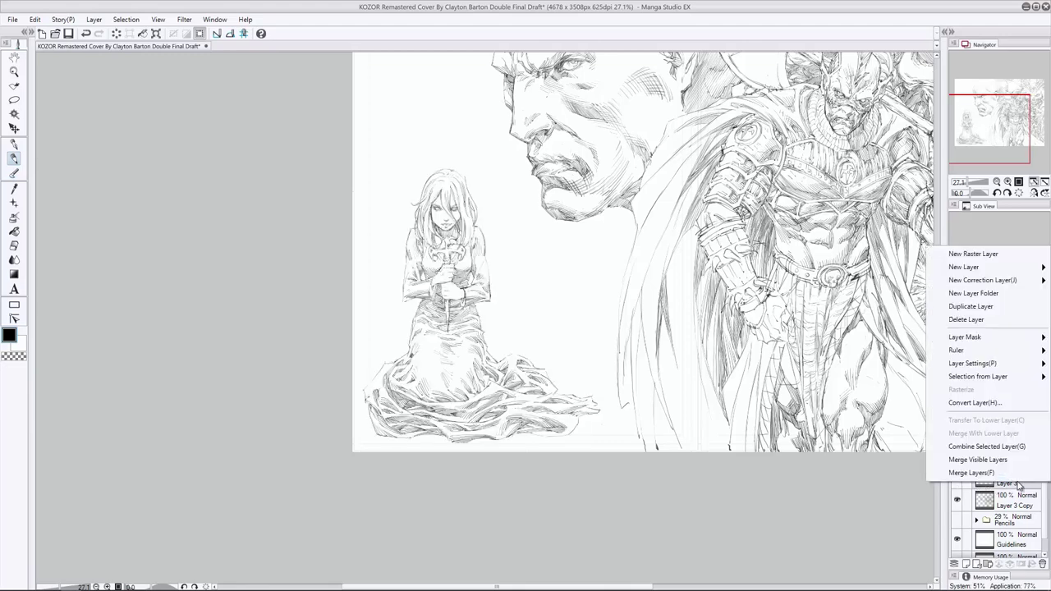
click(920, 443)
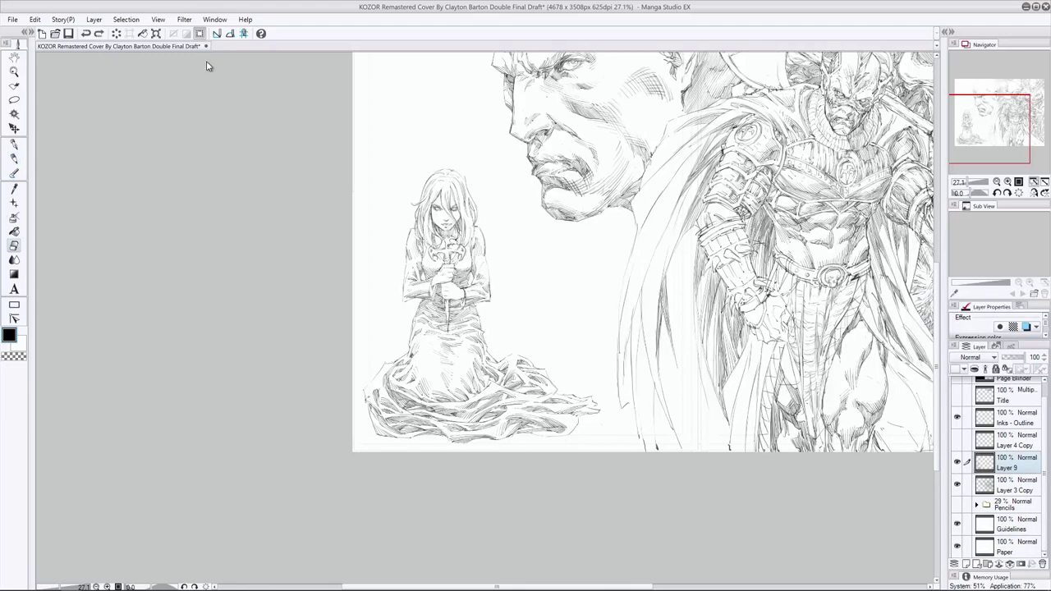
Alternately erase and redraw the spread dress folds beside the kneeling woman's knees on Layer 9.
click(14, 157)
key(e)
key(p)
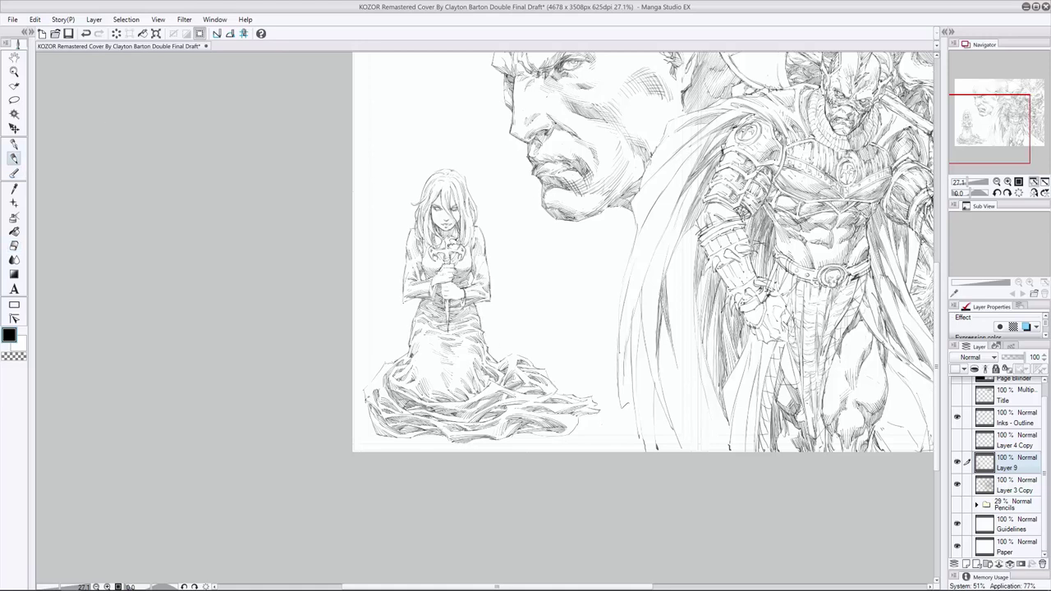
key(e)
key(p)
key(e)
key(ctrl+z)
key(p)
key(ctrl+y)
key(e)
Erase the folds between the knee and the outer hem opposite the trailing end and redraw them.
mouse_move(389, 380)
mouse_down()
mouse_move(389, 398)
mouse_move(417, 403)
mouse_up()
key(p)
key(e)
key(p)
key(e)
key(p)
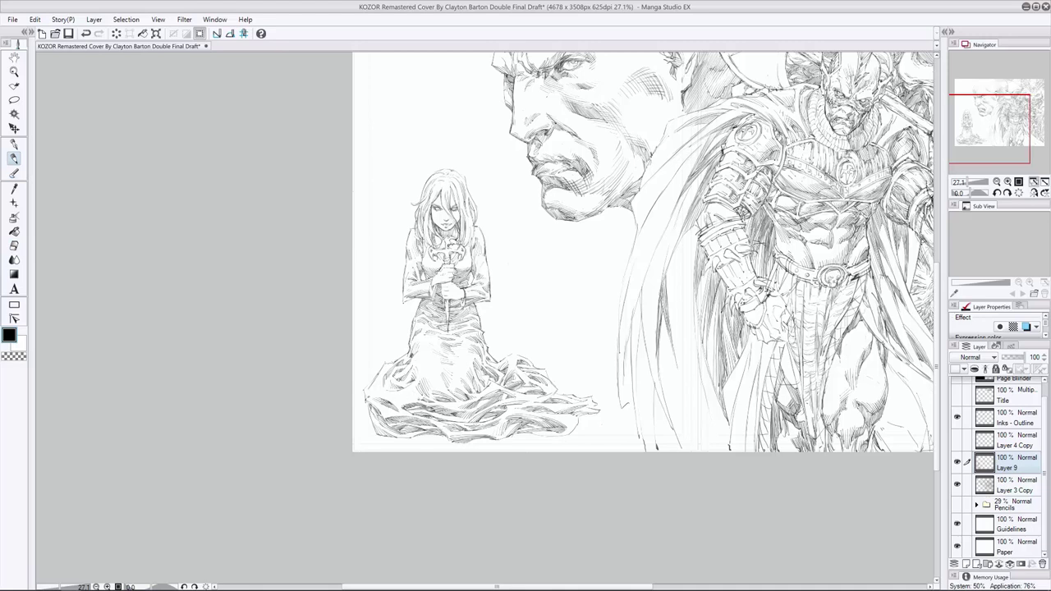
Hatch the redrawn folds opposite the trailing end on Layer 9 and save the drawing.
key(e)
key(ctrl+z)
key(ctrl+y)
key(p)
key(ctrl+z)
key(ctrl+y)
drag(396, 399, 416, 386)
drag(379, 392, 389, 382)
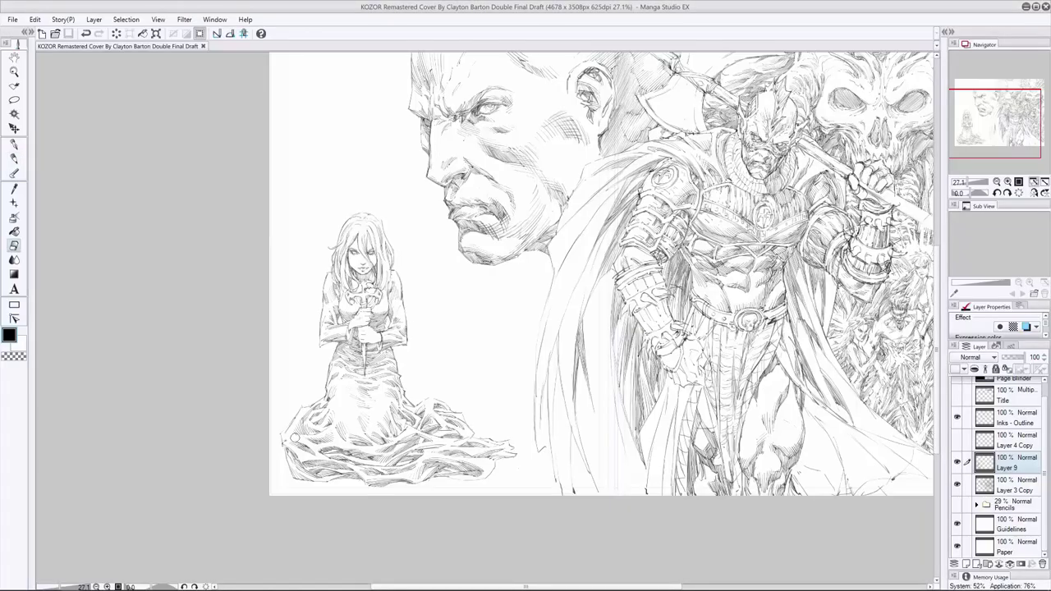
Erase and redraw the dress folds at the outer hem and on both sides of the knees.
drag(293, 438, 303, 423)
drag(386, 427, 415, 452)
key(p)
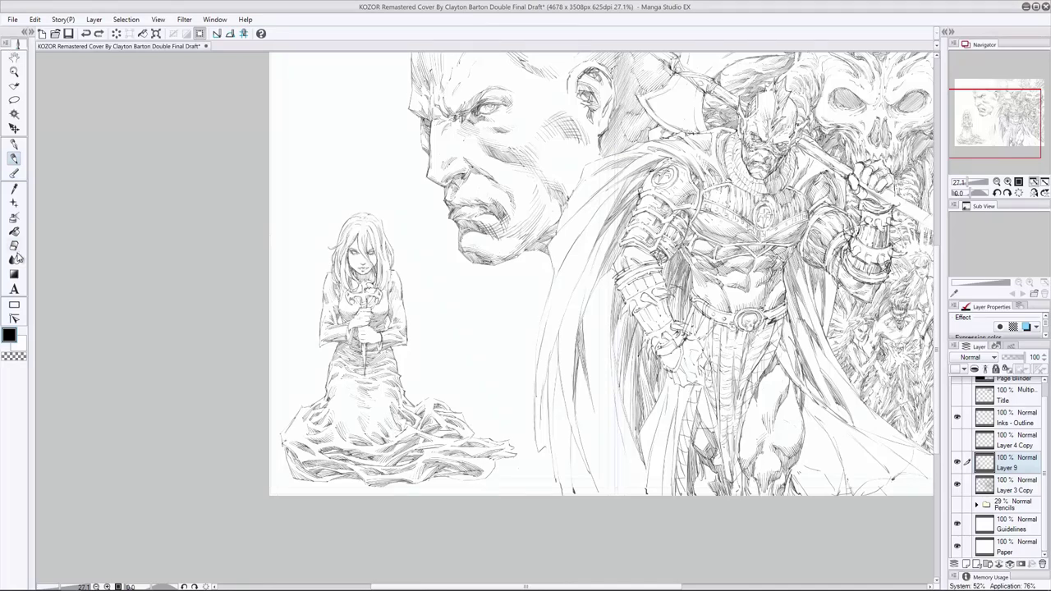
drag(391, 421, 401, 433)
drag(298, 436, 307, 419)
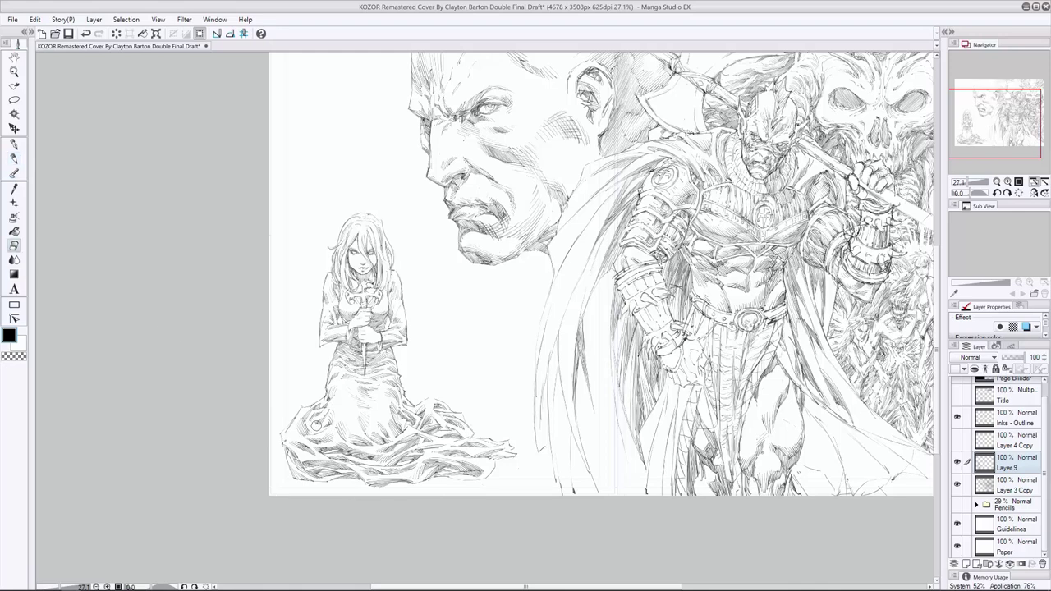
drag(309, 434, 324, 426)
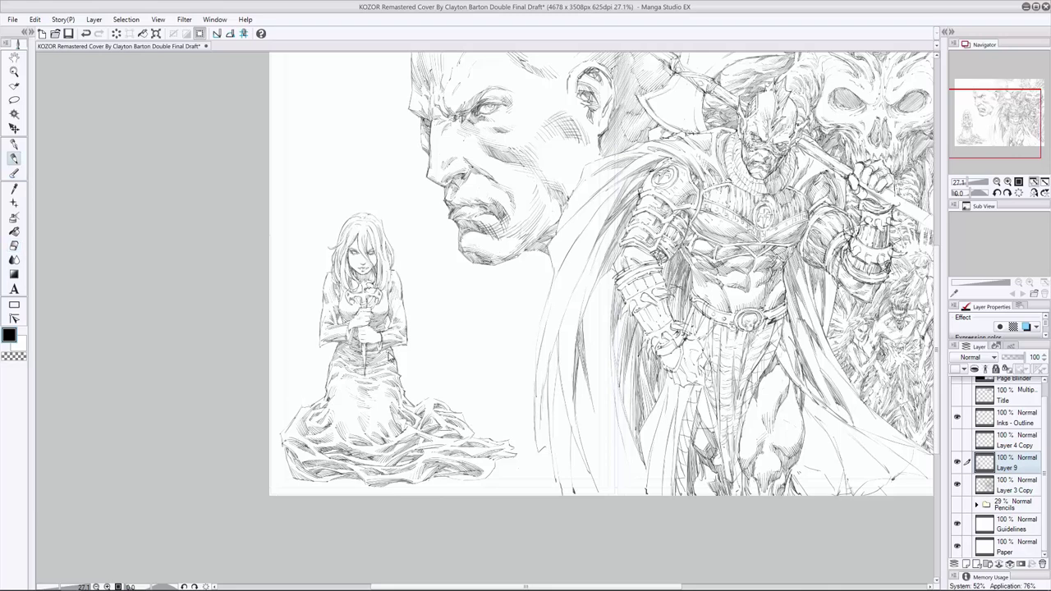
key(e)
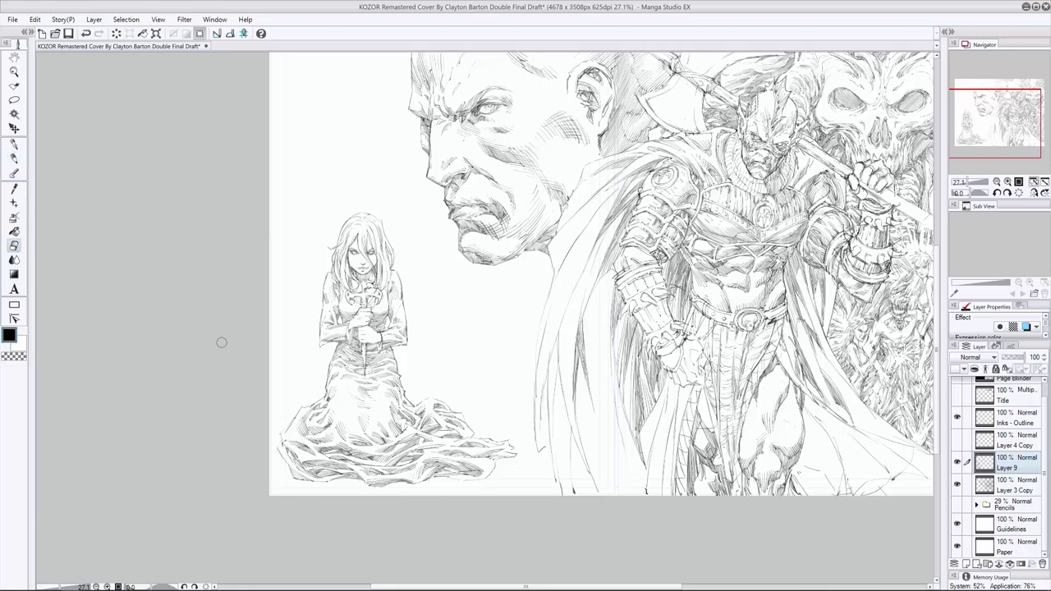
Extend and clean up the outer hem line opposite the trailing end on Layer 9.
click(14, 157)
key(e)
key(p)
key(e)
key(p)
Show Layer 4 Copy briefly as a reference, hide it again, and retouch the dress folds on Layer 9.
click(957, 439)
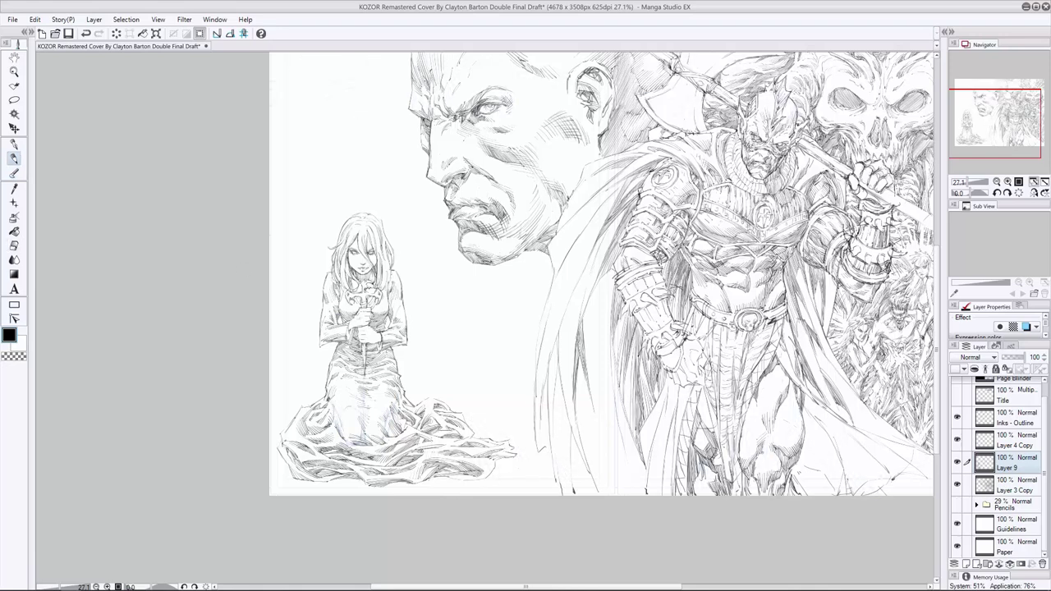
key(e)
key(p)
key(e)
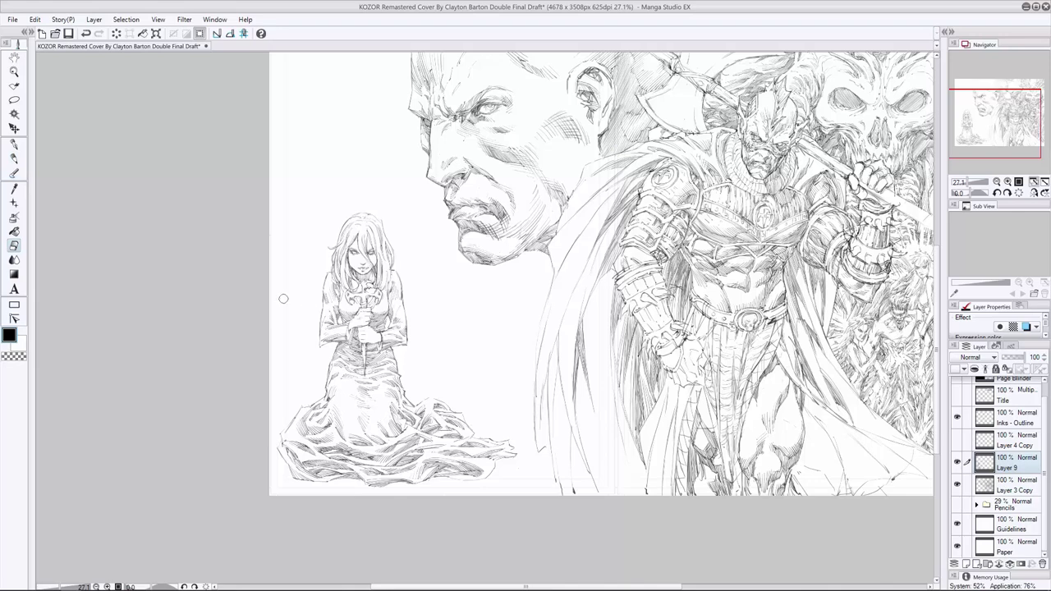
key(p)
key(ctrl+z)
key(e)
key(p)
key(e)
key(p)
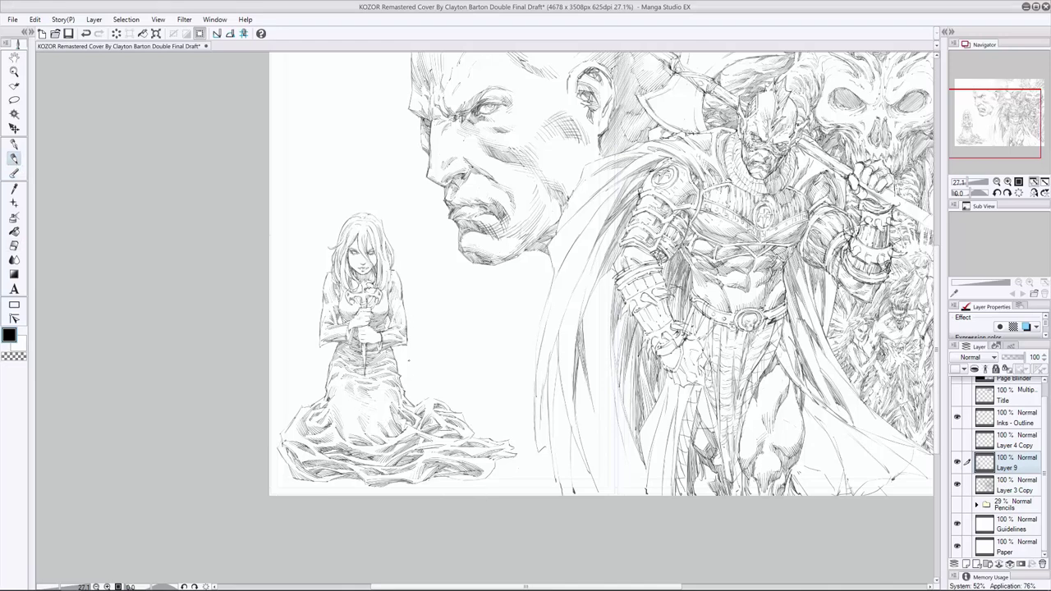
Tighten the fold lines and hatching around the knees with repeated erasing and redrawing.
key(e)
key(p)
key(e)
key(p)
key(ctrl+z)
key(ctrl+y)
key(e)
key(p)
key(e)
key(p)
key(e)
key(p)
key(e)
key(p)
key(ctrl+z)
key(ctrl+y)
key(ctrl+z)
key(ctrl+z)
key(e)
key(p)
key(ctrl+z)
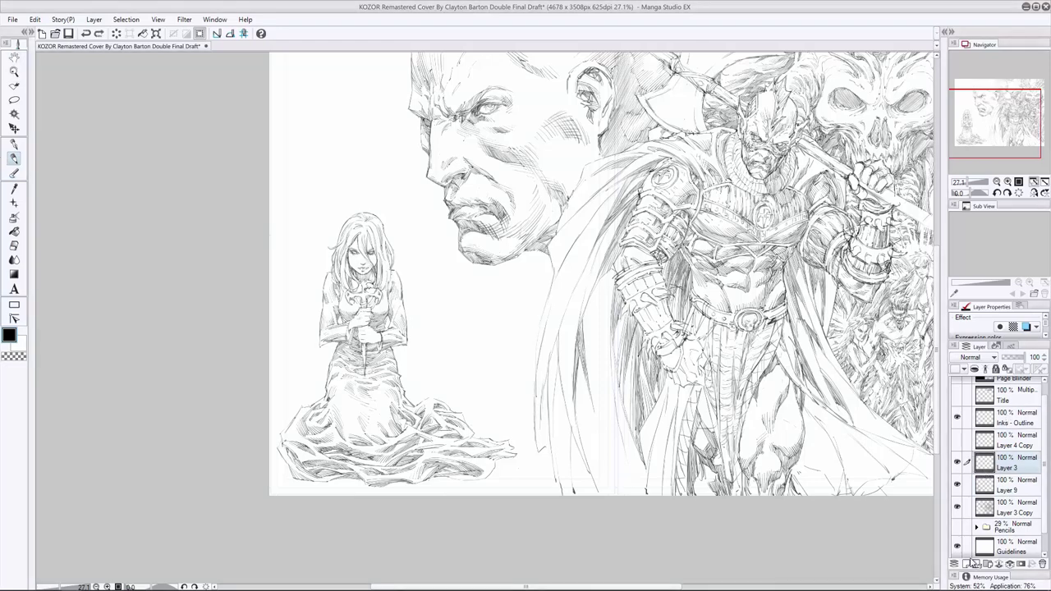
Add two new layers above Layer 9 and make Layer 9 active again.
key(ctrl+shift+n)
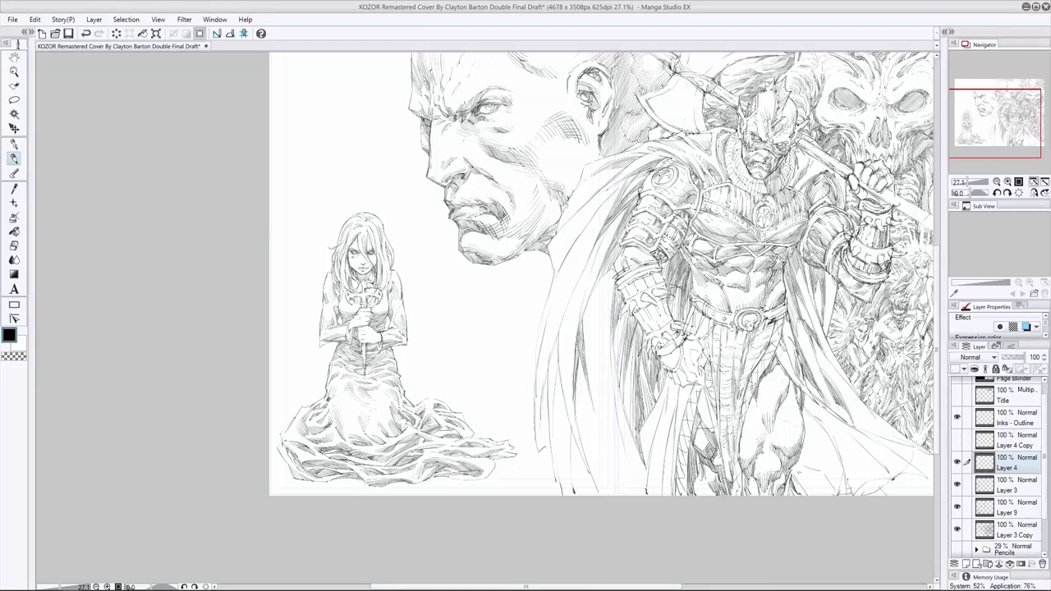
key(ctrl+z)
key(ctrl+y)
key(e)
key(alt+bracketleft)
key(alt+bracketleft)
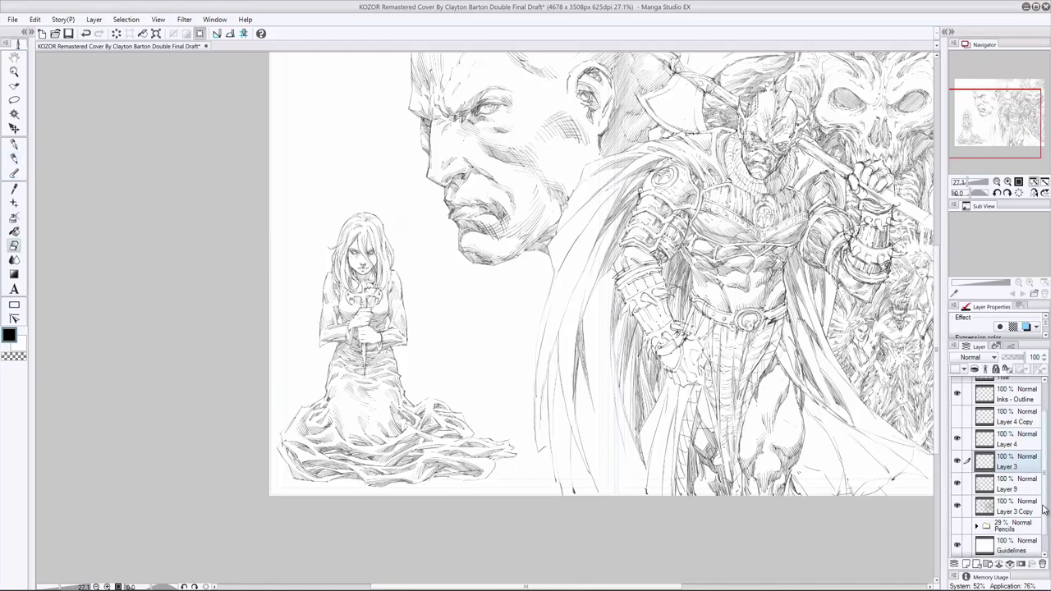
key(p)
key(ctrl+z)
key(ctrl+y)
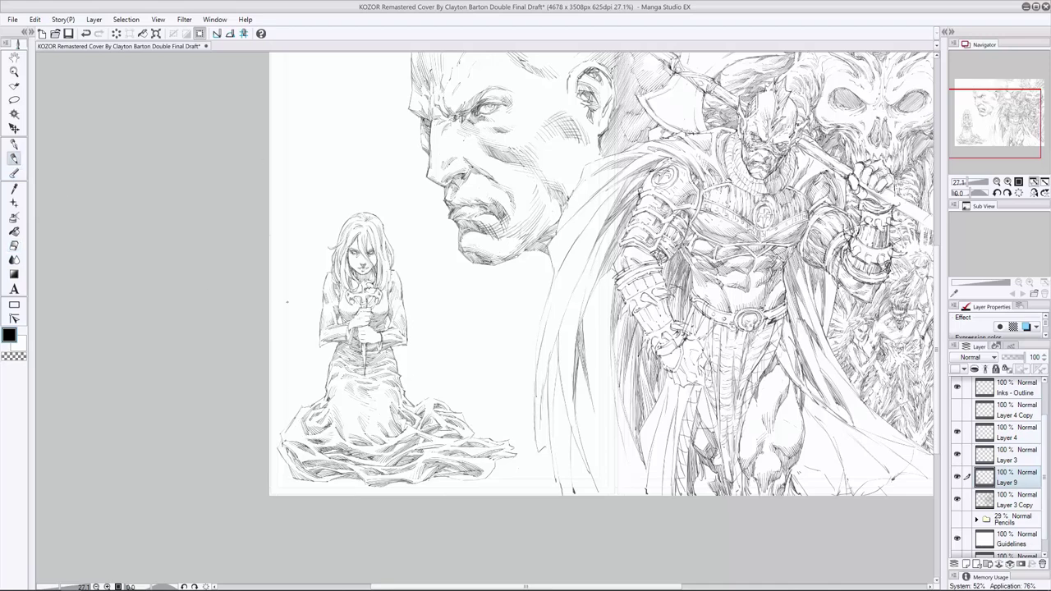
Widen the outermost folds opposite the trailing end by erasing and redrawing their edge on Layer 9.
click(14, 246)
key(p)
key(ctrl+z)
key(ctrl+y)
key(e)
click(14, 154)
key(e)
key(p)
Draw and refine the front folds running toward the trailing end of the dress.
drag(442, 446, 460, 440)
key(e)
click(14, 158)
key(e)
key(p)
key(e)
key(p)
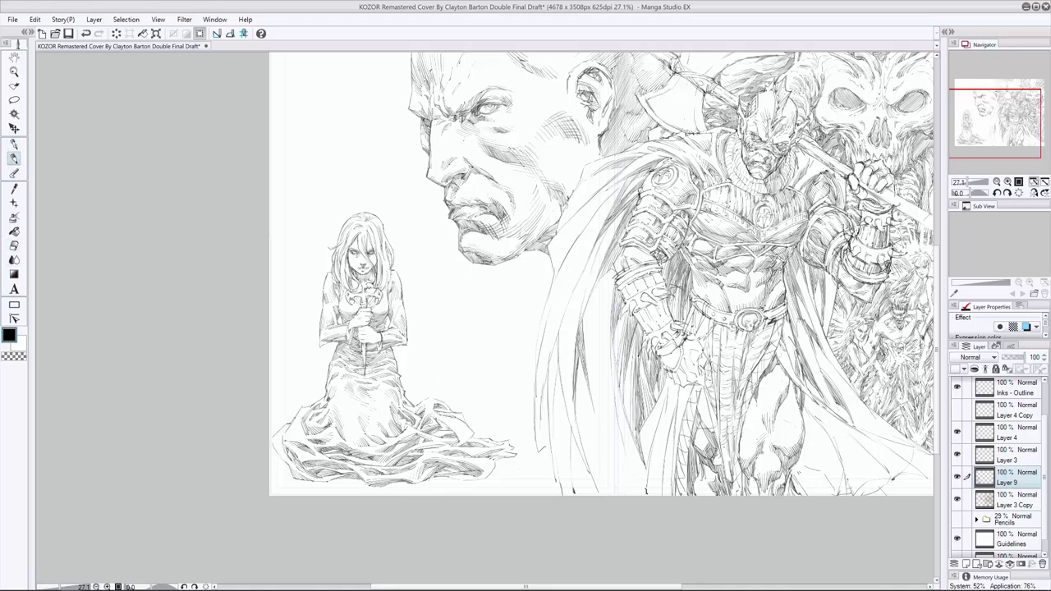
Erase the small folds beside the knee on the trailing side and redraw them as broader folds.
key(e)
drag(411, 417, 406, 424)
key(p)
key(e)
key(p)
key(e)
key(p)
key(e)
key(p)
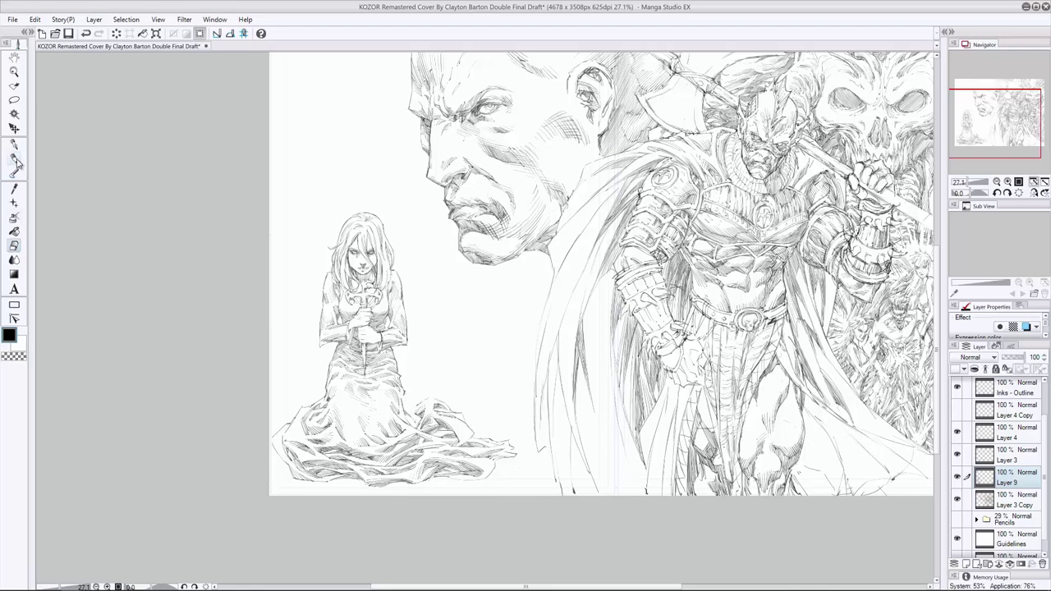
key(e)
click(14, 157)
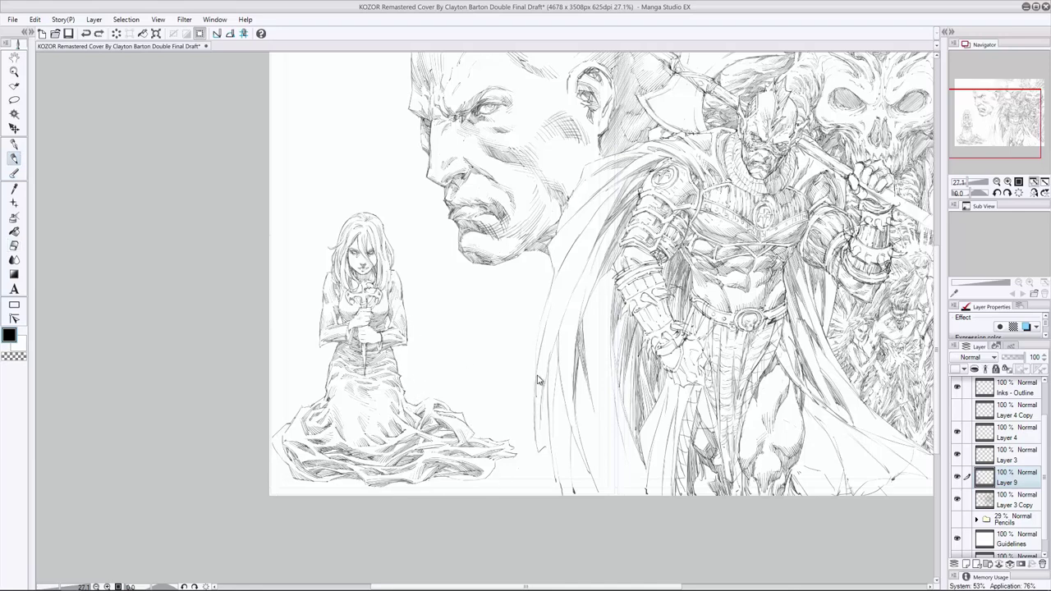
Refine the contours of the raised fold on the trailing side of the dress.
key(ctrl+z)
key(ctrl+y)
key(e)
key(p)
key(e)
key(p)
key(e)
Hatch the raised fold on the trailing side and save the drawing.
key(ctrl+s)
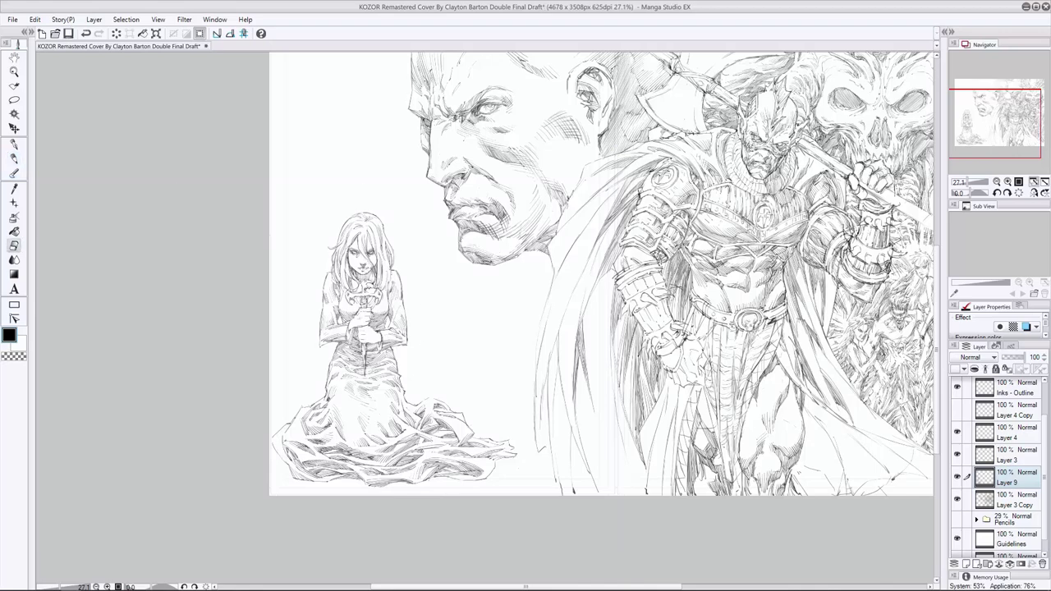
key(p)
drag(440, 427, 455, 436)
key(ctrl+s)
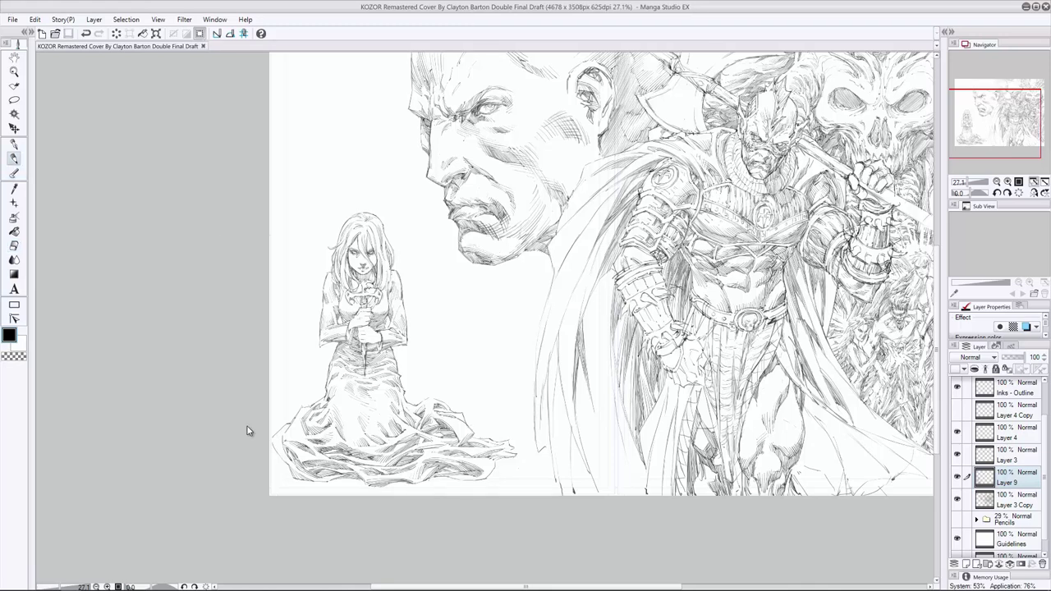
Show the Pencils folder and remove the separate Layers 3 and 4 above Layer 9.
click(957, 519)
key(ctrl+e)
Undo the upward shift of the kneeling woman and hide Layer 9.
click(957, 462)
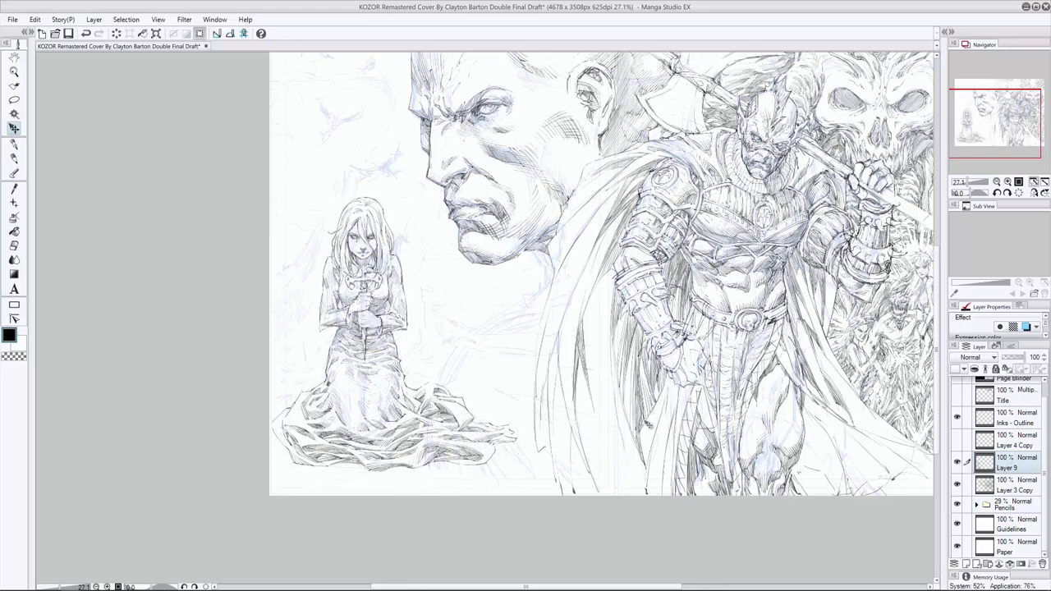
key(ctrl+z)
key(ctrl+z)
key(ctrl+z)
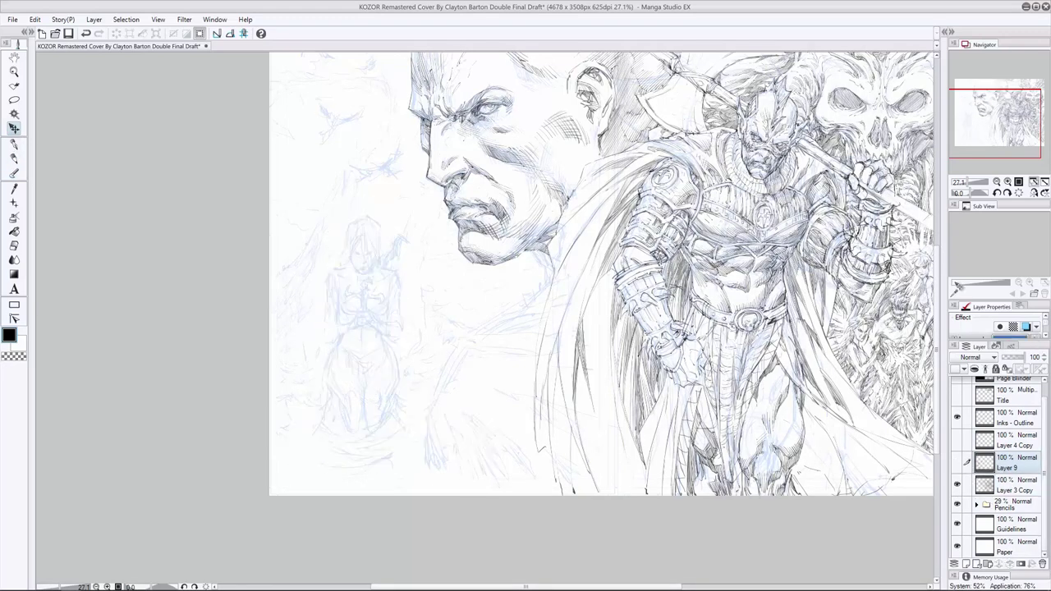
Draw the large bald man's neck, shoulder and arm outline over the sketch on a new Layer 3.
click(14, 159)
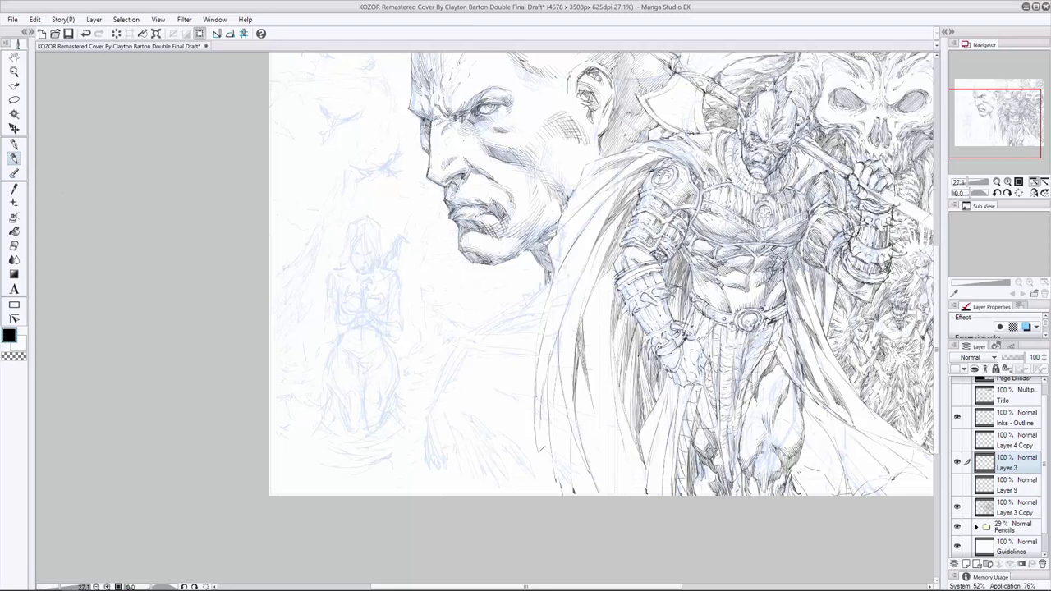
mouse_move(542, 291)
mouse_down()
mouse_move(466, 334)
mouse_move(431, 401)
mouse_move(423, 448)
mouse_move(438, 493)
mouse_up()
mouse_move(427, 420)
mouse_down()
mouse_move(431, 493)
mouse_move(415, 491)
mouse_move(438, 448)
mouse_up()
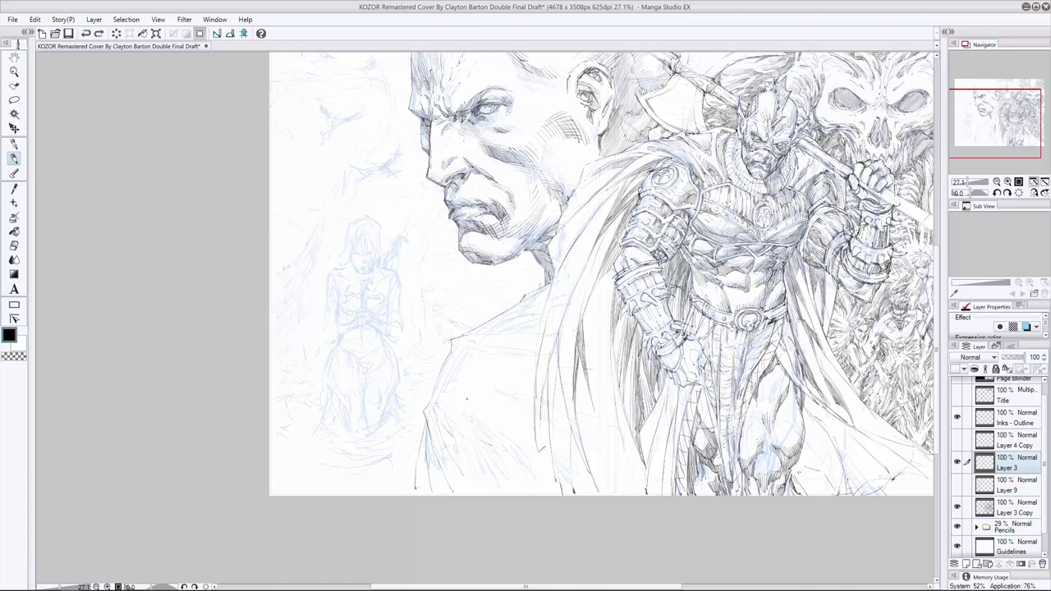
Draw fold lines across the large man's garment on Layer 3 and undo the last erasure there.
drag(462, 411, 475, 432)
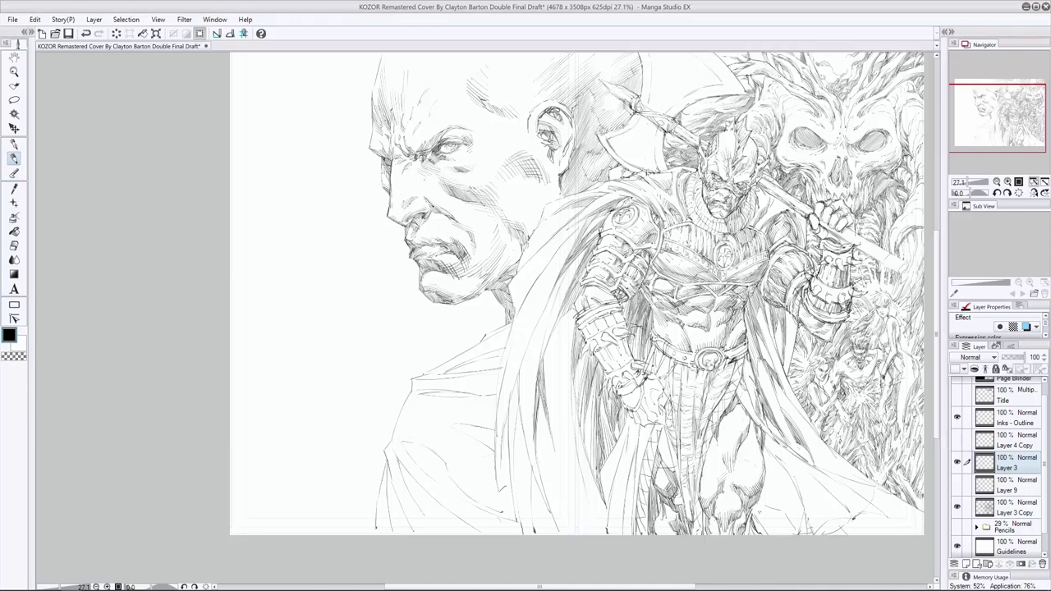
key(ctrl+minus)
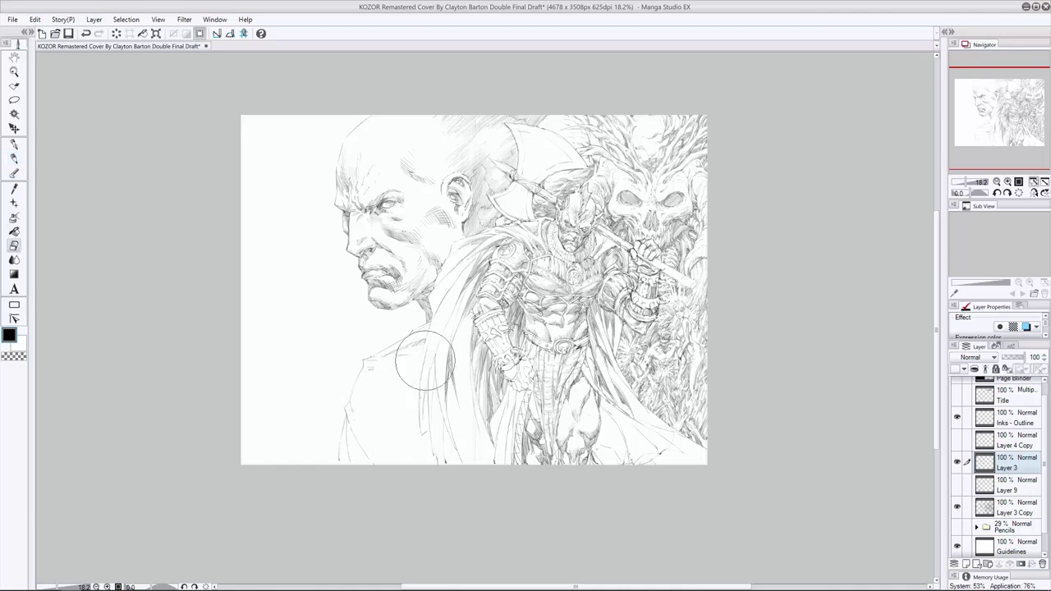
mouse_move(372, 368)
mouse_down()
mouse_move(404, 396)
mouse_move(389, 407)
mouse_up()
key(ctrl+z)
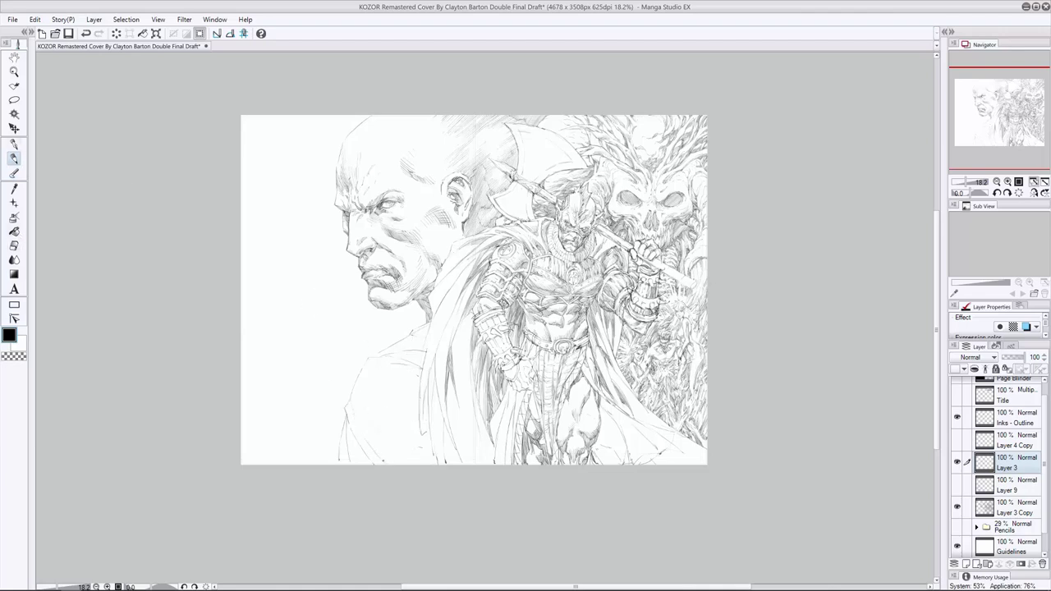
Redraw the large bald man's shoulder, arm outline and lower garment folds on Layer 3, using the Pencils sketch as a guide.
drag(369, 444, 396, 466)
mouse_move(358, 439)
mouse_down()
mouse_move(353, 456)
mouse_move(373, 466)
mouse_up()
click(957, 526)
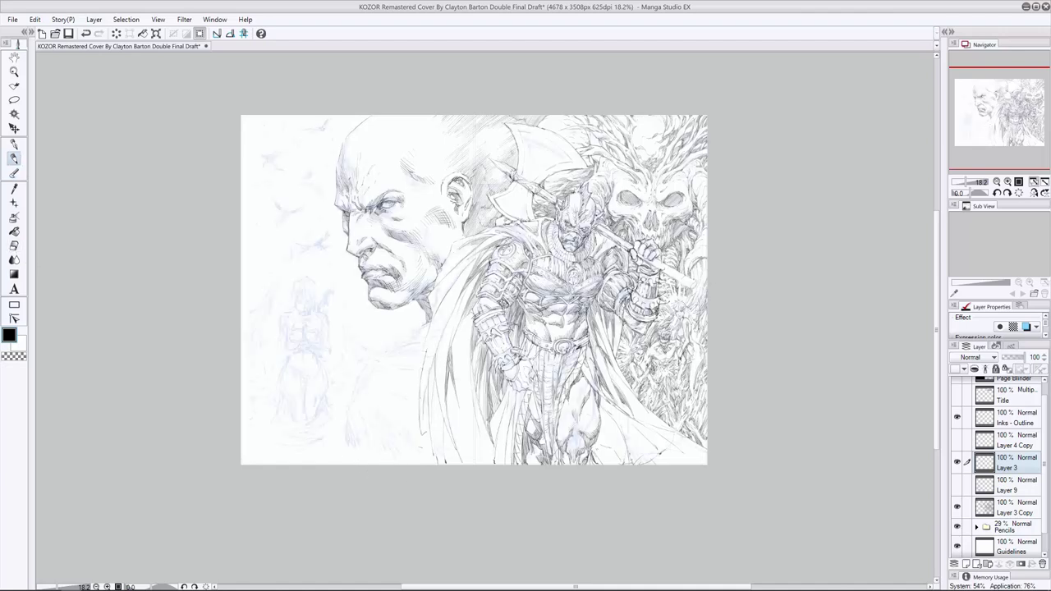
drag(417, 338, 378, 358)
mouse_move(366, 363)
mouse_down()
mouse_move(349, 390)
mouse_move(345, 448)
mouse_up()
Show Layer 9, hide the Pencils folder and erase the kneeling woman's outer arm lines with the canvas mirrored.
click(957, 484)
click(1010, 484)
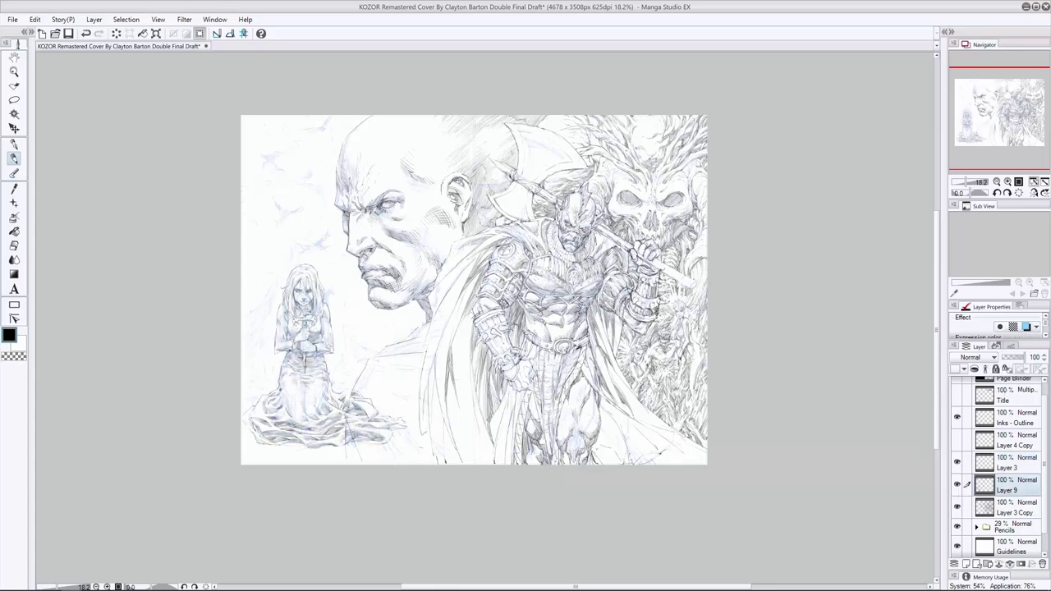
key(h)
key(e)
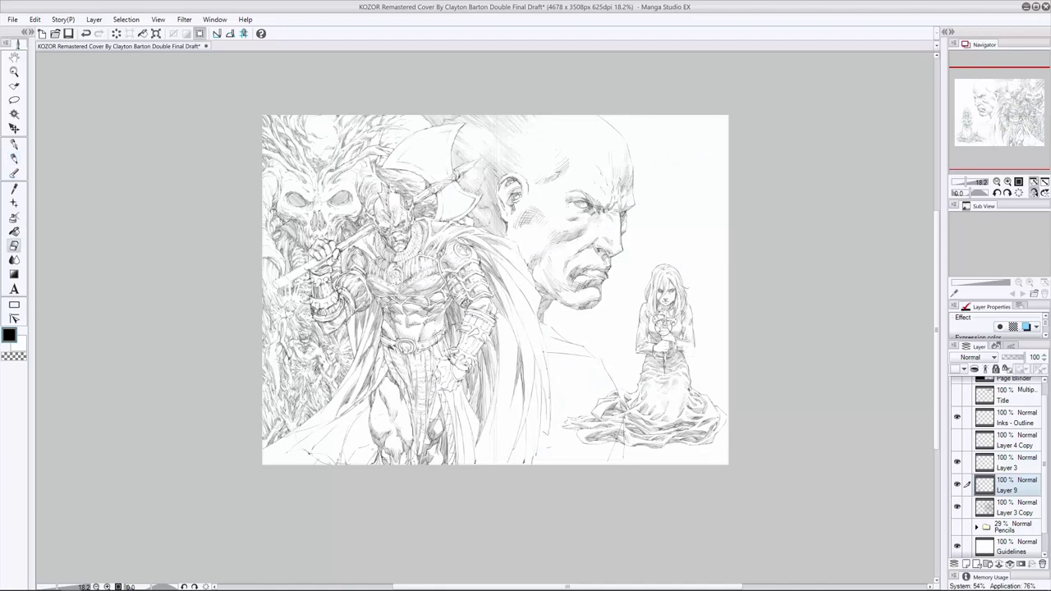
key(p)
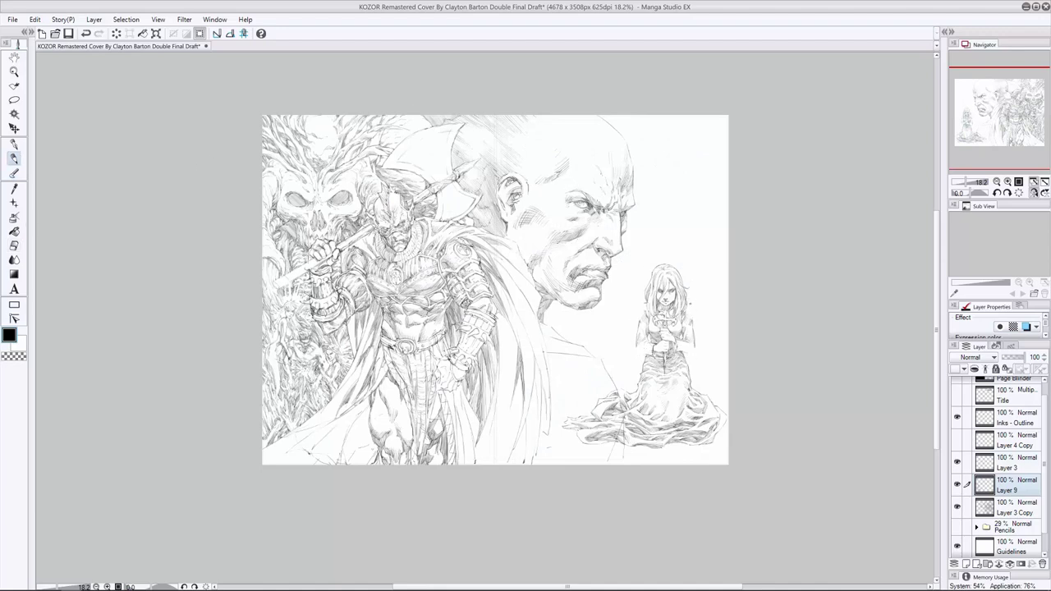
mouse_move(648, 344)
mouse_down()
mouse_move(635, 357)
mouse_move(692, 330)
mouse_move(650, 327)
mouse_up()
key(e)
click(14, 158)
Add a new layer above Layer 9 and sketch new upper arms and elbows for the kneeling woman.
click(968, 565)
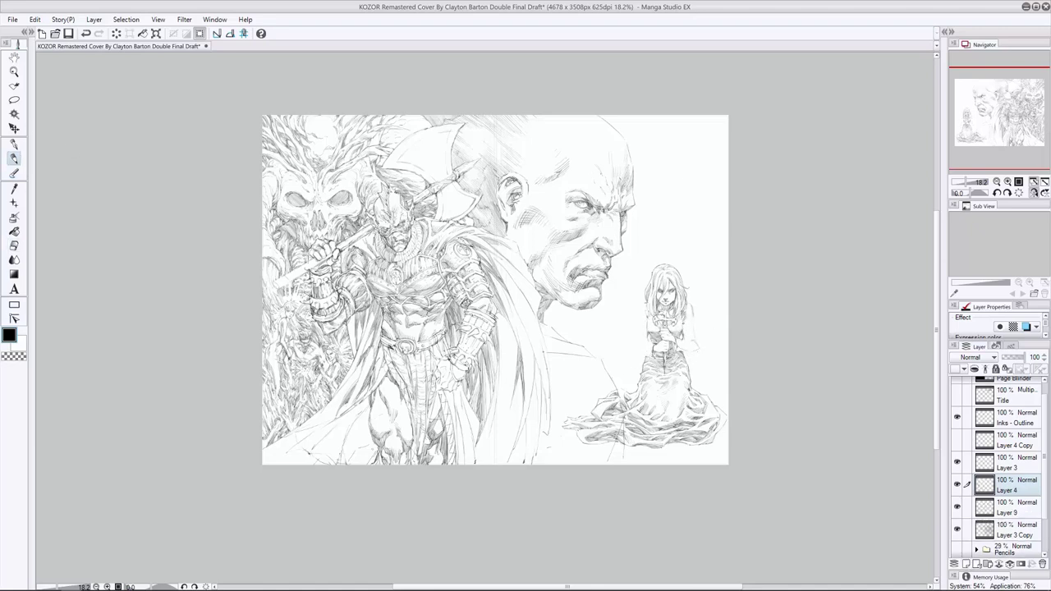
key(e)
key(p)
drag(627, 344, 641, 355)
key(e)
key(p)
key(e)
key(p)
drag(636, 318, 647, 341)
Flip the canvas back and rework the kneeling woman's elbow and arm sketch lines on Layer 4.
key(h)
key(e)
drag(337, 339, 327, 346)
key(p)
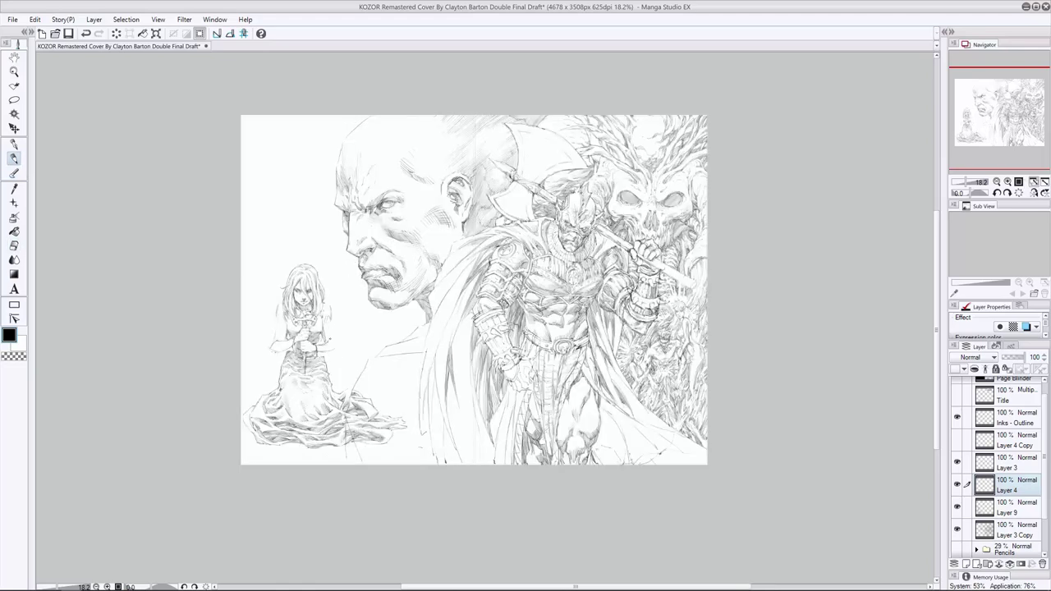
drag(336, 345, 432, 345)
key(e)
key(p)
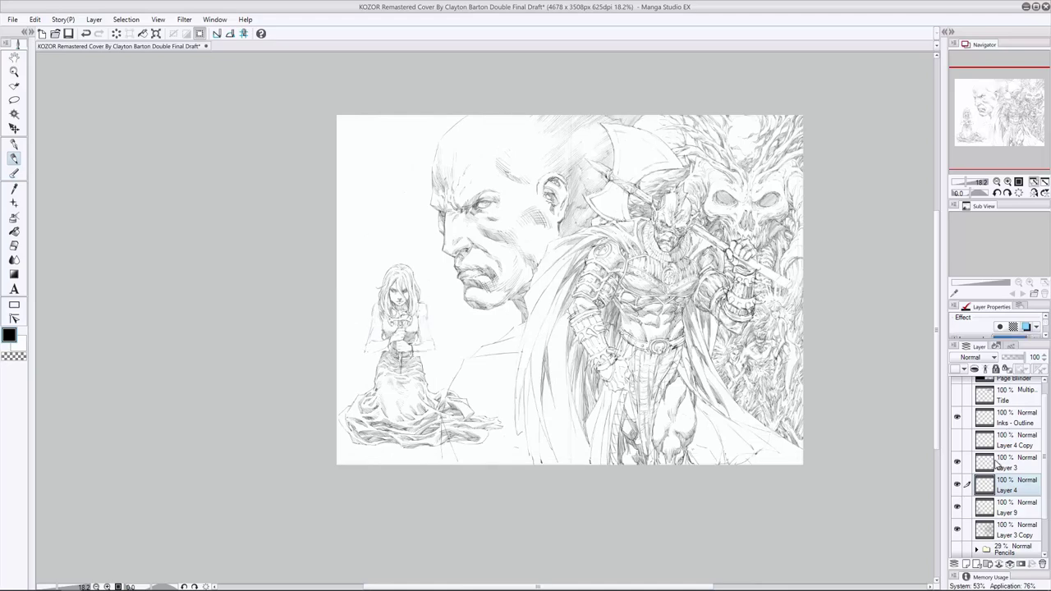
Turn the arm sketch on Layer 4 blue, move it beneath Layer 9 and refine the woman's arm lines.
key(ctrl+plus)
key(e)
click(14, 158)
key(e)
key(p)
key(e)
key(p)
key(e)
key(p)
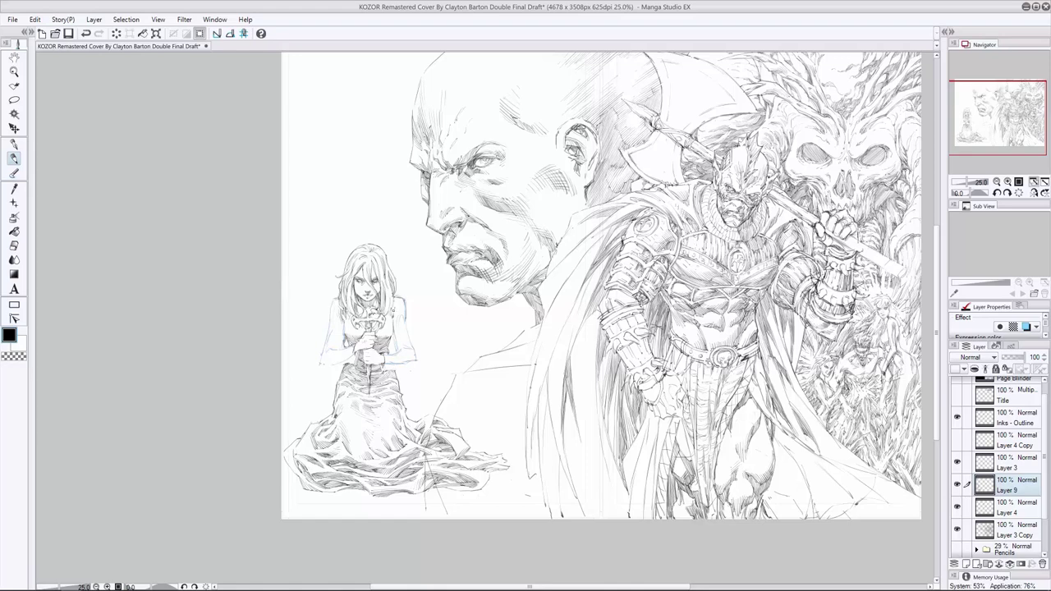
Add a new layer above Layer 9 and paint white over the dress folds that overlap the large man's body.
key(e)
key(ctrl+shift+n)
key(i)
mouse_move(504, 468)
mouse_down()
mouse_move(439, 427)
mouse_move(432, 516)
mouse_up()
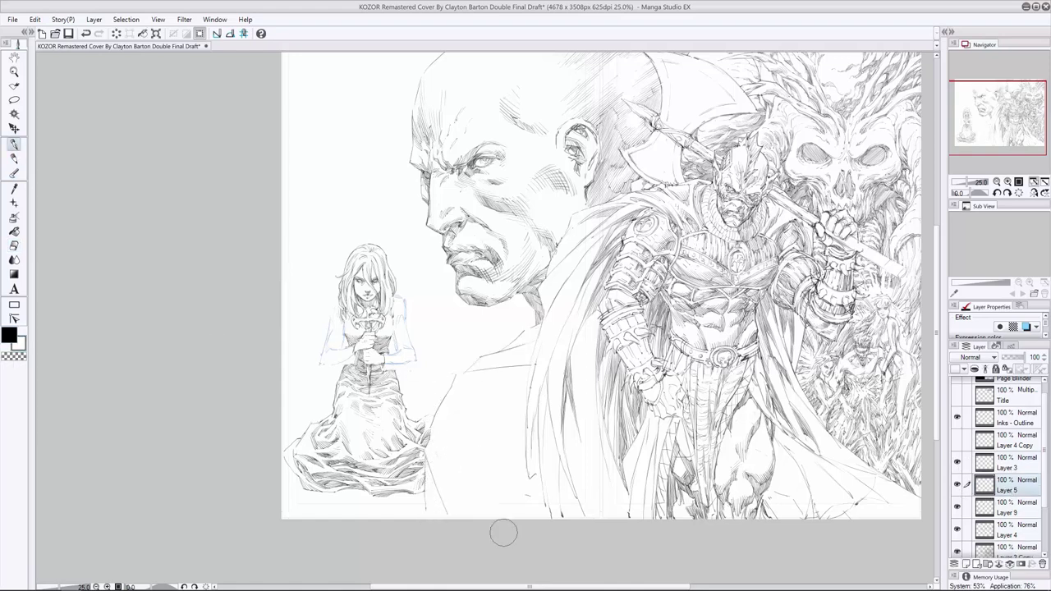
key(p)
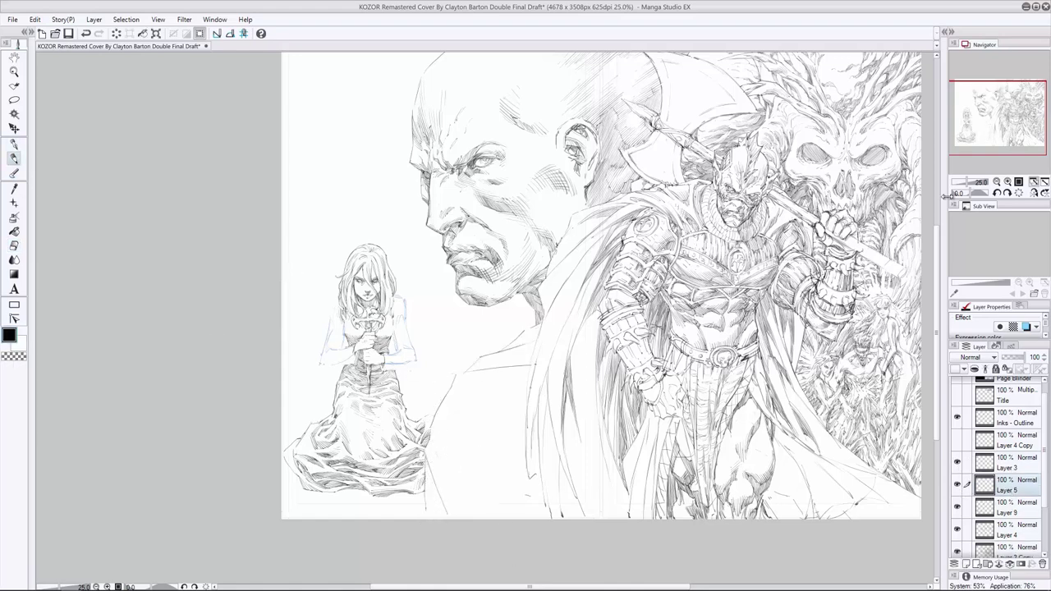
Add a new layer above Layer 3 and save the cover drawing.
scroll(438, 314, down, 3)
key(ctrl+shift+n)
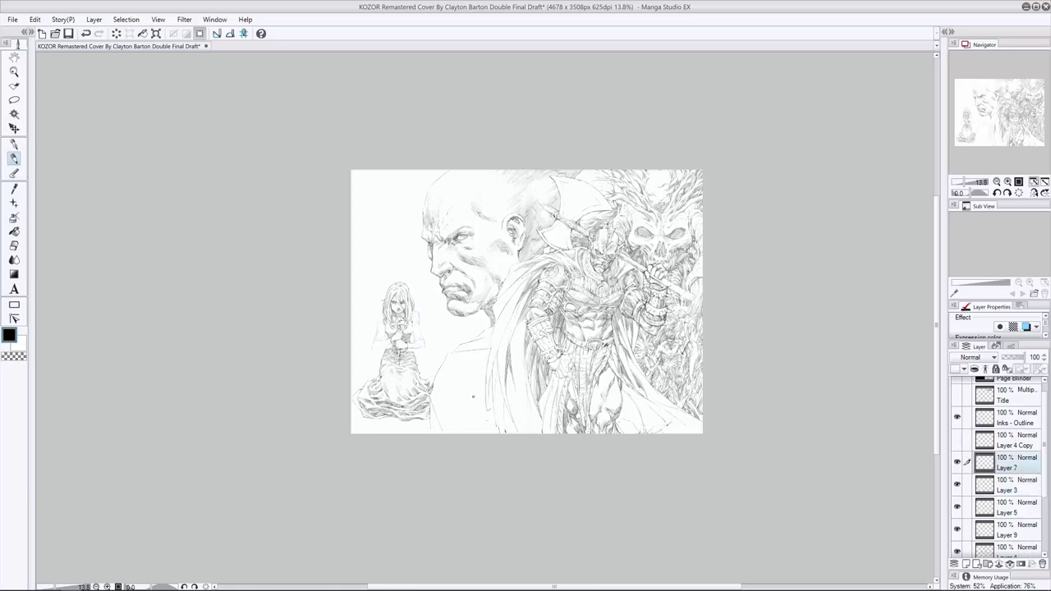
key(ctrl+s)
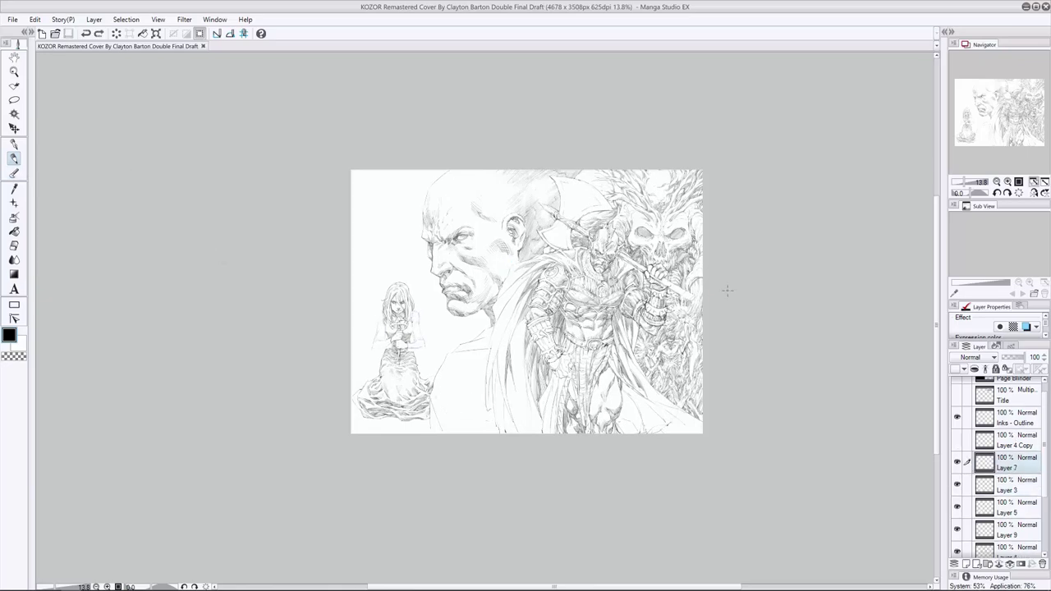
Clean up stray lines on Layer 9 and begin outlining the kneeling woman's arm over the blue sketch on Layer 7.
click(1019, 182)
drag(230, 389, 411, 331)
key(alt+[)
key(alt+[)
key(alt+[)
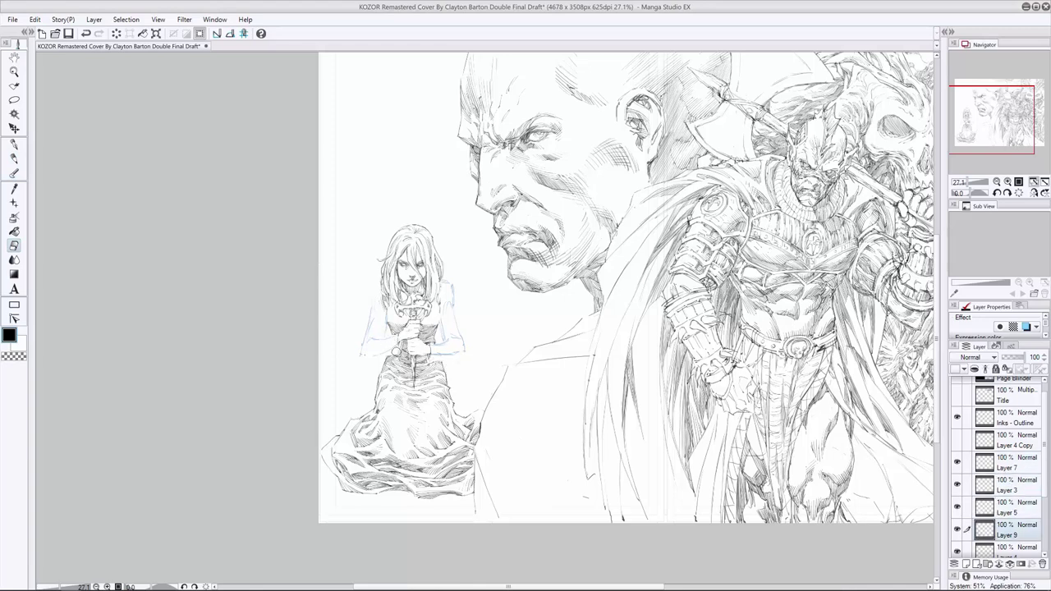
key(p)
key(alt+])
key(alt+])
key(alt+])
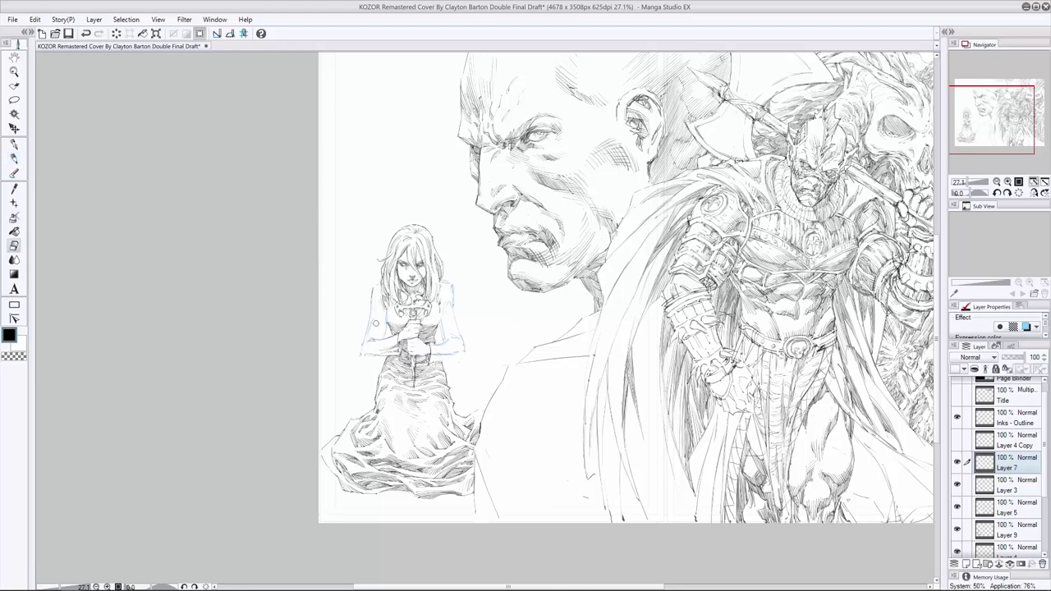
click(957, 530)
click(957, 529)
scroll(958, 526, down, 2)
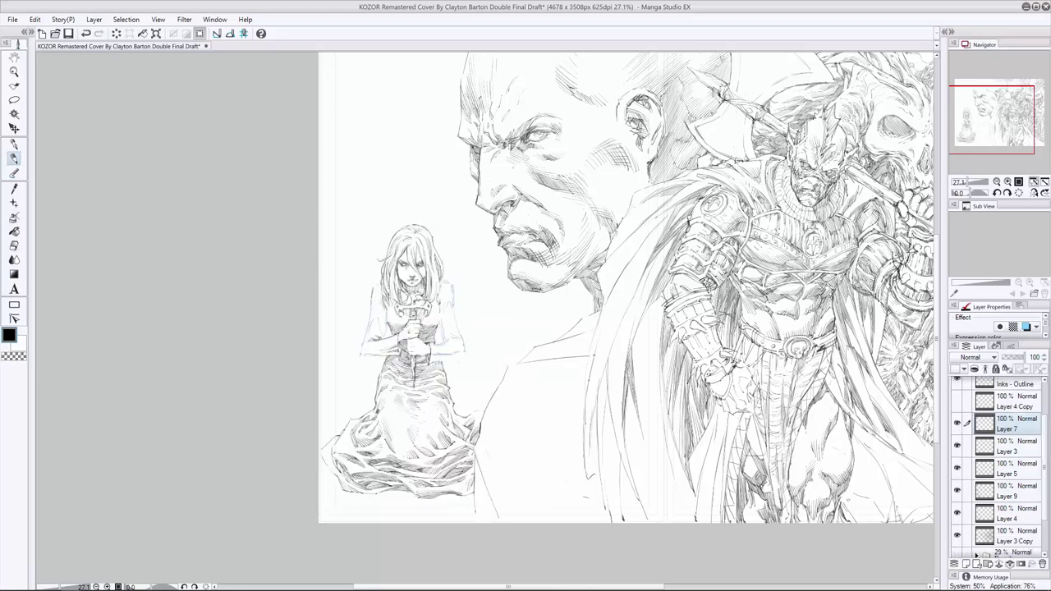
Draw the kneeling woman's shoulders, sleeves and forearms over the blue sketch on Layer 7, erasing stray marks.
drag(377, 335, 382, 339)
key(e)
ctrl+click(448, 296)
click(974, 426)
key(p)
key(e)
drag(374, 332, 381, 339)
drag(387, 296, 364, 343)
drag(376, 302, 383, 313)
drag(441, 281, 451, 287)
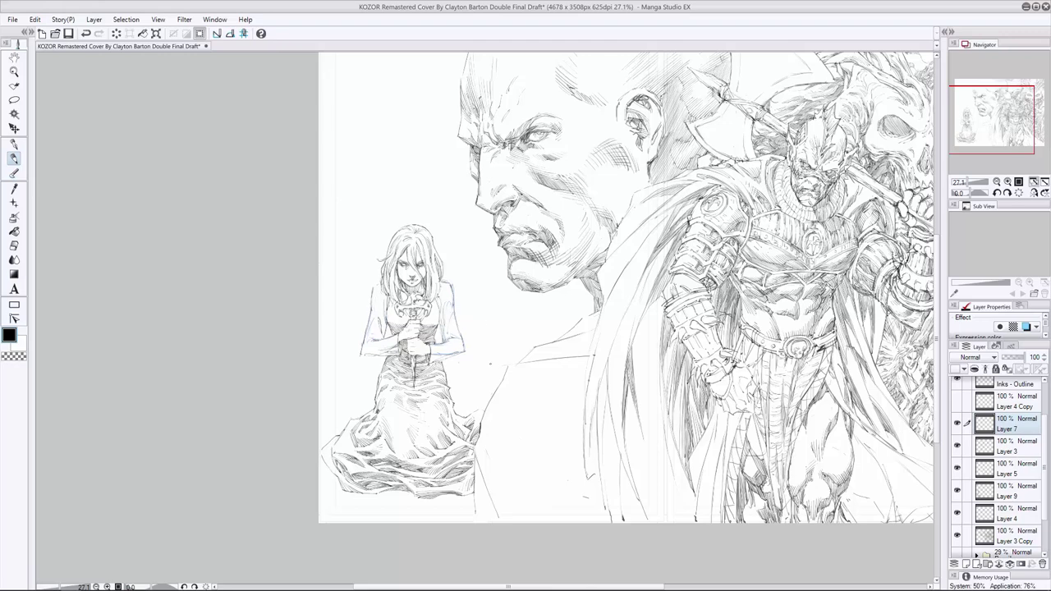
Hide Layer 4, refine the woman's arm lines on Layer 7 in a mirrored view, and flip the canvas back.
click(1037, 192)
key(e)
key(p)
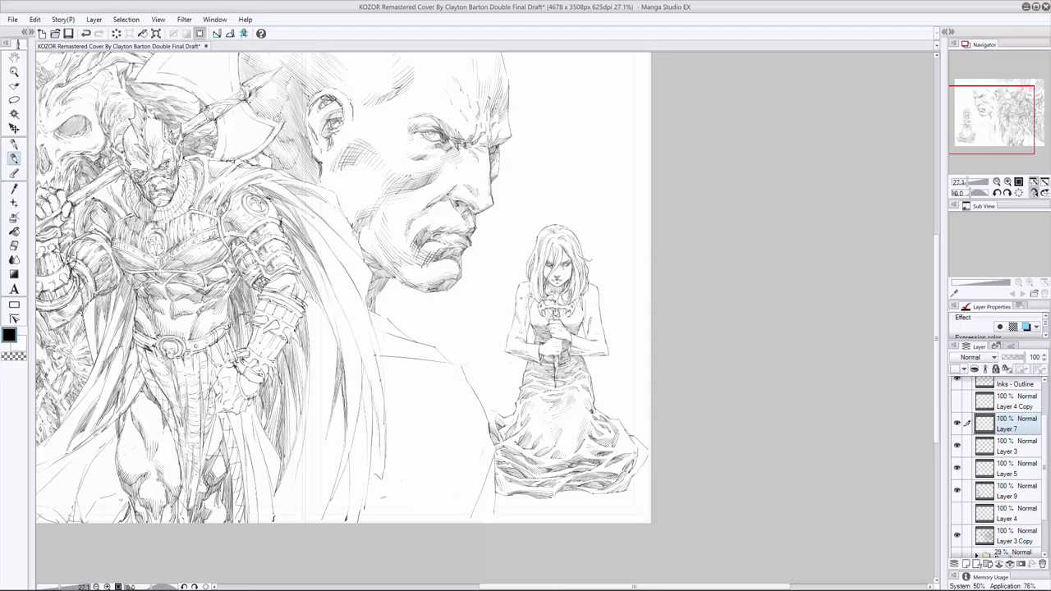
key(ctrl+z)
key(ctrl+y)
key(ctrl+z)
key(h)
key(ctrl+y)
key(e)
key(p)
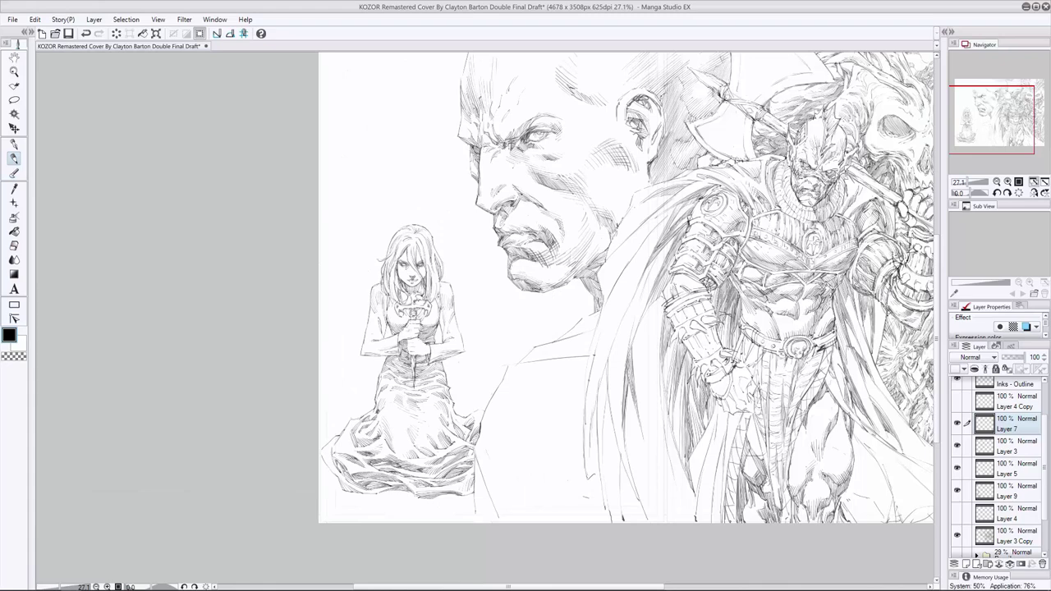
Hide Layer 5, erase the woman's chest lines on Layer 9 and return to Layer 7.
drag(394, 299, 389, 312)
key(e)
click(1006, 491)
key(ctrl+z)
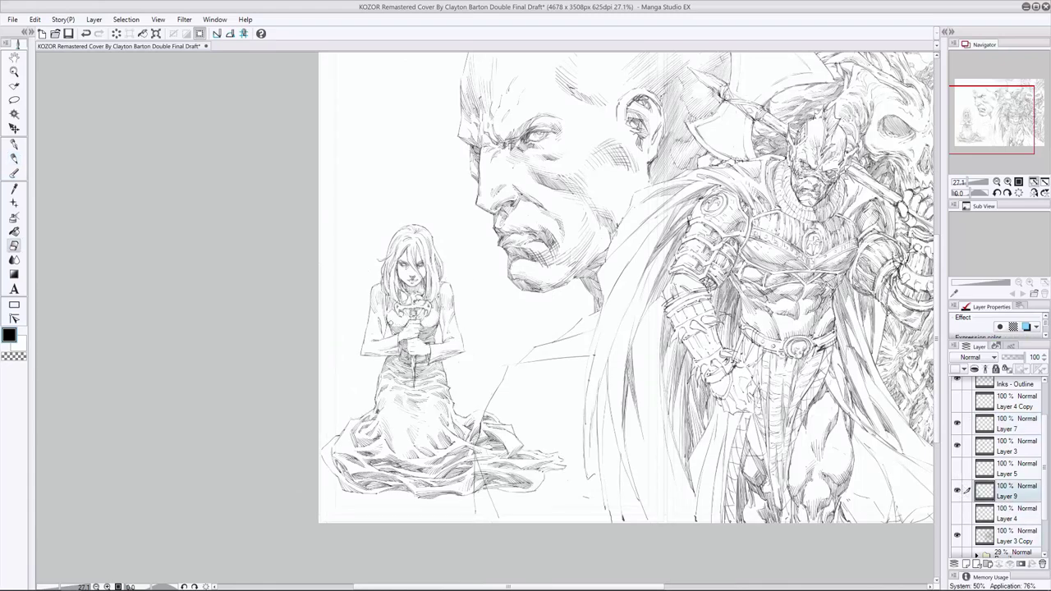
click(1006, 424)
key(p)
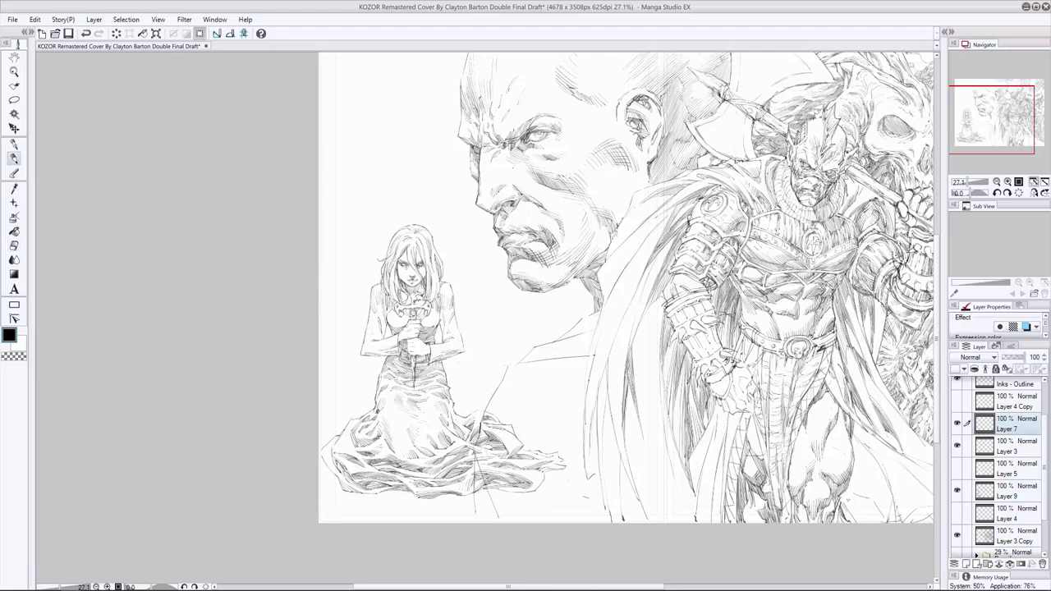
Redraw the kneeling woman's bust contours around the sword hilt on Layer 7, undoing the rejected strokes.
drag(390, 314, 396, 327)
drag(395, 322, 422, 325)
key(ctrl+z)
key(ctrl+z)
mouse_move(434, 314)
mouse_down()
mouse_move(438, 327)
mouse_move(390, 324)
mouse_move(399, 328)
mouse_up()
key(ctrl+z)
key(ctrl+z)
mouse_move(406, 320)
mouse_down()
mouse_move(398, 328)
mouse_move(422, 329)
mouse_move(394, 329)
mouse_up()
key(ctrl+z)
key(ctrl+z)
key(e)
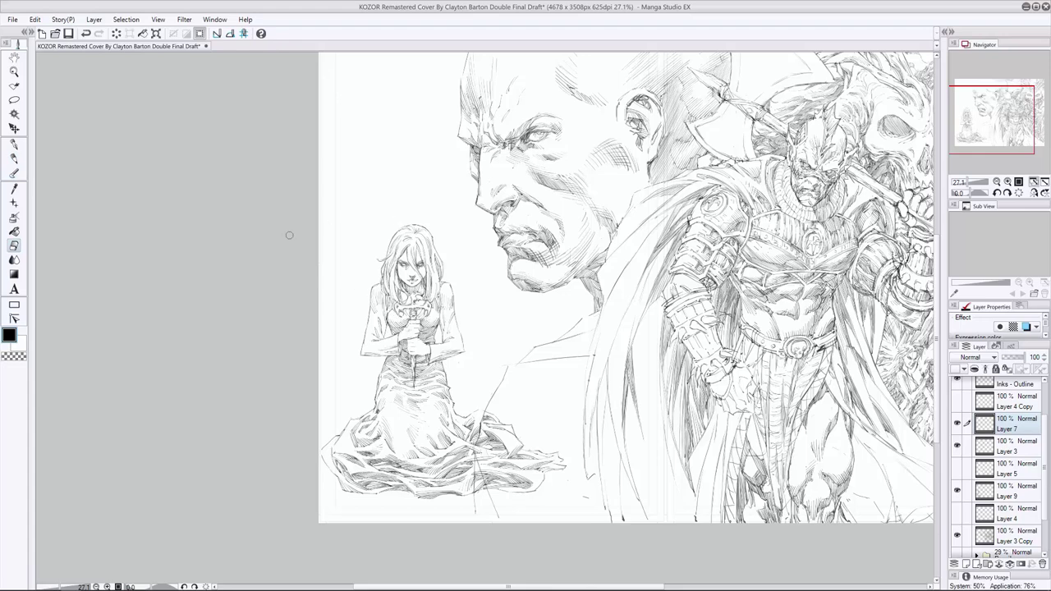
Refine the woman's bodice lines on both sides of the sword and shade her chest on Layer 7.
key(p)
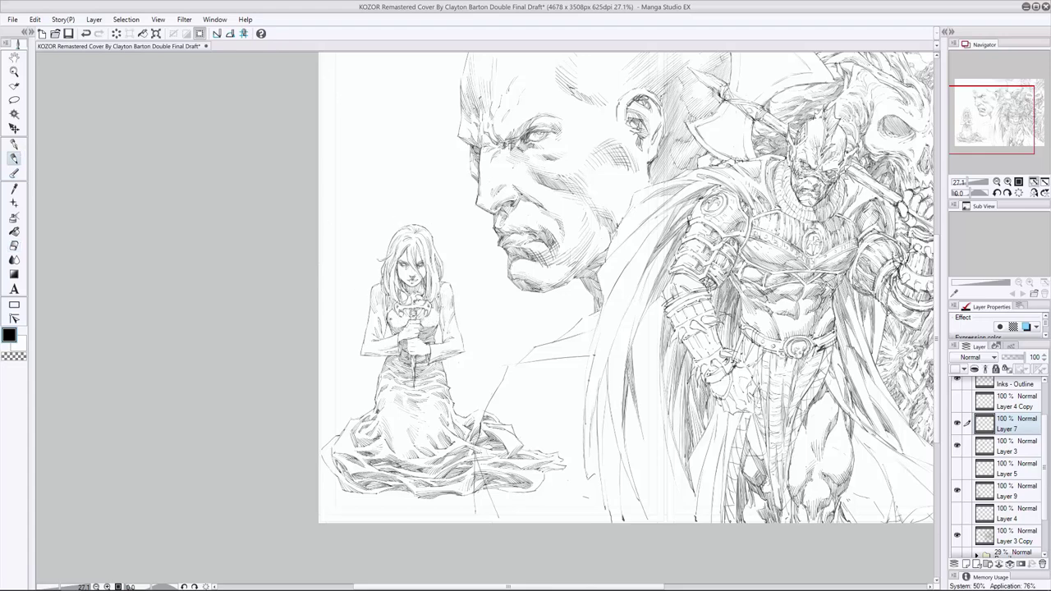
drag(431, 316, 439, 326)
key(e)
mouse_move(391, 316)
mouse_down()
mouse_move(440, 316)
mouse_move(465, 348)
mouse_up()
key(ctrl+z)
key(ctrl+z)
key(ctrl+y)
key(e)
key(p)
key(e)
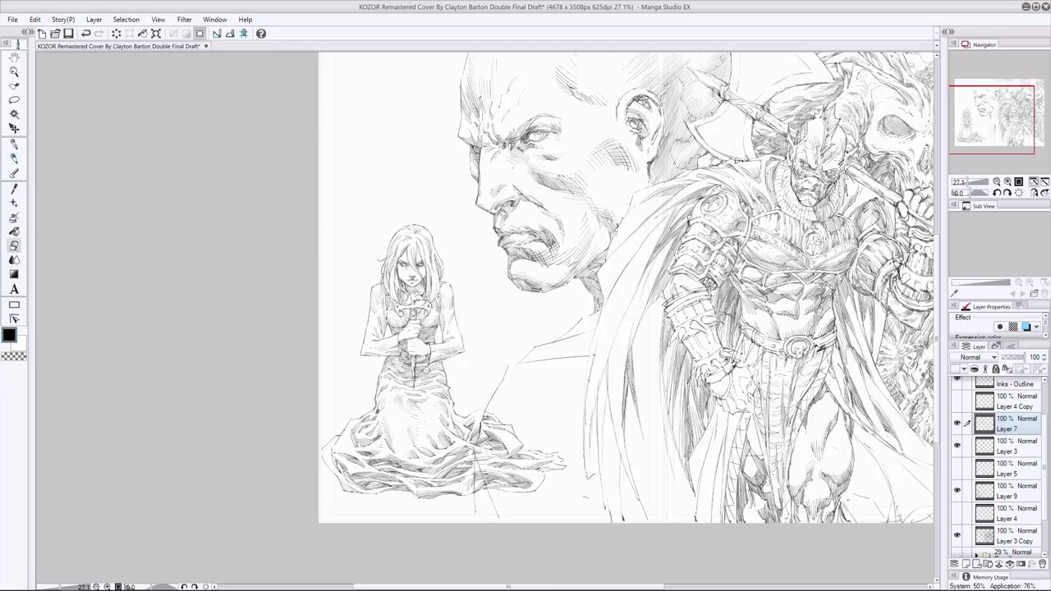
Compare the kneeling woman before and after the last edit by repeatedly undoing and redoing it.
key(j)
key(ctrl+z)
key(ctrl+y)
key(ctrl+z)
key(ctrl+y)
key(ctrl+z)
key(ctrl+y)
Merge Layer 7 with Layer 9 beneath Layer 5 and show Layer 5 again.
key(e)
key(p)
key(e)
key(p)
scroll(538, 315, left, 5)
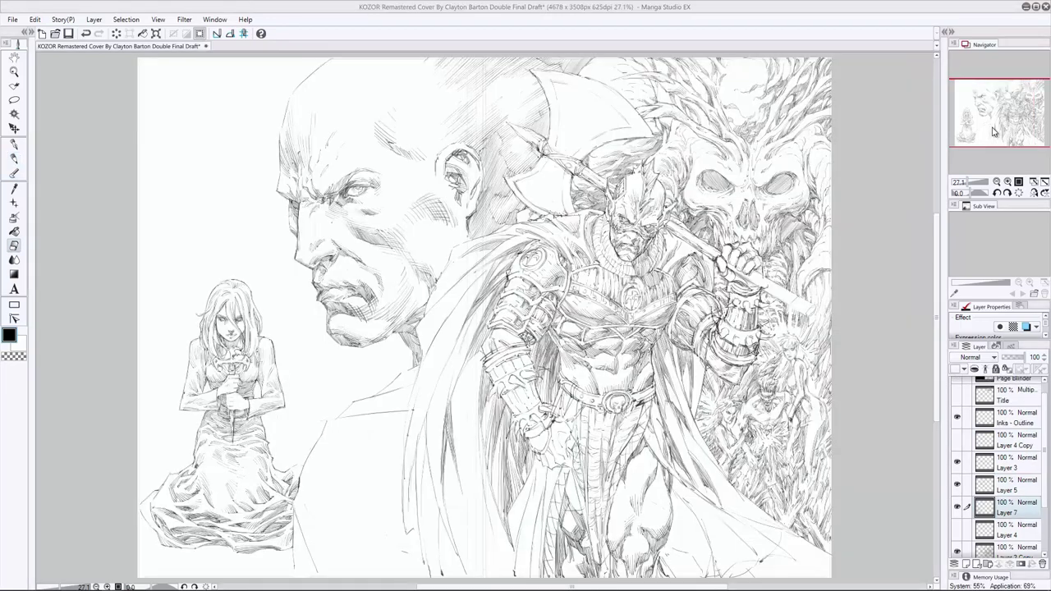
scroll(536, 318, left, 5)
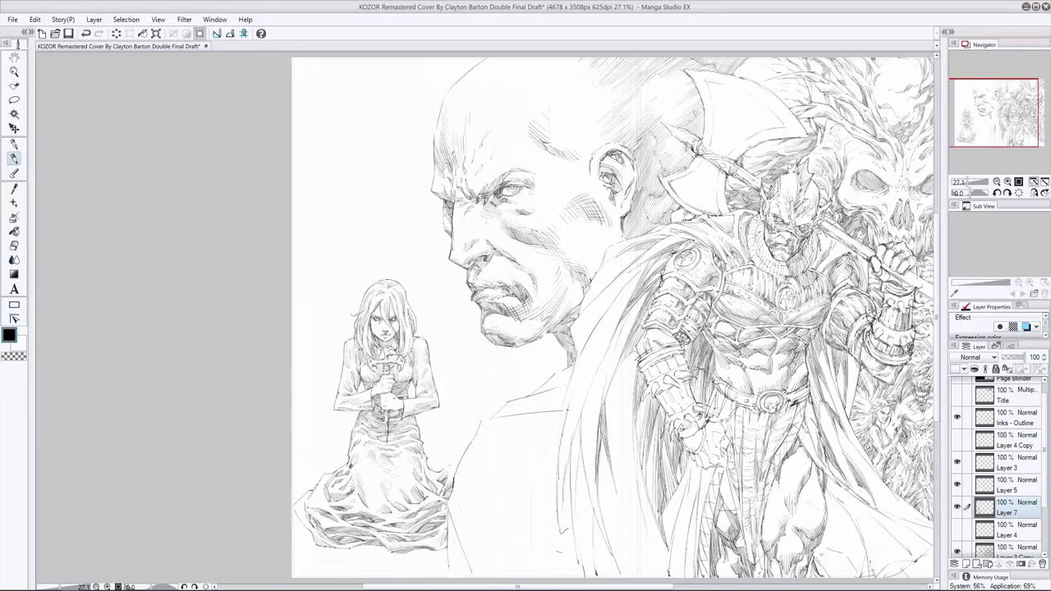
scroll(612, 316, left, 3)
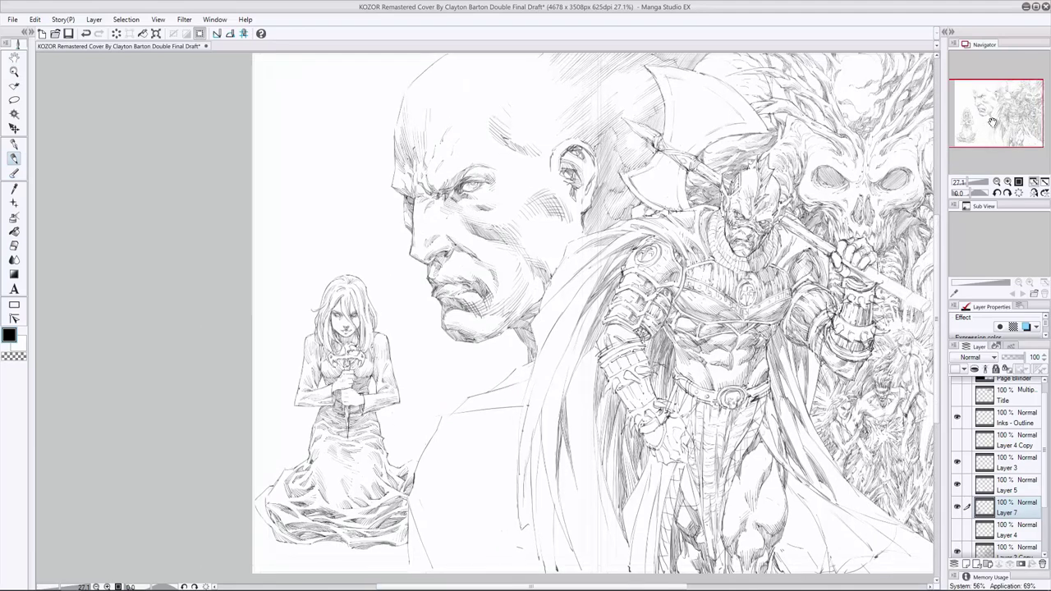
Show and expand the Pencils folder, then select and shift the rough bird sketches on its Layer 1.
scroll(998, 469, down, 3)
click(1015, 483)
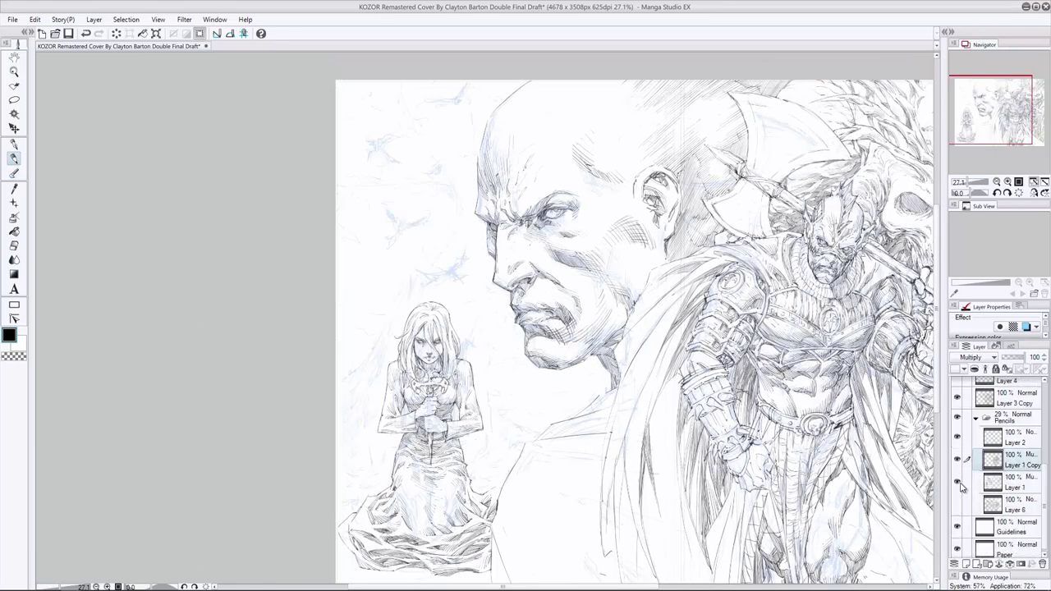
key(m)
mouse_move(501, 291)
mouse_down()
mouse_move(543, 409)
mouse_move(357, 493)
mouse_move(474, 327)
mouse_move(485, 450)
mouse_up()
key(k)
key(ctrl+d)
key(p)
key(ctrl+z)
key(ctrl+z)
key(ctrl+z)
key(ctrl+y)
key(ctrl+y)
key(ctrl+y)
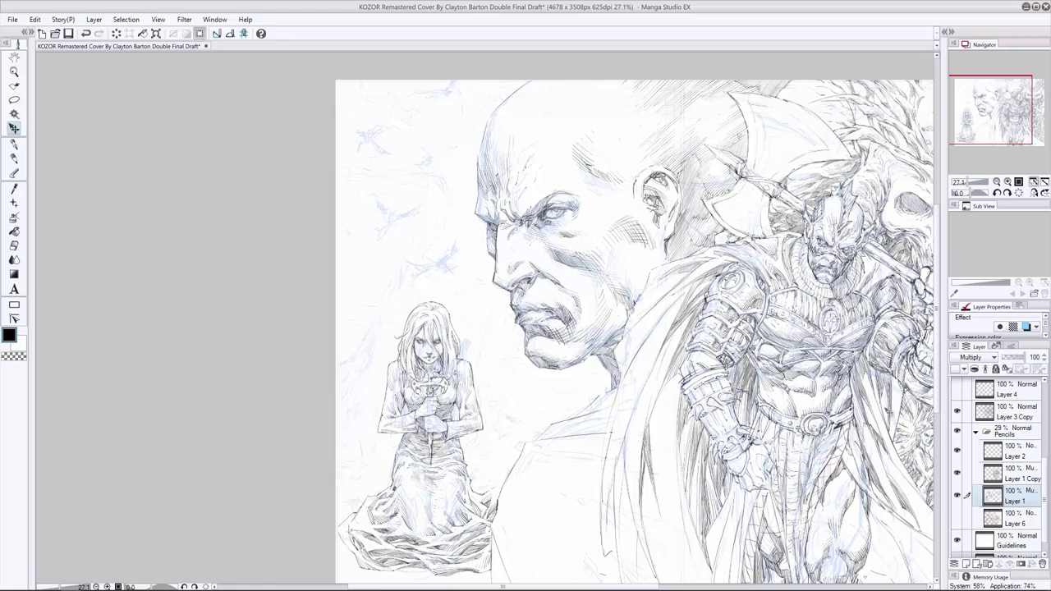
Add a new layer above Layer 3 and draw curved background outlines beside the woman and below the large man's chin.
key(ctrl+y)
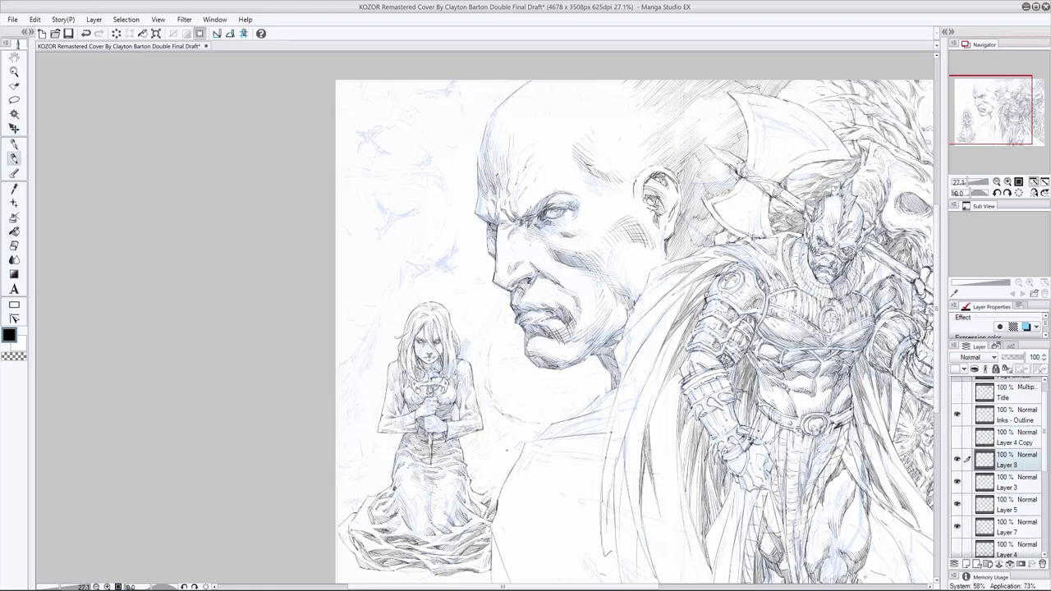
key(e)
key(p)
drag(386, 286, 378, 319)
drag(338, 366, 485, 273)
key(e)
key(p)
drag(562, 406, 540, 410)
drag(516, 360, 494, 375)
key(e)
key(p)
key(e)
key(p)
Draw the twisting outlines of bare tree branches in the background above the kneeling woman.
drag(444, 161, 434, 179)
drag(465, 138, 434, 152)
drag(416, 118, 394, 128)
drag(432, 93, 460, 120)
key(ctrl+z)
drag(414, 105, 401, 116)
drag(355, 195, 349, 202)
key(e)
key(p)
drag(400, 169, 405, 228)
key(e)
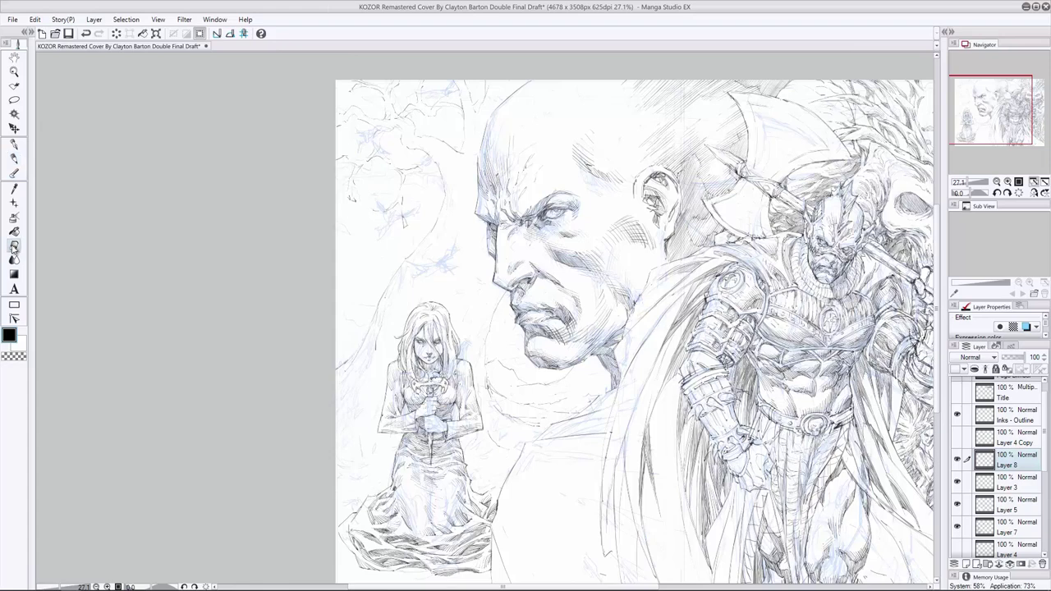
Outline the tree trunk behind the woman and sketch background strokes between her and the large man's shoulder.
key(p)
drag(400, 278, 411, 269)
drag(356, 353, 373, 331)
mouse_move(344, 459)
mouse_down()
mouse_move(353, 455)
mouse_move(349, 468)
mouse_up()
mouse_move(466, 447)
mouse_down()
mouse_move(476, 438)
mouse_move(515, 443)
mouse_up()
drag(490, 433, 497, 421)
drag(497, 444, 574, 395)
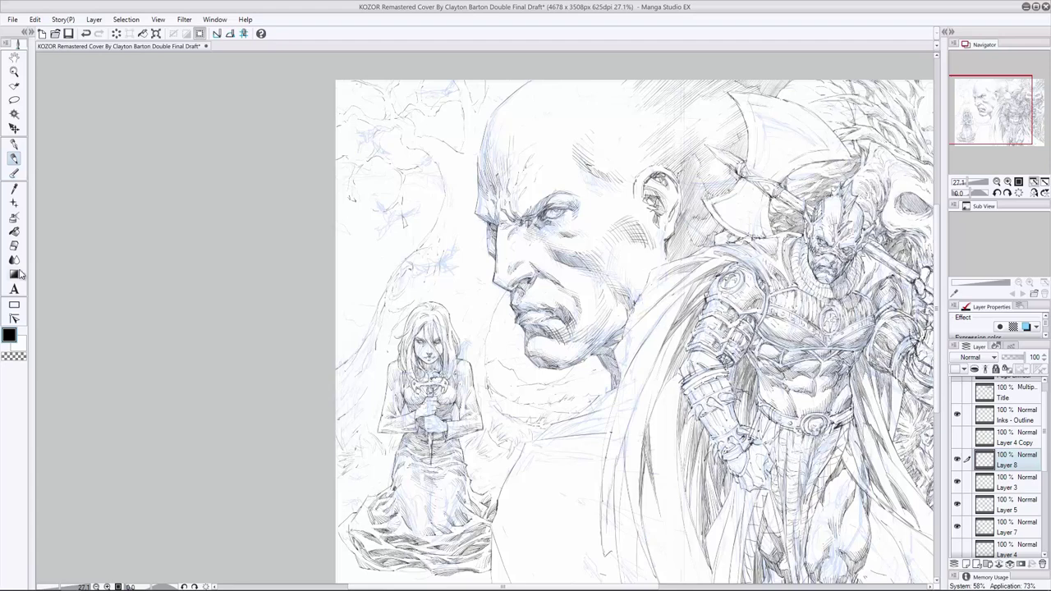
Draw grass and ground strokes along the page edge beside the woman and beneath the base she kneels on.
scroll(928, 406, down, 2)
drag(364, 516, 343, 503)
drag(357, 500, 359, 471)
drag(352, 429, 335, 442)
drag(345, 451, 337, 458)
drag(376, 427, 371, 435)
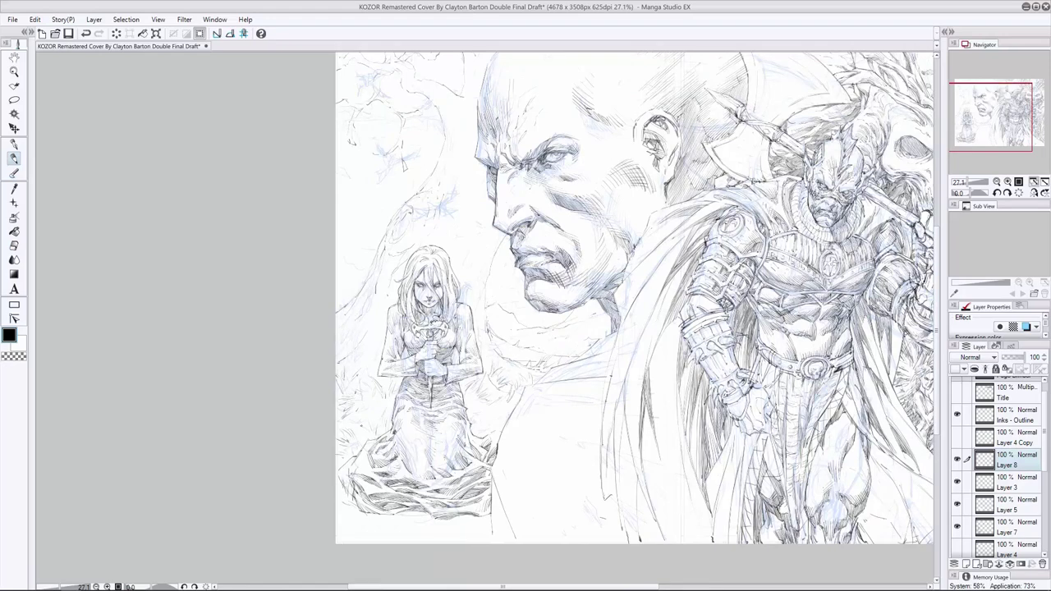
drag(416, 514, 433, 500)
mouse_move(430, 511)
mouse_down()
mouse_move(450, 504)
mouse_move(442, 511)
mouse_up()
mouse_move(412, 504)
mouse_down()
mouse_move(408, 512)
mouse_move(485, 498)
mouse_up()
drag(475, 514, 490, 506)
Return from Layer 5 to Layer 8 and add short contour strokes to the tree and the grass around the woman.
click(963, 504)
key(p)
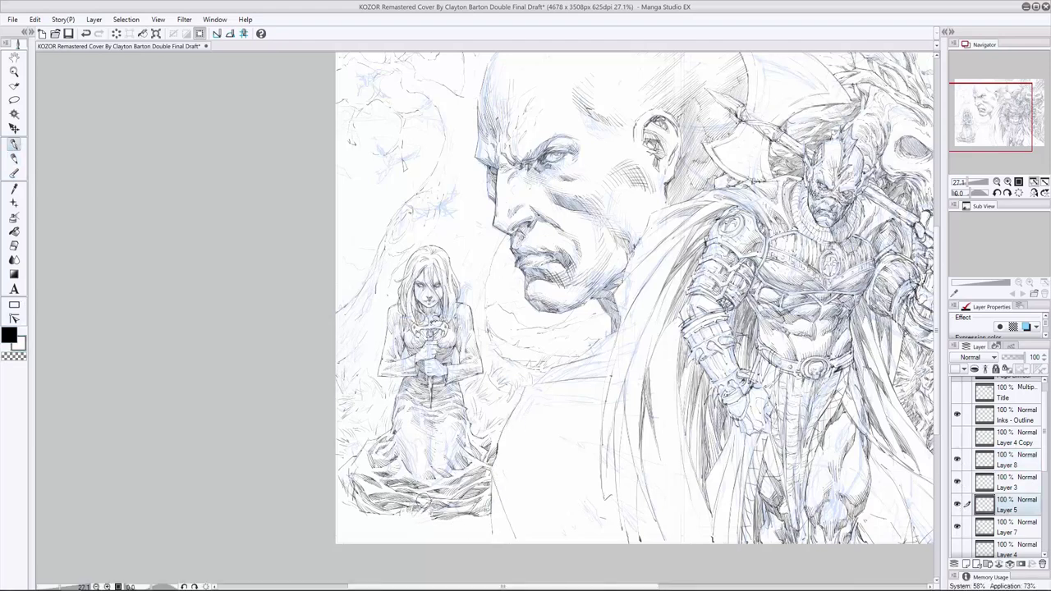
key(p)
click(985, 460)
scroll(633, 312, up, 2)
key(x)
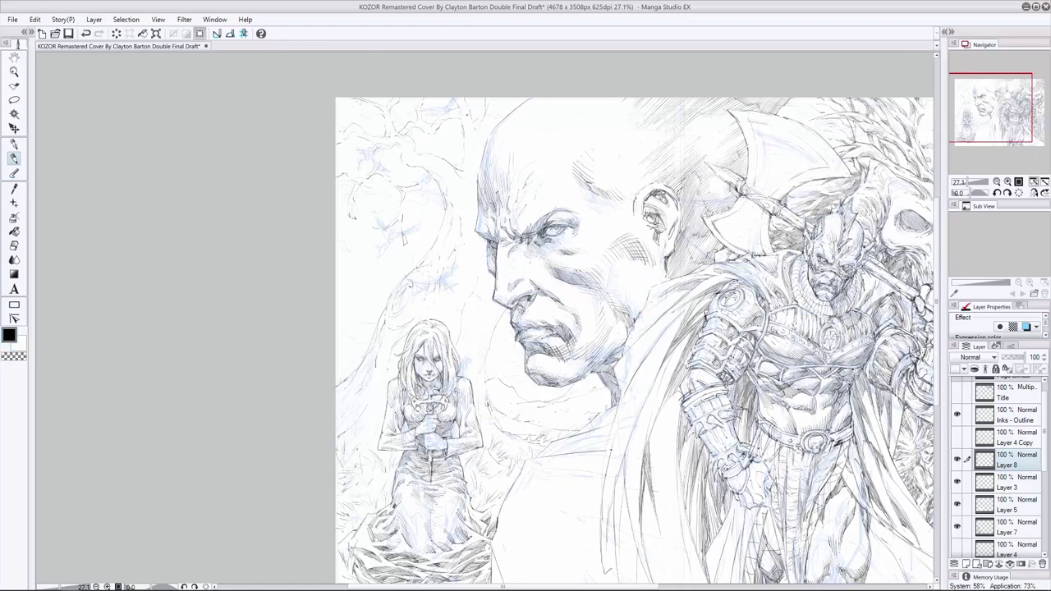
key(e)
key(o)
drag(465, 150, 470, 167)
drag(482, 389, 484, 401)
drag(361, 417, 367, 429)
drag(354, 323, 356, 335)
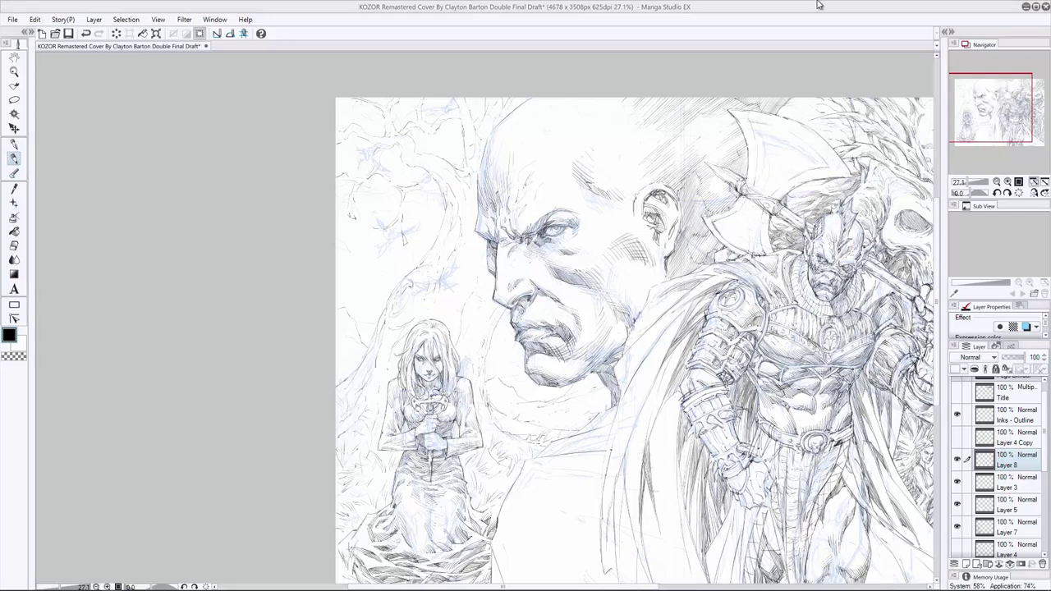
Add a new layer above Layer 8 and draw clusters of leaves over the tree branches.
click(968, 566)
drag(991, 111, 995, 114)
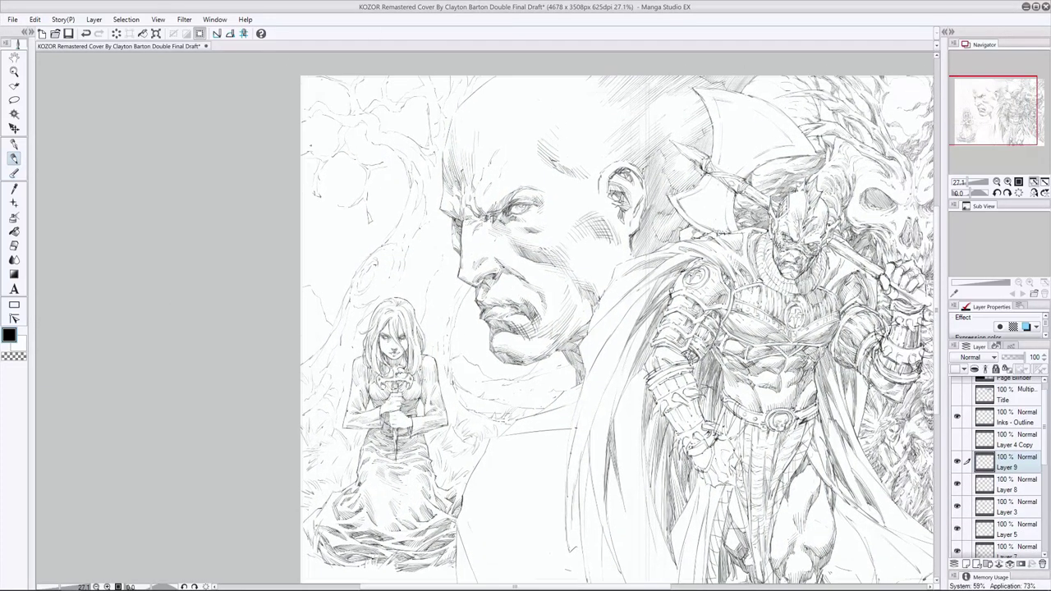
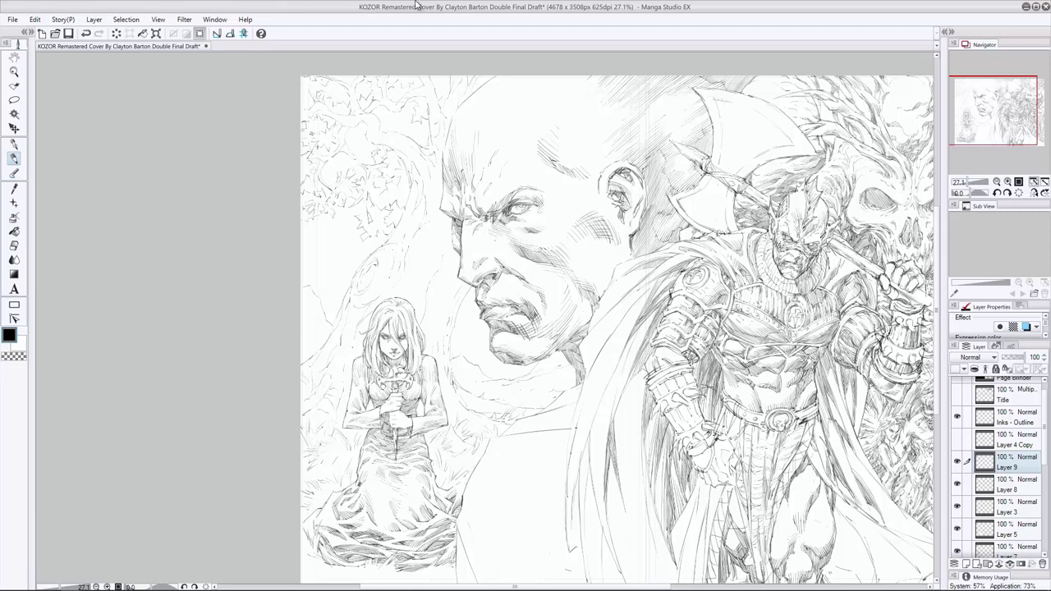
On another new layer, draw a small bird behind the woman's shoulder and start the flying bird above her head.
key(ctrl+v)
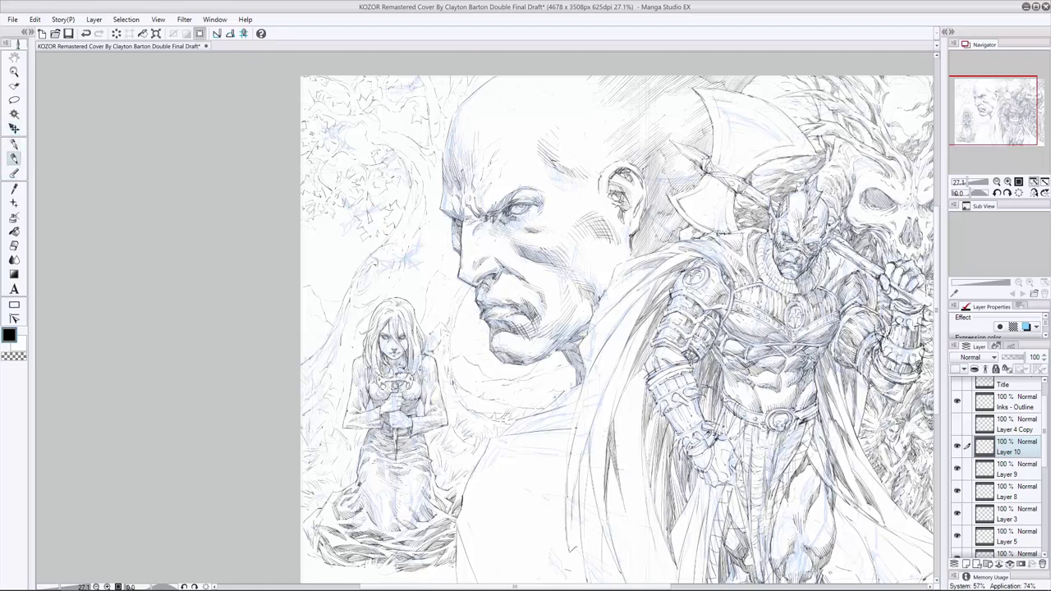
click(14, 99)
drag(417, 316, 452, 360)
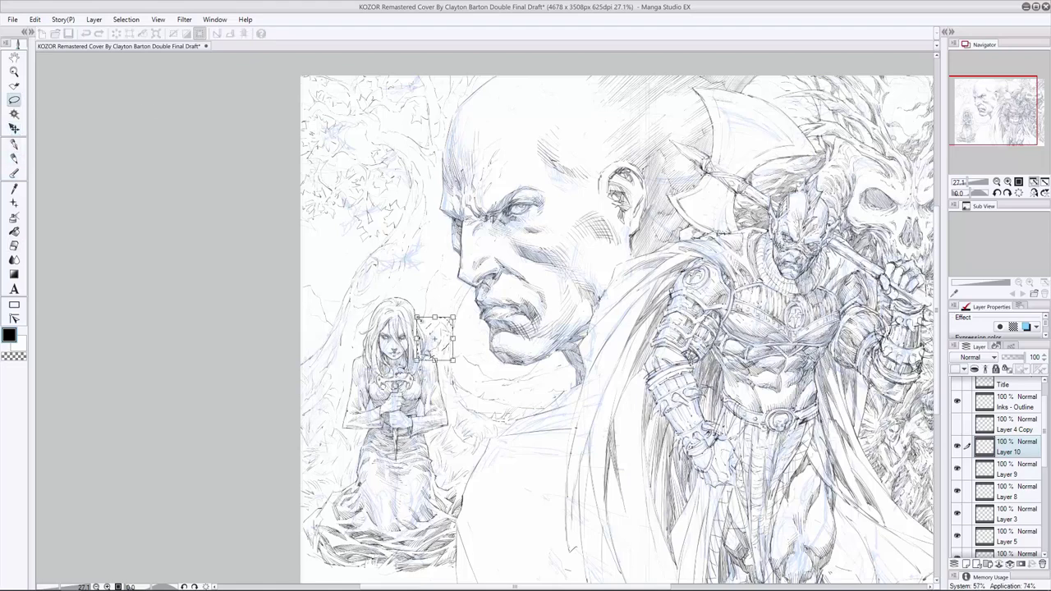
key(ctrl+d)
key(p)
key(e)
key(p)
key(e)
key(p)
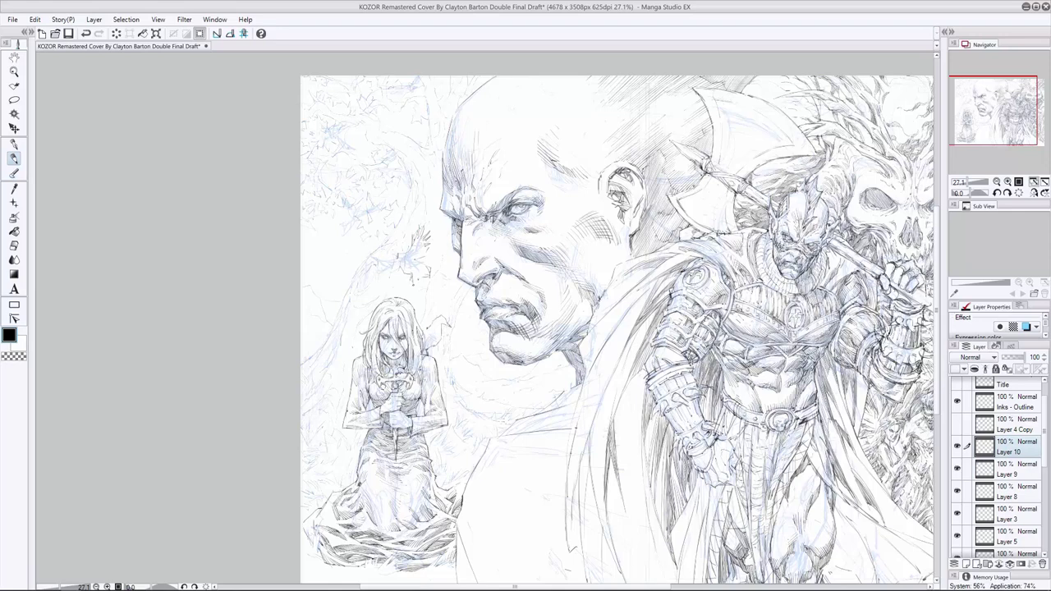
Finish the wings, tail and body of the flying bird above the woman's head, erasing and redrawing strokes.
key(e)
key(e)
drag(407, 272, 425, 286)
key(ctrl+z)
drag(363, 256, 396, 276)
key(e)
mouse_move(405, 265)
mouse_down()
mouse_move(442, 287)
mouse_move(441, 271)
mouse_move(429, 289)
mouse_up()
key(p)
key(e)
key(p)
drag(424, 274, 435, 273)
click(12, 250)
key(p)
Draw a second flying bird in front of the foliage, then lasso it and move it higher.
drag(363, 227, 327, 237)
drag(392, 176, 371, 207)
drag(375, 205, 322, 227)
drag(380, 187, 369, 196)
key(m)
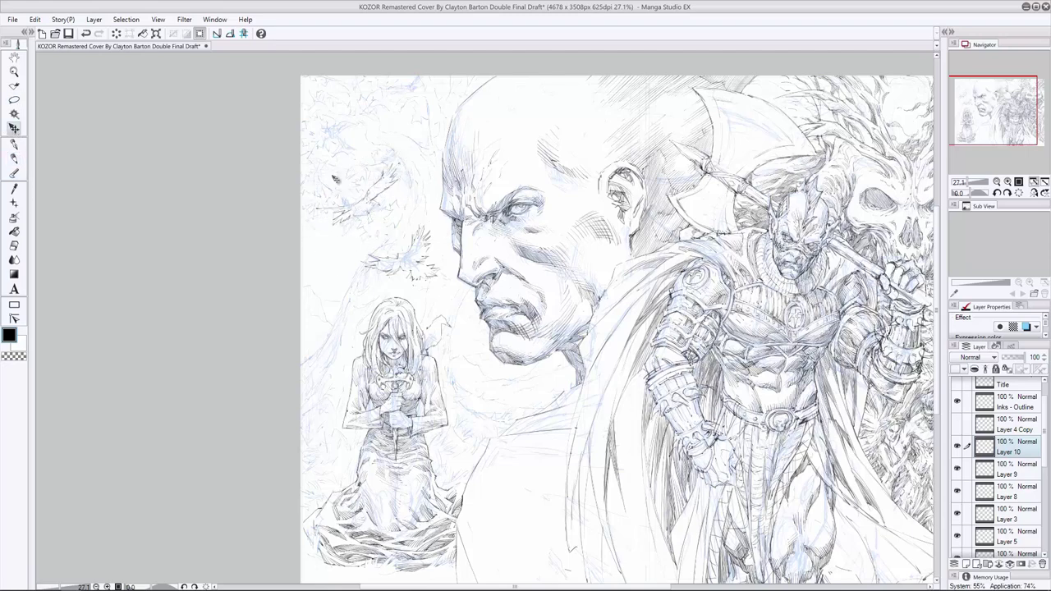
drag(305, 143, 409, 234)
drag(362, 189, 361, 136)
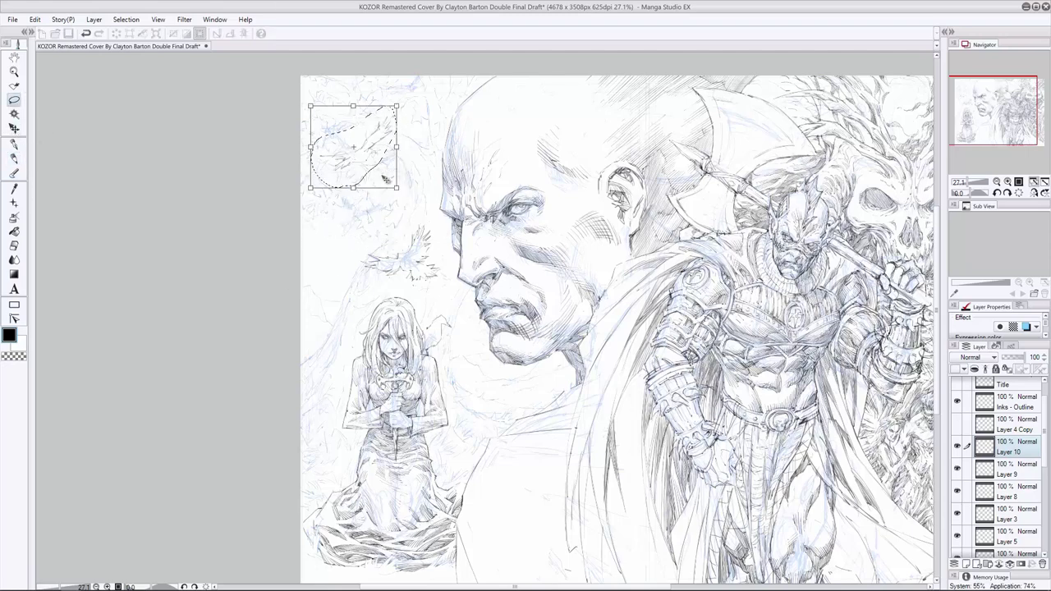
key(Return)
Refine the second bird's wings and body and add a stroke near the top of the tree canopy.
key(e)
key(p)
drag(347, 180, 333, 205)
drag(374, 127, 369, 166)
key(e)
key(p)
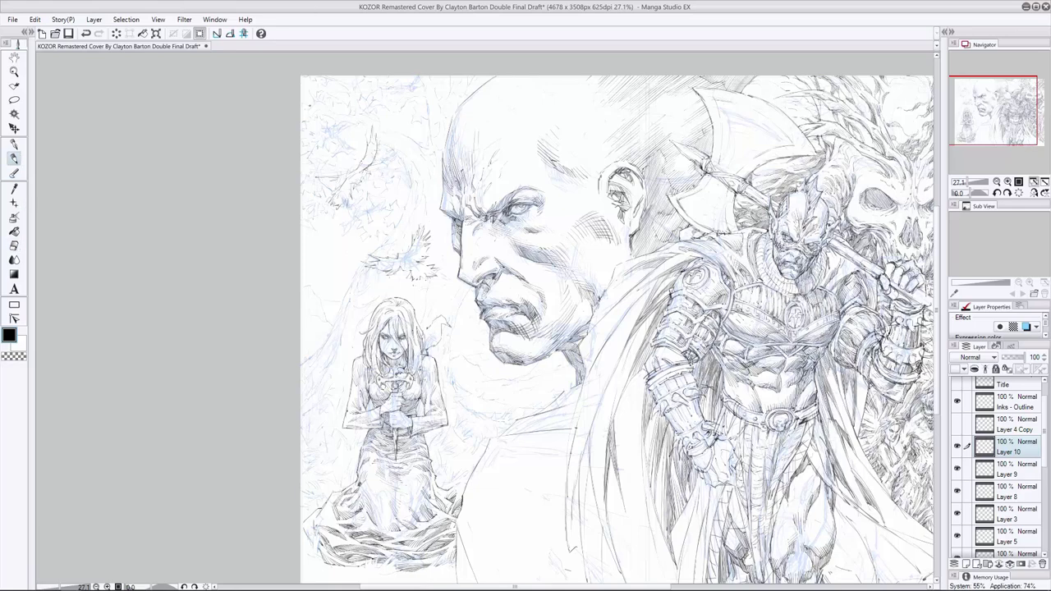
drag(424, 97, 385, 83)
key(m)
key(k)
key(p)
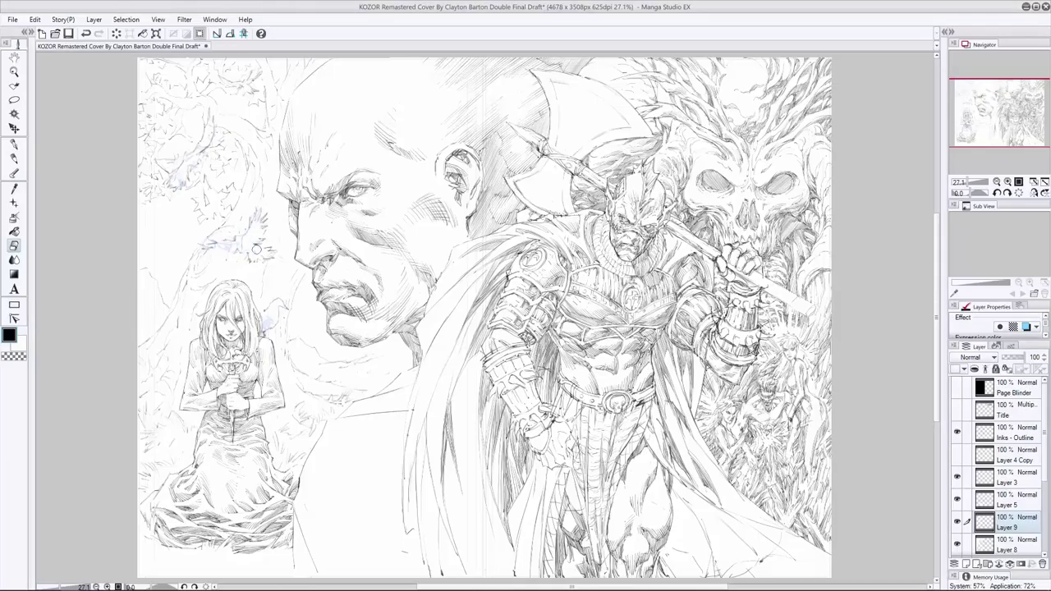
Arrange Layers 9 and 8 above Layer 3, then select Layer 8 and hide the birds on Layer 9.
key(p)
scroll(1002, 477, down, 1)
click(1010, 491)
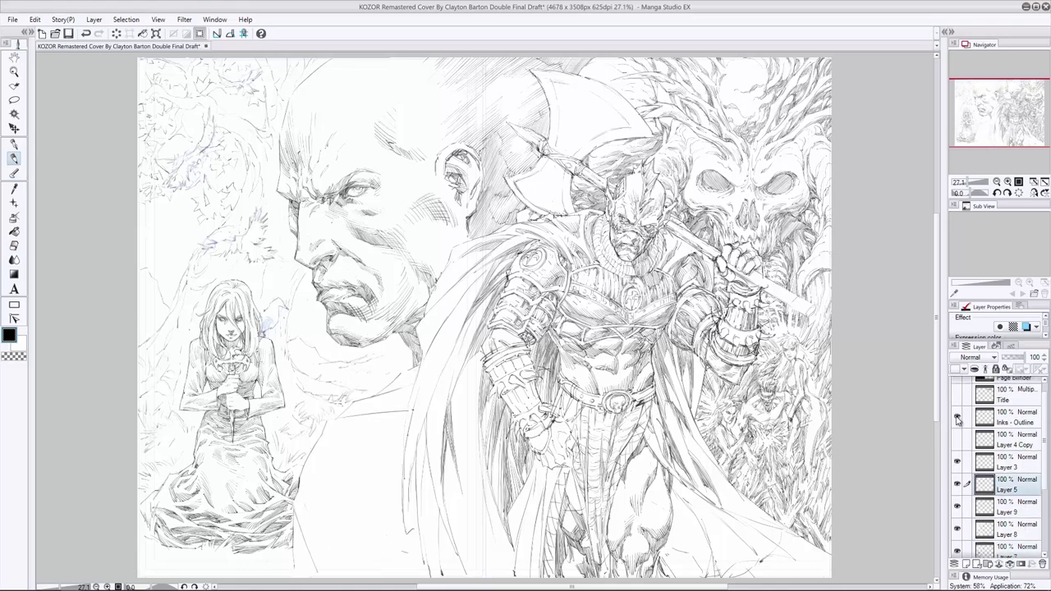
scroll(986, 473, down, 2)
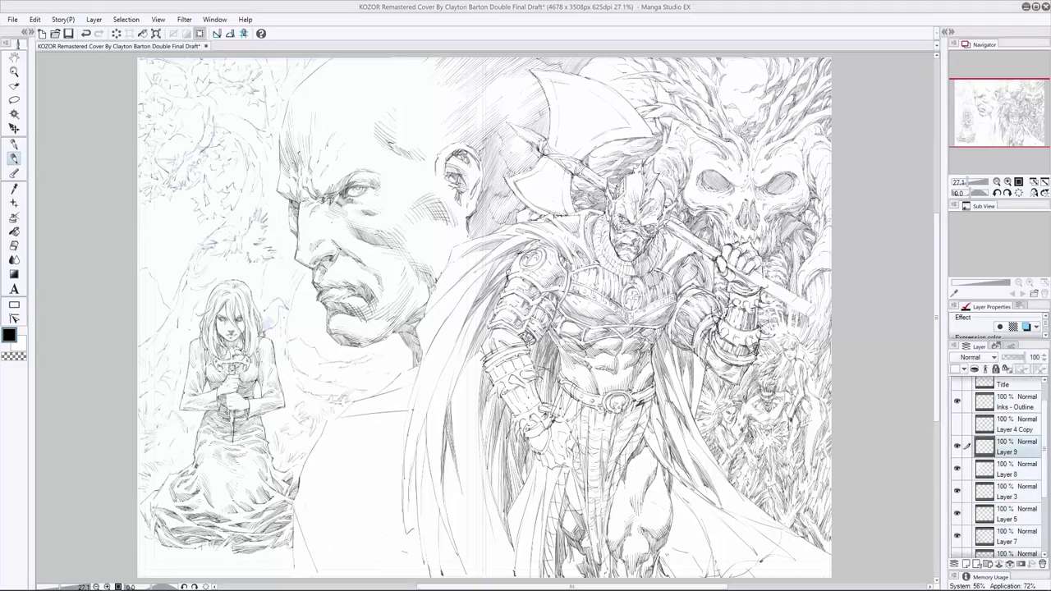
scroll(530, 319, left, 3)
click(1007, 469)
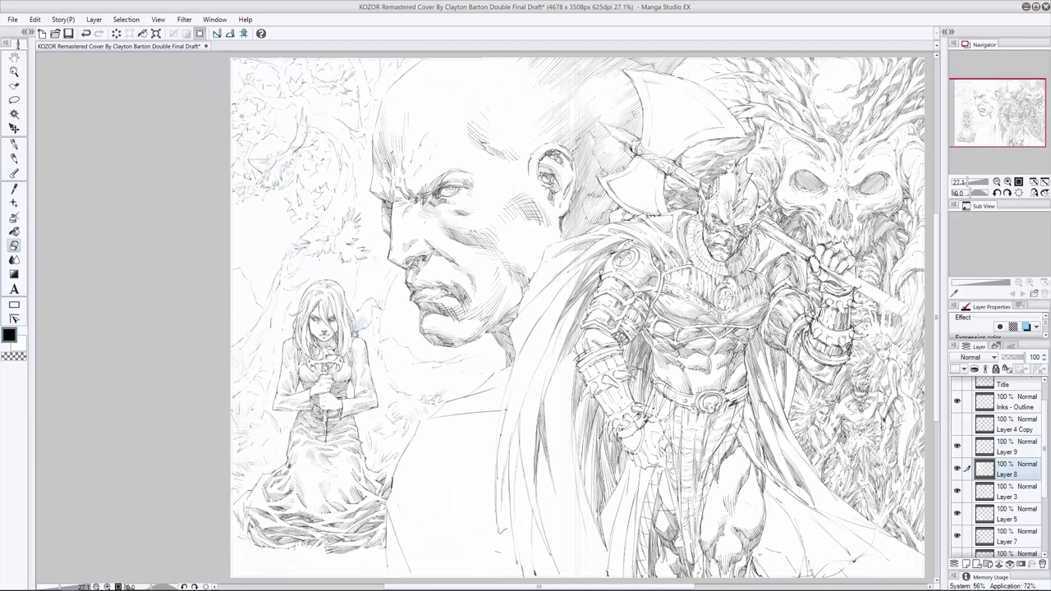
scroll(939, 361, down, 1)
scroll(583, 312, left, 2)
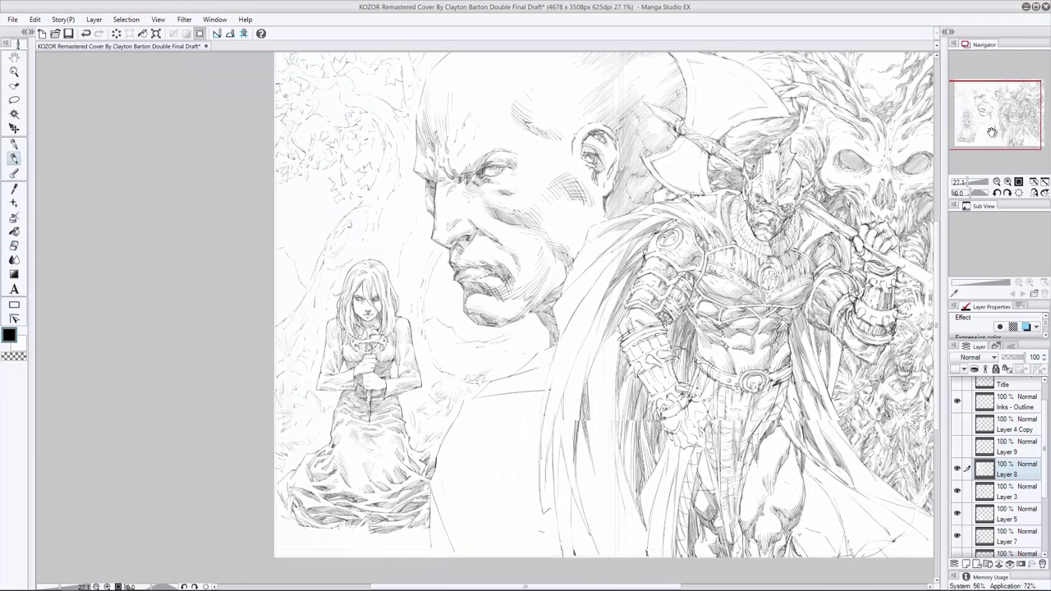
Add a new layer above Layer 4 Copy and draw a shaded knot hole in the trunk above the woman.
key(ctrl+shift+n)
key(ctrl+z)
key(ctrl+y)
key(ctrl+z)
key(ctrl+y)
key(ctrl+z)
key(ctrl+y)
drag(340, 241, 345, 254)
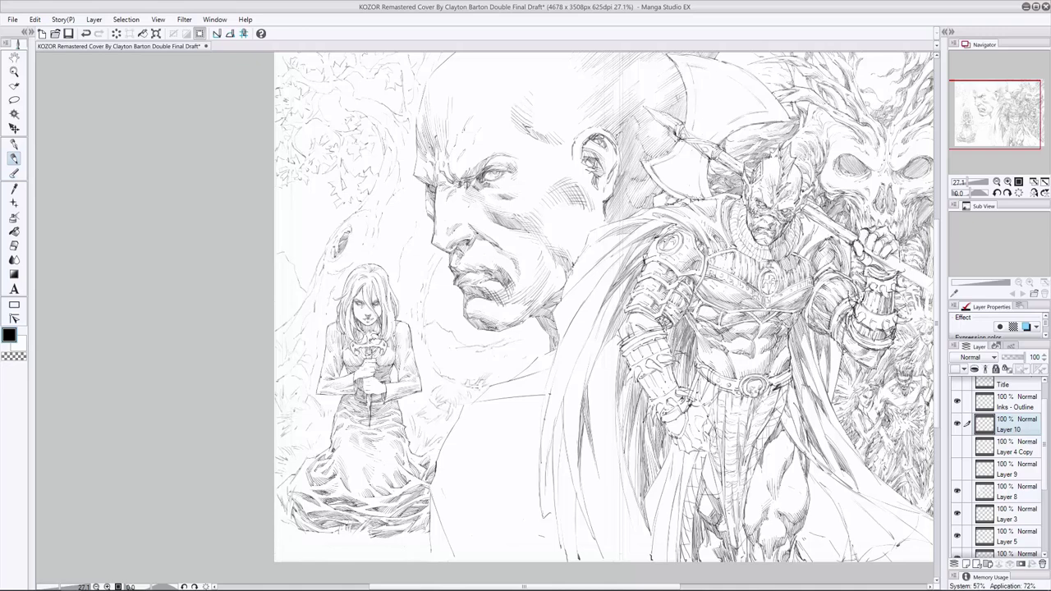
key(ctrl+z)
key(ctrl+y)
Hatch bark shadows down the lower tree trunk between the knot hole and the woman's arm.
drag(311, 321, 322, 278)
mouse_move(320, 292)
mouse_down()
mouse_move(318, 266)
mouse_move(310, 286)
mouse_up()
mouse_move(305, 322)
mouse_down()
mouse_move(314, 302)
mouse_move(307, 311)
mouse_up()
mouse_move(292, 340)
mouse_down()
mouse_move(302, 317)
mouse_move(291, 324)
mouse_move(298, 340)
mouse_up()
drag(325, 286, 341, 273)
drag(313, 363, 319, 335)
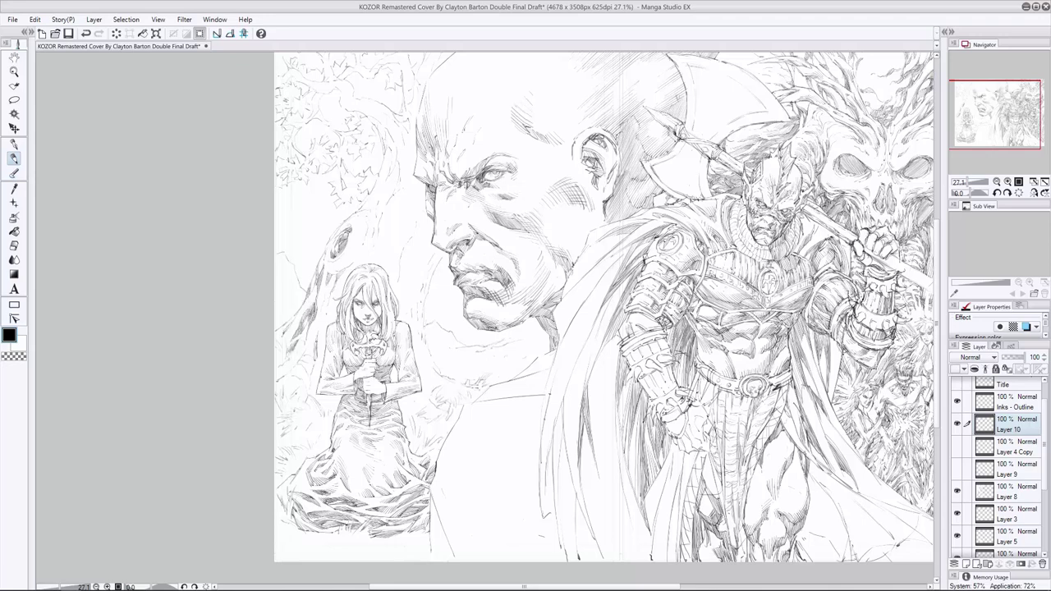
Add finer bark texture along the lower trunk's edges and around the knot hole.
drag(293, 370, 304, 344)
mouse_move(322, 309)
mouse_down()
mouse_move(326, 291)
mouse_move(315, 288)
mouse_up()
key(ctrl+z)
key(ctrl+y)
drag(319, 268, 325, 253)
mouse_move(351, 248)
mouse_down()
mouse_move(349, 232)
mouse_move(345, 252)
mouse_up()
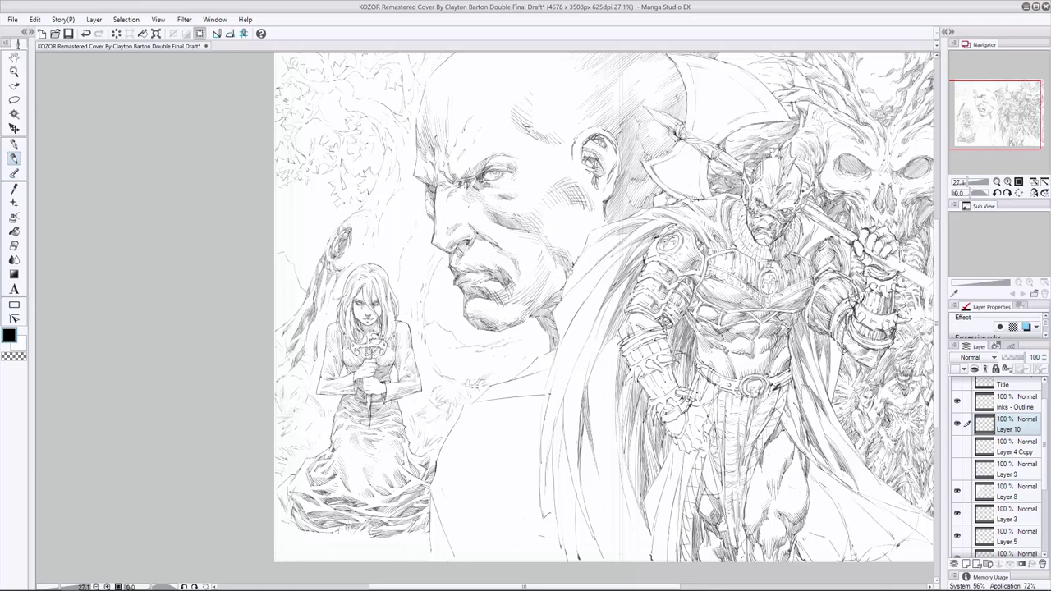
drag(295, 320, 302, 306)
Shade the curved upper trunk beside the large man's face with long bark strokes, redoing the first attempts.
mouse_move(375, 217)
mouse_down()
mouse_move(375, 192)
mouse_move(366, 199)
mouse_move(394, 151)
mouse_move(391, 129)
mouse_up()
key(ctrl+z)
mouse_move(394, 171)
mouse_down()
mouse_move(387, 128)
mouse_move(391, 153)
mouse_up()
key(ctrl+z)
key(ctrl+z)
mouse_move(398, 194)
mouse_down()
mouse_move(394, 171)
mouse_move(383, 174)
mouse_up()
drag(379, 196, 383, 167)
drag(381, 235, 381, 212)
drag(386, 128, 381, 117)
mouse_move(384, 128)
mouse_down()
mouse_move(373, 115)
mouse_move(381, 131)
mouse_up()
drag(383, 139, 379, 126)
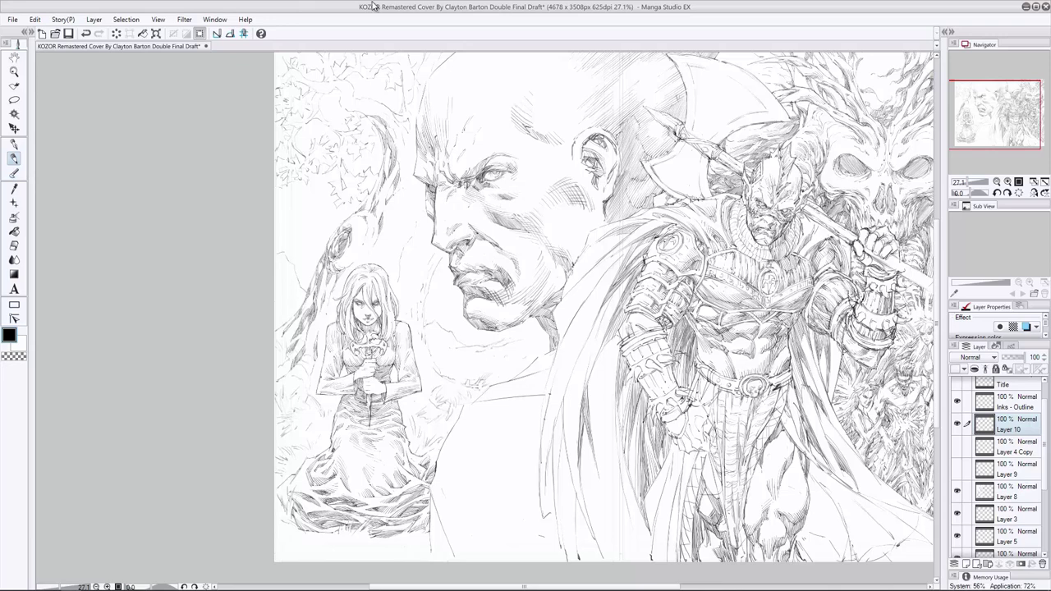
Hatch the dark gaps between the leaves inside the curve of the upper trunk.
drag(376, 192, 359, 174)
mouse_move(369, 177)
mouse_down()
mouse_move(370, 140)
mouse_move(358, 141)
mouse_up()
drag(363, 145, 356, 135)
drag(355, 132, 350, 112)
mouse_move(355, 121)
mouse_down()
mouse_move(347, 109)
mouse_move(362, 117)
mouse_up()
drag(340, 158, 335, 145)
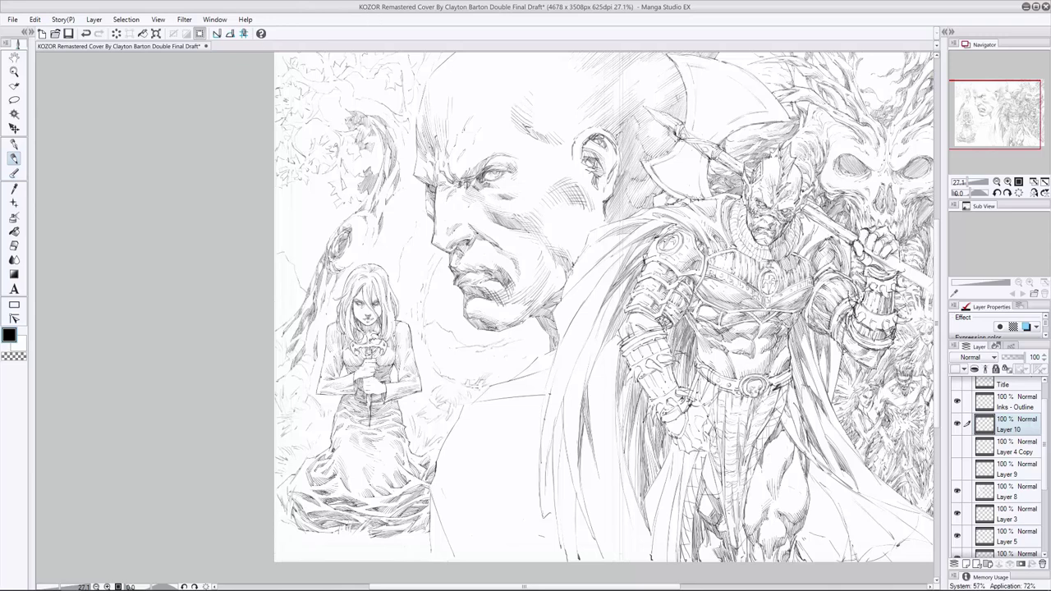
Hatch shadows among the leaves near the page edge and around the branch beside the upper trunk.
drag(301, 100, 296, 87)
drag(299, 98, 290, 84)
drag(290, 101, 279, 83)
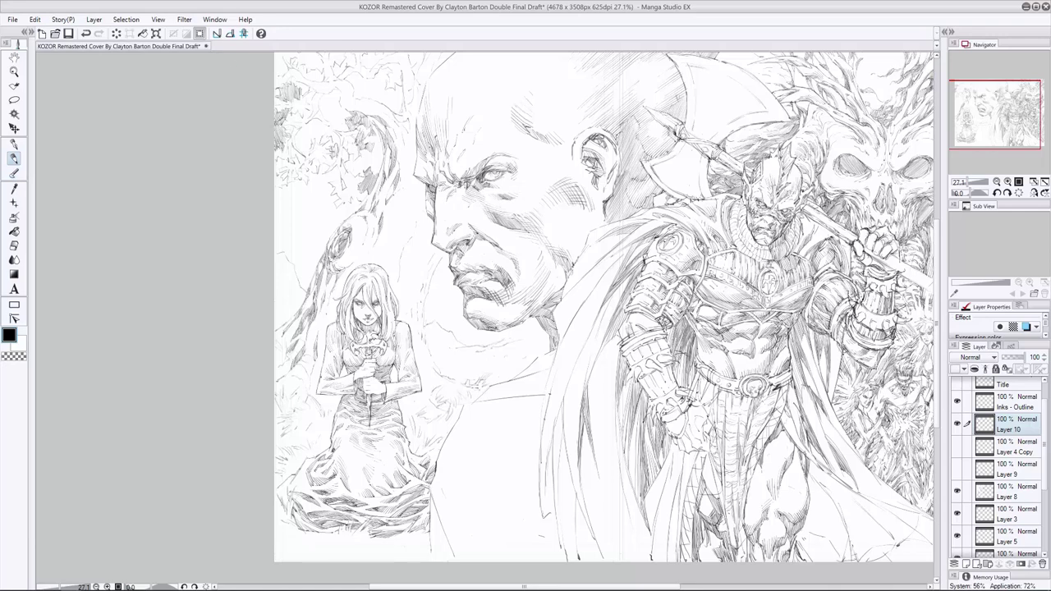
key(ctrl+z)
drag(359, 144, 343, 161)
drag(370, 126, 329, 149)
Shade the branches at the top of the page next to the large man's bald head.
drag(401, 62, 392, 84)
drag(396, 69, 386, 90)
mouse_move(392, 62)
mouse_down()
mouse_move(382, 72)
mouse_move(413, 69)
mouse_move(414, 79)
mouse_up()
scroll(895, 205, up, 1)
mouse_move(415, 65)
mouse_down()
mouse_move(405, 87)
mouse_move(441, 73)
mouse_up()
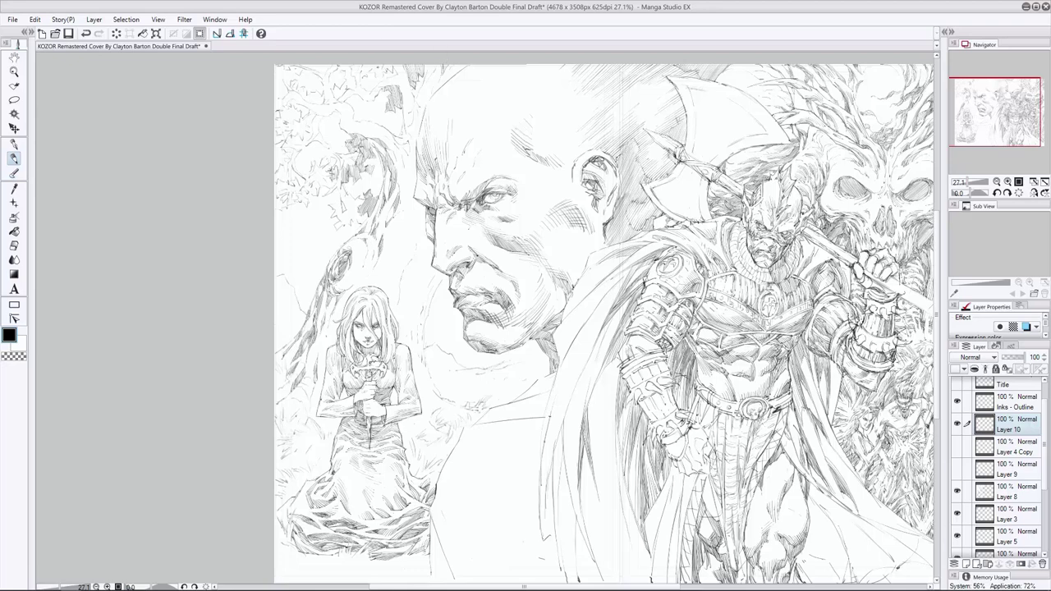
Hatch dark spaces between the upper canopy leaves and around the branch above the curved trunk.
drag(377, 101, 371, 112)
drag(375, 102, 366, 114)
mouse_move(373, 77)
mouse_down()
mouse_move(363, 87)
mouse_move(375, 89)
mouse_move(344, 86)
mouse_up()
drag(366, 75, 359, 79)
mouse_move(346, 134)
mouse_down()
mouse_move(336, 149)
mouse_move(331, 131)
mouse_move(356, 119)
mouse_up()
drag(376, 111, 364, 123)
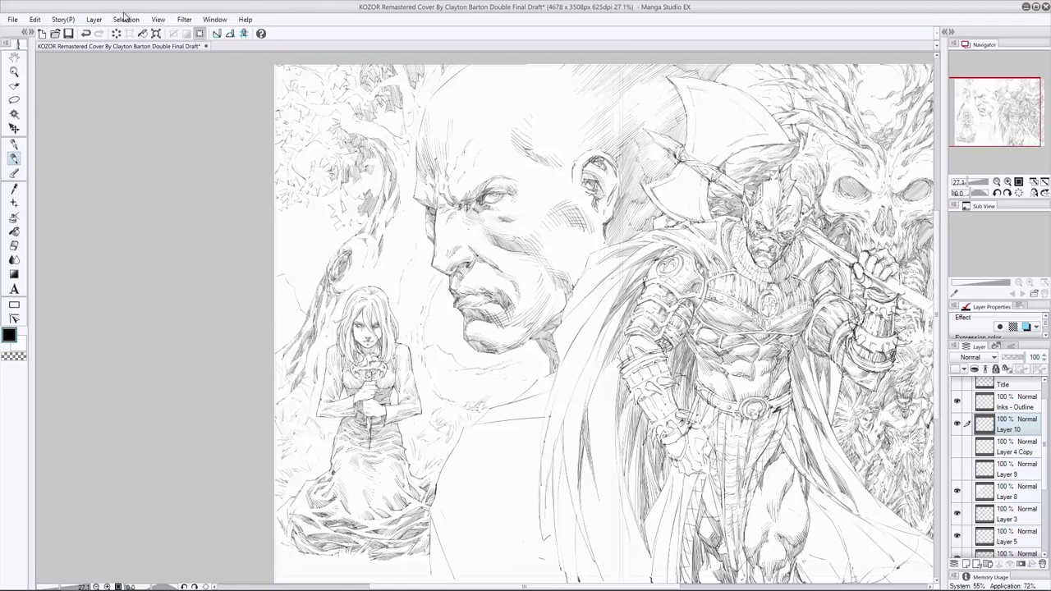
Hatch the lower leaves hanging along the inner edge of the curved trunk.
drag(358, 179, 350, 190)
mouse_move(353, 182)
mouse_down()
mouse_move(346, 196)
mouse_move(356, 199)
mouse_move(359, 183)
mouse_up()
mouse_move(384, 182)
mouse_down()
mouse_move(342, 220)
mouse_move(356, 227)
mouse_up()
drag(368, 210, 349, 223)
mouse_move(355, 205)
mouse_down()
mouse_move(333, 228)
mouse_move(345, 227)
mouse_up()
mouse_move(347, 213)
mouse_down()
mouse_move(339, 222)
mouse_move(328, 209)
mouse_move(327, 221)
mouse_up()
mouse_move(342, 212)
mouse_down()
mouse_move(328, 220)
mouse_move(345, 204)
mouse_up()
key(ctrl+z)
key(ctrl+z)
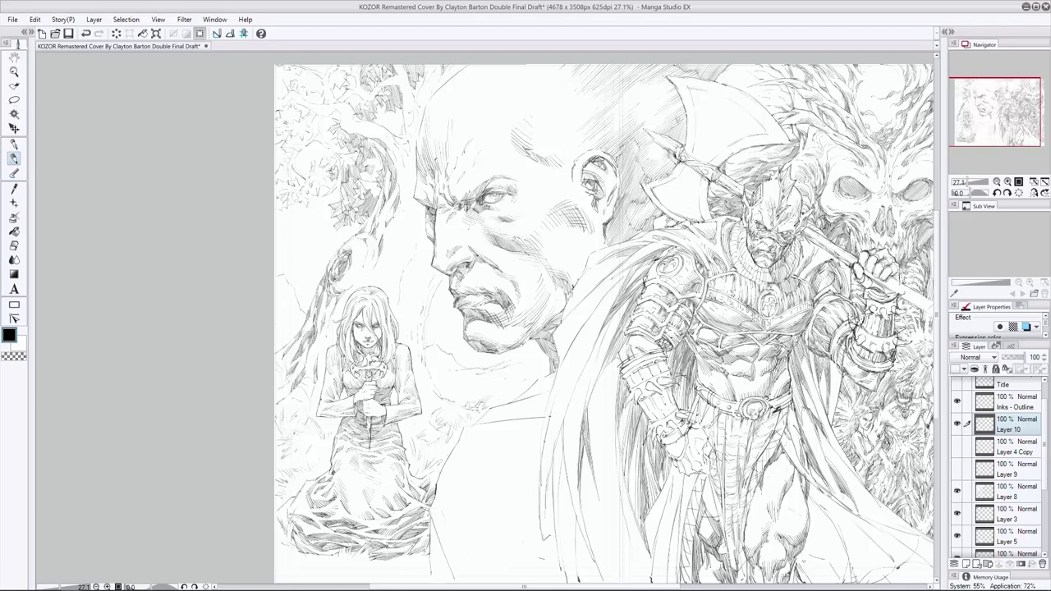
Draw and shade the branches and bark between the upper trunk and the large man's forehead.
mouse_move(407, 90)
mouse_down()
mouse_move(402, 127)
mouse_move(393, 90)
mouse_up()
key(ctrl+z)
drag(404, 82, 397, 138)
key(e)
key(p)
drag(422, 103, 416, 118)
mouse_move(423, 97)
mouse_down()
mouse_move(416, 110)
mouse_move(423, 91)
mouse_up()
drag(427, 64, 425, 102)
mouse_move(430, 91)
mouse_down()
mouse_move(416, 126)
mouse_move(437, 91)
mouse_up()
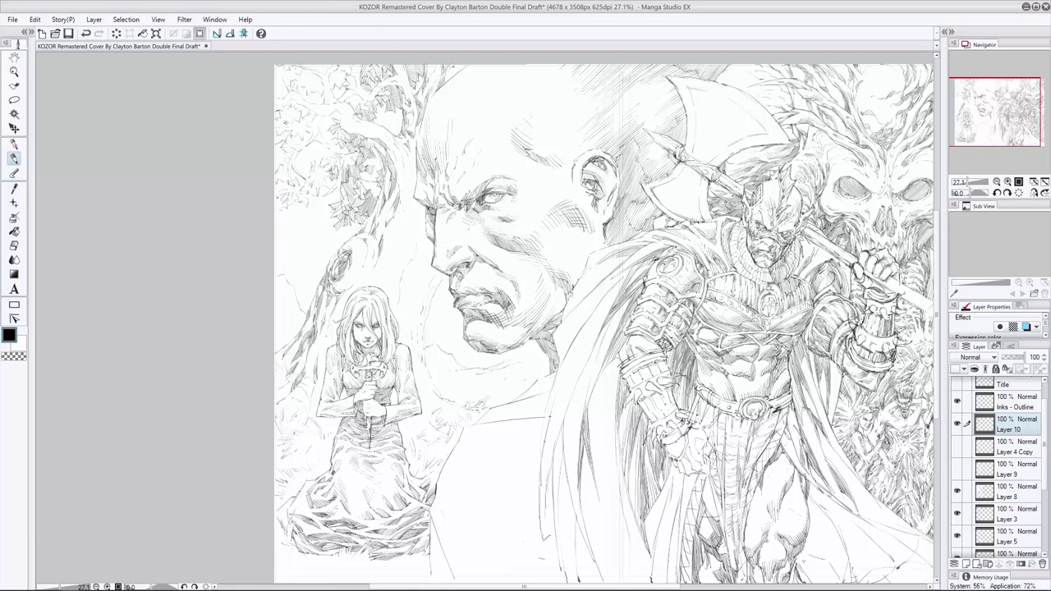
key(e)
key(p)
drag(434, 72, 428, 91)
key(e)
key(p)
Shade the branch reaching from the curved trunk into the canopy and clean up the surrounding leaves.
mouse_move(366, 127)
mouse_down()
mouse_move(350, 137)
mouse_move(334, 128)
mouse_up()
mouse_move(349, 107)
mouse_down()
mouse_move(335, 122)
mouse_move(370, 134)
mouse_up()
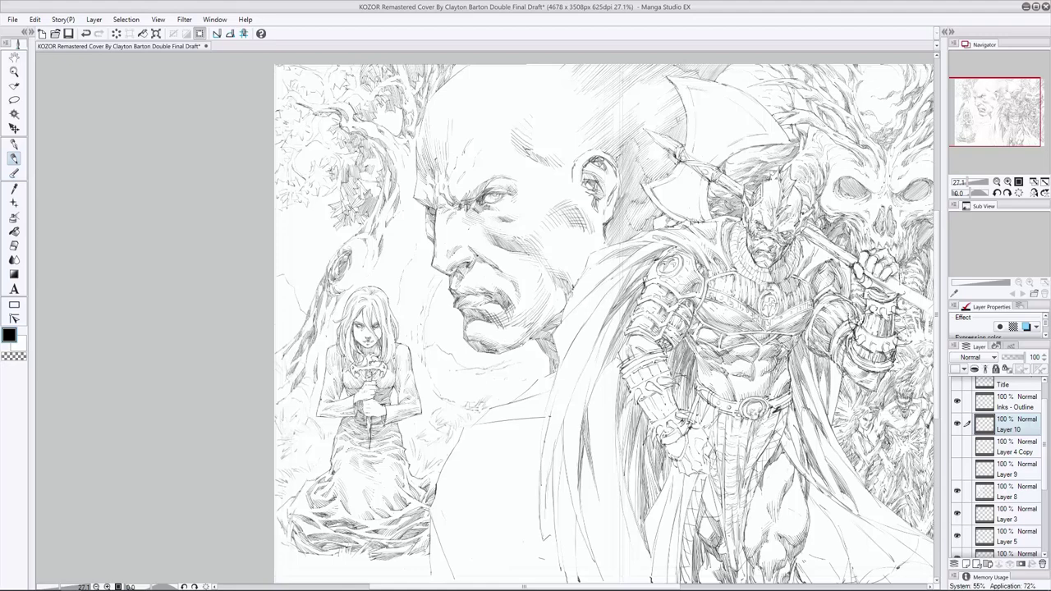
key(e)
key(alt+bracketleft)
key(alt+bracketleft)
key(p)
key(alt+bracketright)
key(alt+bracketright)
key(alt+bracketright)
key(e)
key(alt+bracketleft)
key(alt+bracketleft)
key(alt+bracketleft)
key(alt+bracketright)
key(alt+bracketright)
key(alt+bracketright)
key(p)
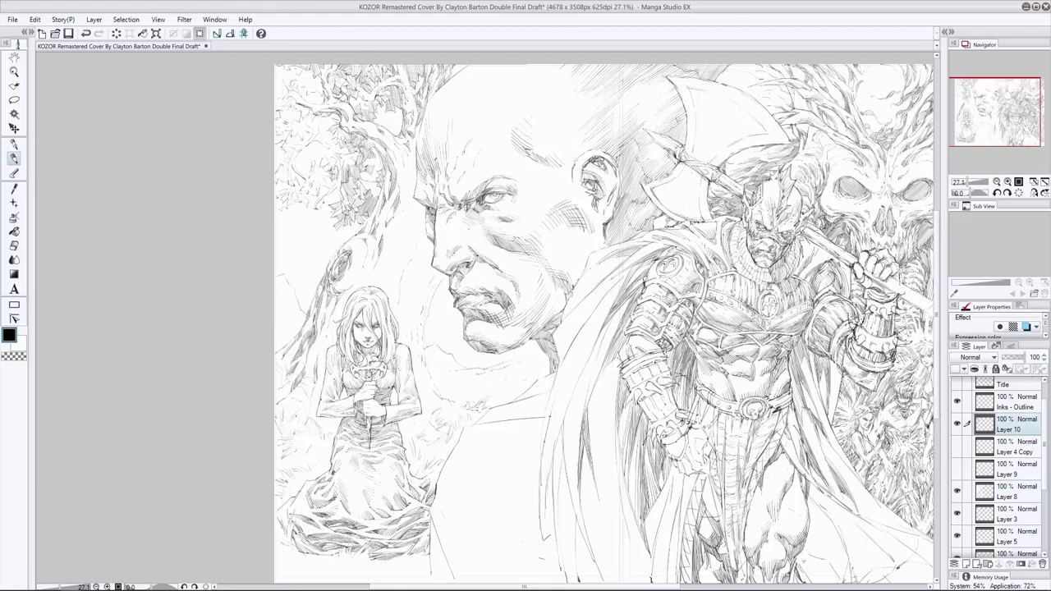
Switch to Layer 8 and rework the line work of the canopy leaves near the top of the page.
key(ctrl+z)
click(298, 237)
key(e)
click(1017, 491)
key(p)
mouse_move(322, 92)
mouse_down()
mouse_move(308, 71)
mouse_move(298, 87)
mouse_move(289, 72)
mouse_move(295, 85)
mouse_move(321, 71)
mouse_up()
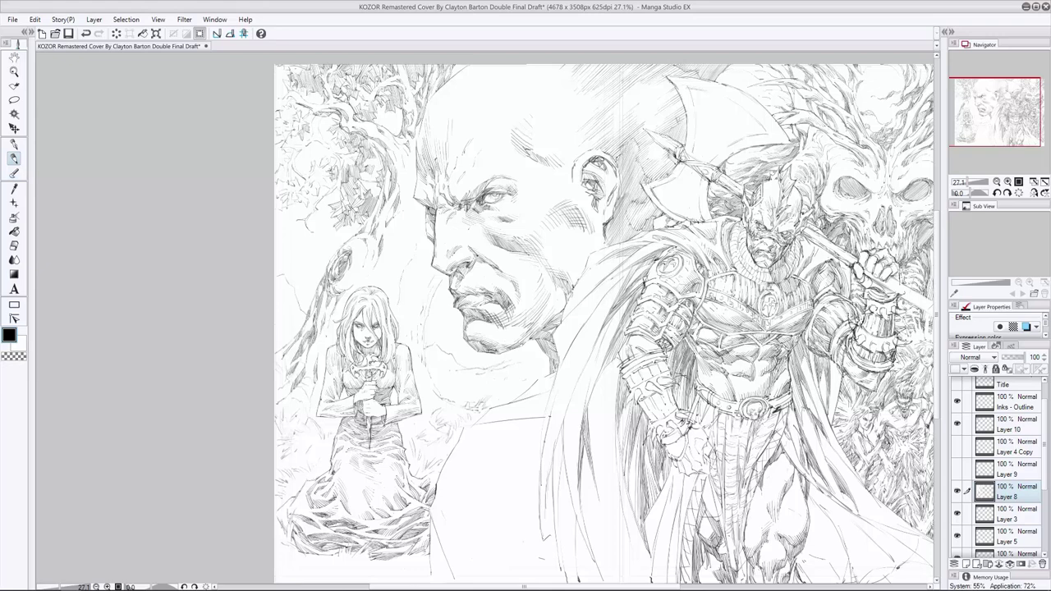
key(e)
key(p)
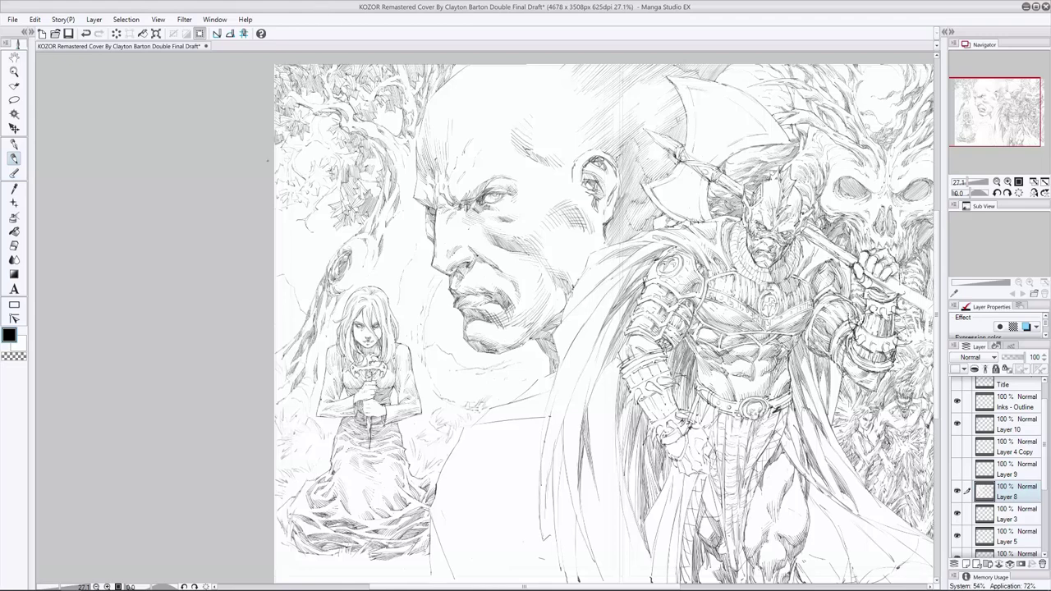
Return to Layer 10 and hatch the lower canopy leaves and the inner bend of the trunk.
ctrl+shift+click(286, 143)
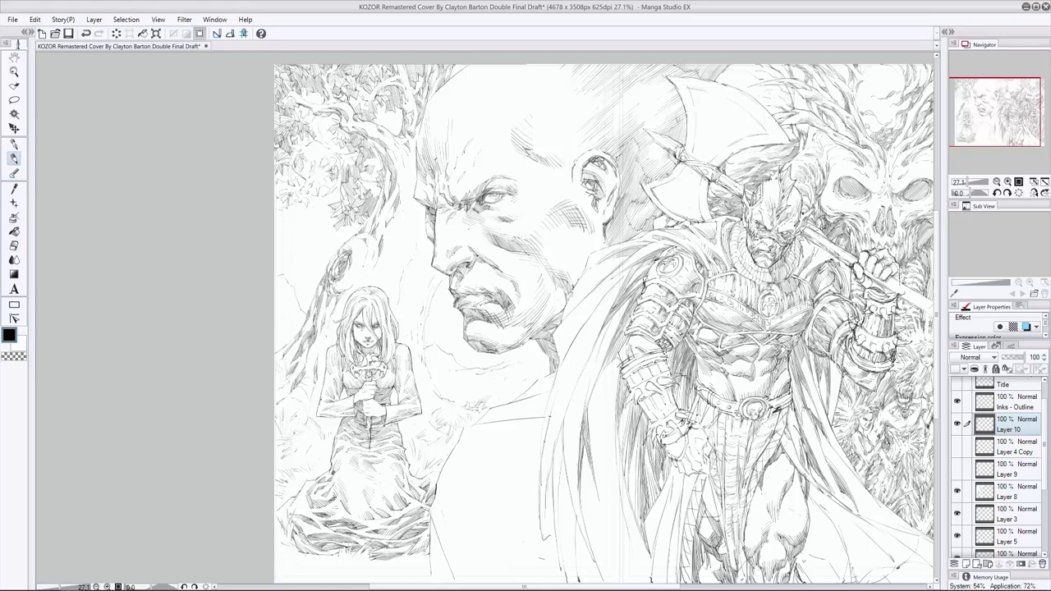
mouse_move(276, 197)
mouse_down()
mouse_move(291, 190)
mouse_move(306, 205)
mouse_move(299, 179)
mouse_move(304, 189)
mouse_move(284, 189)
mouse_move(294, 212)
mouse_move(332, 177)
mouse_move(319, 193)
mouse_move(311, 175)
mouse_move(301, 183)
mouse_up()
mouse_move(325, 177)
mouse_down()
mouse_move(317, 190)
mouse_move(320, 175)
mouse_up()
drag(397, 150, 360, 193)
drag(374, 178, 361, 183)
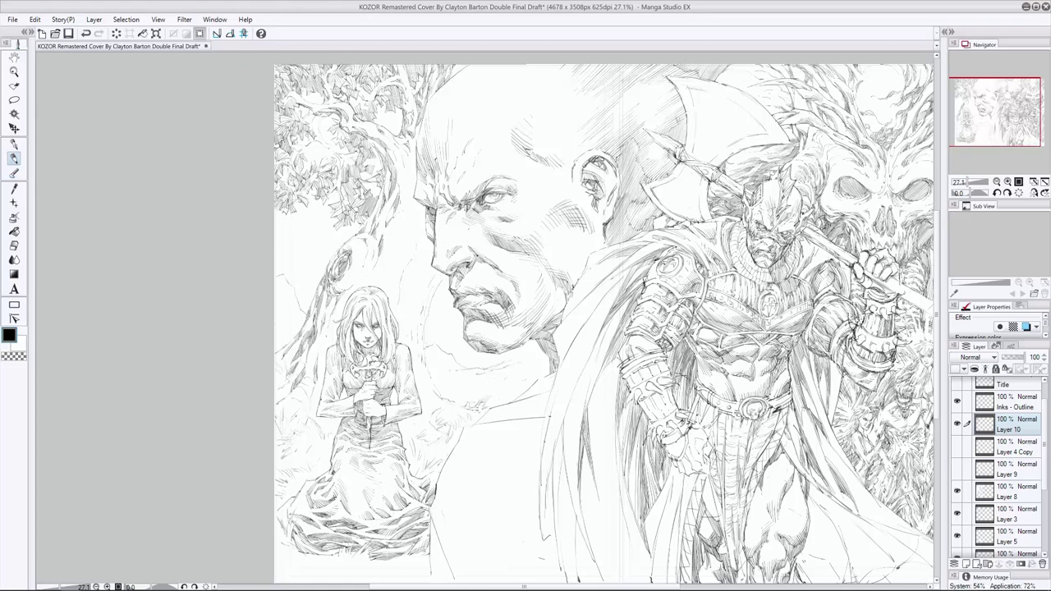
Darken the gaps between the central canopy leaves and add bark hatching on the upper trunk.
drag(319, 117, 313, 133)
drag(315, 120, 319, 144)
mouse_move(325, 138)
mouse_down()
mouse_move(315, 146)
mouse_move(332, 165)
mouse_move(287, 147)
mouse_up()
mouse_move(299, 95)
mouse_down()
mouse_move(291, 101)
mouse_move(301, 121)
mouse_up()
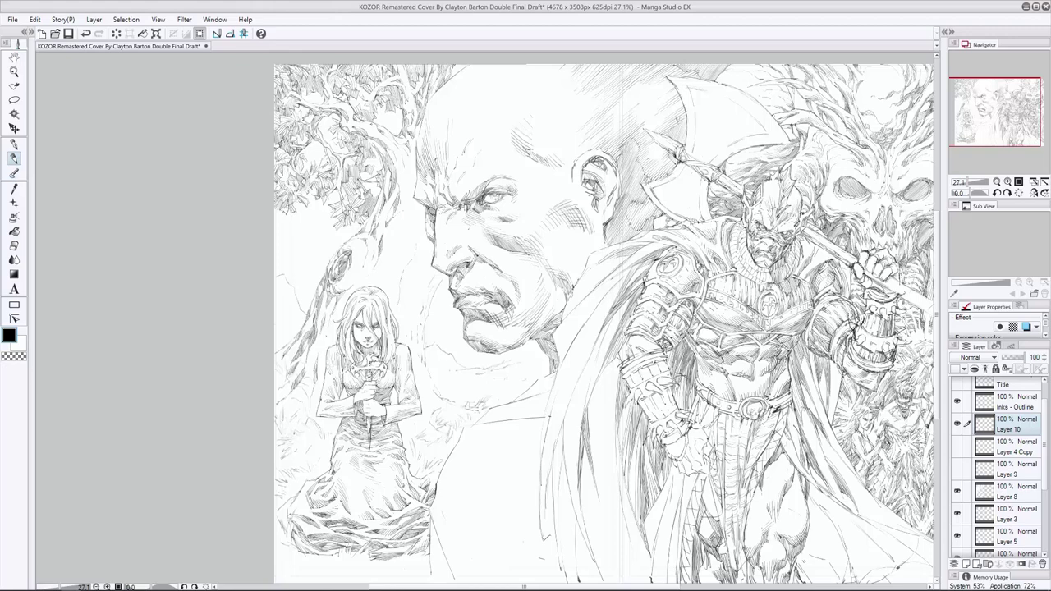
mouse_move(372, 93)
mouse_down()
mouse_move(364, 100)
mouse_move(402, 103)
mouse_up()
drag(409, 98, 401, 109)
drag(405, 151, 400, 163)
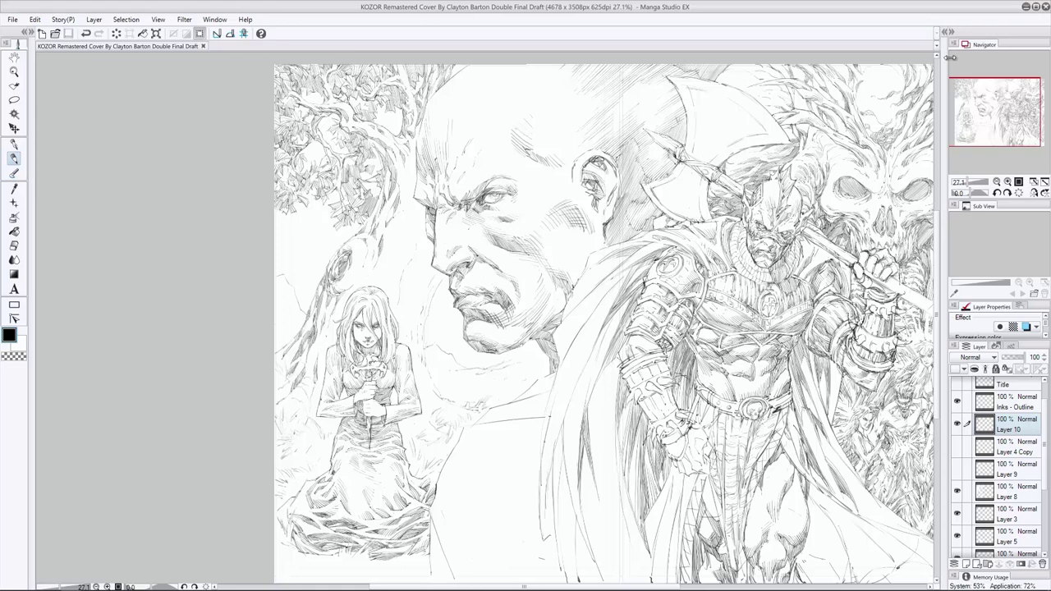
Hatch the trunk's hollow and touch up the trunk edge facing the large man's face.
drag(355, 246, 332, 272)
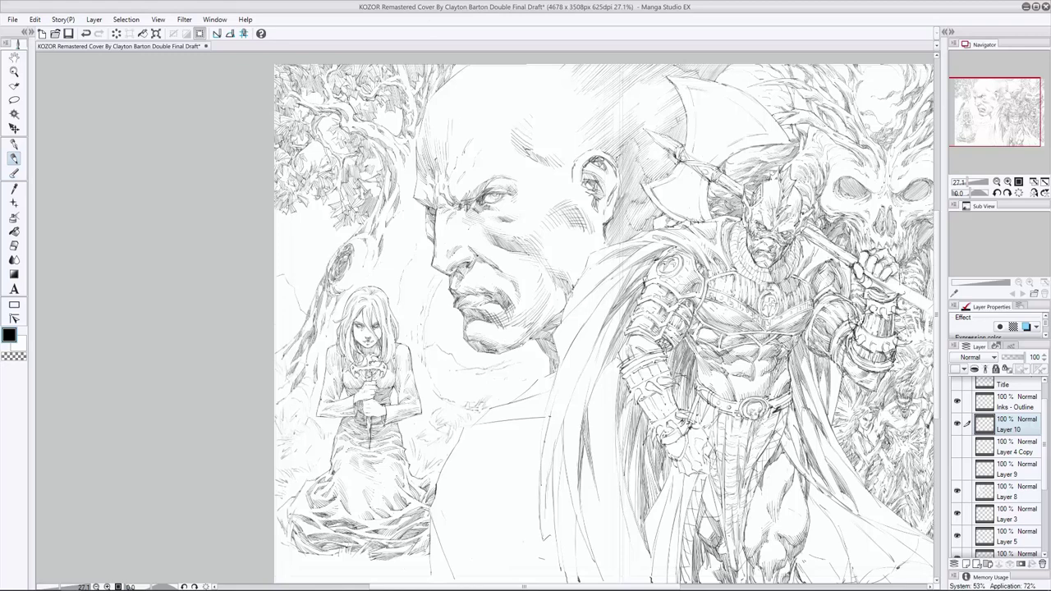
drag(420, 129, 416, 145)
drag(394, 149, 385, 159)
key(ctrl+z)
drag(429, 313, 423, 334)
drag(428, 308, 422, 324)
drag(432, 377, 425, 398)
Add a new layer above Layer 10 and hatch darker tones over the upper canopy leaves.
key(ctrl+shift+n)
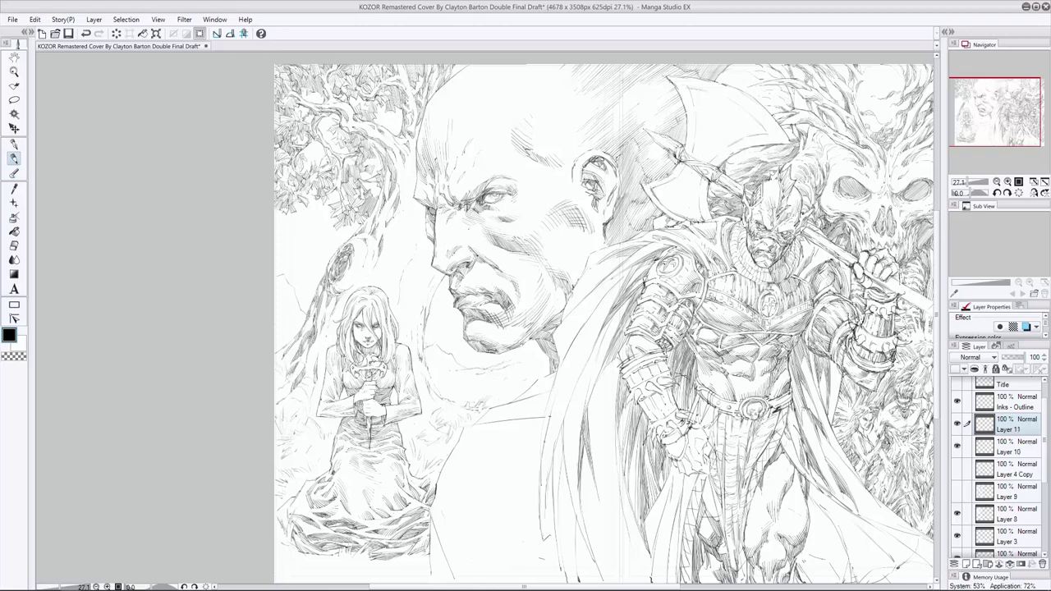
mouse_move(320, 107)
mouse_down()
mouse_move(348, 106)
mouse_move(332, 75)
mouse_move(299, 90)
mouse_up()
mouse_move(366, 138)
mouse_down()
mouse_move(393, 128)
mouse_move(351, 120)
mouse_move(381, 84)
mouse_up()
key(ctrl+z)
drag(297, 110, 313, 99)
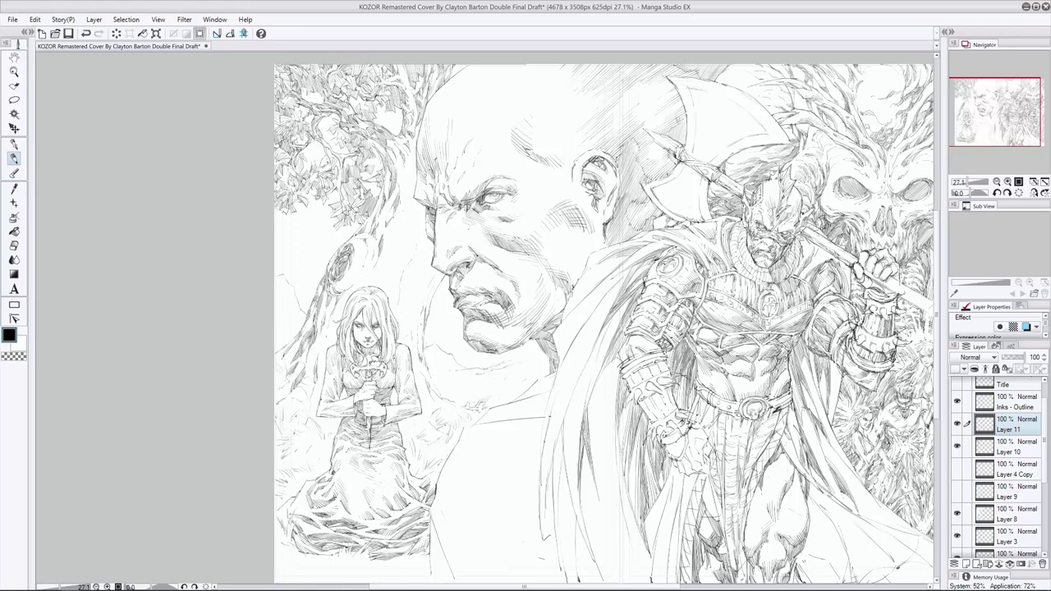
Hatch shadows along the bend of the upper trunk from the canopy down toward the hollow.
drag(371, 152, 394, 140)
mouse_move(387, 161)
mouse_down()
mouse_move(398, 141)
mouse_move(395, 151)
mouse_up()
mouse_move(401, 196)
mouse_down()
mouse_move(399, 169)
mouse_move(414, 164)
mouse_move(403, 184)
mouse_move(405, 138)
mouse_up()
drag(403, 174, 401, 154)
drag(388, 201, 386, 170)
mouse_move(389, 229)
mouse_down()
mouse_move(391, 199)
mouse_move(383, 206)
mouse_up()
mouse_move(378, 232)
mouse_down()
mouse_move(371, 189)
mouse_move(365, 220)
mouse_move(389, 211)
mouse_up()
drag(384, 83, 399, 76)
drag(411, 169, 411, 137)
key(ctrl+z)
key(ctrl+y)
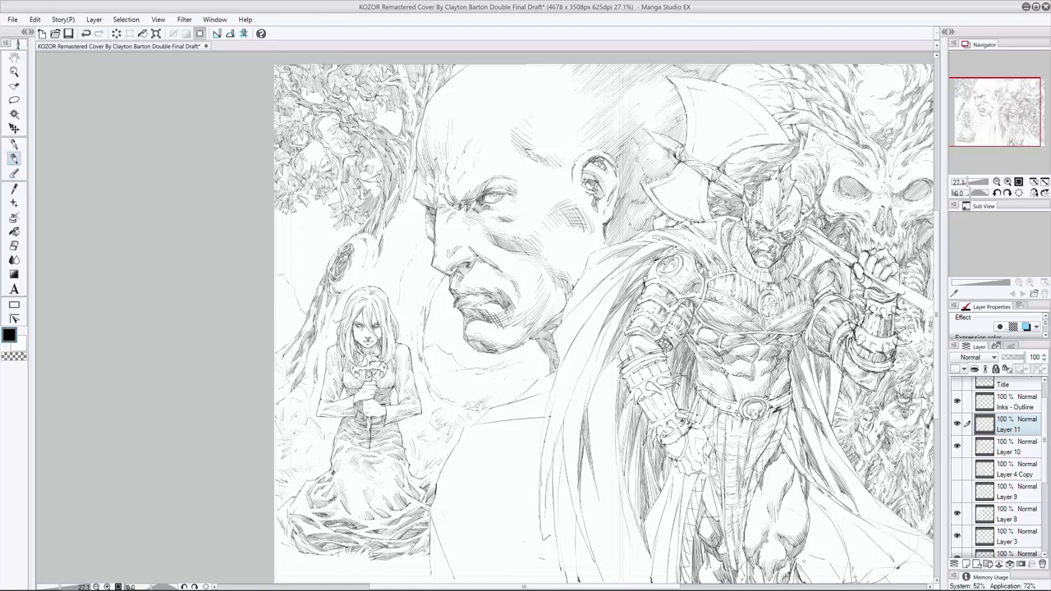
Shade the bark around the trunk's hollow above the kneeling woman's head.
drag(339, 290, 350, 283)
mouse_move(362, 250)
mouse_down()
mouse_move(369, 268)
mouse_move(347, 279)
mouse_up()
key(e)
key(p)
drag(421, 220, 427, 230)
key(ctrl+z)
mouse_move(358, 289)
mouse_down()
mouse_move(360, 248)
mouse_move(355, 282)
mouse_move(398, 216)
mouse_up()
key(ctrl+z)
key(e)
key(p)
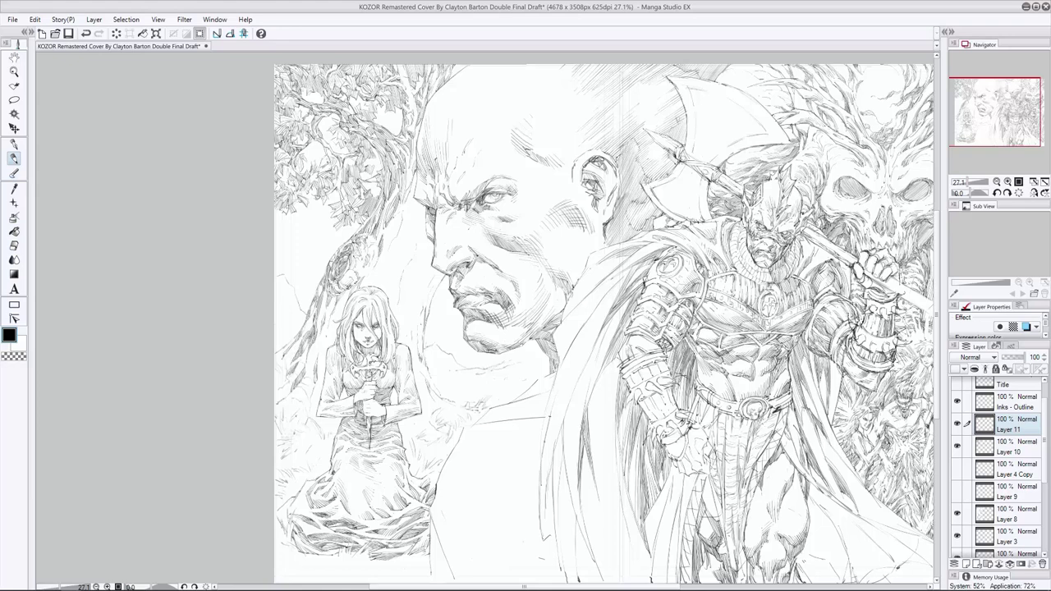
Darken the trunk's hollow and hatch the trunk edge between the woman's shoulder and the large man's chin.
drag(343, 252, 350, 245)
drag(340, 262, 349, 264)
mouse_move(408, 325)
mouse_down()
mouse_move(415, 313)
mouse_move(417, 323)
mouse_up()
drag(411, 345, 416, 334)
drag(427, 297, 432, 280)
drag(423, 308, 436, 287)
drag(418, 351, 421, 316)
drag(418, 339, 423, 316)
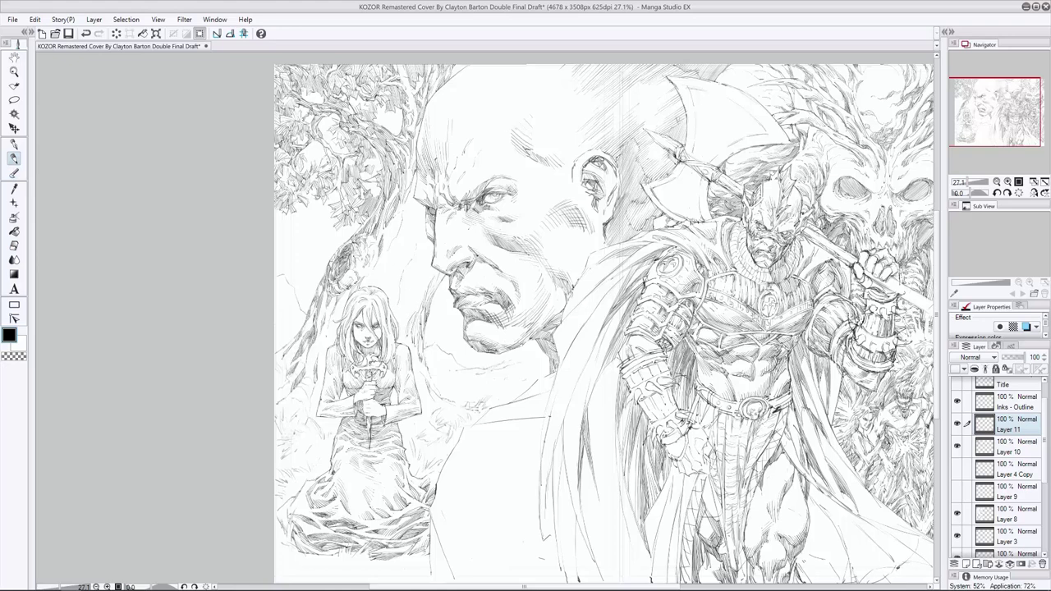
Hatch the foliage beside the kneeling woman's elbow and add bark strokes to the trunk behind her hair.
mouse_move(443, 425)
mouse_down()
mouse_move(452, 410)
mouse_move(410, 423)
mouse_up()
drag(415, 436, 421, 421)
mouse_move(404, 427)
mouse_down()
mouse_move(411, 419)
mouse_move(402, 421)
mouse_up()
mouse_move(391, 406)
mouse_down()
mouse_move(396, 388)
mouse_move(430, 395)
mouse_up()
drag(426, 406, 425, 385)
mouse_move(419, 401)
mouse_down()
mouse_move(424, 363)
mouse_move(441, 372)
mouse_up()
drag(440, 401, 452, 393)
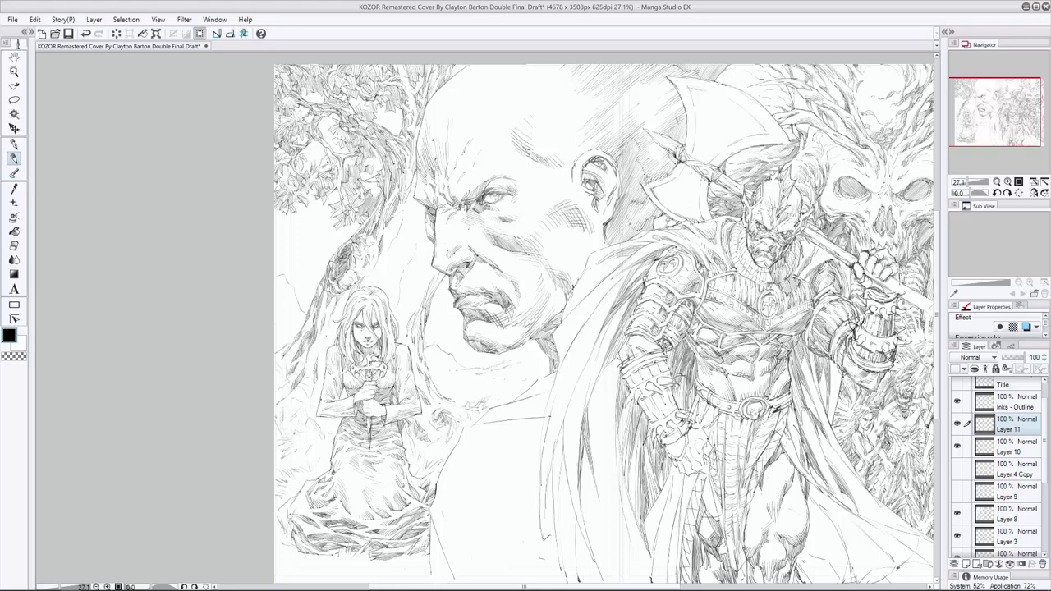
drag(325, 335, 332, 315)
drag(310, 370, 318, 351)
Erase the dark shading inside the trunk's hollow on Layer 10 and redraw it with lighter strokes.
key(e)
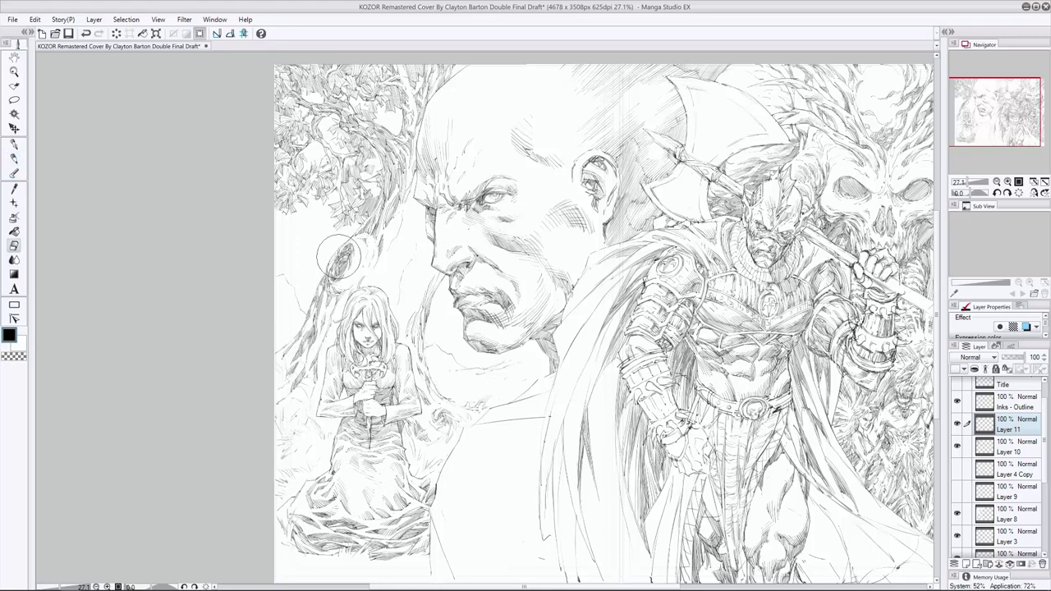
click(979, 450)
mouse_move(353, 246)
mouse_down()
mouse_move(325, 304)
mouse_move(324, 284)
mouse_move(341, 274)
mouse_up()
key(p)
mouse_move(348, 256)
mouse_down()
mouse_move(336, 281)
mouse_move(332, 270)
mouse_up()
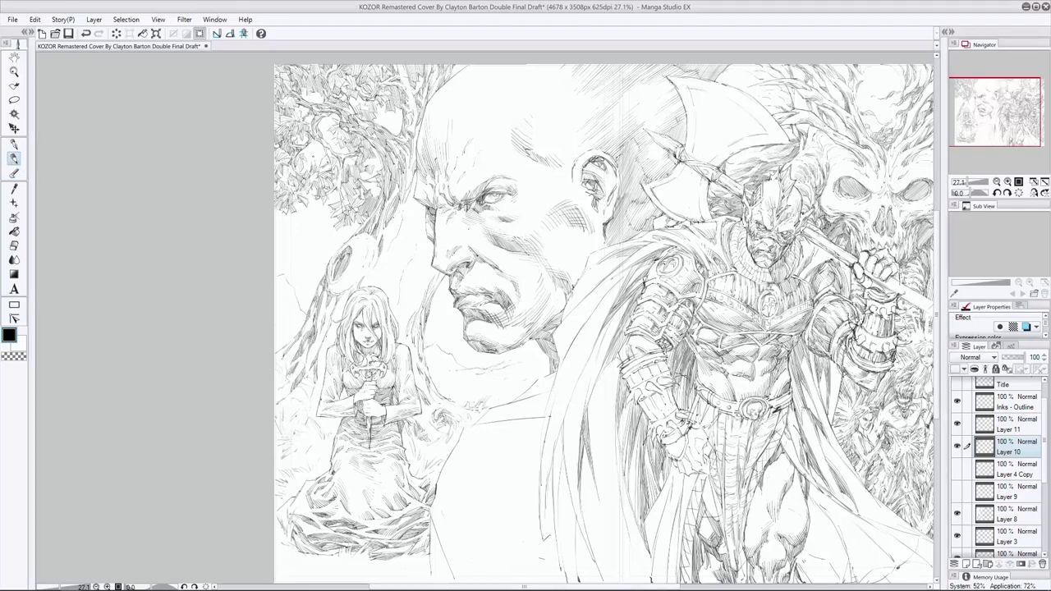
Return to Layer 11 and hatch curved wood grain in the hollow and on the nearby trunk.
click(1016, 424)
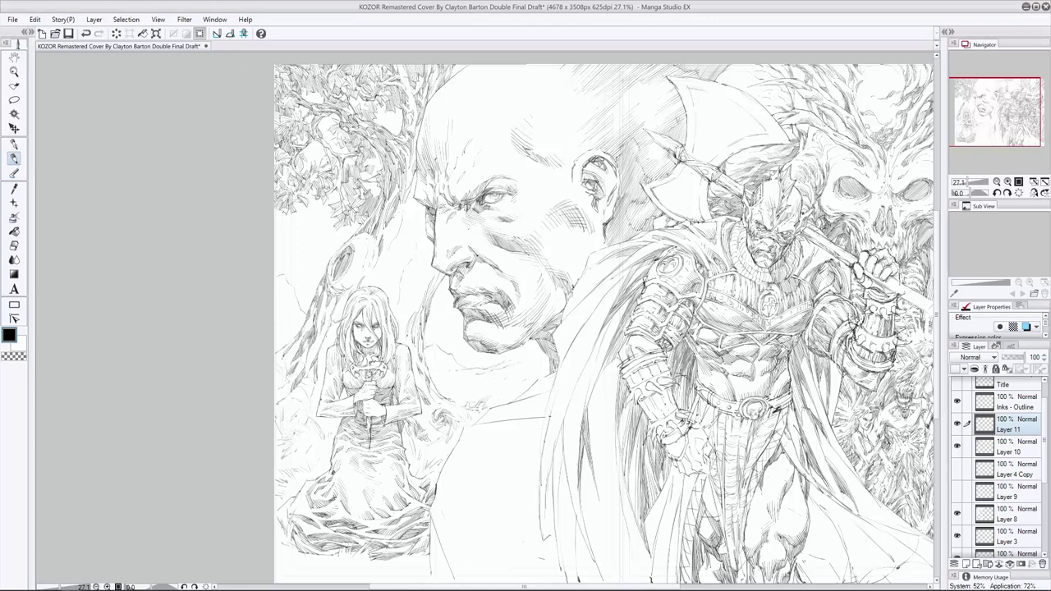
key(ctrl+z)
key(ctrl+y)
key(e)
click(14, 157)
mouse_move(362, 271)
mouse_down()
mouse_move(374, 252)
mouse_move(352, 275)
mouse_move(345, 249)
mouse_up()
drag(400, 227, 391, 243)
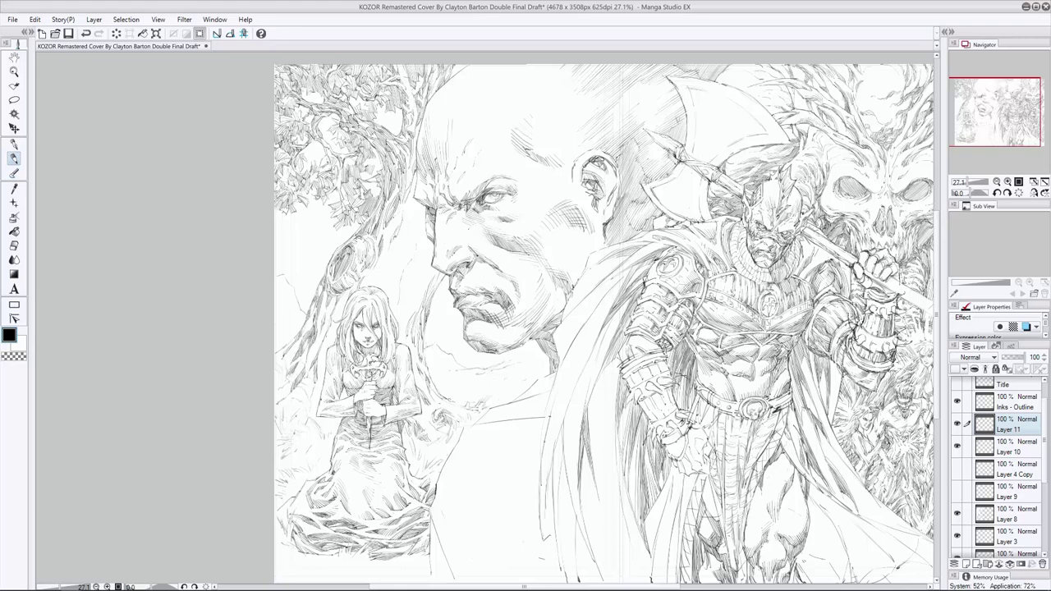
Darken the bark of the lower trunk behind the kneeling woman with long hatching strokes.
mouse_move(336, 297)
mouse_down()
mouse_move(332, 310)
mouse_move(323, 301)
mouse_move(319, 350)
mouse_move(326, 325)
mouse_move(305, 333)
mouse_move(323, 311)
mouse_move(311, 368)
mouse_move(290, 386)
mouse_up()
key(ctrl+z)
drag(307, 350, 299, 367)
key(ctrl+z)
drag(330, 327, 322, 370)
key(ctrl+z)
key(e)
key(p)
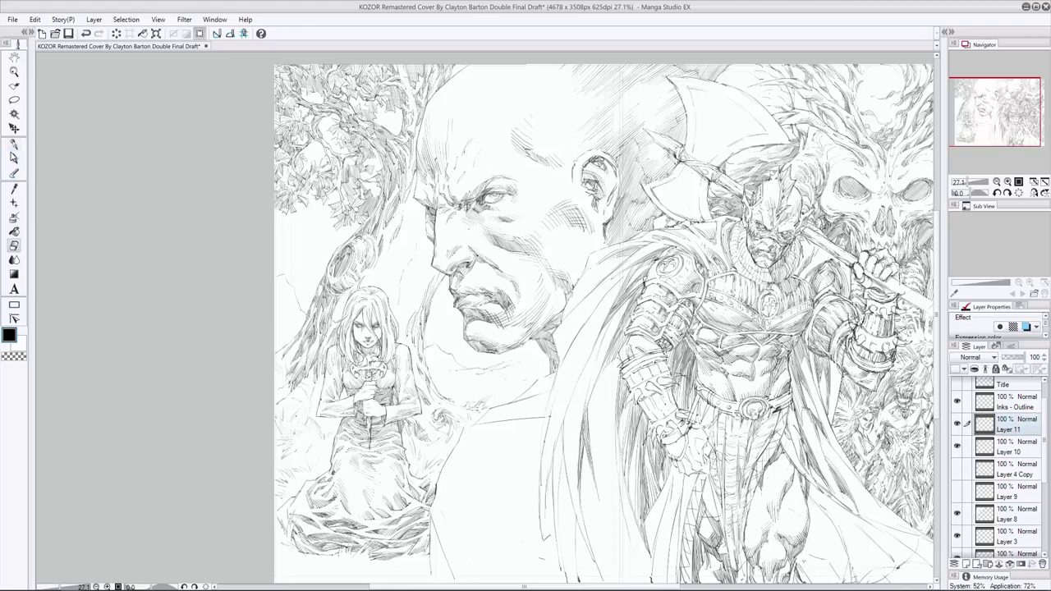
Hatch the trunk between the hollow and the woman's hair and try out grain lines on its inner side.
drag(331, 277, 334, 286)
drag(340, 295, 343, 314)
mouse_move(393, 250)
mouse_down()
mouse_move(381, 280)
mouse_move(368, 281)
mouse_up()
key(ctrl+z)
mouse_move(388, 236)
mouse_down()
mouse_move(369, 284)
mouse_move(335, 311)
mouse_up()
key(ctrl+z)
key(e)
mouse_move(383, 266)
mouse_down()
mouse_move(376, 283)
mouse_move(406, 267)
mouse_up()
key(p)
mouse_move(392, 279)
mouse_down()
mouse_move(390, 294)
mouse_move(398, 280)
mouse_up()
key(ctrl+z)
key(ctrl+z)
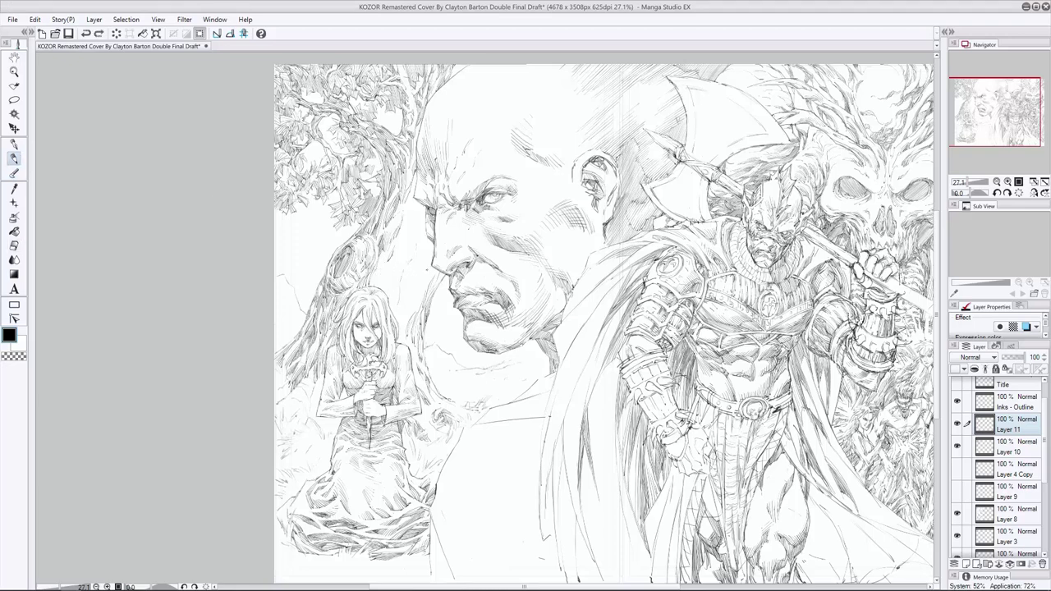
Add light grain strokes to the trunk area between the hollow and the large man's face.
drag(432, 245, 420, 266)
drag(454, 283, 449, 294)
key(ctrl+z)
drag(426, 207, 417, 219)
mouse_move(393, 263)
mouse_down()
mouse_move(386, 295)
mouse_move(375, 289)
mouse_up()
mouse_move(398, 251)
mouse_down()
mouse_move(414, 244)
mouse_move(373, 281)
mouse_up()
key(ctrl+z)
drag(380, 262, 371, 284)
drag(425, 251, 419, 261)
key(ctrl+z)
key(ctrl+z)
mouse_move(406, 210)
mouse_down()
mouse_move(393, 230)
mouse_move(407, 220)
mouse_move(394, 269)
mouse_move(397, 260)
mouse_up()
key(ctrl+z)
key(ctrl+z)
key(ctrl+z)
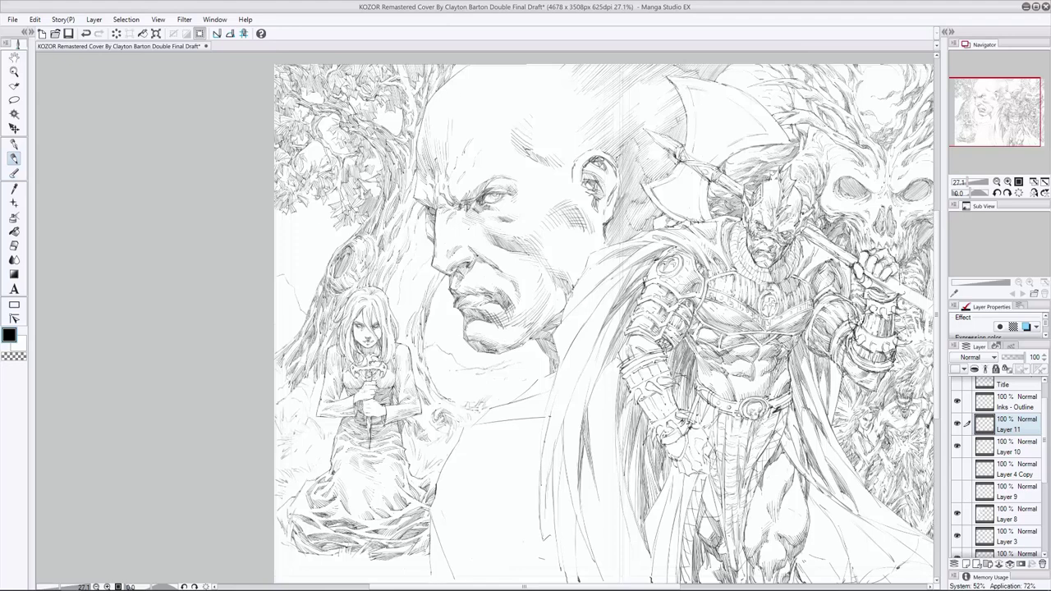
Hatch bark grain down the trunk beside the large man's forehead and beside the kneeling woman's hair.
mouse_move(409, 186)
mouse_down()
mouse_move(391, 220)
mouse_move(402, 220)
mouse_move(389, 205)
mouse_move(380, 215)
mouse_up()
key(ctrl+z)
key(ctrl+z)
key(e)
key(p)
key(e)
key(p)
drag(411, 165, 412, 228)
drag(410, 297, 403, 313)
drag(407, 303, 398, 343)
drag(398, 297, 394, 316)
mouse_move(411, 282)
mouse_down()
mouse_move(394, 317)
mouse_move(406, 329)
mouse_up()
key(ctrl+z)
Try out bark lines between the trunk and the large man's chin and add a short stroke beside the woman's shoulder.
drag(424, 294, 433, 276)
drag(455, 307, 448, 318)
key(ctrl+z)
key(ctrl+z)
mouse_move(408, 286)
mouse_down()
mouse_move(398, 300)
mouse_move(411, 380)
mouse_move(436, 441)
mouse_up()
key(ctrl+z)
drag(421, 352, 415, 370)
drag(458, 206, 455, 212)
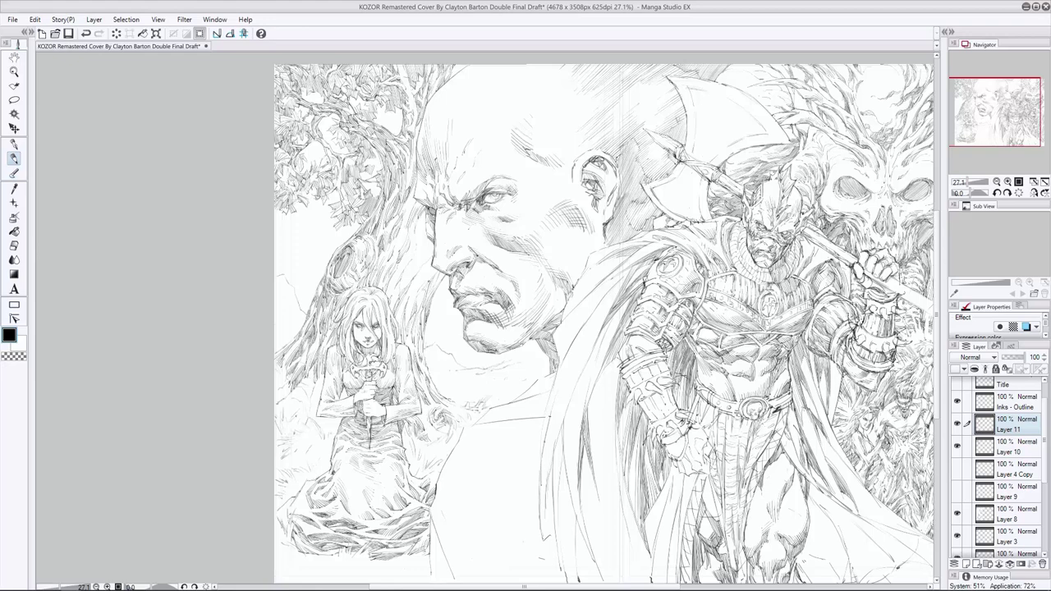
key(ctrl+z)
Shade the lower trunk between the woman's hair and the large man's chin with short hatching strokes.
drag(425, 281, 416, 313)
click(14, 245)
click(14, 158)
drag(426, 331, 423, 356)
drag(417, 297, 409, 320)
mouse_move(423, 266)
mouse_down()
mouse_move(417, 287)
mouse_move(391, 299)
mouse_up()
key(ctrl+z)
key(ctrl+z)
drag(432, 248, 423, 289)
key(ctrl+z)
Touch up the trunk beside the large man's nose and the grass near the woman's elbow, and save the drawing.
drag(429, 205, 425, 236)
drag(437, 424, 426, 439)
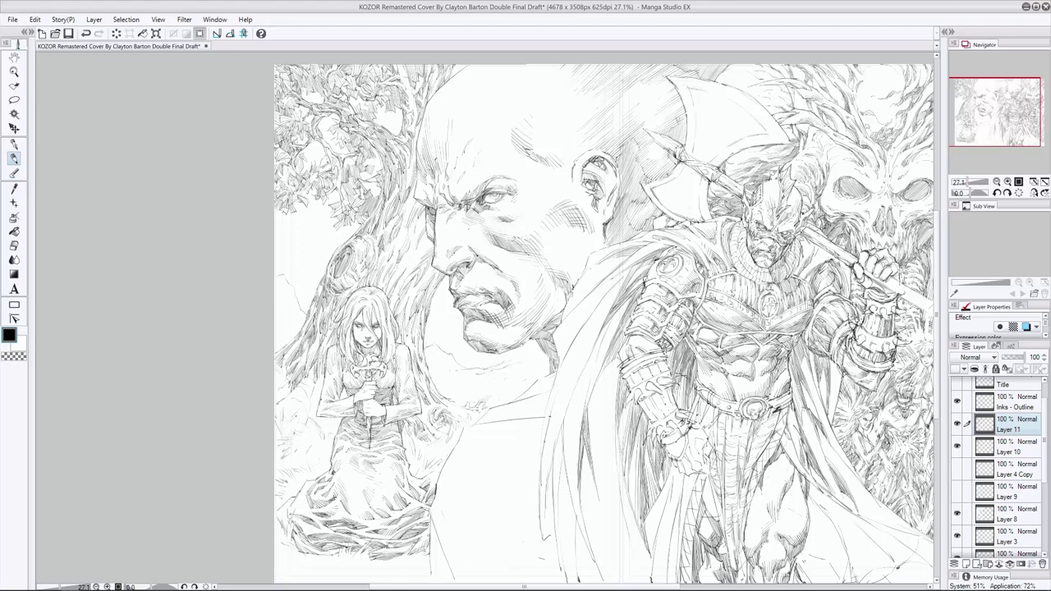
key(ctrl+s)
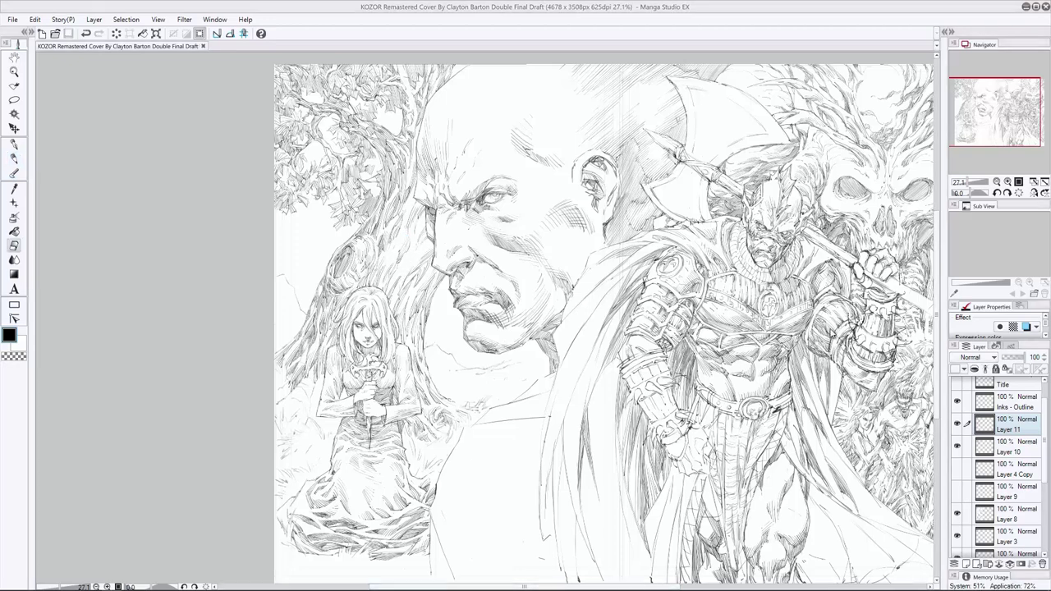
drag(412, 245, 408, 255)
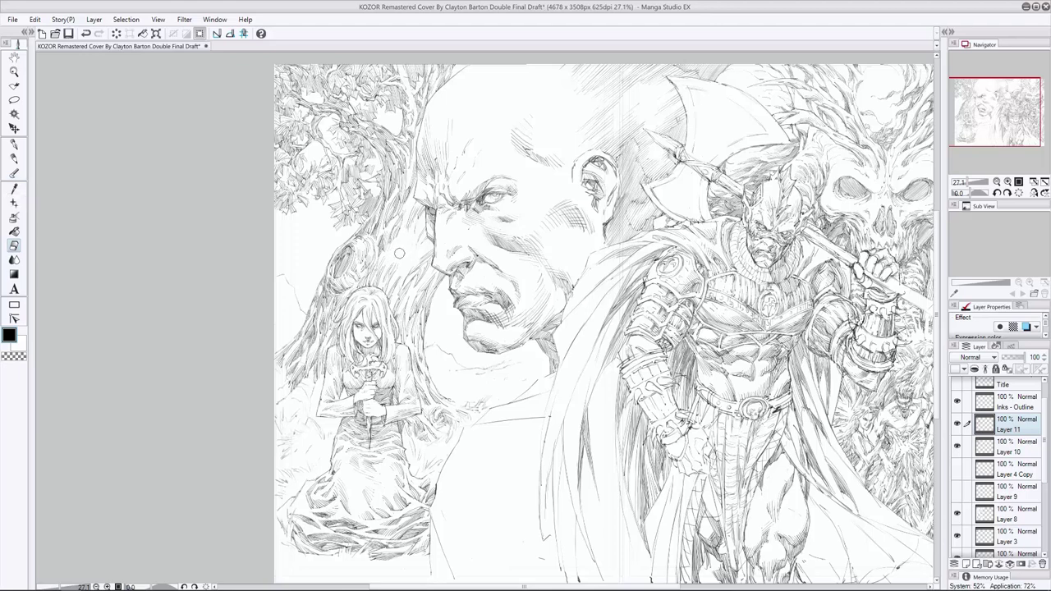
click(14, 158)
click(14, 245)
click(14, 158)
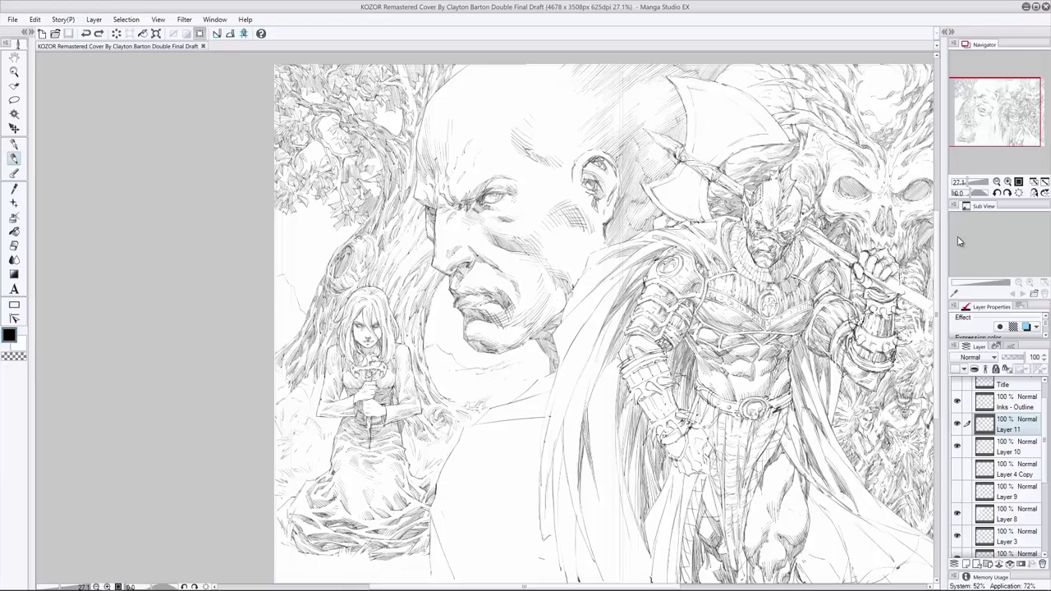
Erase the swirl between the woman's elbow and the large man's shoulder and rework the spot as grass on Layer 11.
key(ctrl+plus)
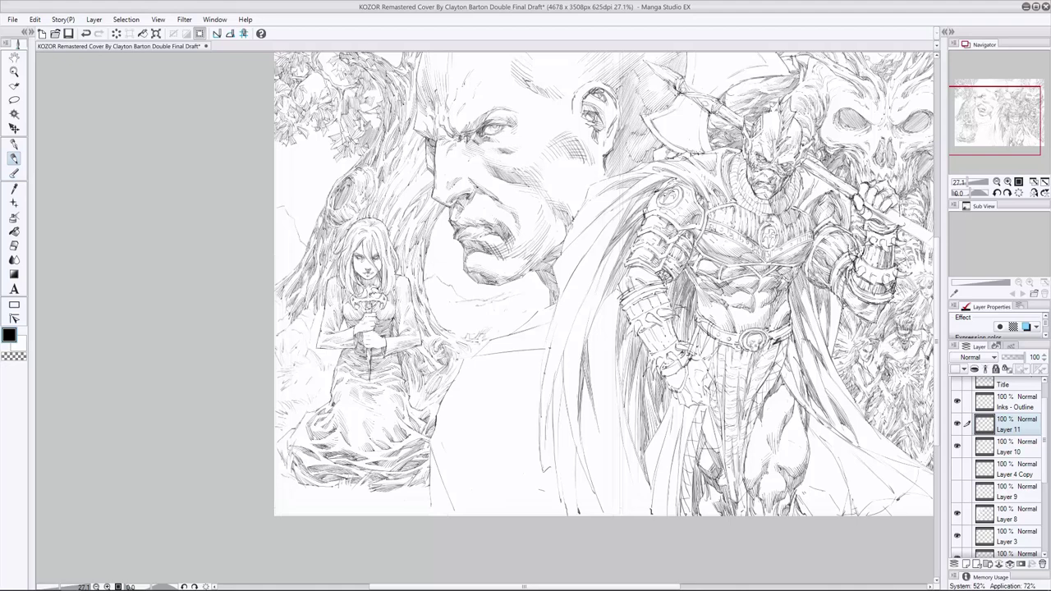
key(e)
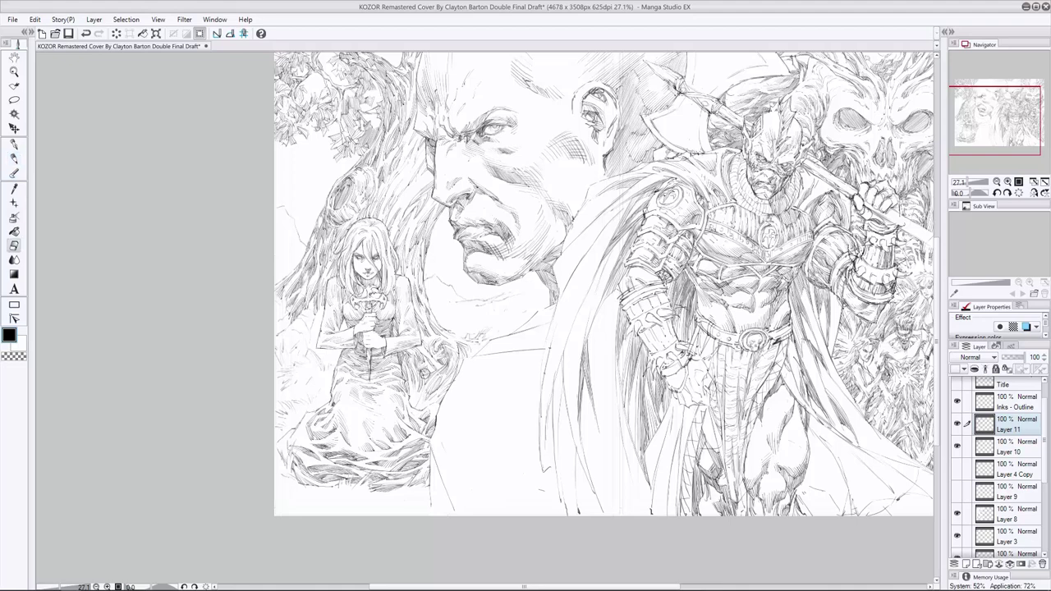
ctrl+shift+click(452, 355)
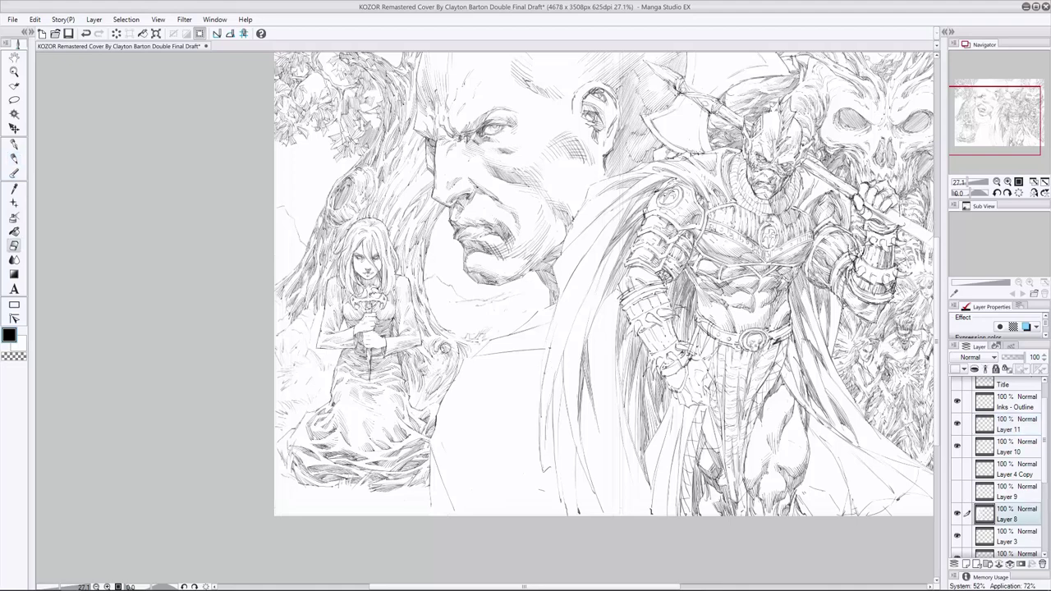
ctrl+shift+click(445, 343)
key(p)
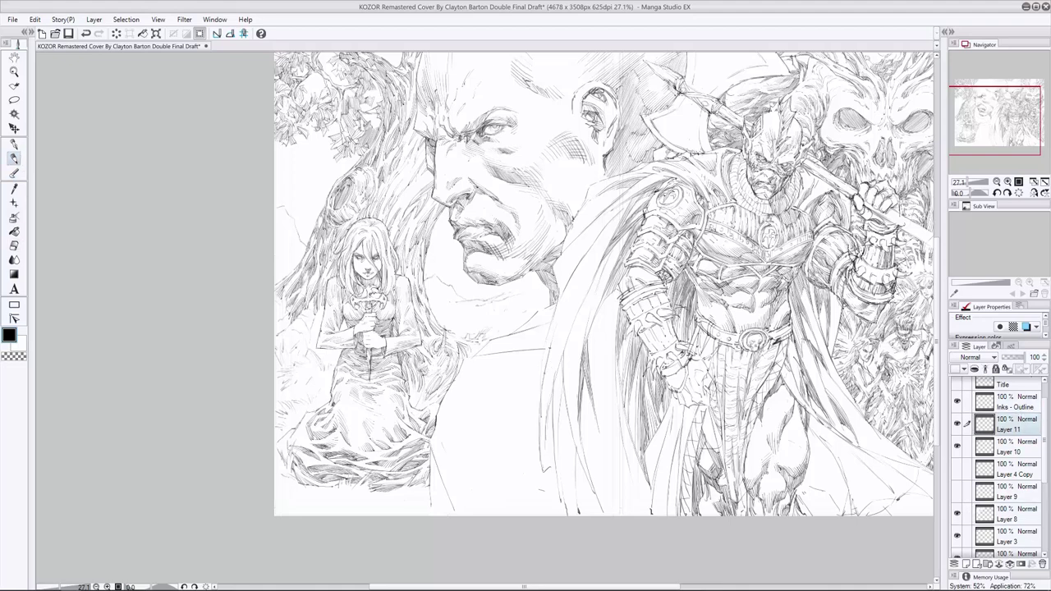
key(e)
key(p)
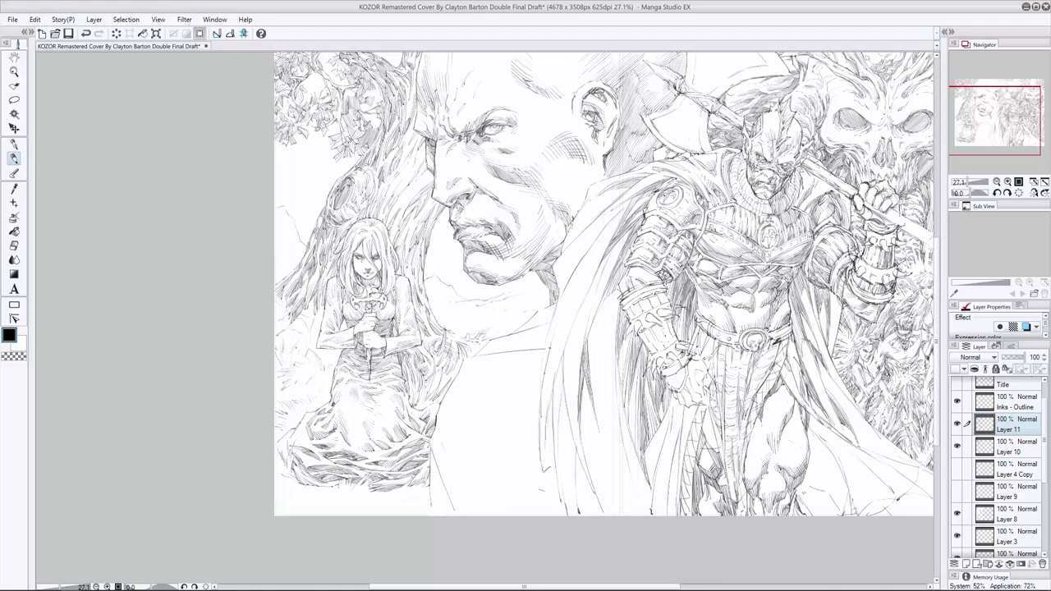
key(e)
key(p)
Compare the drawing with and without the latest grass strokes beside the kneeling woman.
key(ctrl+z)
key(ctrl+y)
key(ctrl+z)
key(ctrl+y)
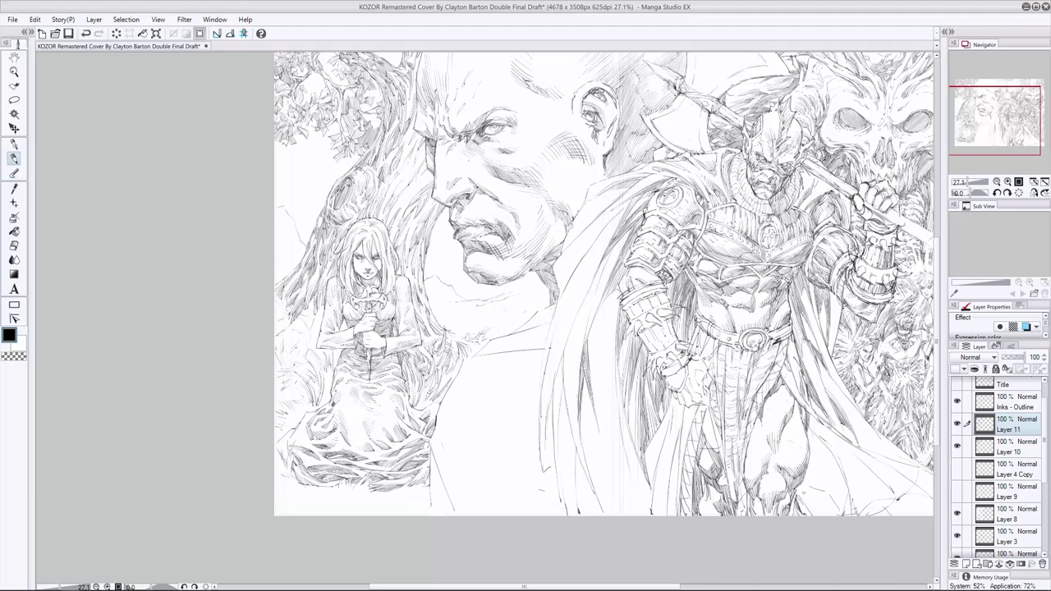
key(ctrl+z)
key(ctrl+y)
key(ctrl+z)
key(ctrl+y)
key(ctrl+z)
key(ctrl+y)
key(ctrl+z)
key(ctrl+y)
key(ctrl+z)
key(ctrl+y)
Draw grass blades from the woman's elbow down to the page edge beside her dress.
key(e)
key(p)
drag(317, 343, 307, 354)
mouse_move(324, 346)
mouse_down()
mouse_move(314, 365)
mouse_move(321, 406)
mouse_move(327, 397)
mouse_up()
mouse_move(317, 375)
mouse_down()
mouse_move(303, 394)
mouse_move(276, 385)
mouse_move(276, 407)
mouse_move(294, 414)
mouse_move(272, 416)
mouse_move(274, 427)
mouse_up()
key(ctrl+z)
key(e)
click(14, 157)
mouse_move(294, 420)
mouse_down()
mouse_move(274, 434)
mouse_move(274, 453)
mouse_up()
drag(286, 453, 275, 470)
Switch to Layer 8 and rework the ground edge below the woman and the grass beside her arm.
click(14, 244)
ctrl+shift+click(293, 479)
click(14, 157)
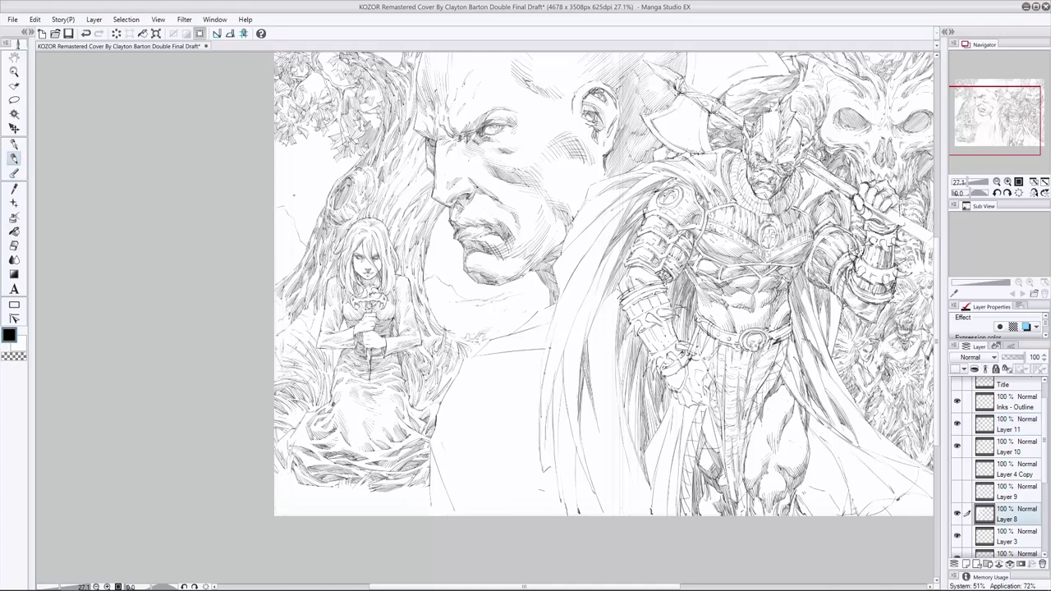
drag(434, 490, 417, 495)
key(ctrl+z)
mouse_move(358, 481)
mouse_down()
mouse_move(276, 495)
mouse_move(319, 496)
mouse_up()
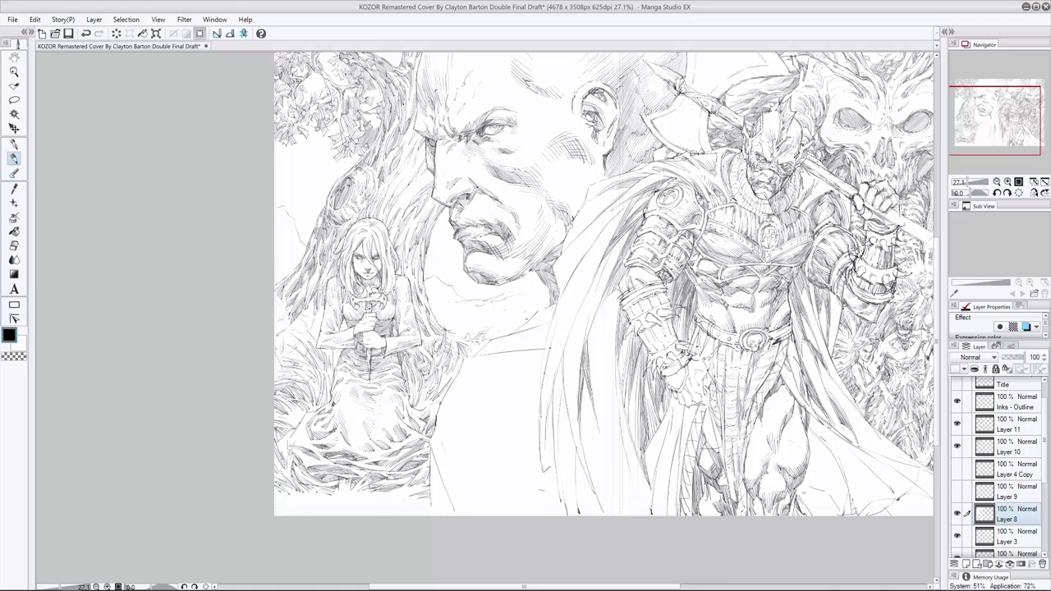
mouse_move(307, 337)
mouse_down()
mouse_move(295, 360)
mouse_move(285, 355)
mouse_move(274, 367)
mouse_move(276, 380)
mouse_up()
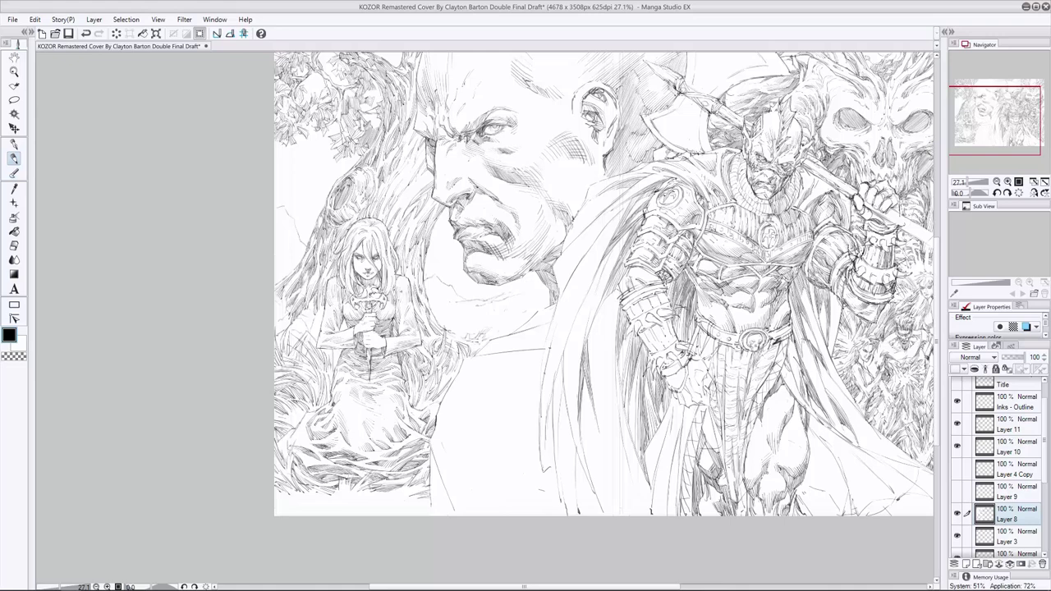
On Layer 11, fill the strip of ground beneath the woman with short grass strokes and save the drawing.
click(1017, 424)
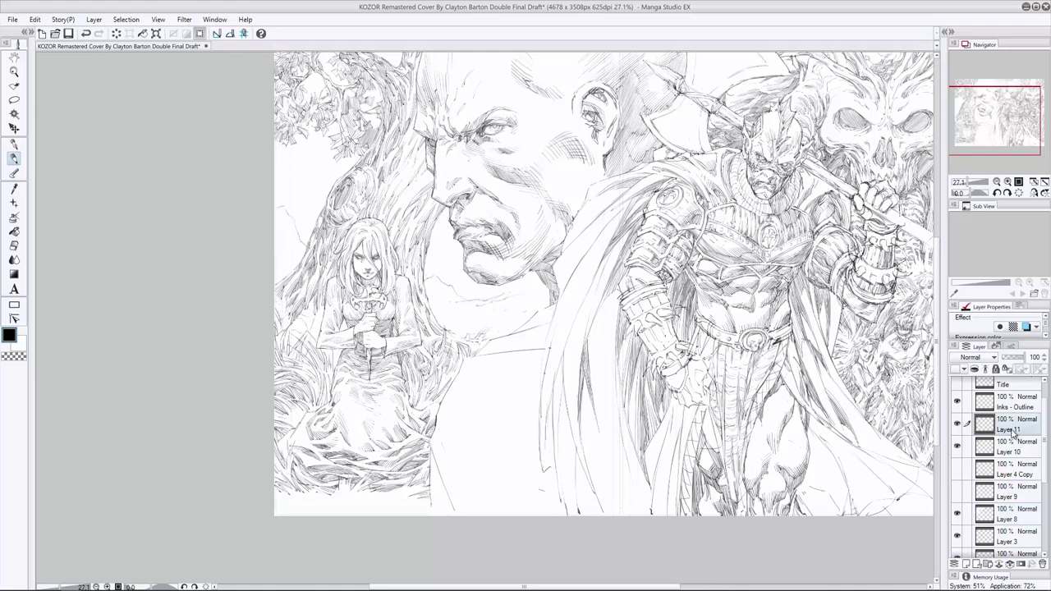
mouse_move(427, 502)
mouse_down()
mouse_move(398, 511)
mouse_move(376, 501)
mouse_move(367, 515)
mouse_move(448, 518)
mouse_up()
key(ctrl+z)
key(ctrl+z)
drag(405, 485, 386, 496)
mouse_move(387, 492)
mouse_down()
mouse_move(368, 499)
mouse_move(413, 504)
mouse_move(403, 498)
mouse_up()
key(ctrl+z)
drag(332, 495, 278, 504)
drag(306, 496, 276, 507)
drag(299, 502, 287, 506)
key(ctrl+s)
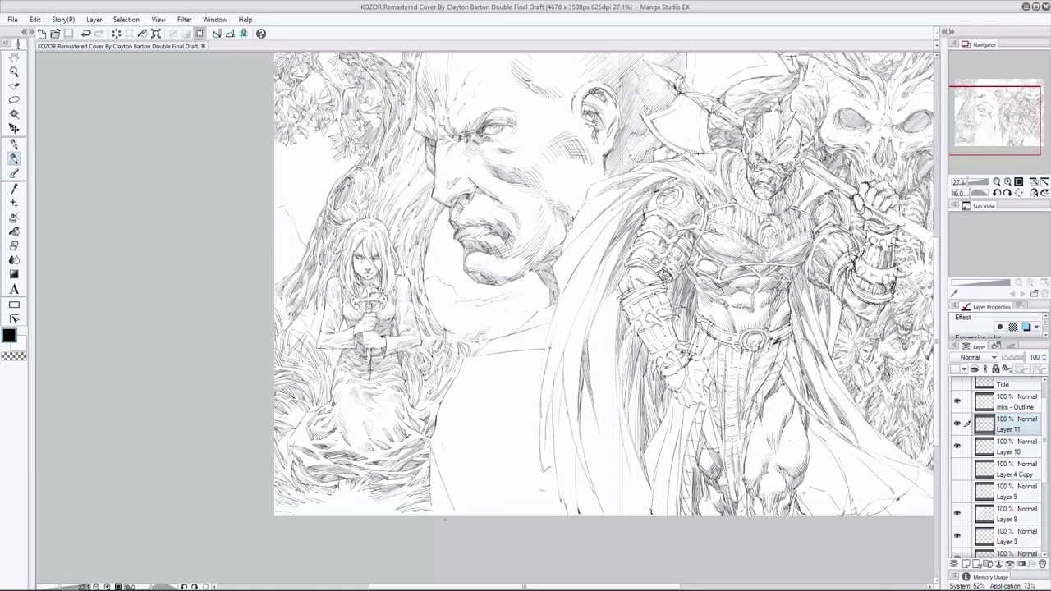
click(1010, 513)
mouse_move(492, 300)
mouse_down()
mouse_move(519, 296)
mouse_move(465, 312)
mouse_up()
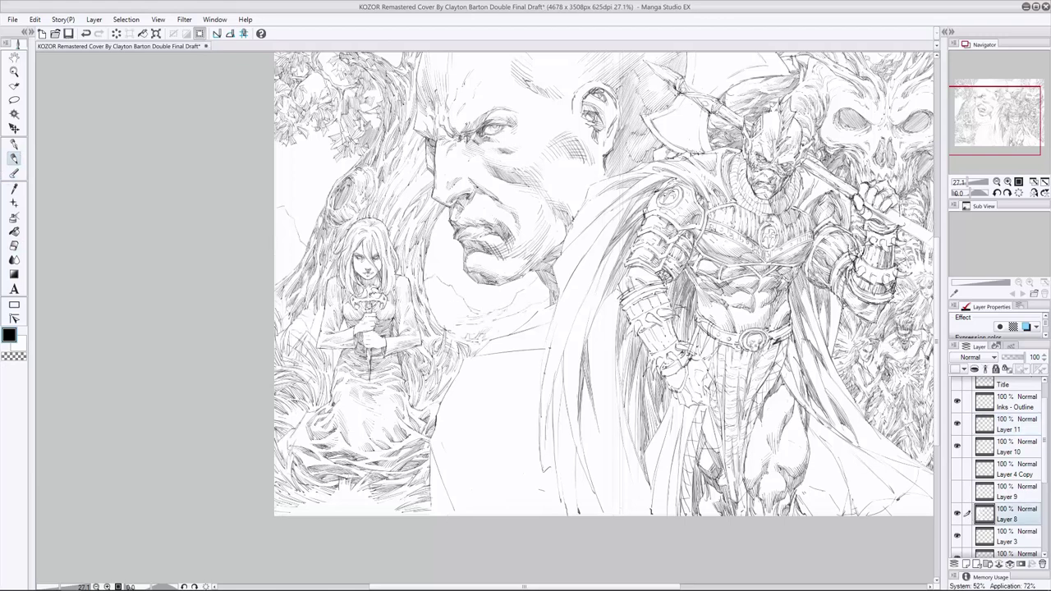
key(ctrl+0)
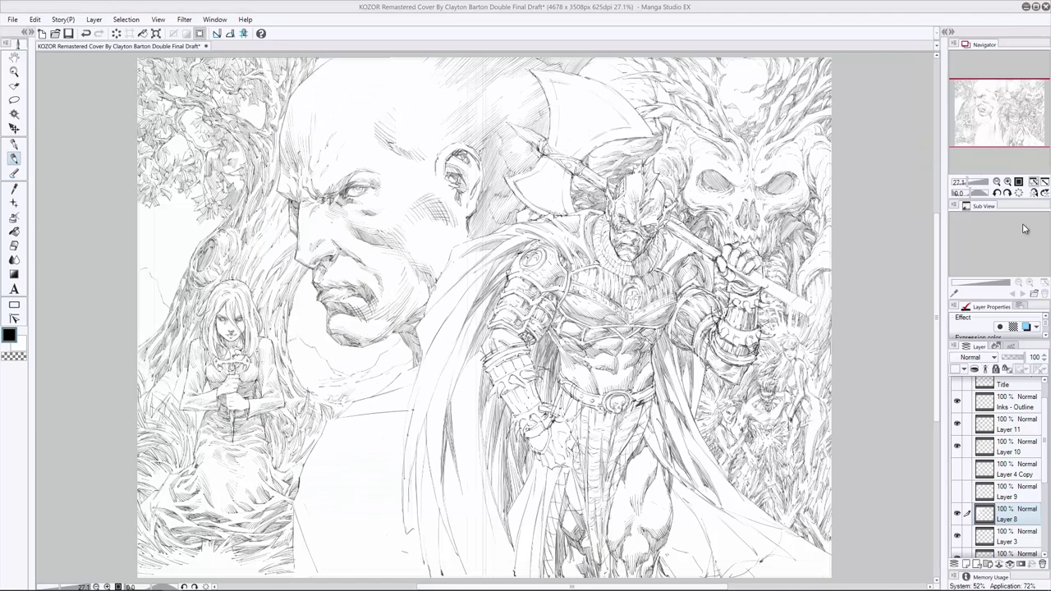
drag(354, 400, 368, 393)
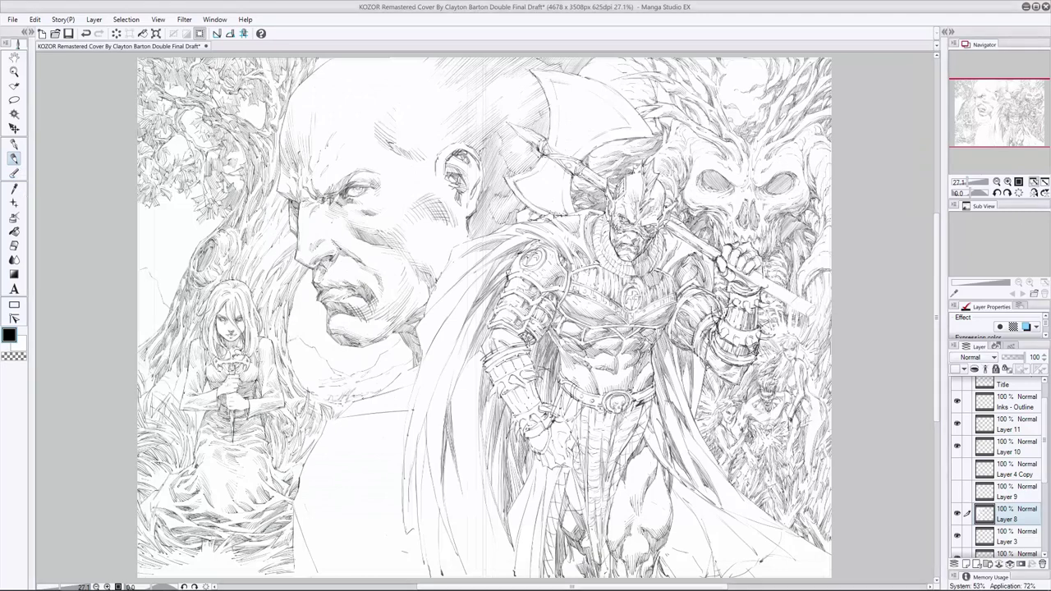
key(ctrl+z)
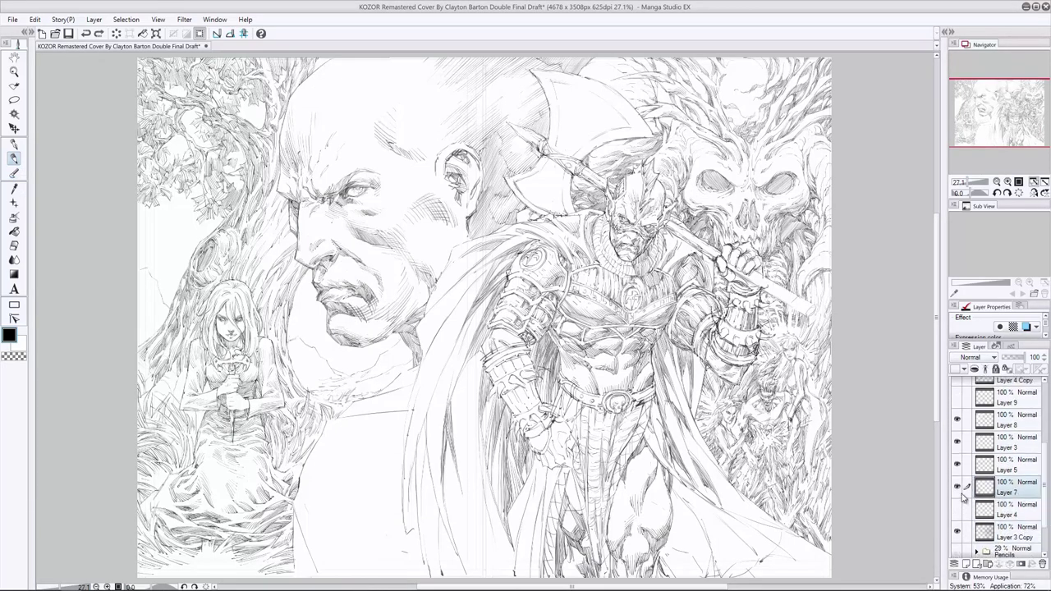
key(ctrl+z)
key(ctrl+z)
Draw fold lines along the large man's collar below his chin and neck.
click(14, 158)
mouse_move(322, 403)
mouse_down()
mouse_move(358, 399)
mouse_move(364, 389)
mouse_move(340, 396)
mouse_move(346, 384)
mouse_up()
key(ctrl+z)
key(e)
key(p)
mouse_move(340, 408)
mouse_down()
mouse_move(386, 373)
mouse_move(379, 381)
mouse_up()
key(ctrl+z)
key(ctrl+z)
drag(374, 388, 390, 362)
mouse_move(385, 364)
mouse_down()
mouse_move(390, 349)
mouse_move(387, 362)
mouse_up()
key(e)
key(p)
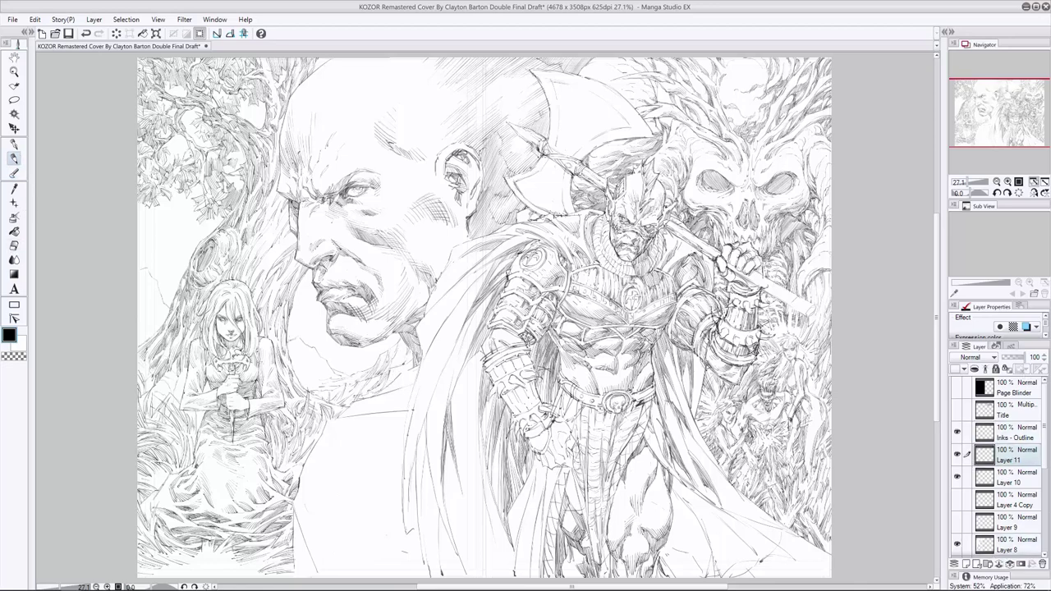
Hatch the front of the large man's collar and add short strokes to the trunk and grass next to it.
drag(413, 359, 403, 364)
key(ctrl+z)
drag(324, 386, 349, 378)
mouse_move(315, 343)
mouse_down()
mouse_move(304, 365)
mouse_move(335, 367)
mouse_move(314, 383)
mouse_up()
key(ctrl+z)
key(ctrl+z)
key(ctrl+z)
drag(317, 379, 322, 369)
key(ctrl+z)
drag(288, 338, 296, 349)
drag(302, 394, 309, 404)
drag(309, 348, 318, 357)
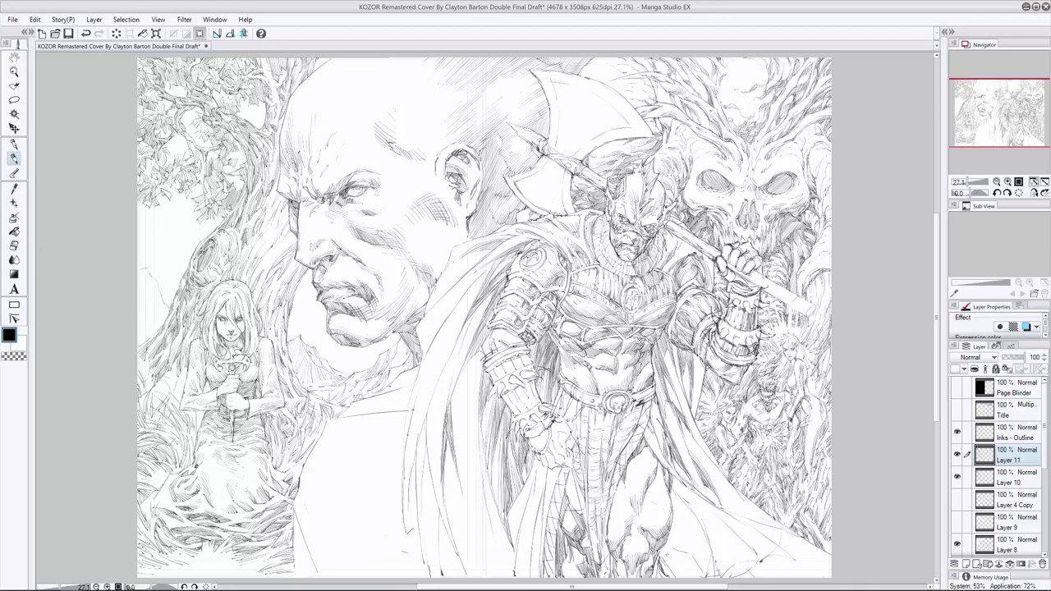
Switch to Layer 7, clean up the kneeling woman's sleeve and dress with eraser and pencil, and save the drawing.
key(e)
ctrl+shift+click(269, 349)
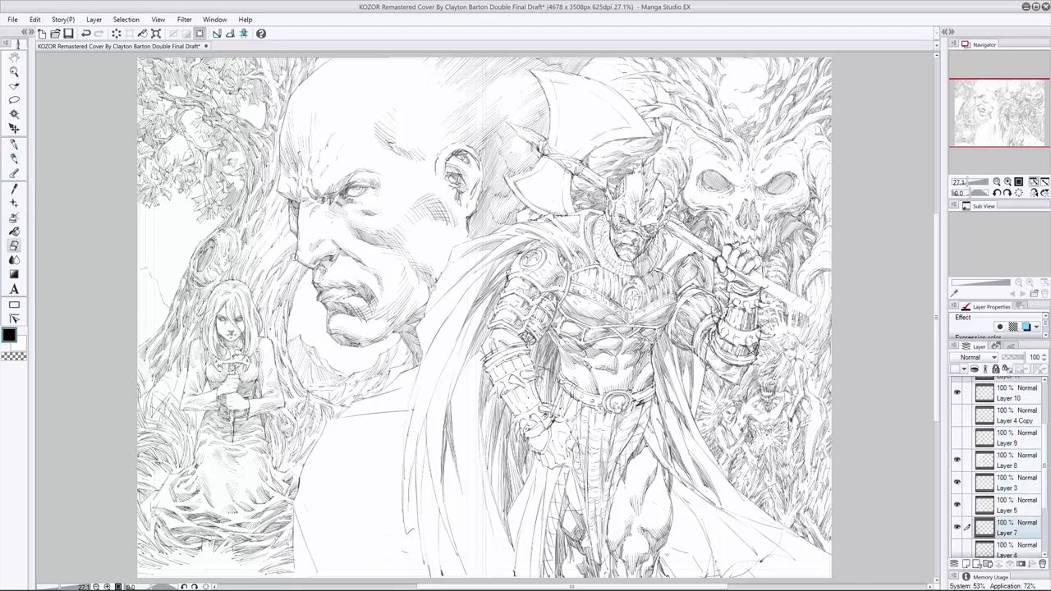
key(p)
key(e)
key(p)
drag(263, 352, 267, 370)
key(e)
key(ctrl+s)
key(p)
key(e)
drag(248, 445, 253, 450)
key(p)
Return to Layer 11 and add grass strokes between the page edge and the woman's sleeve, erasing stray marks by the trunk.
key(alt+bracketright)
key(alt+bracketright)
key(alt+bracketright)
key(alt+bracketright)
key(alt+bracketright)
key(alt+bracketright)
key(alt+bracketright)
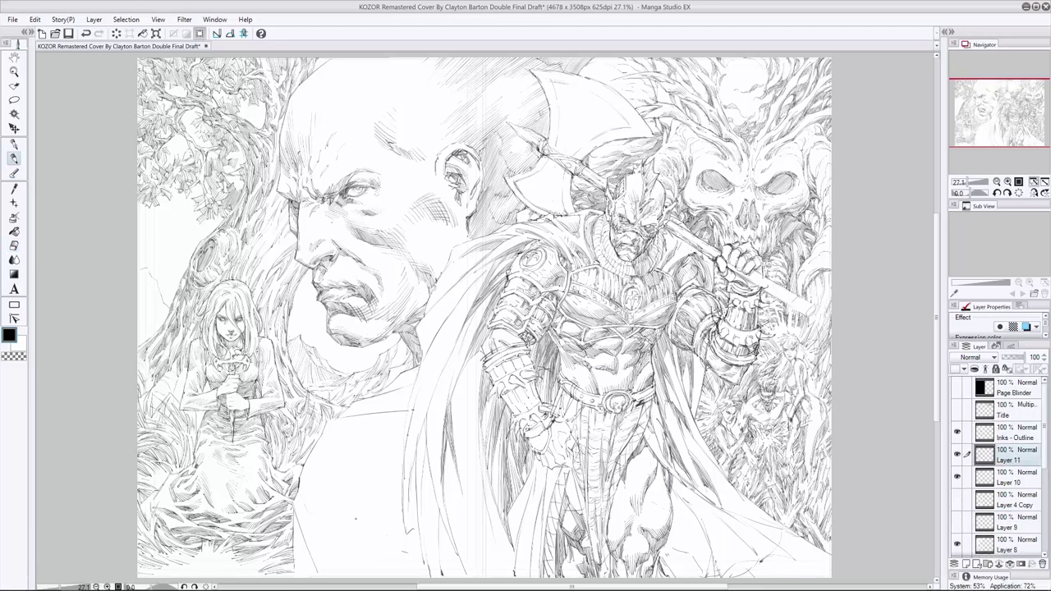
drag(147, 378, 152, 389)
drag(160, 364, 204, 423)
key(ctrl+z)
drag(196, 416, 202, 433)
drag(167, 401, 171, 416)
key(ctrl+z)
key(e)
drag(170, 342, 176, 348)
key(p)
drag(191, 410, 198, 423)
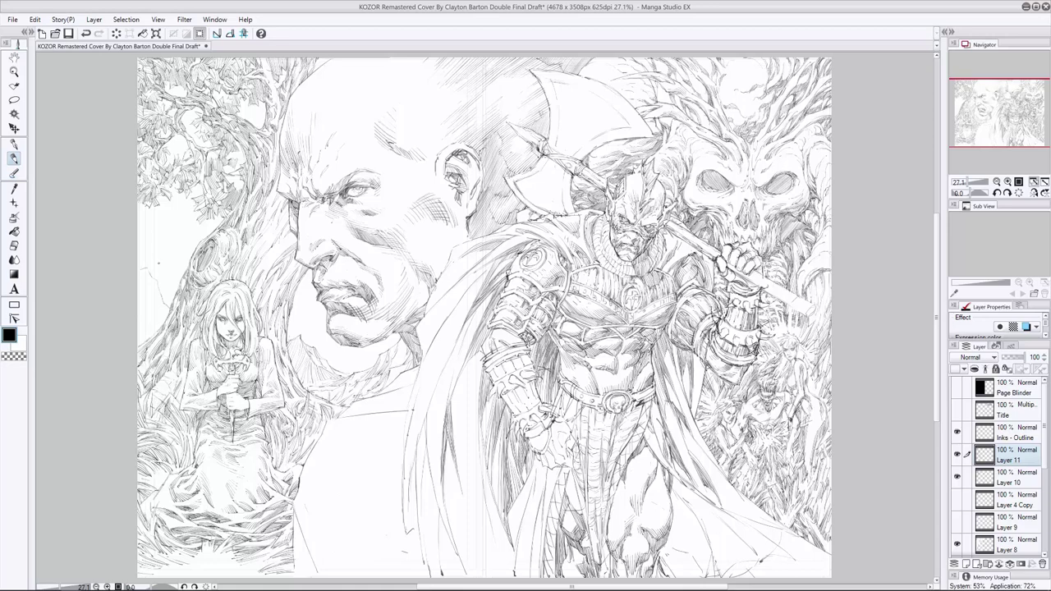
Compare the drawing with and without the last change by the page edge beside the kneeling woman.
key(ctrl+z)
key(ctrl+y)
key(ctrl+z)
key(ctrl+y)
key(ctrl+z)
key(ctrl+y)
key(ctrl+z)
key(ctrl+y)
key(ctrl+z)
key(ctrl+y)
Touch up the grass between the page edge and the kneeling woman's sleeve, comparing the page with and without the strokes.
mouse_move(164, 342)
mouse_down()
mouse_move(178, 375)
mouse_move(146, 404)
mouse_up()
drag(138, 361, 148, 370)
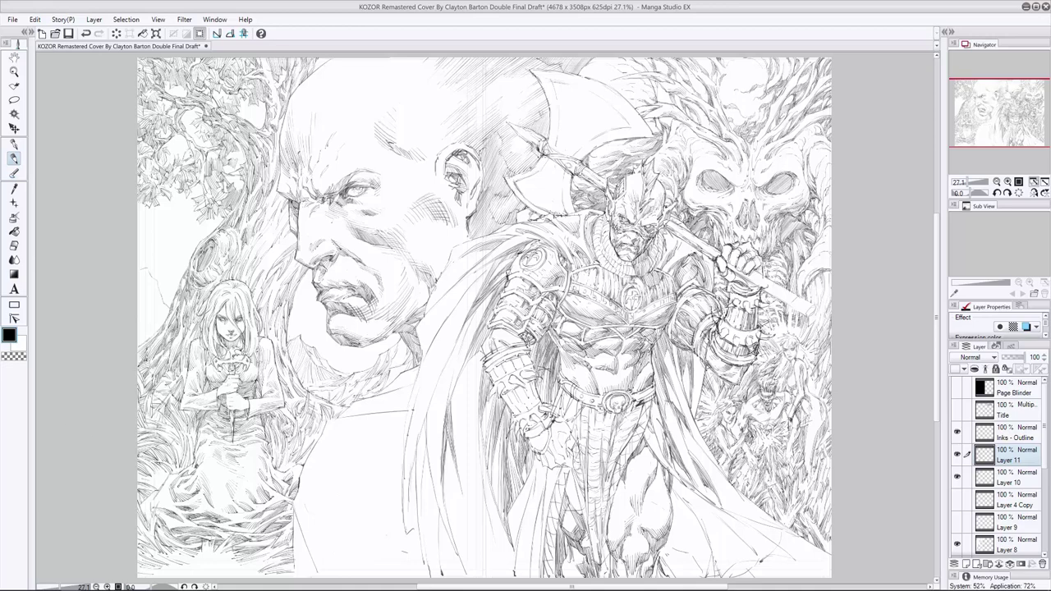
key(ctrl+z)
key(ctrl+y)
key(ctrl+z)
key(ctrl+y)
key(ctrl+z)
key(ctrl+y)
Sketch steep rock lines in the blank gap between the page edge and the tree trunk, and save the drawing.
drag(142, 268, 145, 325)
key(ctrl+z)
drag(141, 273, 151, 338)
drag(140, 293, 140, 327)
drag(139, 320, 139, 348)
mouse_move(138, 273)
mouse_down()
mouse_move(141, 316)
mouse_move(148, 299)
mouse_move(163, 323)
mouse_up()
key(ctrl+z)
key(ctrl+s)
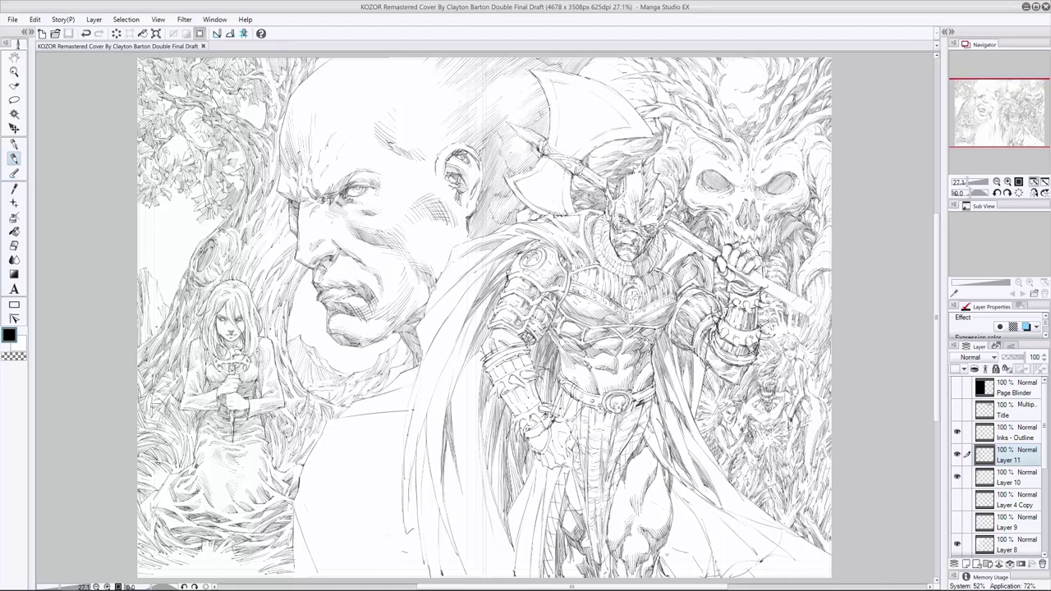
Add a short stroke to the tree beside the large man's forehead and save the drawing.
scroll(478, 191, down, 1)
scroll(477, 192, up, 1)
key(ctrl+s)
key(ctrl+minus)
drag(289, 85, 291, 107)
key(ctrl+s)
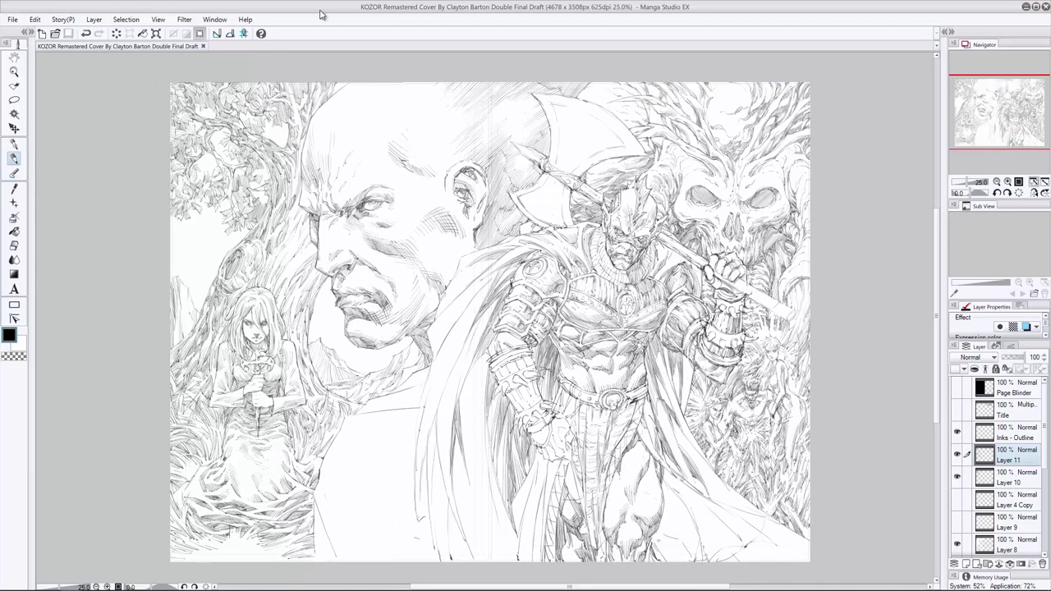
Add two new layers above Layer 11.
key(ctrl+plus)
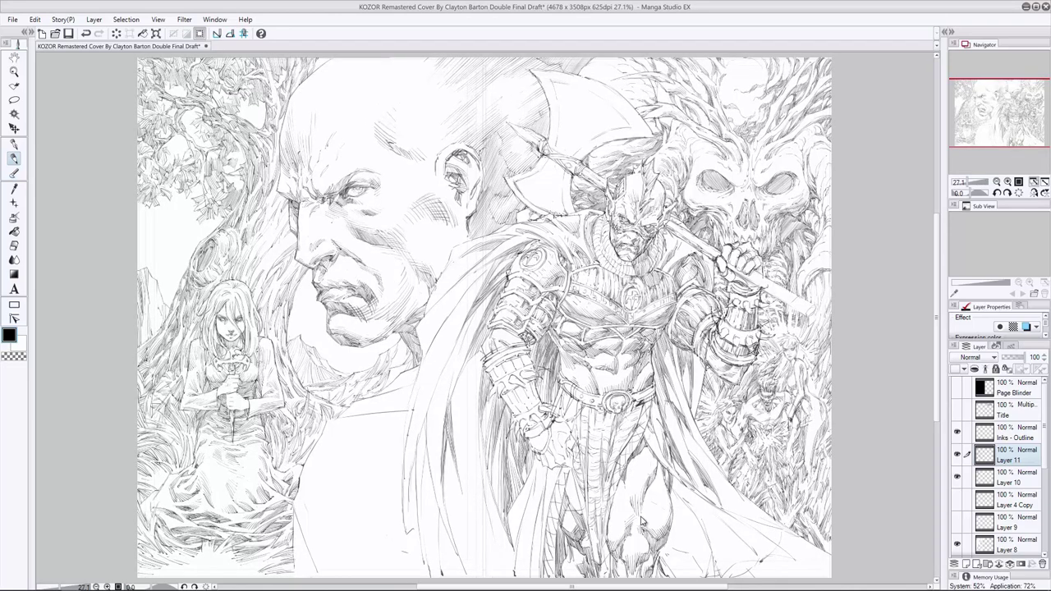
key(ctrl+minus)
key(ctrl+minus)
key(ctrl+shift+n)
key(ctrl+shift+n)
mouse_move(335, 479)
mouse_down()
mouse_move(353, 493)
mouse_move(394, 476)
mouse_move(373, 441)
mouse_up()
drag(292, 452, 330, 503)
key(ctrl+z)
key(ctrl+z)
mouse_move(310, 459)
mouse_down()
mouse_move(365, 499)
mouse_move(334, 505)
mouse_up()
key(ctrl+z)
Draw long fold lines across the large man's shoulder and sleeve, from below the collar to the page's lower edge.
mouse_move(302, 454)
mouse_down()
mouse_move(325, 505)
mouse_move(373, 503)
mouse_up()
drag(322, 445, 395, 502)
mouse_move(363, 454)
mouse_down()
mouse_move(394, 478)
mouse_move(384, 504)
mouse_move(372, 501)
mouse_up()
mouse_move(345, 386)
mouse_down()
mouse_move(384, 380)
mouse_move(383, 417)
mouse_up()
drag(380, 462, 345, 485)
drag(389, 433, 353, 501)
mouse_move(368, 465)
mouse_down()
mouse_move(340, 498)
mouse_move(358, 504)
mouse_up()
drag(384, 423, 322, 506)
drag(346, 473, 312, 506)
drag(324, 462, 293, 503)
key(ctrl+z)
drag(314, 467, 299, 506)
key(ctrl+z)
key(ctrl+z)
key(ctrl+z)
Draw folds along the front edge of the large man's sleeve and across his upper arm.
drag(304, 457, 294, 501)
drag(313, 478, 301, 504)
mouse_move(298, 461)
mouse_down()
mouse_move(294, 501)
mouse_move(309, 467)
mouse_up()
drag(316, 447, 301, 463)
mouse_move(381, 400)
mouse_down()
mouse_move(322, 424)
mouse_move(340, 428)
mouse_up()
key(ctrl+z)
mouse_move(380, 424)
mouse_down()
mouse_move(340, 471)
mouse_move(345, 462)
mouse_move(304, 448)
mouse_up()
mouse_move(330, 446)
mouse_down()
mouse_move(312, 461)
mouse_move(332, 498)
mouse_move(315, 498)
mouse_up()
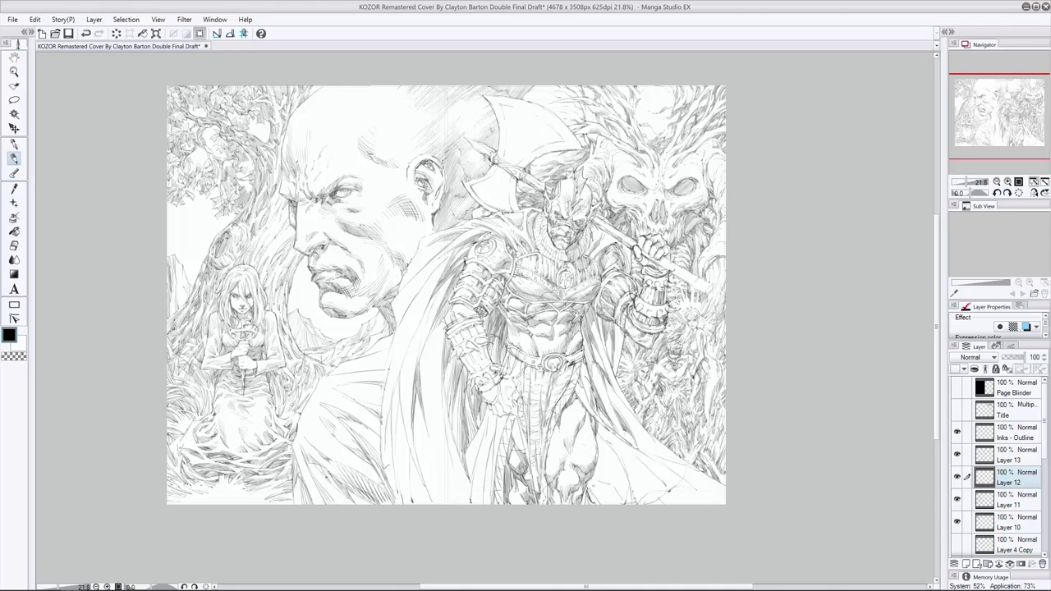
Add short shading strokes to the folds on the large man's shoulder, upper arm and sleeve front.
mouse_move(383, 398)
mouse_down()
mouse_move(356, 405)
mouse_move(353, 434)
mouse_up()
drag(374, 364, 350, 372)
drag(352, 462, 332, 485)
mouse_move(361, 470)
mouse_down()
mouse_move(336, 489)
mouse_move(353, 490)
mouse_up()
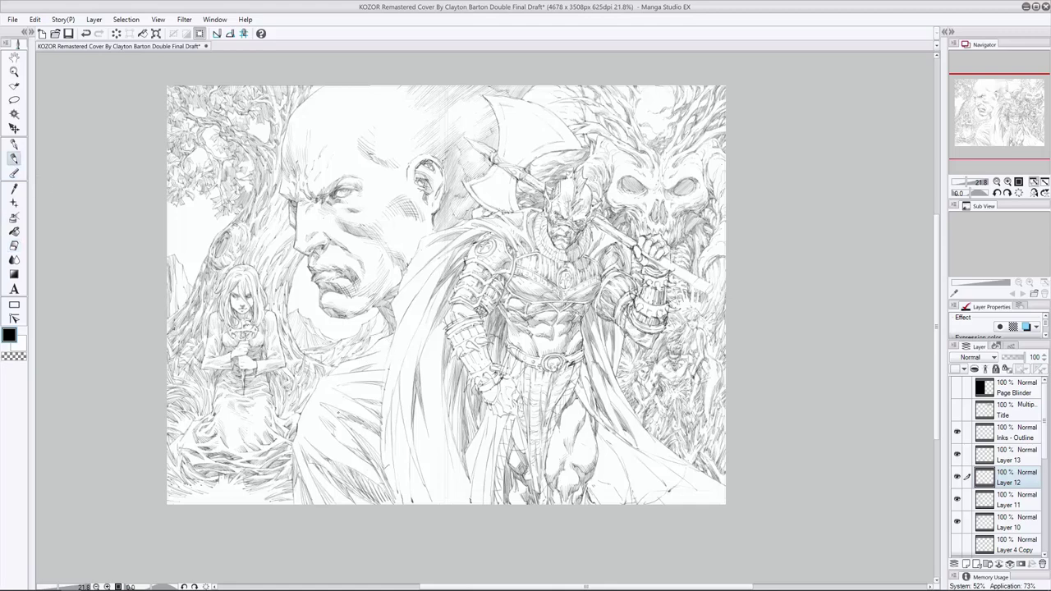
drag(316, 456, 305, 466)
mouse_move(335, 419)
mouse_down()
mouse_move(321, 435)
mouse_move(326, 420)
mouse_up()
Hatch the lower sleeve folds between the cape edge and the page's lower edge.
drag(362, 471, 347, 489)
drag(379, 480, 372, 501)
drag(390, 487, 379, 505)
drag(385, 447, 366, 484)
mouse_move(392, 477)
mouse_down()
mouse_move(382, 497)
mouse_move(317, 504)
mouse_up()
mouse_move(342, 480)
mouse_down()
mouse_move(321, 505)
mouse_move(300, 495)
mouse_up()
key(e)
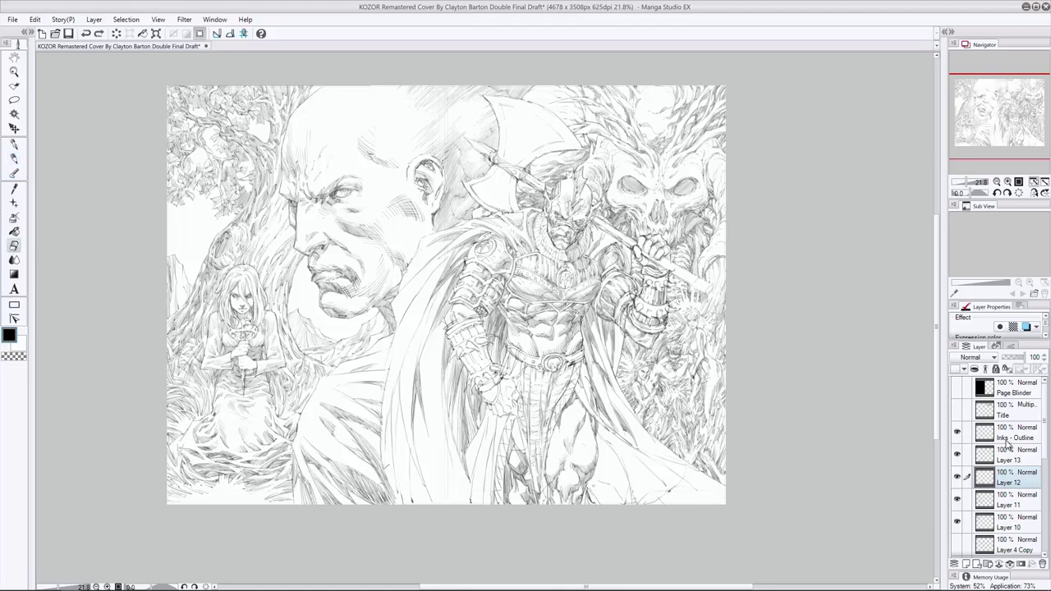
key(alt+bracketright)
key(p)
drag(312, 400, 359, 417)
key(ctrl+z)
mouse_move(327, 403)
mouse_down()
mouse_move(375, 424)
mouse_move(337, 427)
mouse_move(347, 448)
mouse_up()
mouse_move(333, 429)
mouse_down()
mouse_move(360, 450)
mouse_move(348, 465)
mouse_up()
drag(346, 463, 382, 487)
key(ctrl+z)
key(ctrl+z)
key(ctrl+z)
Undo the last six strokes on the large man's lower sleeve and return to the pencil.
click(14, 245)
key(ctrl+z)
key(ctrl+z)
key(ctrl+z)
key(ctrl+z)
key(ctrl+z)
key(ctrl+z)
click(14, 157)
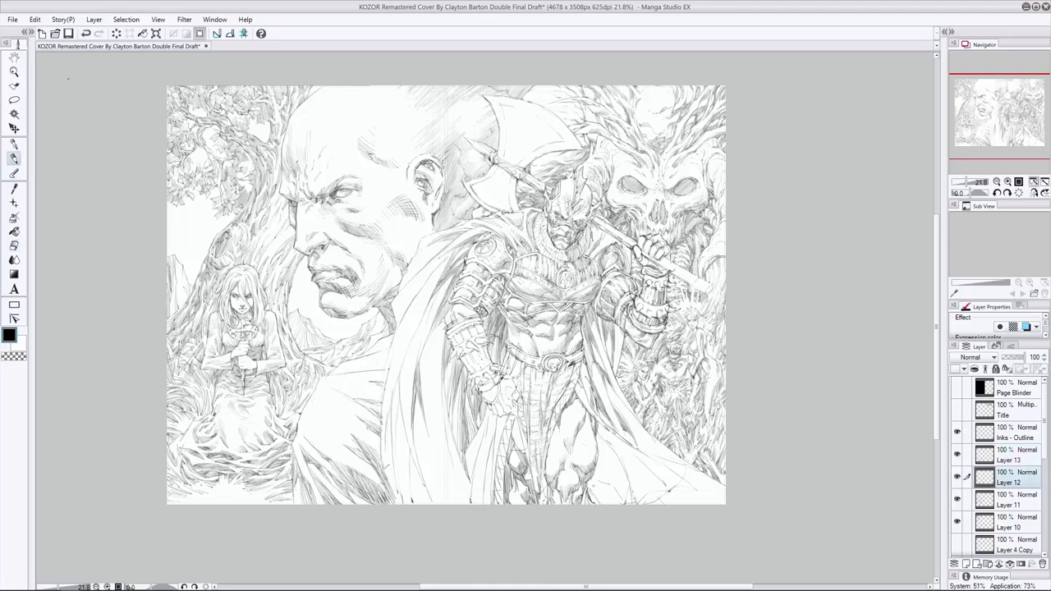
click(14, 245)
drag(317, 427, 381, 459)
key(ctrl+z)
key(ctrl+z)
key(ctrl+z)
drag(340, 422, 377, 448)
mouse_move(353, 435)
mouse_down()
mouse_move(367, 445)
mouse_move(355, 444)
mouse_move(353, 465)
mouse_move(387, 493)
mouse_move(361, 476)
mouse_up()
key(e)
key(p)
key(ctrl+z)
key(ctrl+z)
key(ctrl+z)
Hatch the front edge and lowest part of the large man's sleeve on Layer 13.
drag(301, 443, 324, 467)
drag(307, 465, 321, 480)
mouse_move(347, 491)
mouse_down()
mouse_move(366, 506)
mouse_move(348, 506)
mouse_up()
key(ctrl+z)
drag(333, 496, 346, 506)
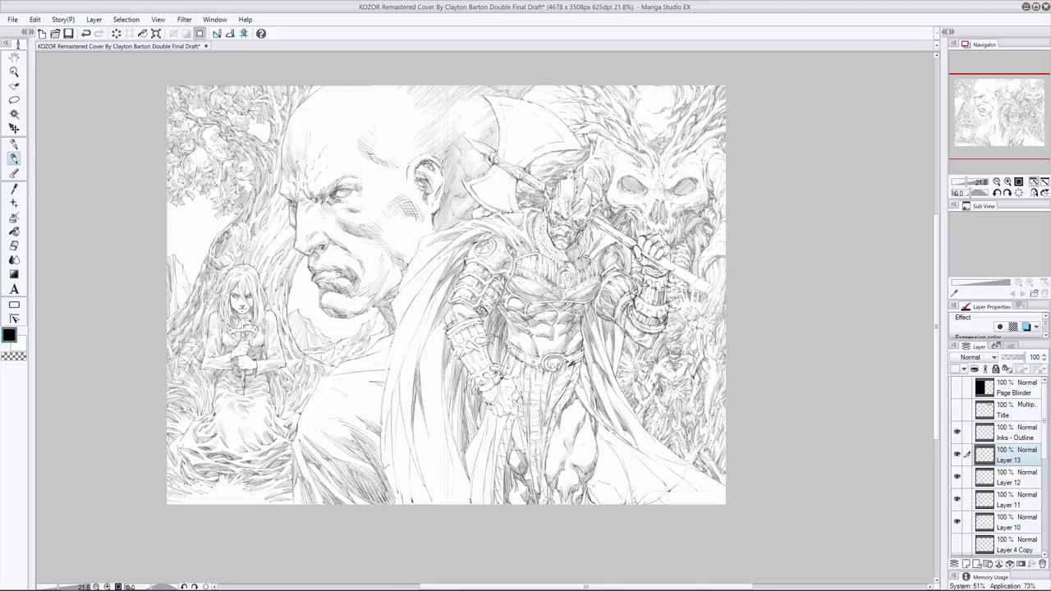
drag(292, 474, 300, 505)
Shade the large man's shoulder with curved strokes below the collar and next to the caped warrior's cape.
drag(350, 409, 366, 419)
drag(361, 413, 383, 429)
key(ctrl+z)
drag(374, 385, 386, 396)
mouse_move(355, 378)
mouse_down()
mouse_move(386, 383)
mouse_move(363, 373)
mouse_up()
drag(365, 361, 387, 368)
mouse_move(348, 370)
mouse_down()
mouse_move(386, 375)
mouse_move(373, 409)
mouse_up()
drag(360, 409, 383, 420)
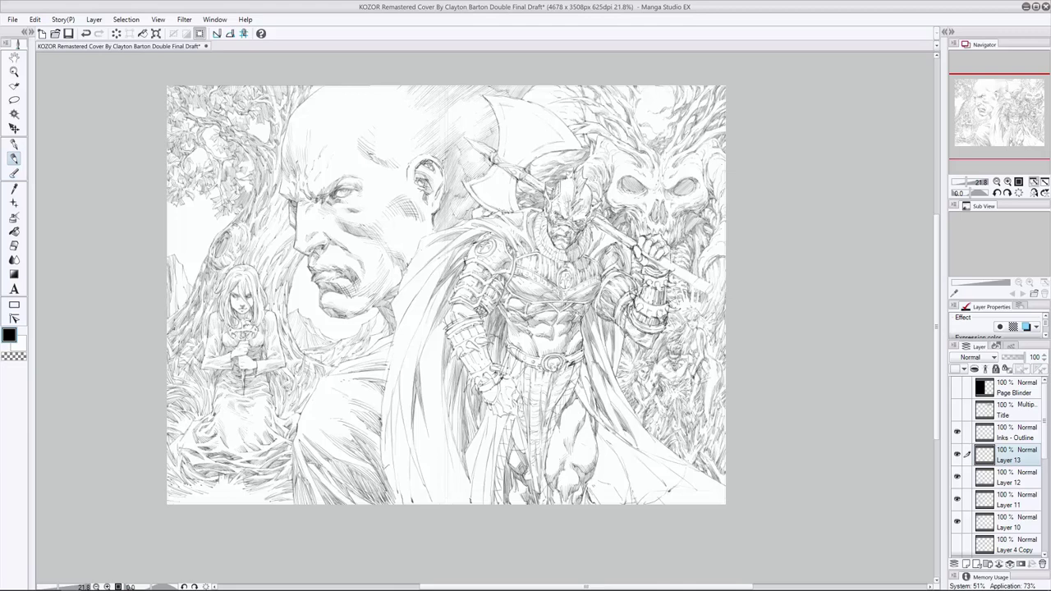
Add a hatching stroke to the large man's sleeve at the page's lower edge, staying on Layer 13.
drag(304, 411, 320, 431)
key(ctrl+z)
drag(331, 493, 353, 501)
key(e)
key(alt+bracketleft)
key(alt+bracketright)
key(alt+bracketright)
key(alt+bracketleft)
Erase stray hatching on the large man's sleeve beside the cape edge and save the drawing.
scroll(789, 443, up, 2)
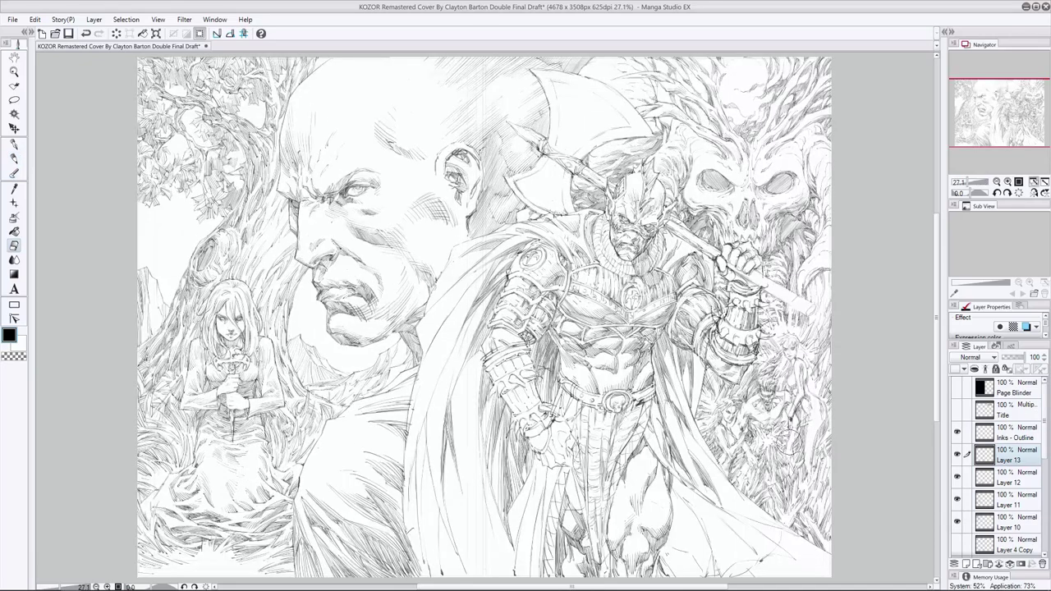
key(p)
key(e)
key(p)
scroll(449, 259, down, 2)
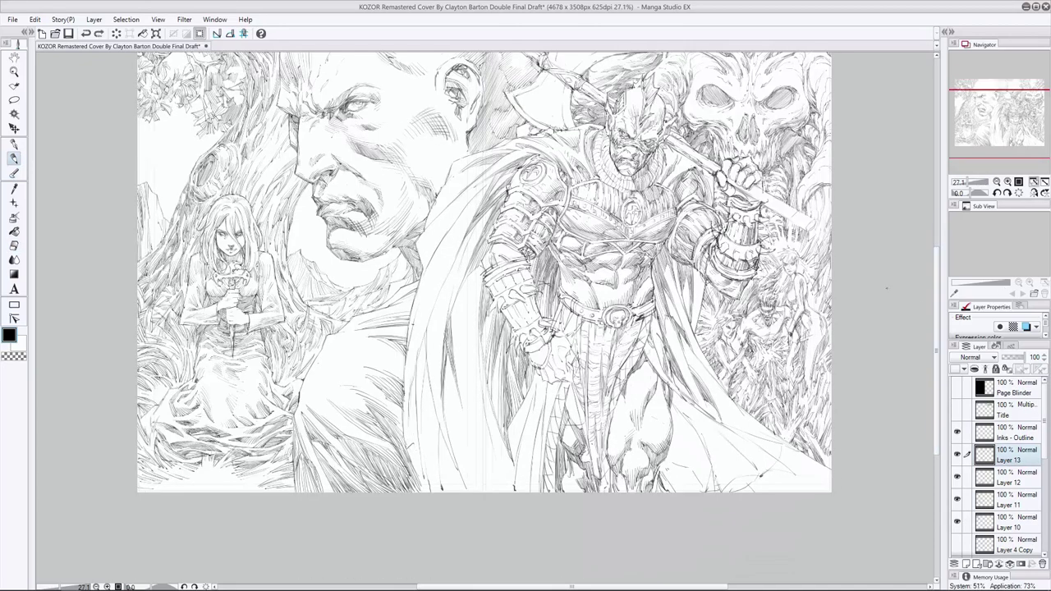
scroll(484, 292, up, 1)
scroll(484, 306, up, 2)
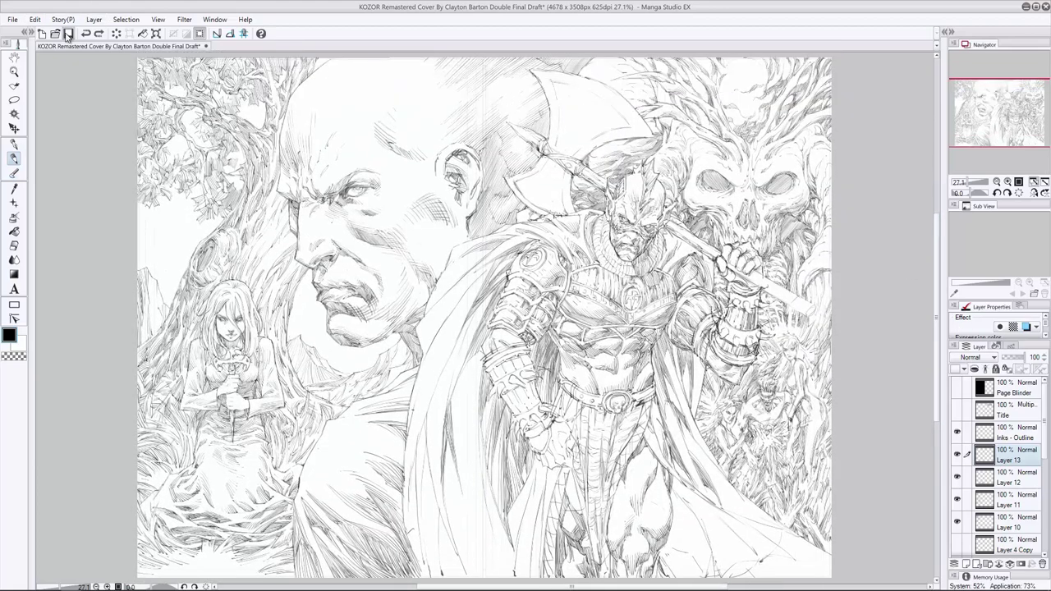
click(68, 33)
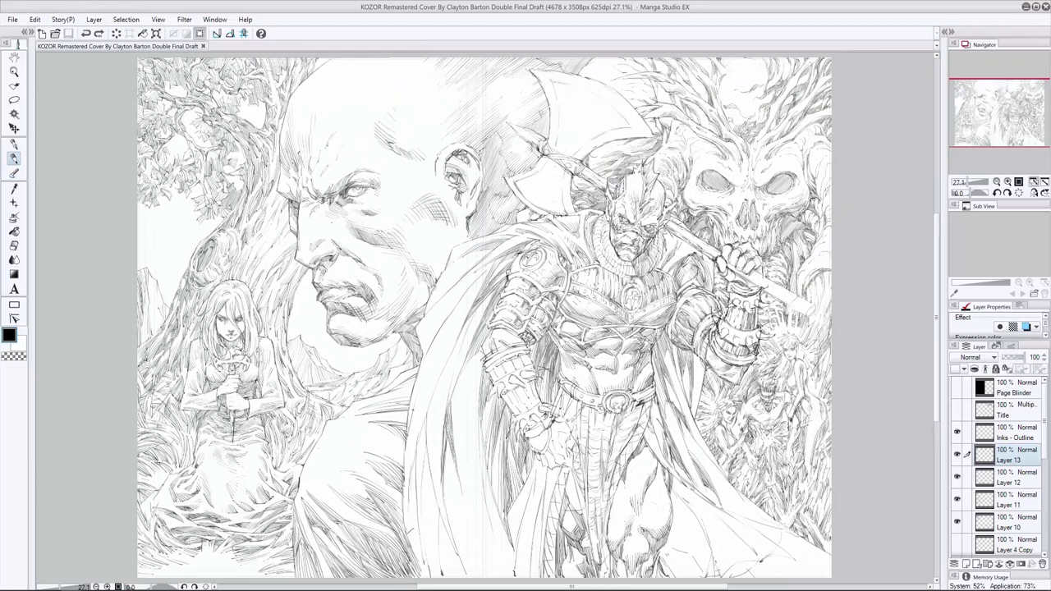
key(e)
drag(386, 460, 401, 466)
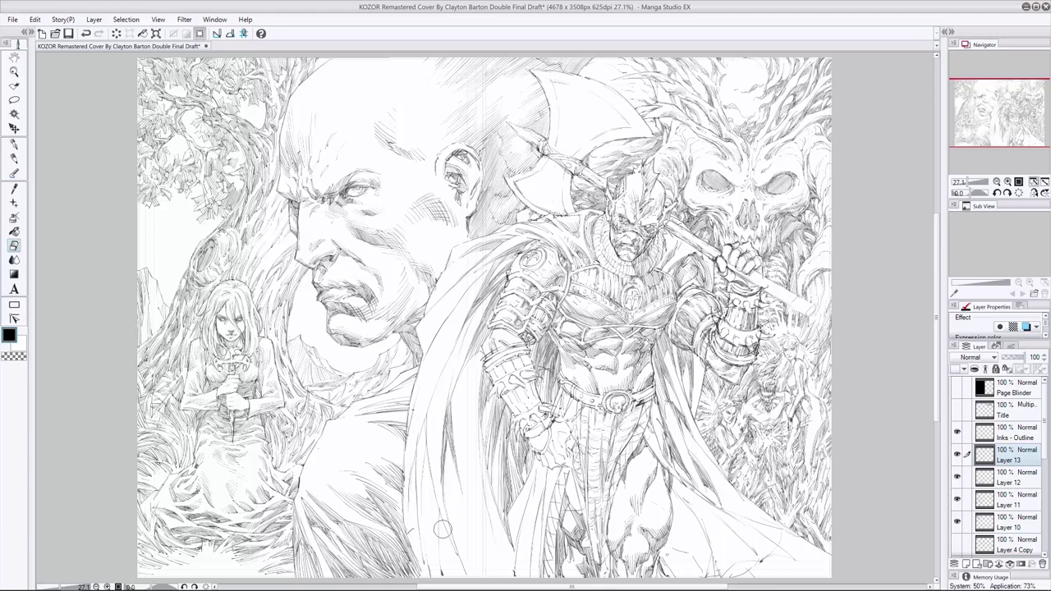
key(ctrl+s)
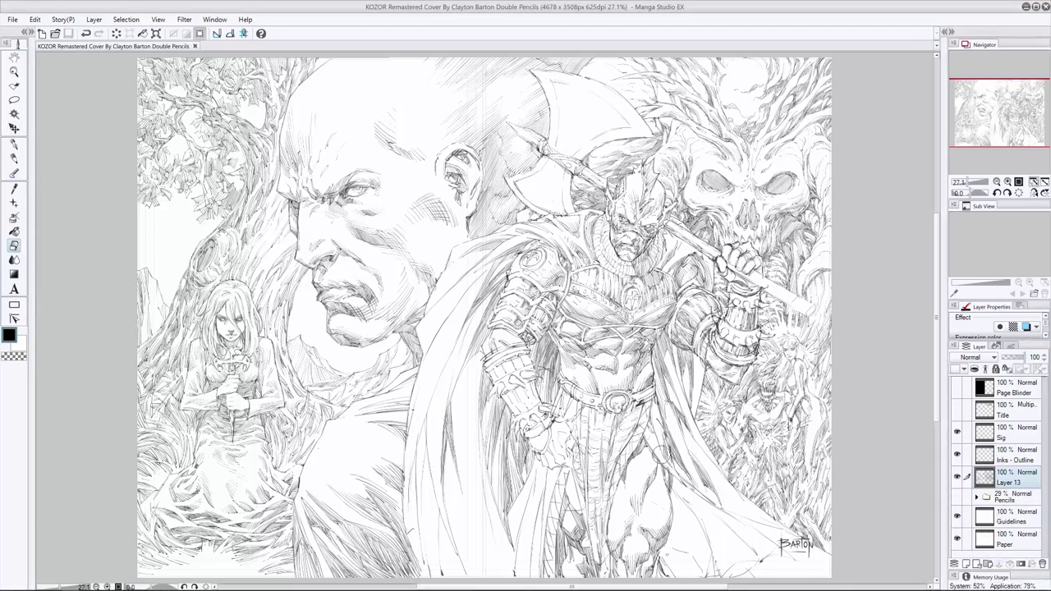
Add a new layer above Layer 13, dimmed to a blue guide at 43% opacity, and outline the large man's eye.
click(14, 159)
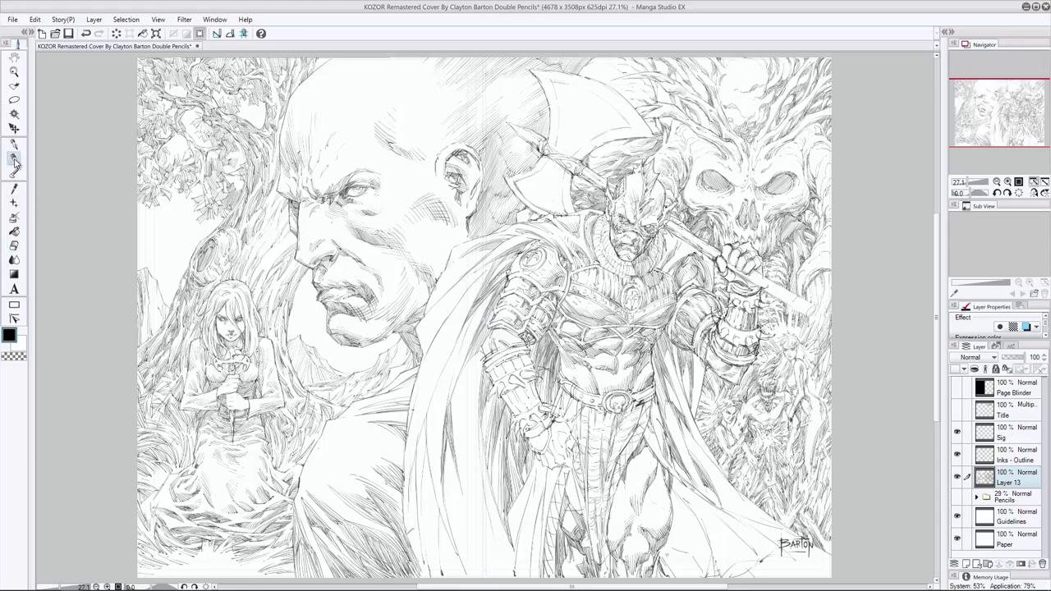
key(ctrl+shift+n)
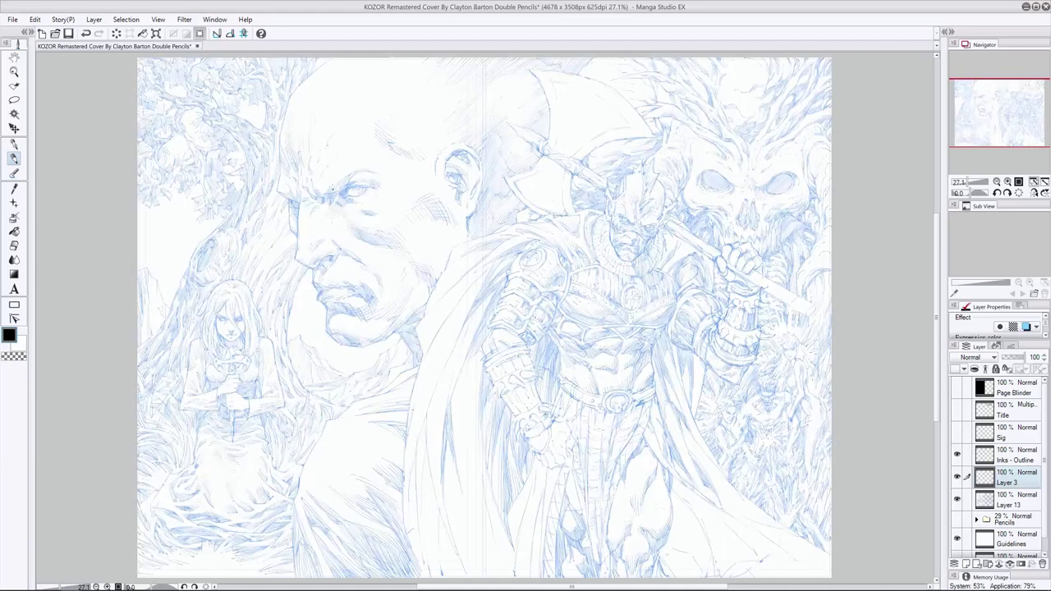
mouse_move(374, 183)
mouse_down()
mouse_move(377, 197)
mouse_move(355, 206)
mouse_up()
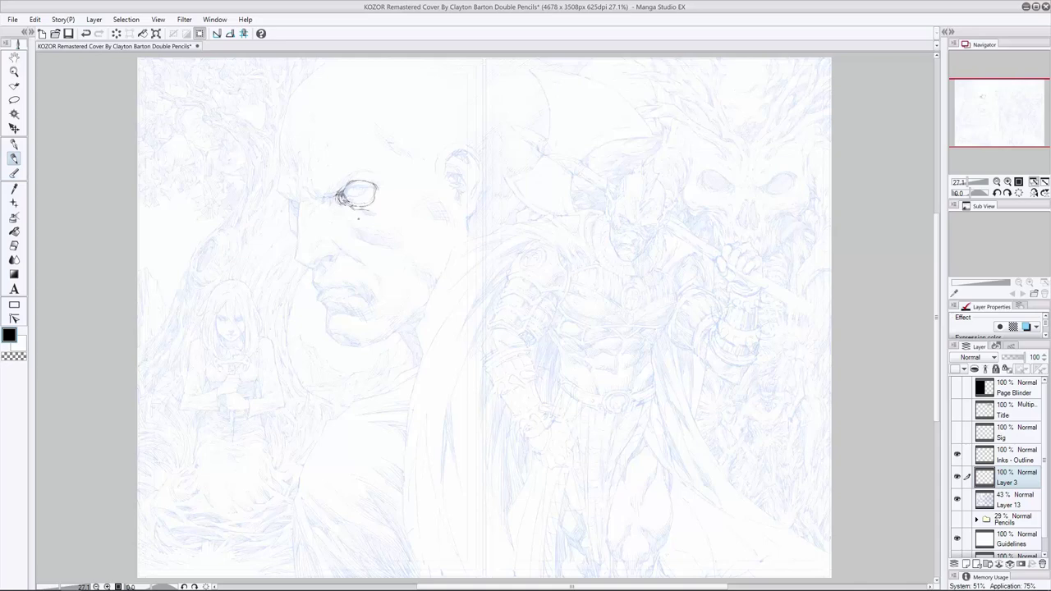
Fill the large man's eye with swirling pencil strokes on Layer 3 and add small marks on the cheek beneath it.
drag(351, 181, 370, 189)
key(ctrl+z)
key(ctrl+z)
key(ctrl+z)
drag(358, 193, 365, 190)
key(ctrl+z)
click(367, 236)
drag(353, 214, 367, 224)
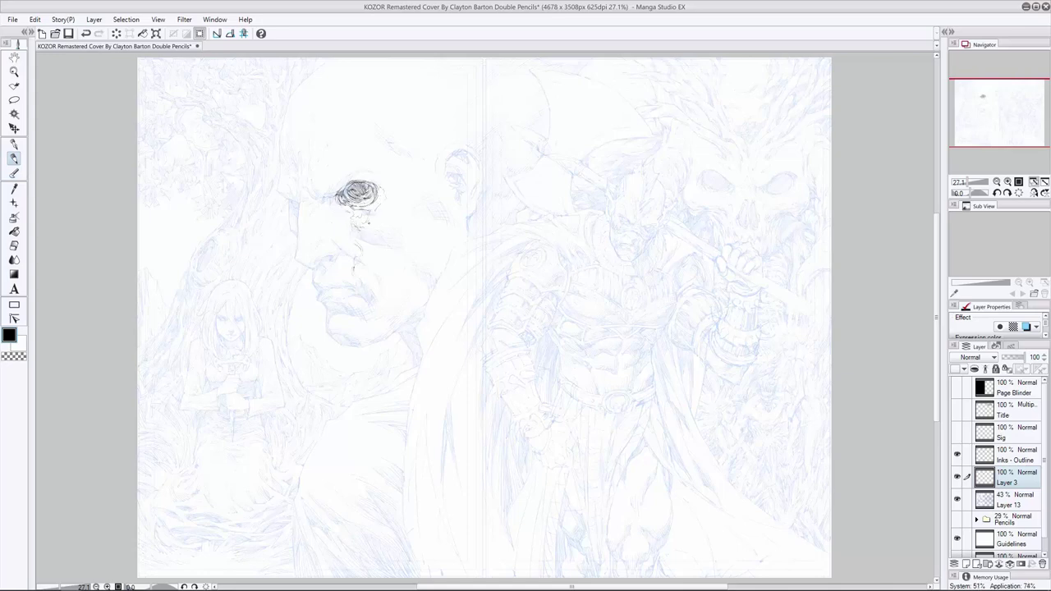
Draw splash lines around the large man's eye, rising over the brow and trickling down beside the nose.
key(e)
key(p)
key(ctrl+z)
key(ctrl+y)
mouse_move(345, 155)
mouse_down()
mouse_move(355, 144)
mouse_move(372, 174)
mouse_up()
drag(380, 181, 386, 190)
drag(344, 265, 341, 278)
drag(342, 212, 350, 218)
key(e)
click(14, 158)
key(e)
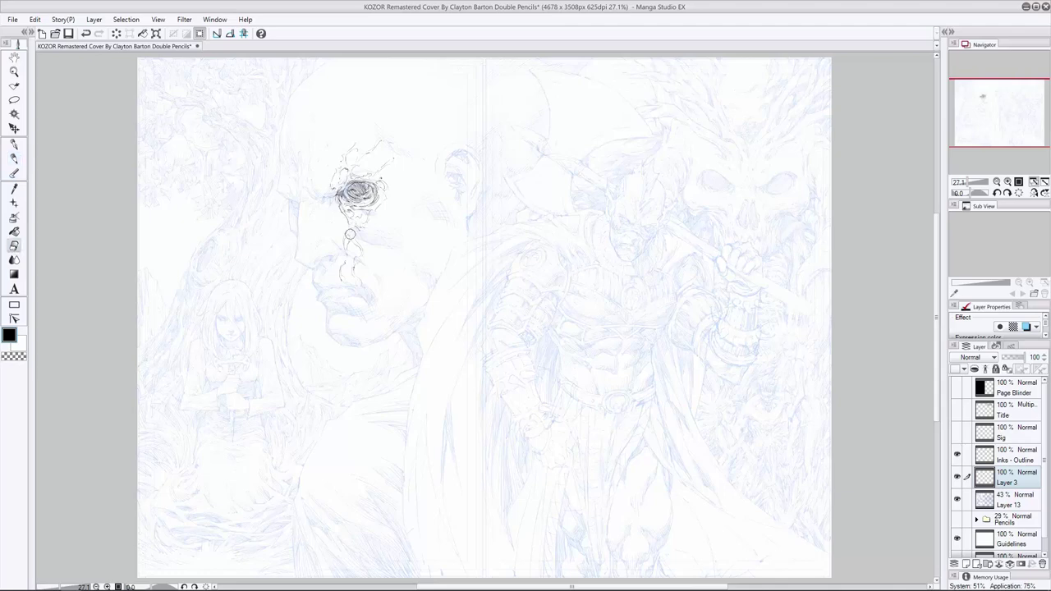
Refine the drip shapes directly below the large man's eye by alternately drawing and erasing their edges.
key(p)
key(e)
key(p)
key(e)
key(p)
key(e)
drag(349, 217, 365, 230)
key(p)
key(e)
key(p)
Extend the splash up the large man's forehead with droplets and clean up the trickle running down to the mouth.
drag(382, 120, 343, 157)
key(e)
key(p)
click(321, 153)
key(e)
drag(368, 177, 384, 166)
key(p)
mouse_move(372, 213)
mouse_down()
mouse_move(382, 219)
mouse_move(351, 193)
mouse_up()
key(e)
mouse_move(345, 242)
mouse_down()
mouse_move(355, 233)
mouse_move(349, 246)
mouse_up()
key(p)
key(e)
key(p)
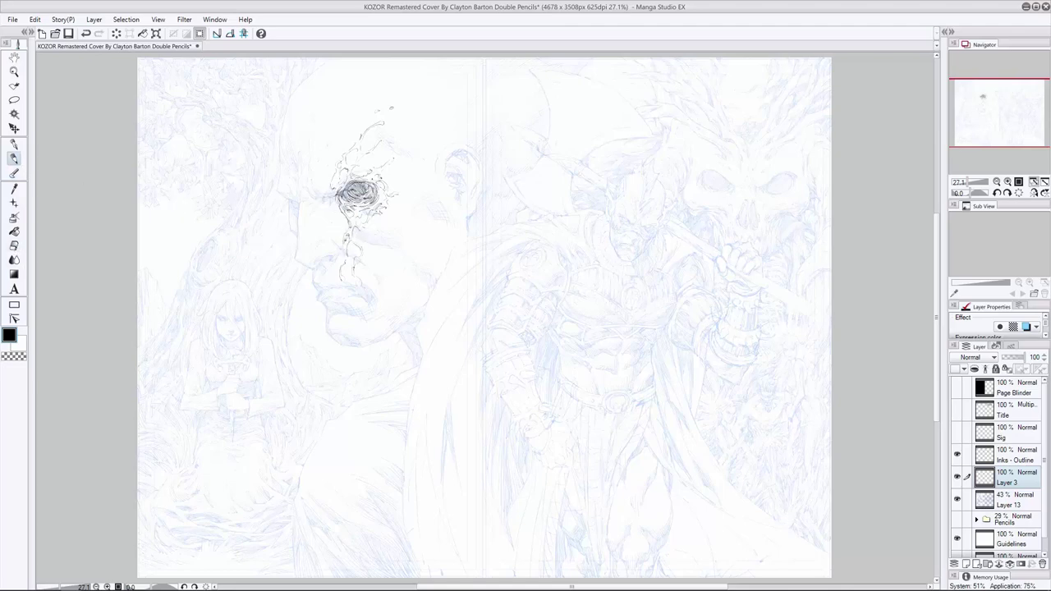
Sharpen the splash tendrils and droplets around the large man's eye, adding strokes at its corners and erasing stray lines.
key(e)
key(p)
key(e)
key(p)
drag(362, 210, 370, 216)
key(e)
key(p)
key(e)
key(p)
drag(355, 179, 374, 173)
key(e)
drag(373, 136, 380, 140)
key(p)
drag(339, 173, 338, 202)
key(e)
key(p)
mouse_move(326, 195)
mouse_down()
mouse_move(318, 197)
mouse_move(400, 192)
mouse_up()
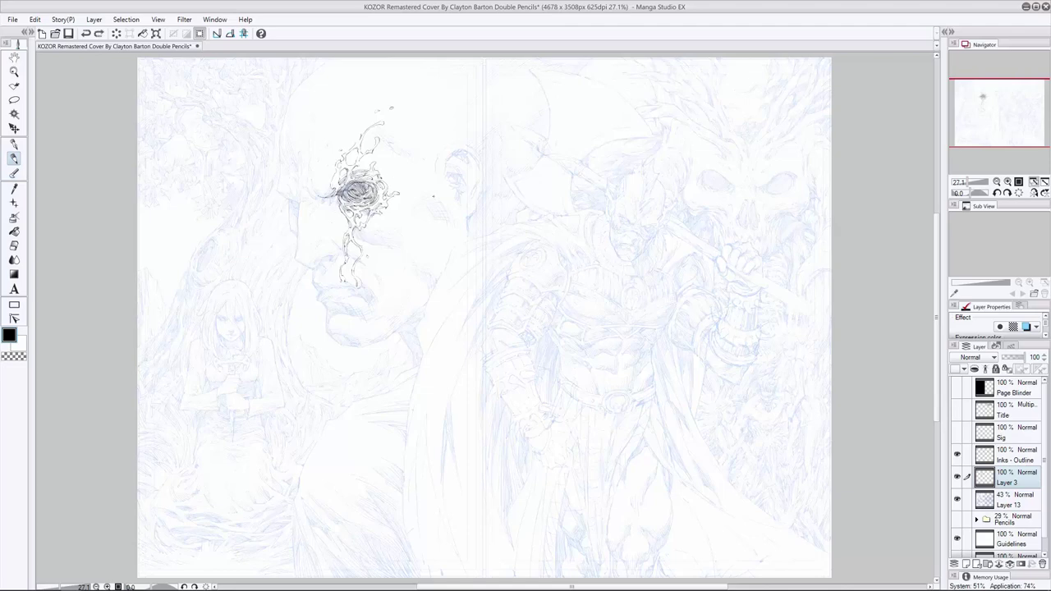
Hide Layer 13 to isolate the eye splash, and add a new layer above Layer 3.
click(957, 498)
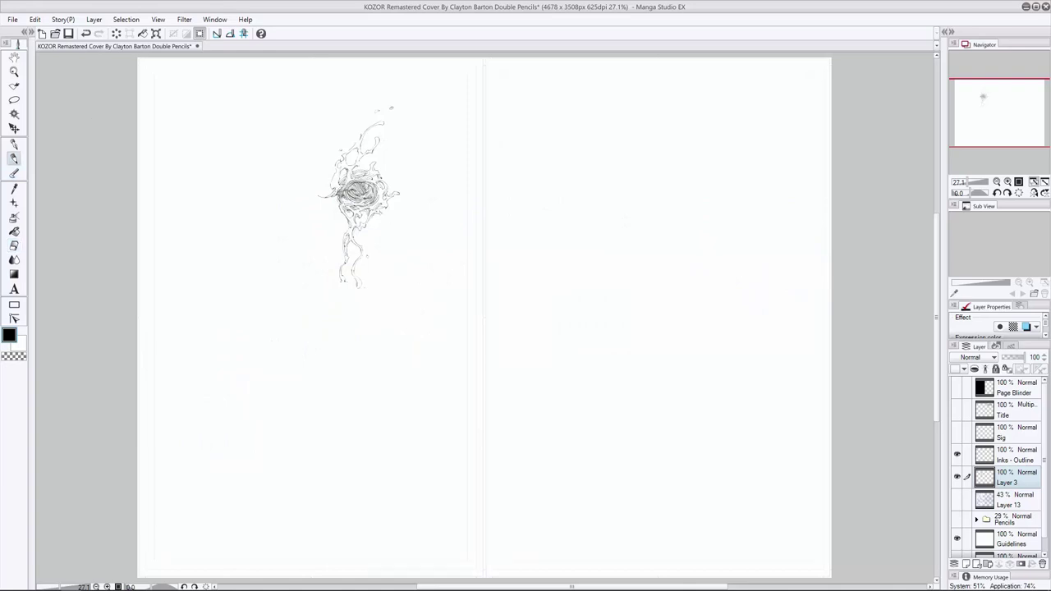
key(ctrl+z)
key(ctrl+y)
key(ctrl+z)
key(ctrl+y)
key(e)
key(p)
key(ctrl+shift+n)
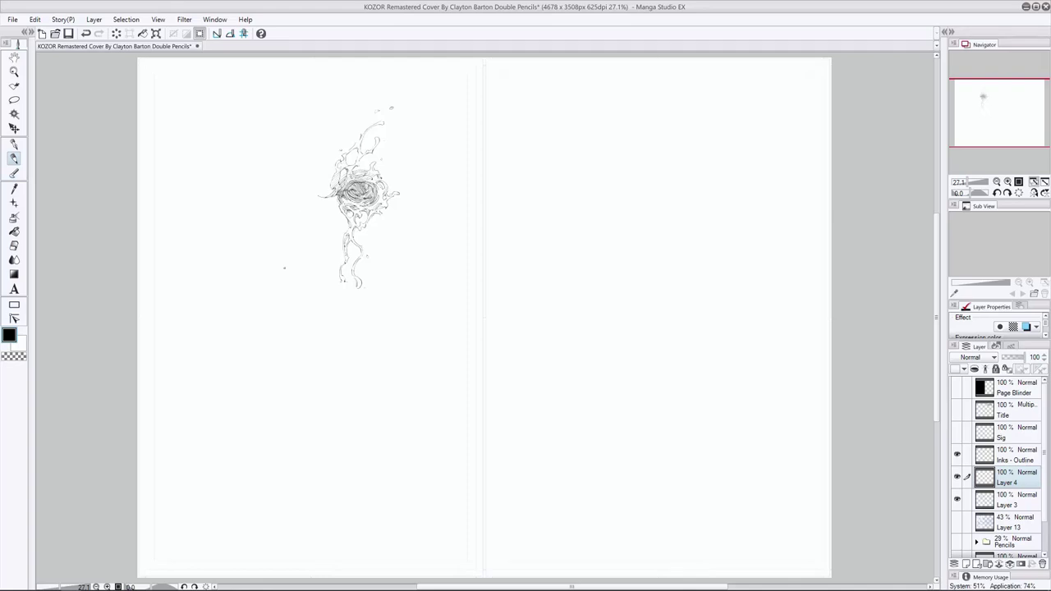
Make Layer 4 the active layer and show the blue Layer 13 pencils again.
key(e)
key(alt+bracketleft)
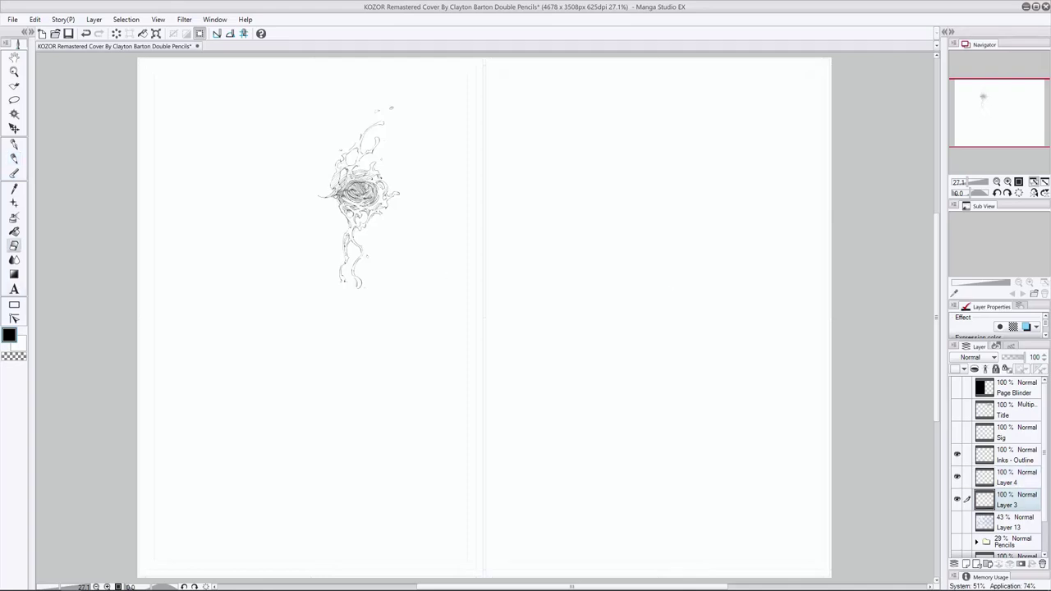
key(p)
key(alt+bracketright)
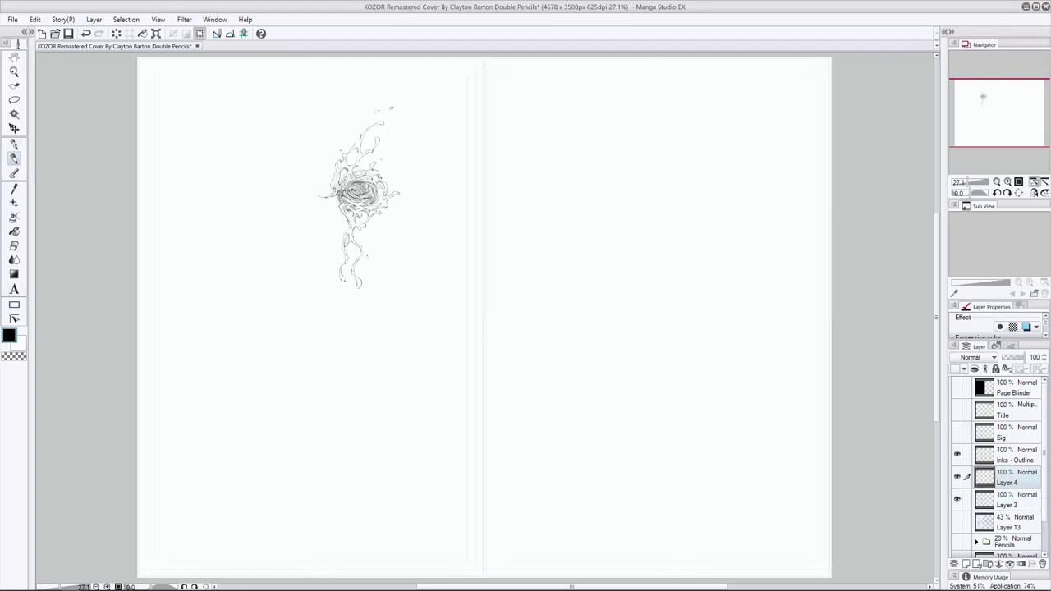
click(957, 520)
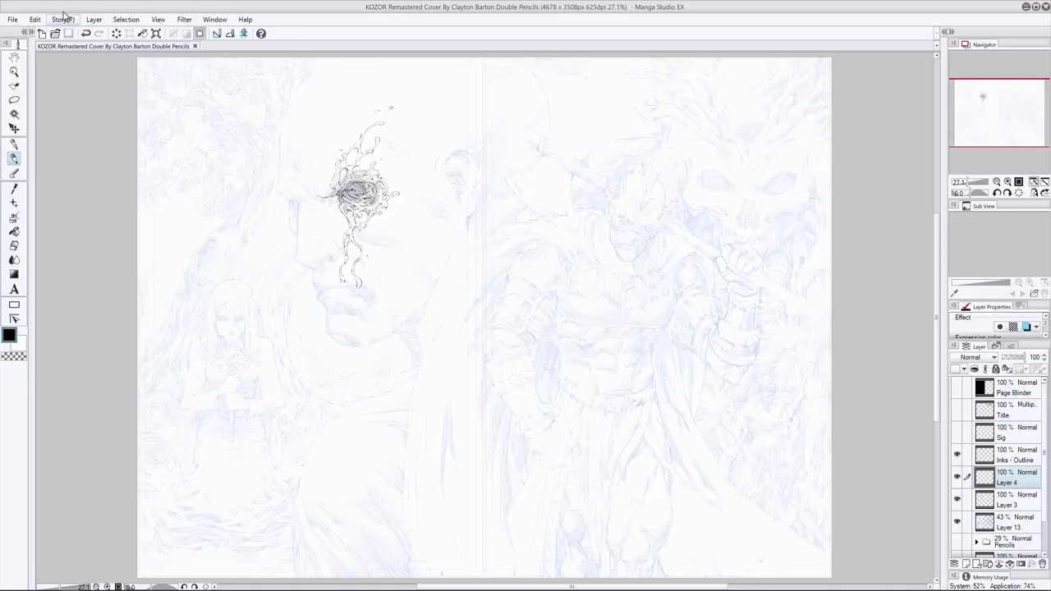
Add a new layer directly above Layer 13 and restore Layer 13 to 100% opacity.
key(alt+bracketleft)
key(alt+bracketleft)
key(e)
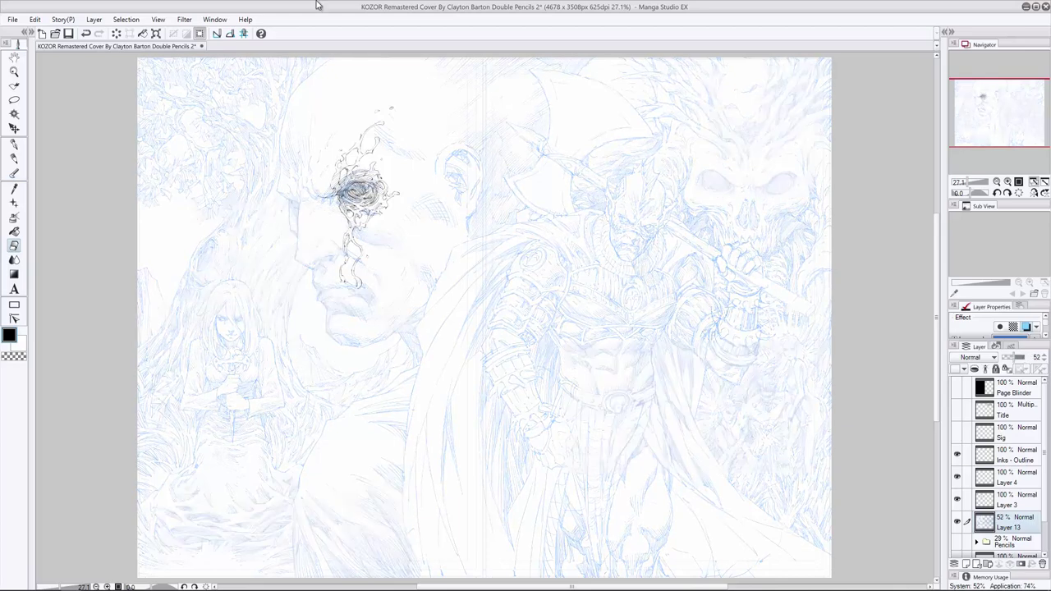
click(965, 564)
key(p)
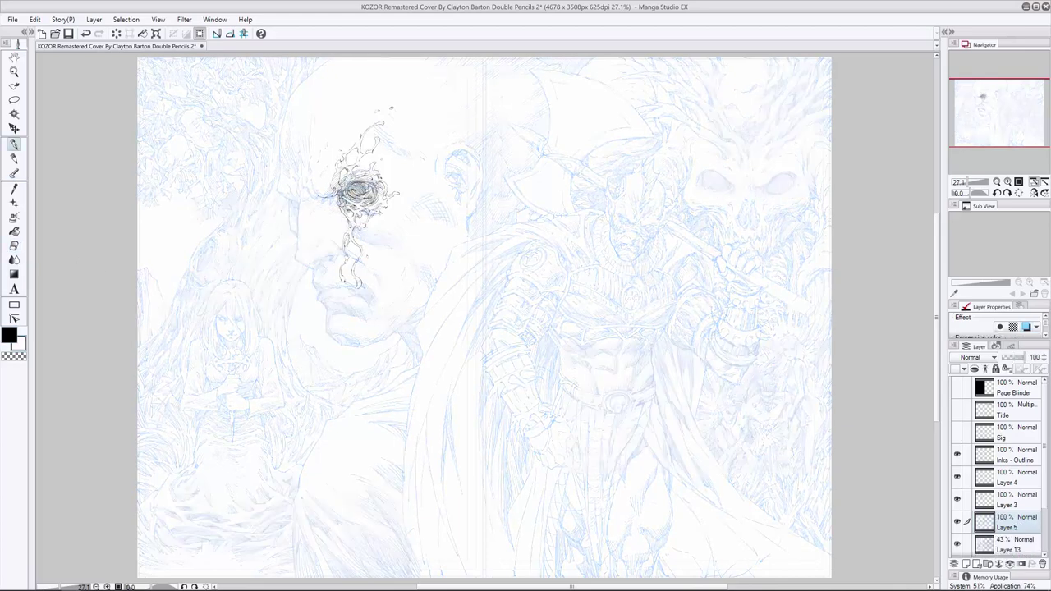
key(ctrl+z)
key(ctrl+y)
click(14, 157)
click(1009, 543)
click(1035, 358)
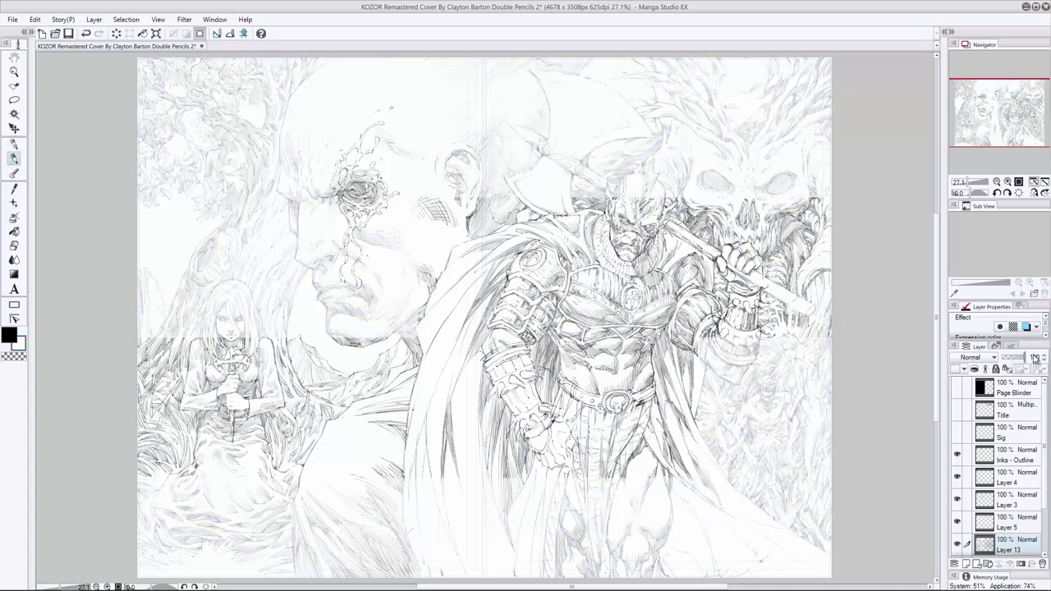
Erase stray pencil lines within the trickle running down the large man's cheek, working across Layers 4, 3 and 13.
click(1009, 478)
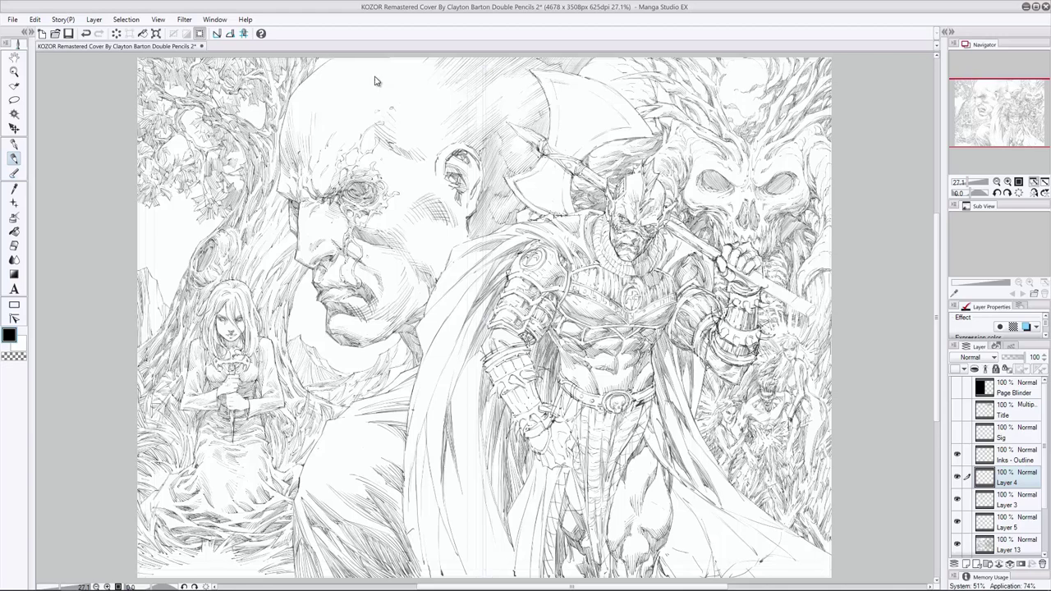
key(e)
click(14, 158)
key(e)
drag(345, 245, 353, 287)
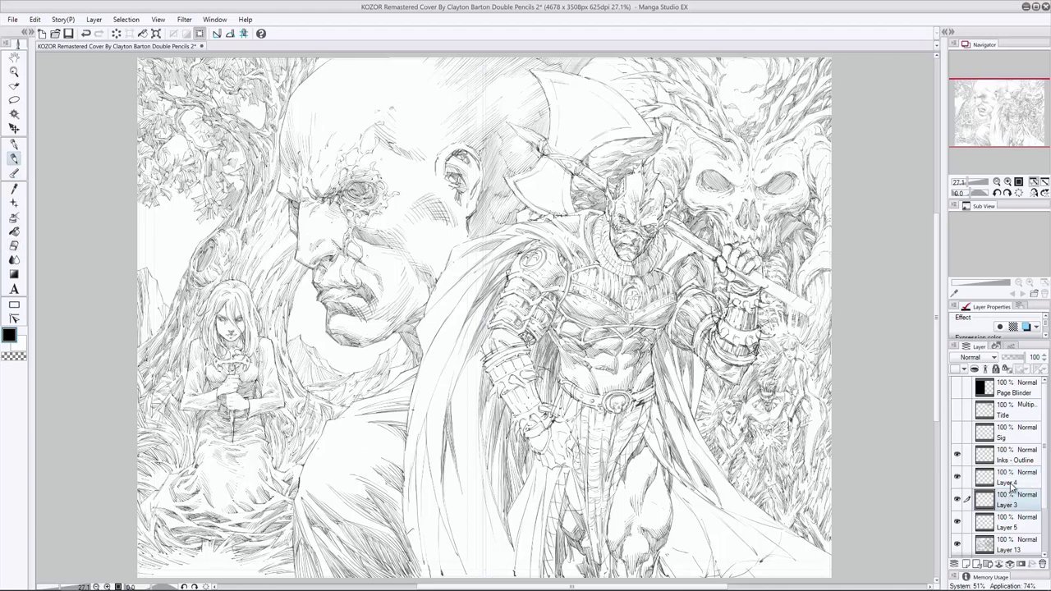
key(e)
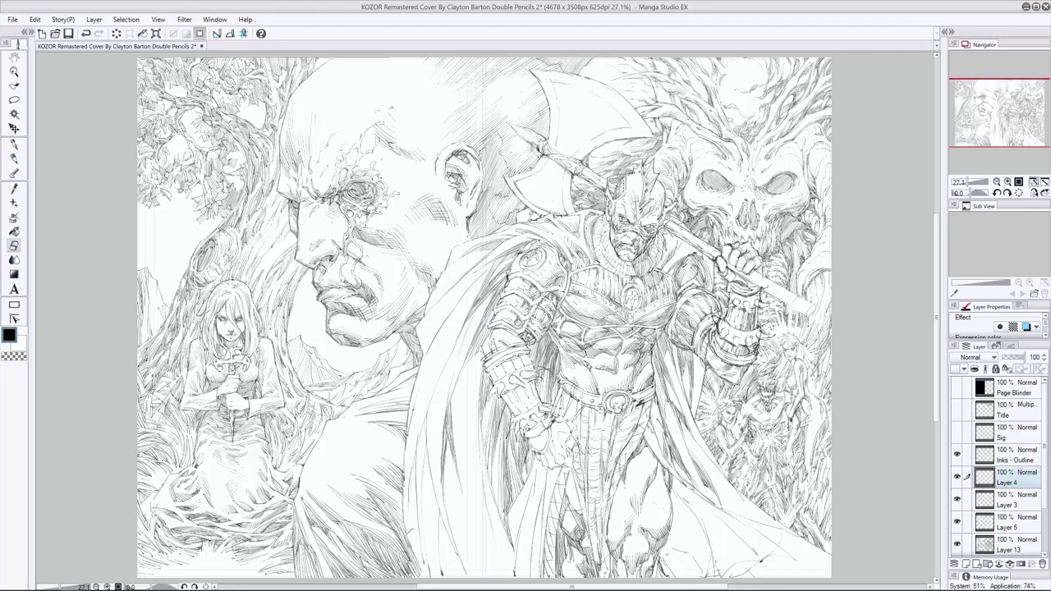
click(1010, 500)
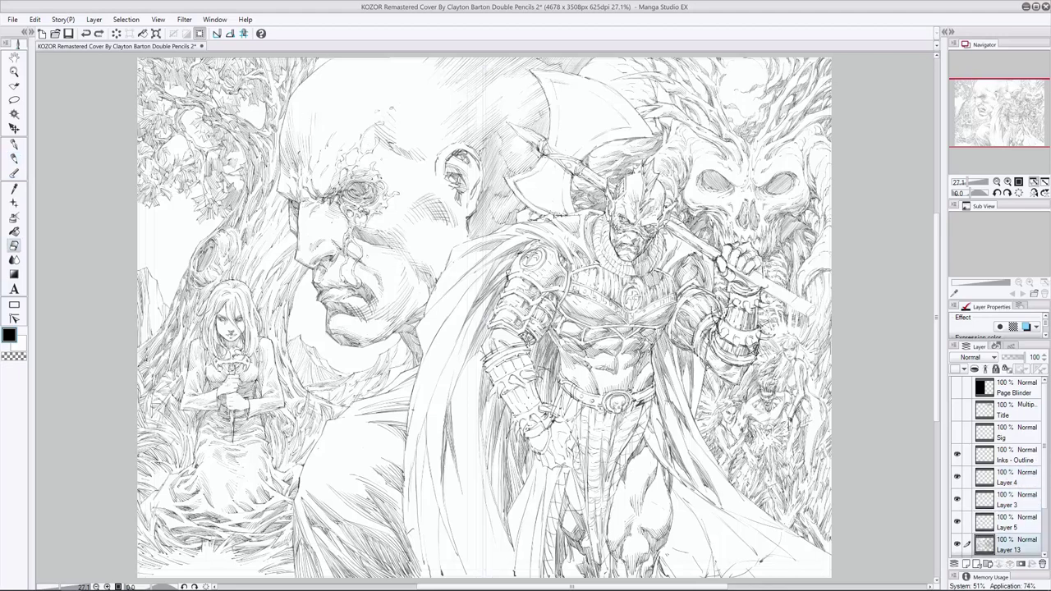
key(alt+bracketright)
Undo a trial stroke at the back of the large man's jaw and save the drawing.
drag(468, 216, 455, 224)
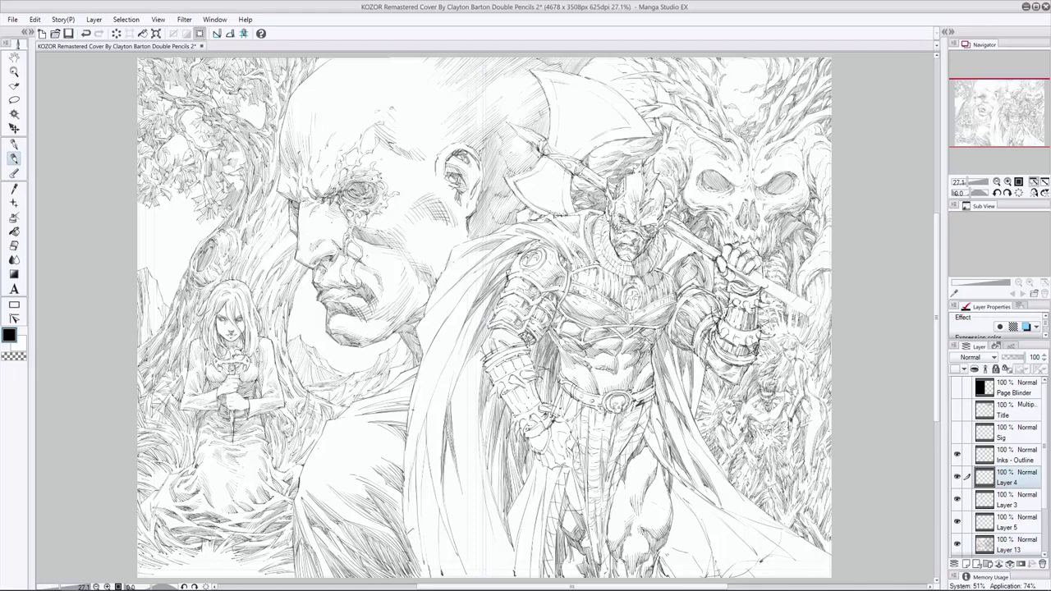
key(ctrl+z)
key(ctrl+s)
Hatch long strokes on Layer 4 down the caped warrior's cape beside his armored forearm.
key(alt+bracketleft)
key(alt+bracketleft)
click(13, 143)
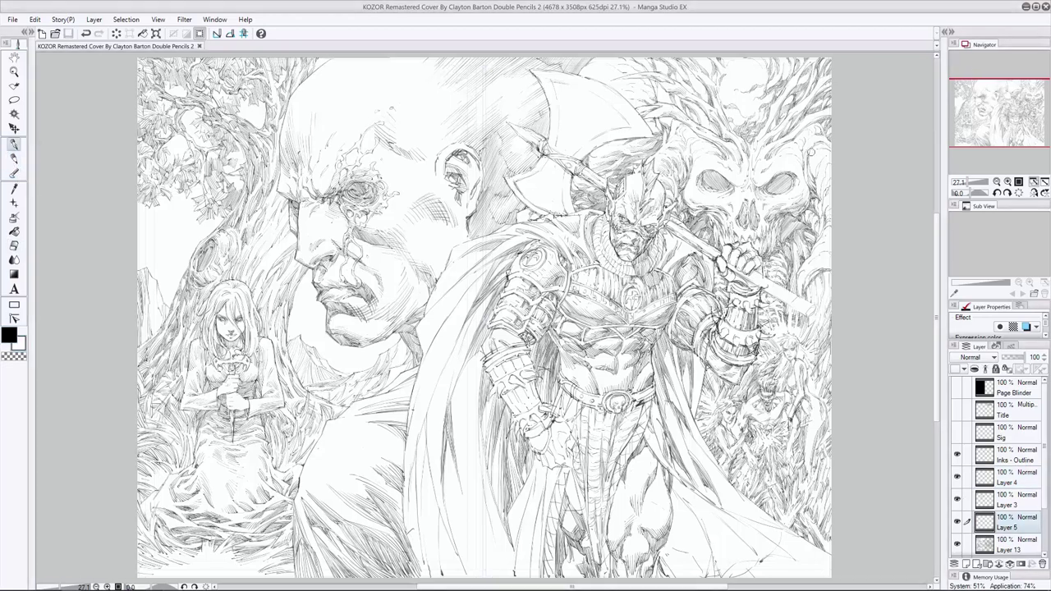
click(1006, 477)
key(p)
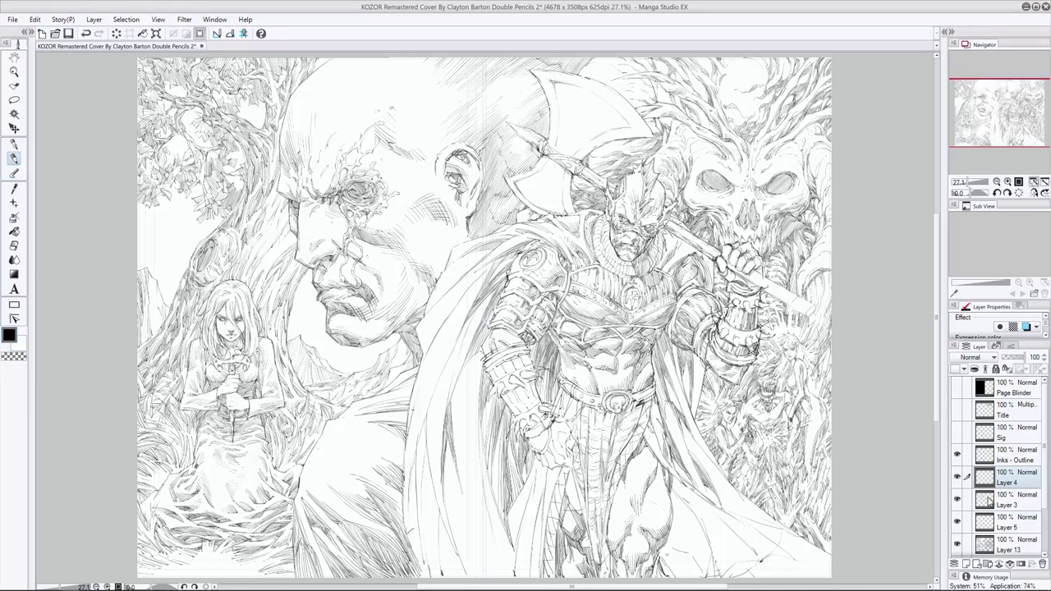
key(ctrl+minus)
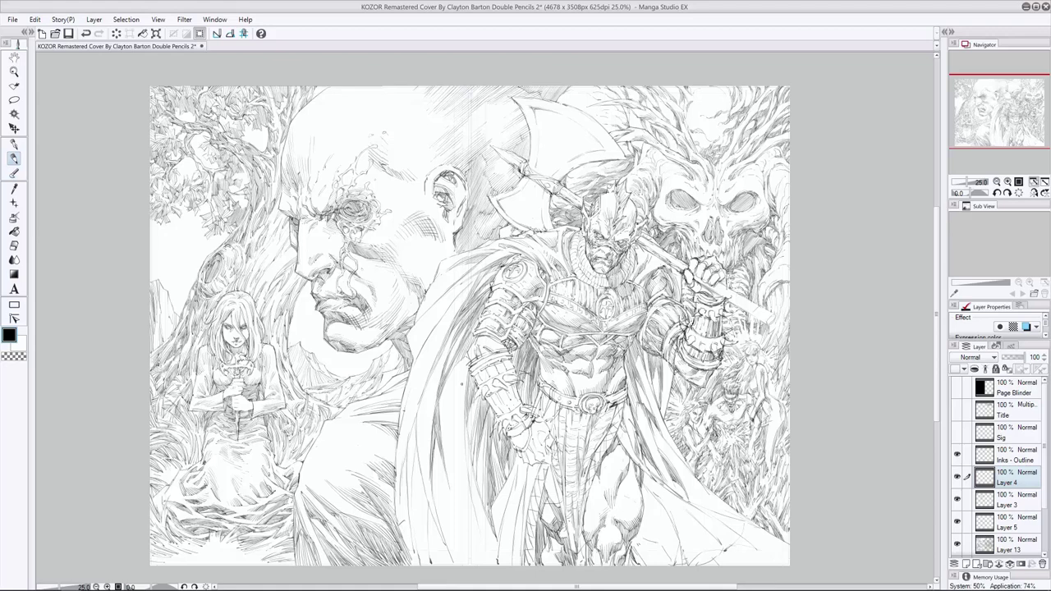
mouse_move(462, 358)
mouse_down()
mouse_move(467, 509)
mouse_move(462, 408)
mouse_move(469, 488)
mouse_up()
drag(460, 383, 470, 447)
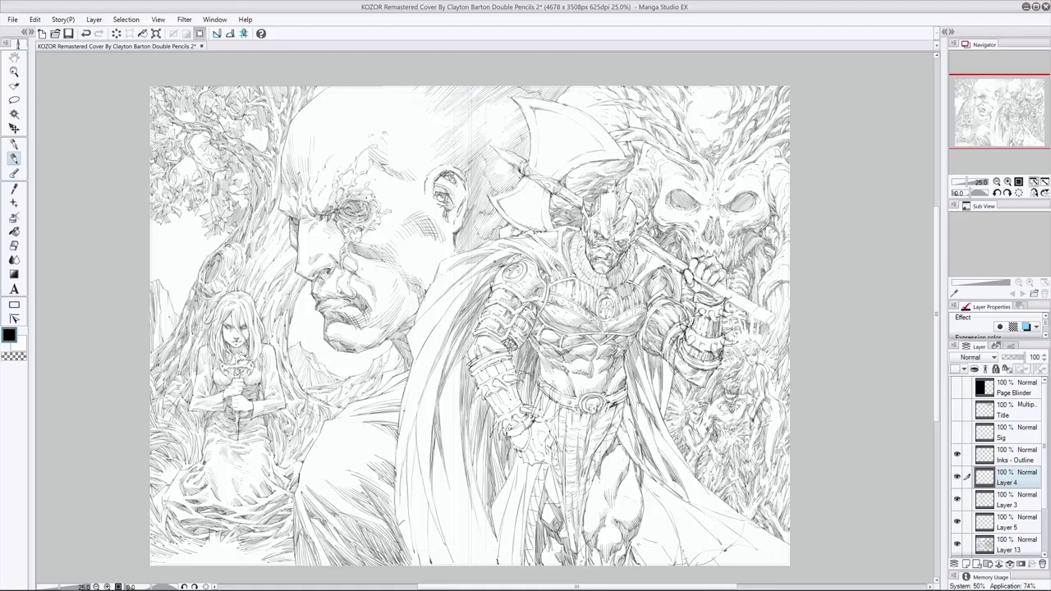
drag(452, 363, 446, 479)
drag(446, 394, 445, 442)
drag(448, 371, 446, 407)
drag(448, 399, 447, 432)
Shade the lower folds of the warrior's cape with long strokes running down to the page's lower edge.
drag(458, 516, 462, 565)
drag(419, 467, 427, 562)
drag(428, 508, 450, 567)
drag(448, 493, 464, 567)
drag(445, 471, 451, 520)
drag(452, 519, 456, 535)
drag(454, 436, 469, 546)
drag(465, 475, 482, 565)
drag(477, 511, 479, 530)
drag(453, 424, 457, 480)
mouse_move(451, 441)
mouse_down()
mouse_move(455, 509)
mouse_move(433, 510)
mouse_up()
drag(477, 514, 492, 567)
drag(471, 458, 495, 565)
key(ctrl+z)
key(ctrl+z)
key(ctrl+z)
key(ctrl+z)
key(ctrl+z)
Erase along the cape's middle fold and add new long strokes down its inner side.
key(e)
drag(459, 428, 482, 562)
key(ctrl+z)
key(ctrl+y)
key(p)
drag(466, 422, 482, 501)
drag(492, 526, 506, 565)
Erase along the cape's outer lower folds and add a short shading stroke beside the warrior's forearm.
key(e)
drag(422, 453, 427, 562)
drag(428, 514, 450, 565)
key(p)
drag(465, 357, 467, 399)
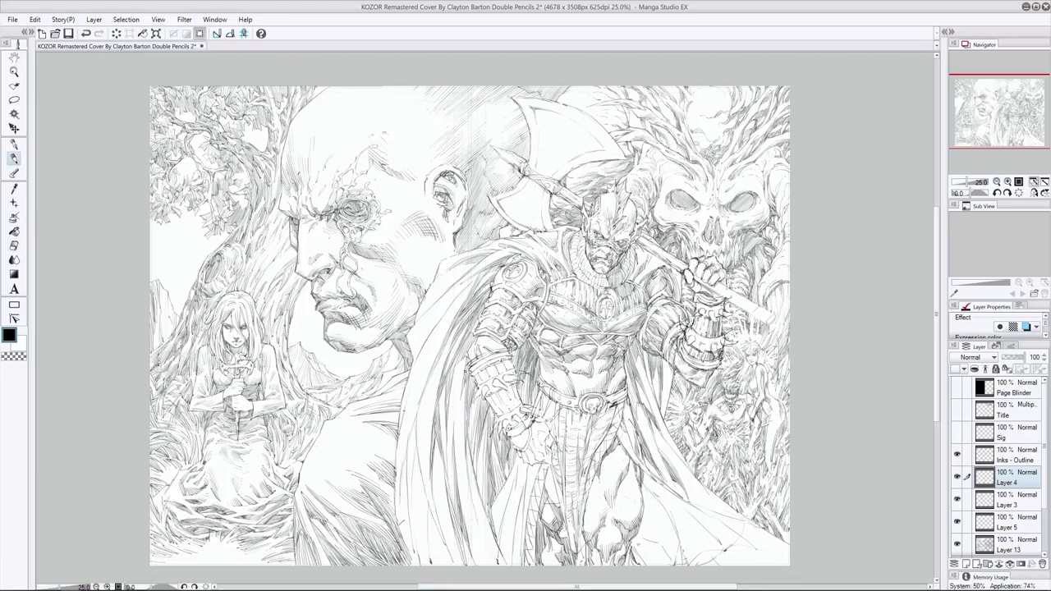
Save the drawing and make the Sig layer visible.
key(e)
key(ctrl+s)
click(957, 434)
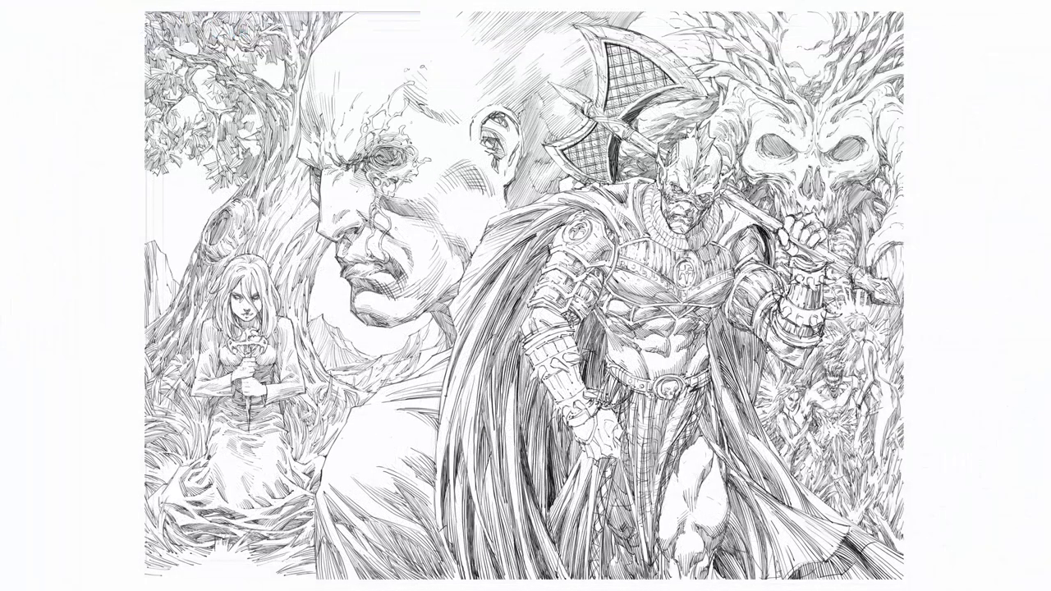